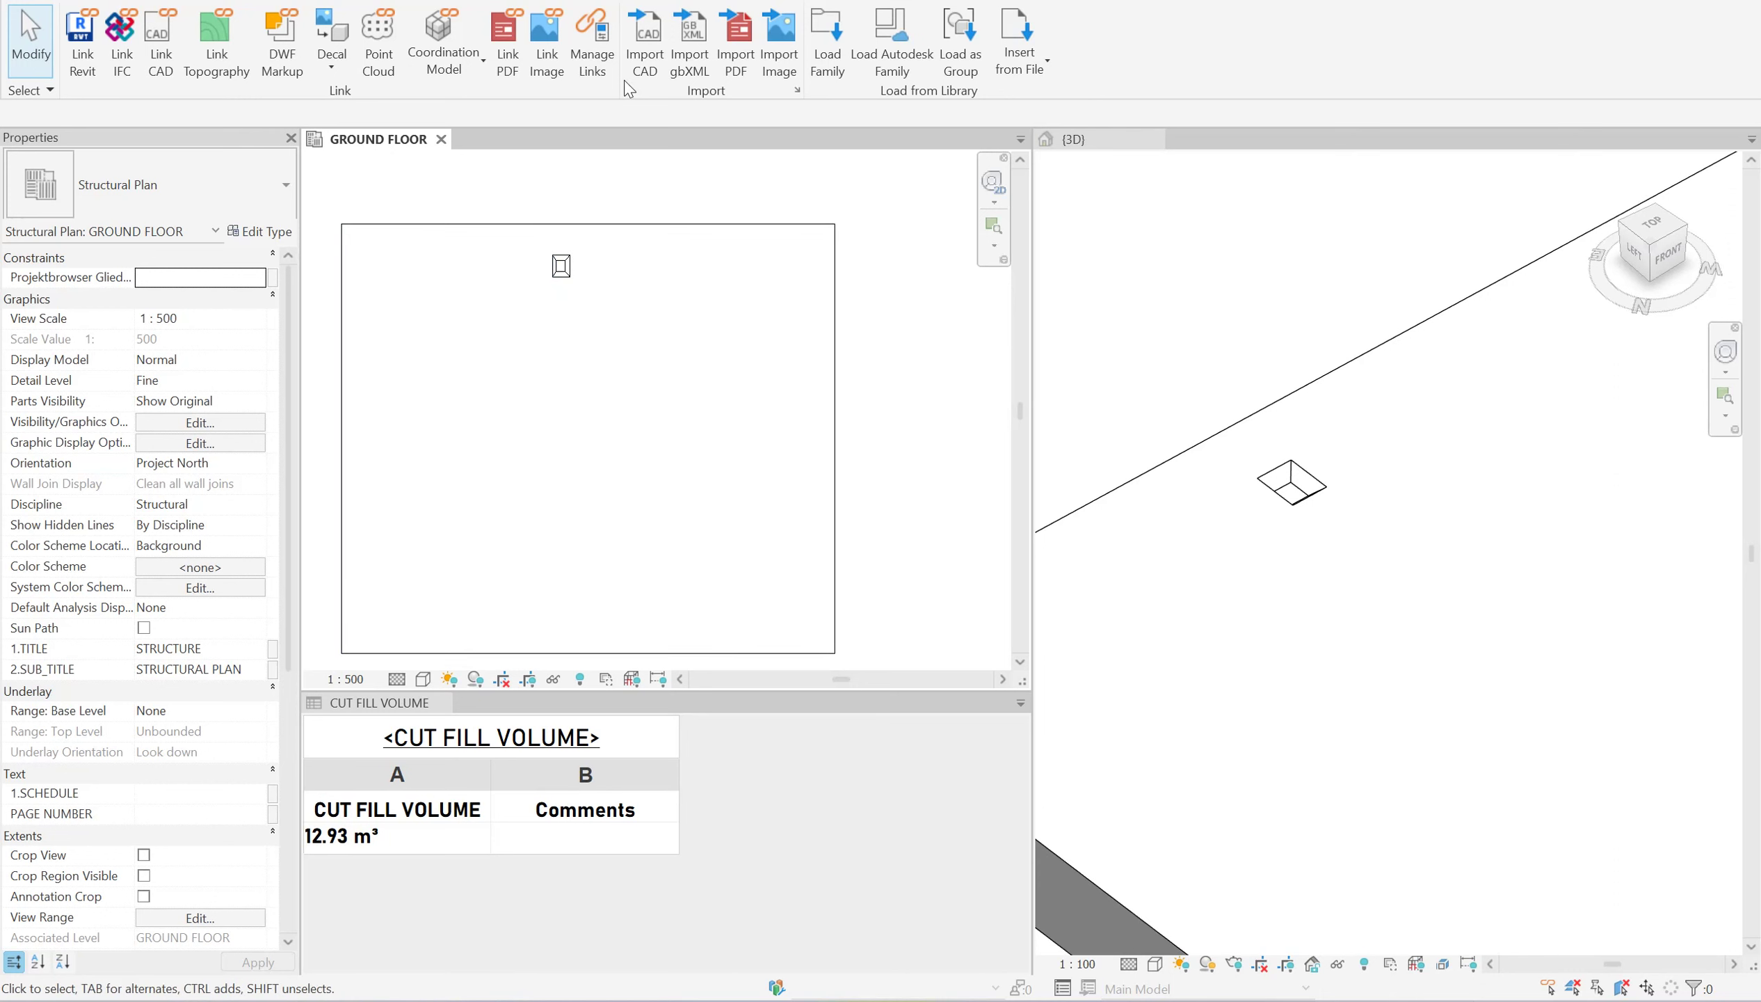
Import new block.dwg in black and white at millimetre units, manually centred, onto the ground floor plan.
click(632, 62)
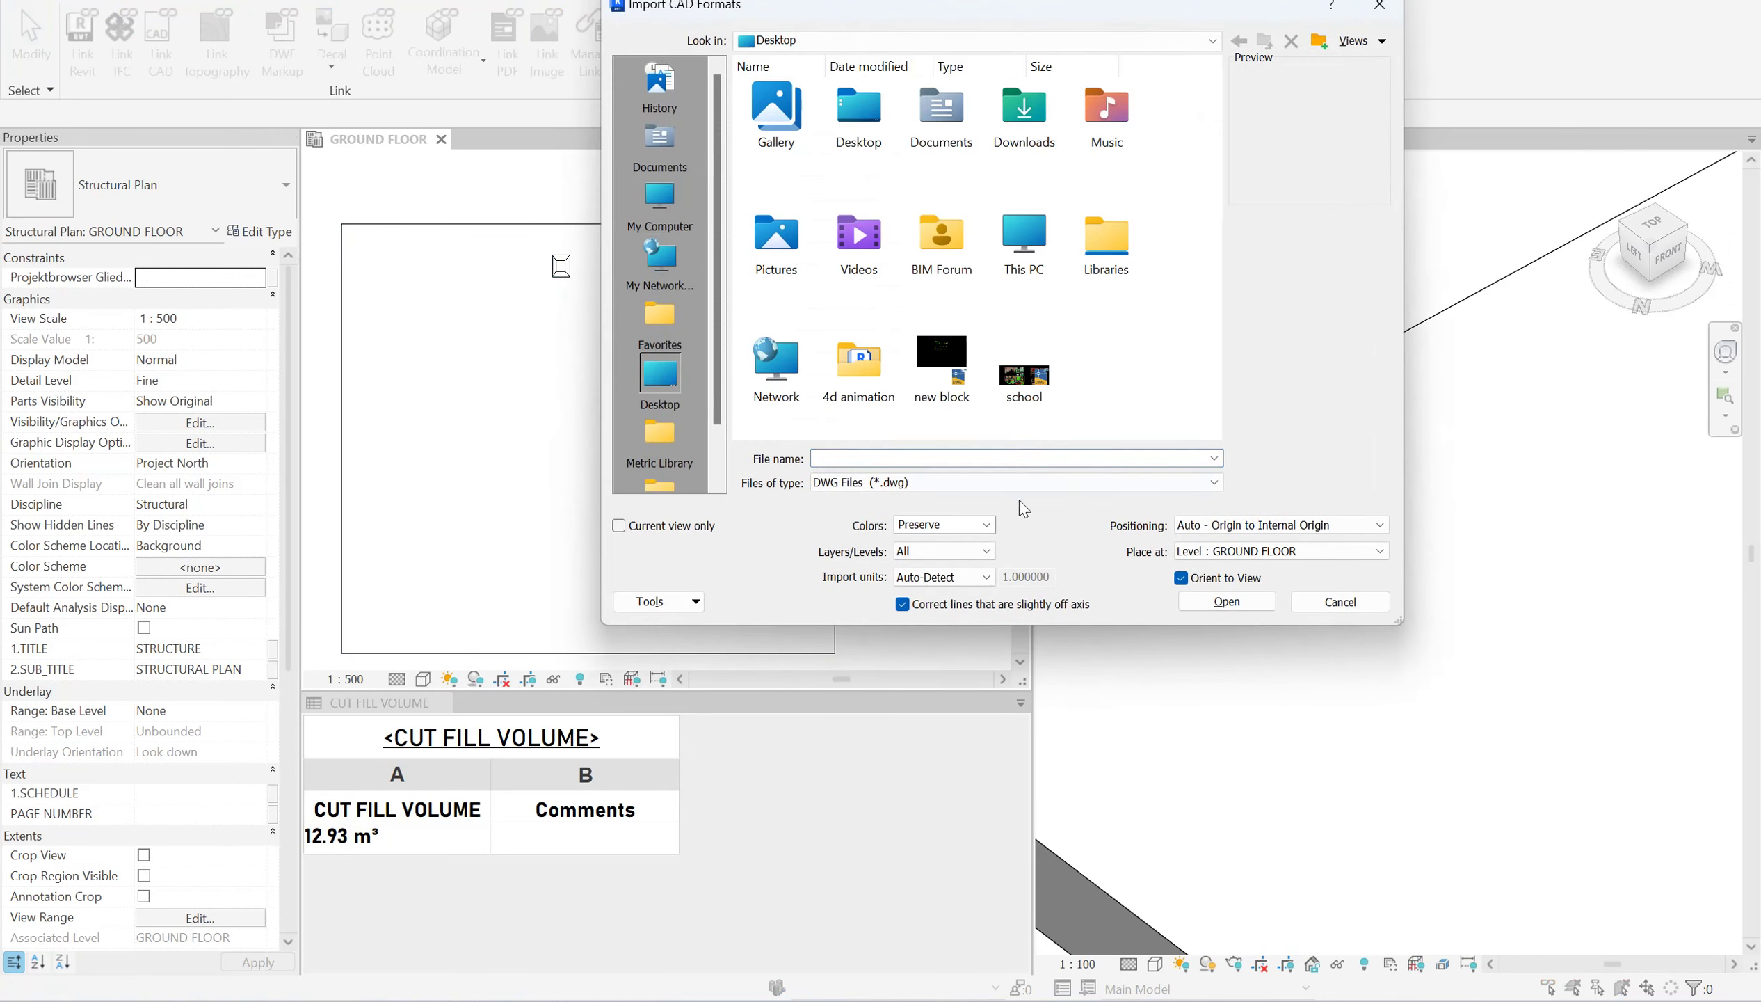
click(1264, 525)
click(1252, 594)
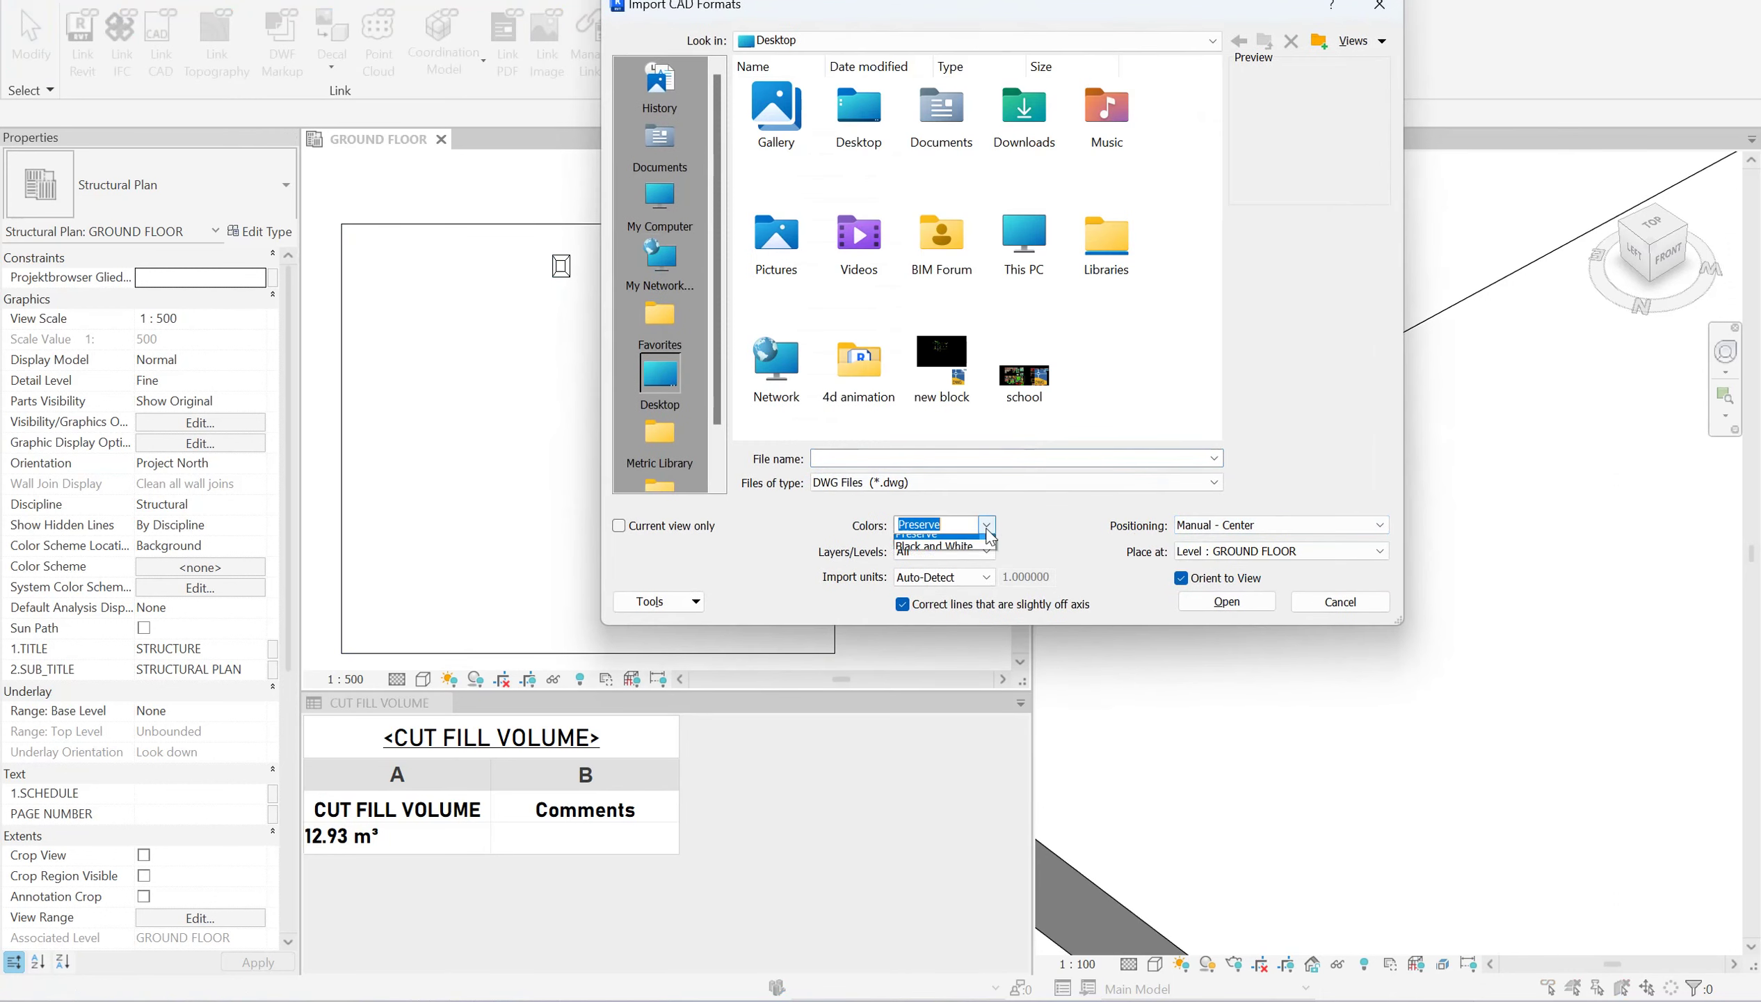
click(959, 577)
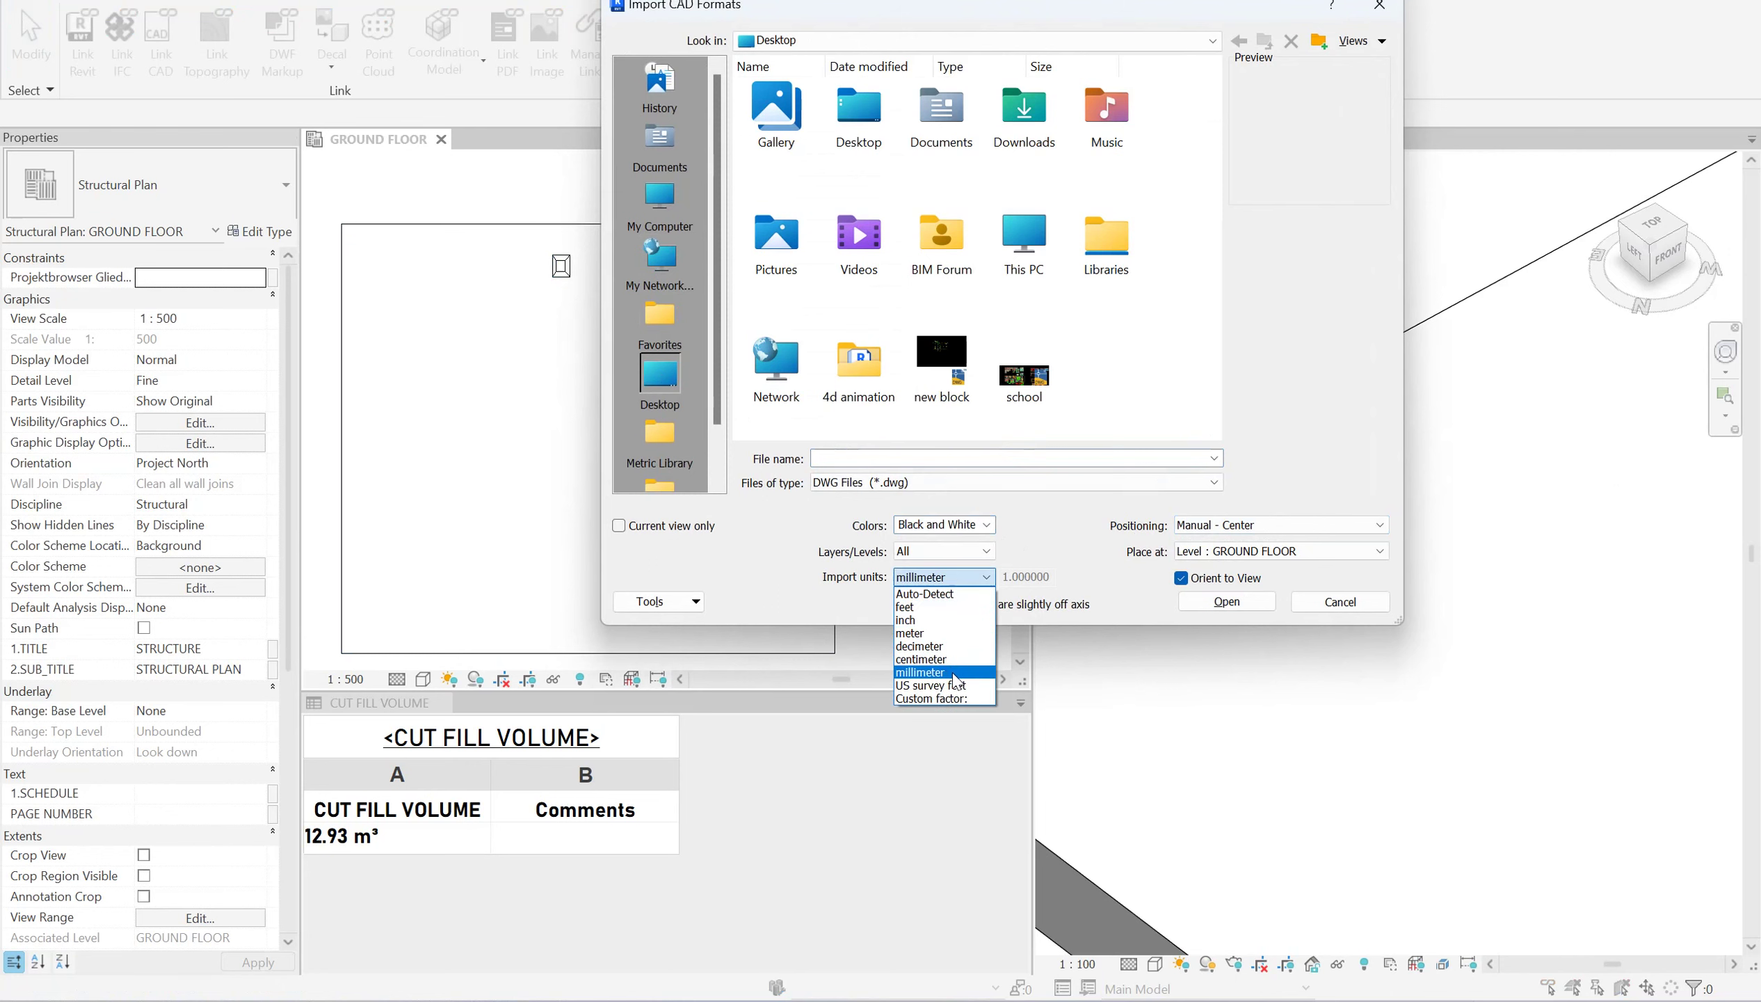
click(956, 673)
click(1027, 401)
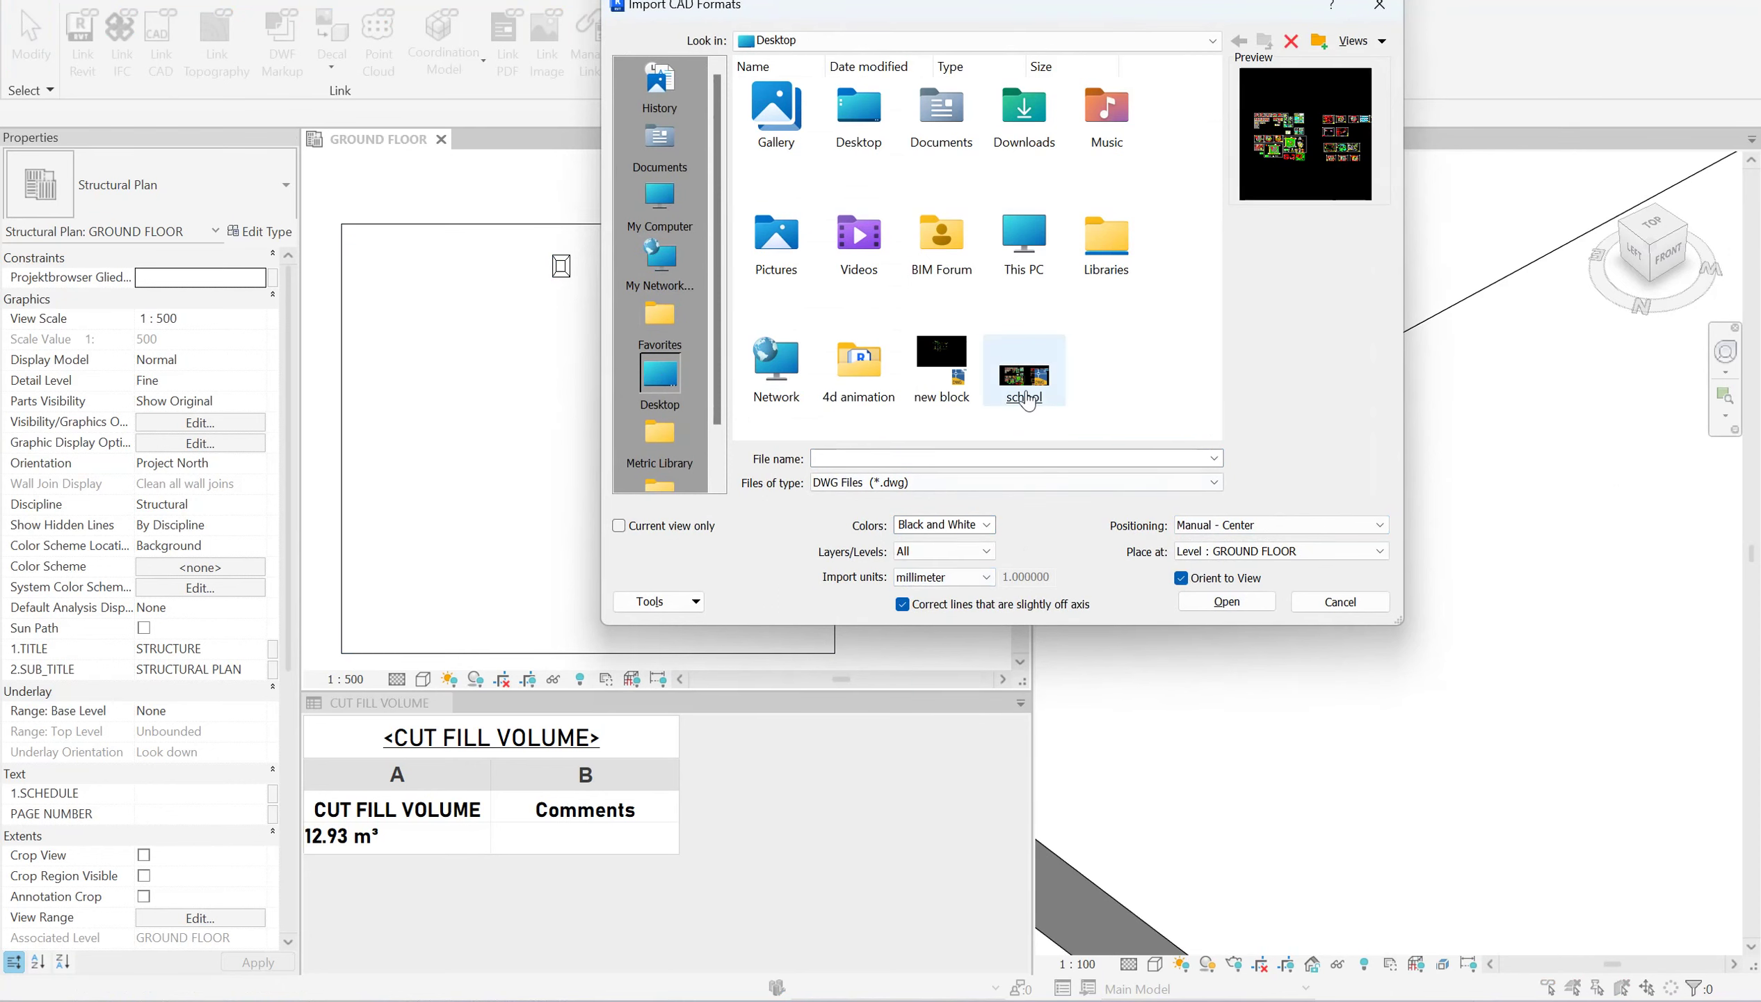
double_click(941, 363)
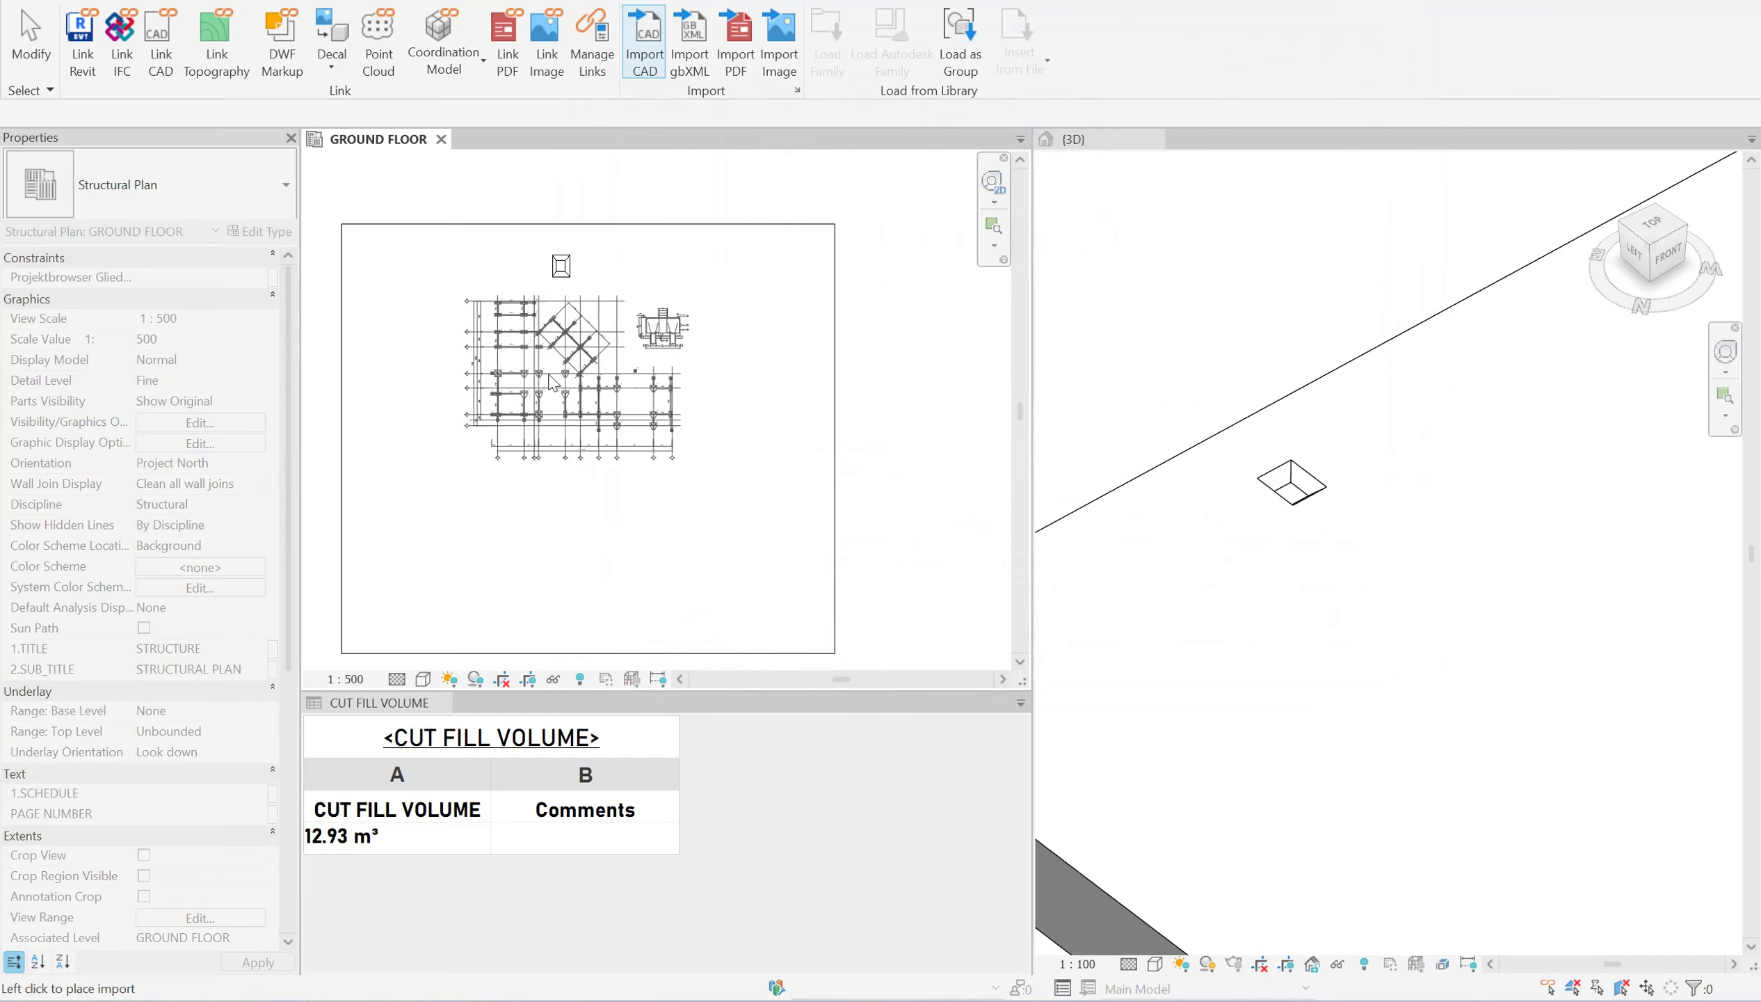
click(552, 382)
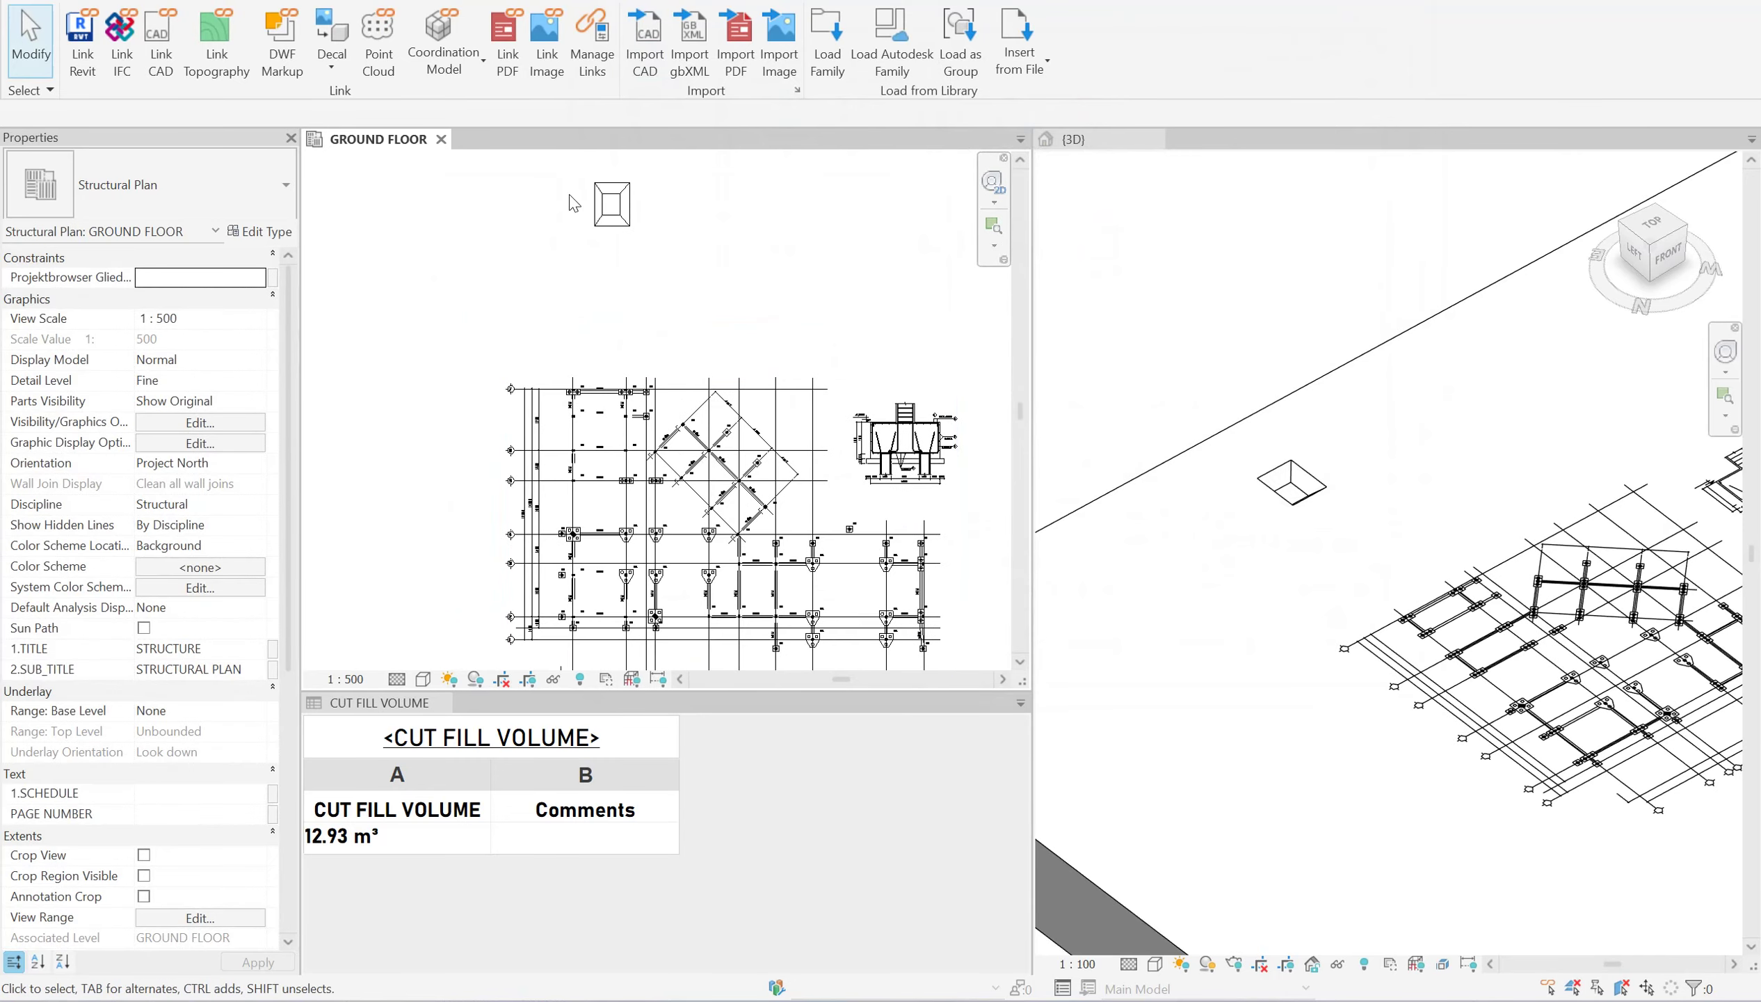
Make the new block.dwg import halftone in the 3D view's visibility settings.
click(600, 208)
scroll(606, 188, down, 2)
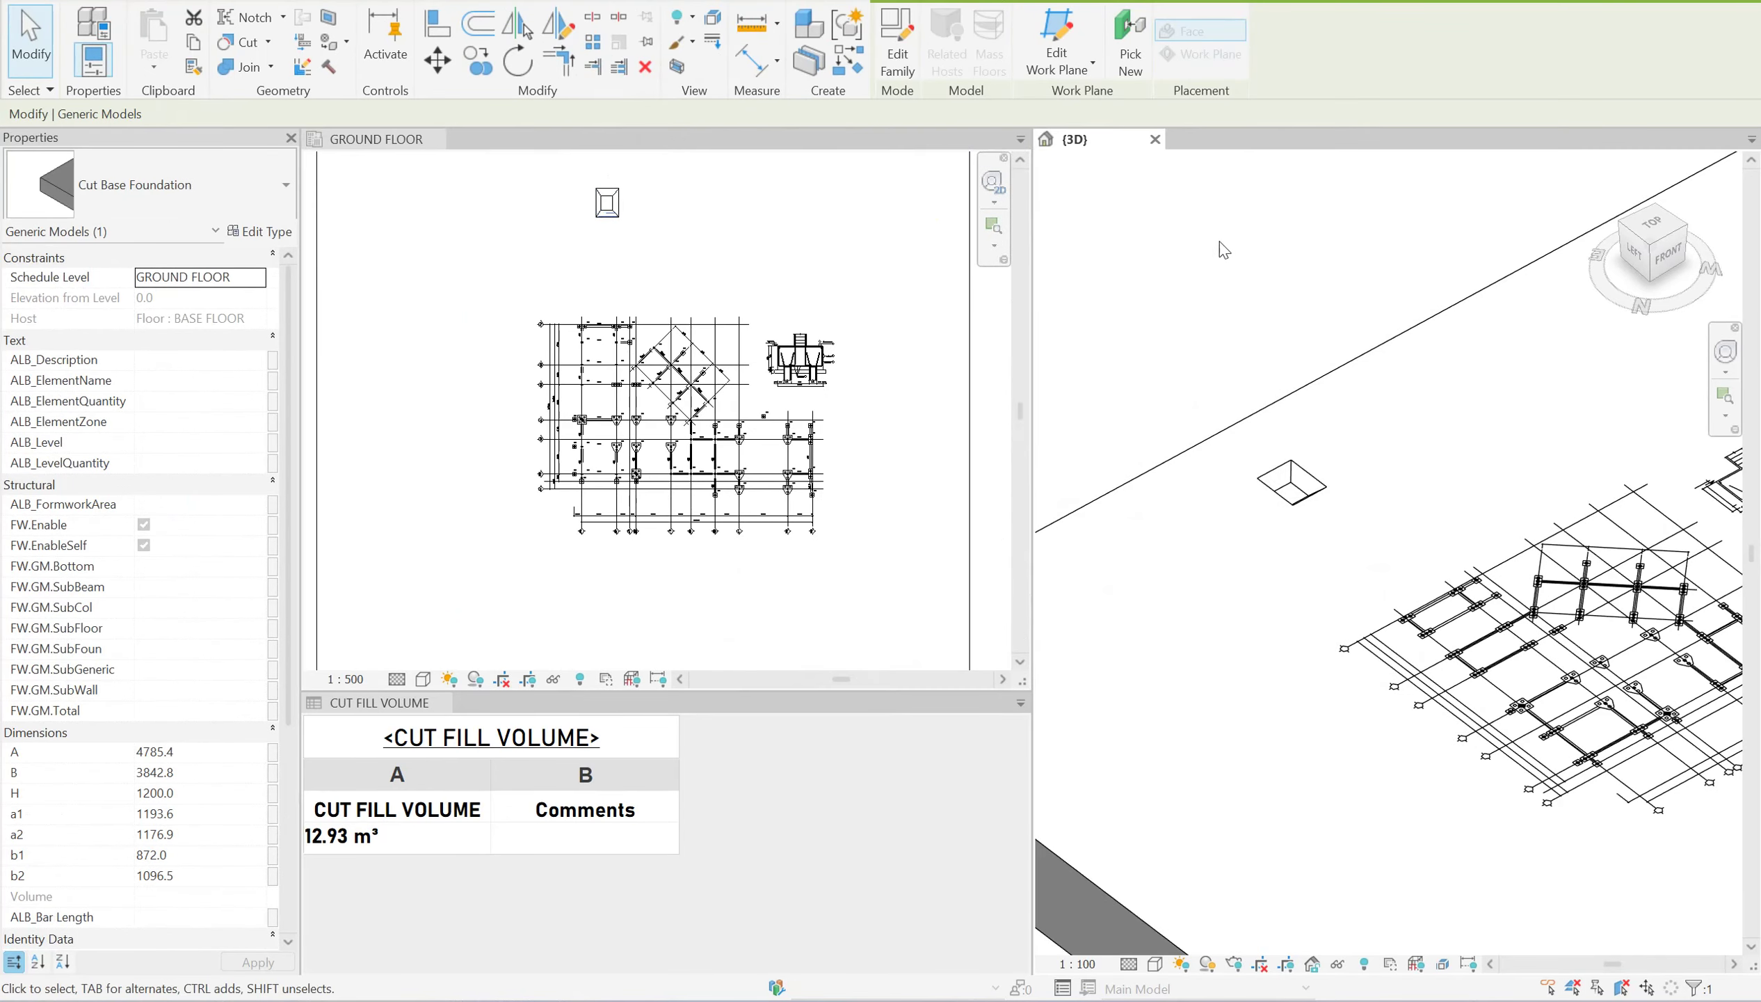
mouse_move(1218, 247)
shift+middle_down()
mouse_move(1245, 327)
mouse_move(1218, 439)
mouse_move(1225, 420)
shift+middle_up()
key(v)
key(v)
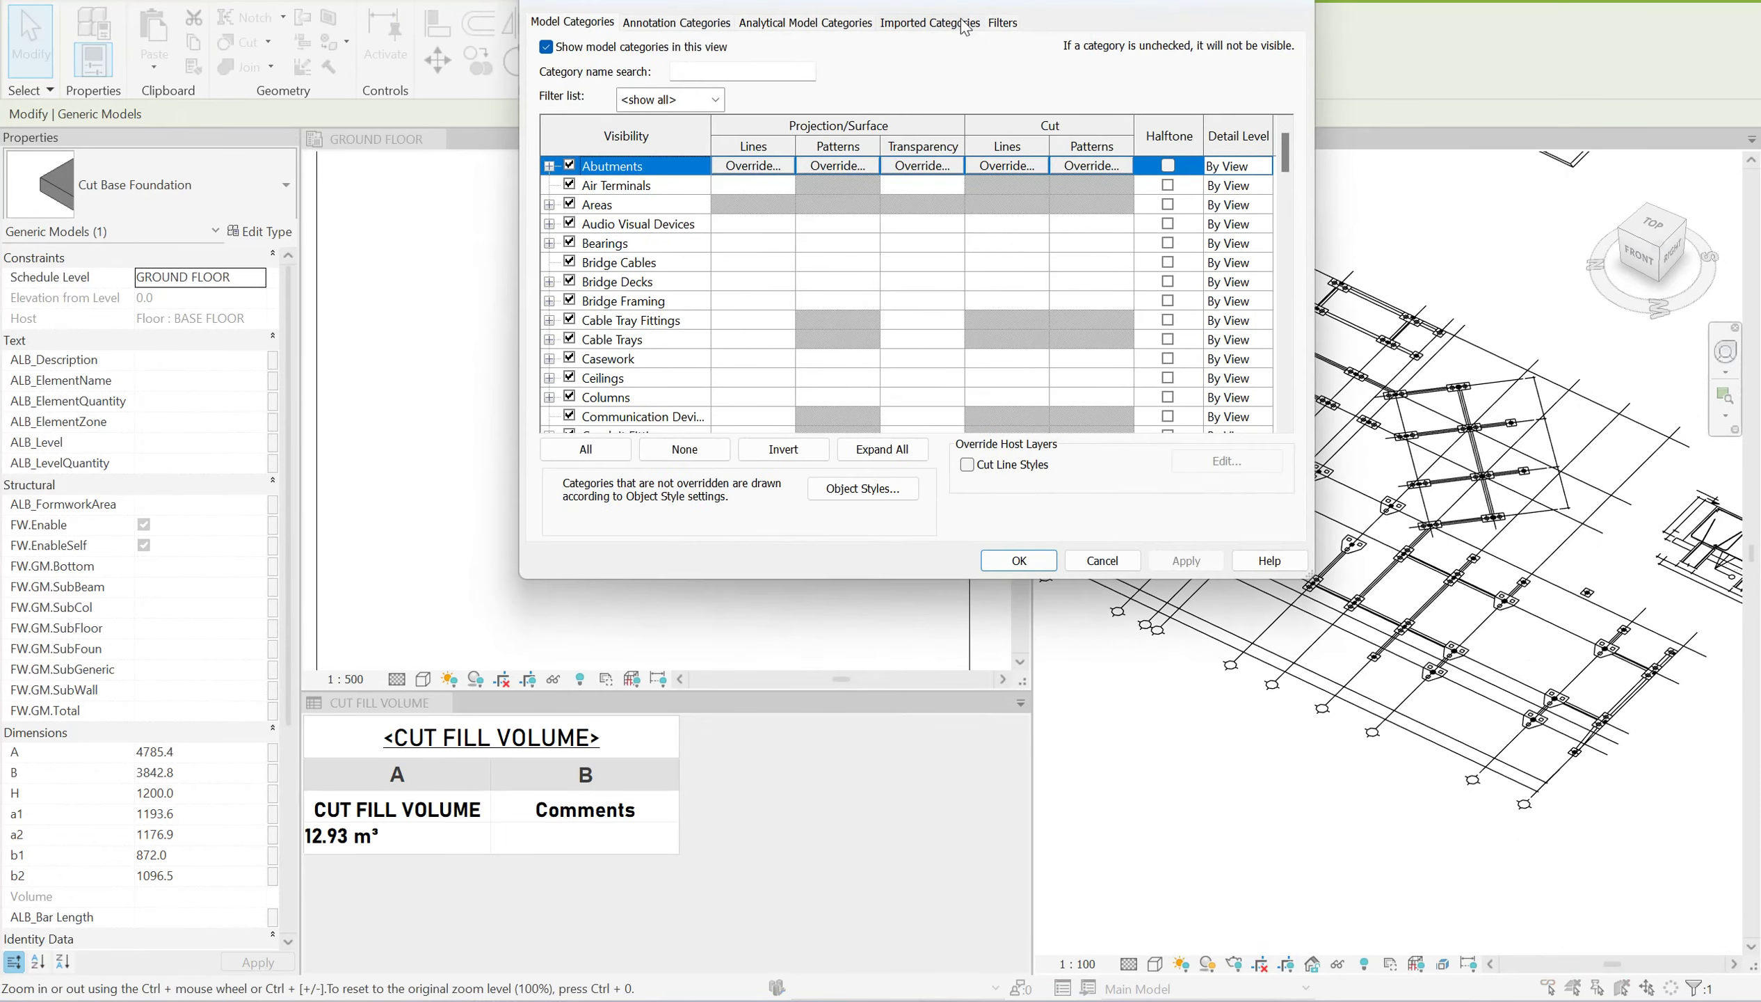
click(961, 22)
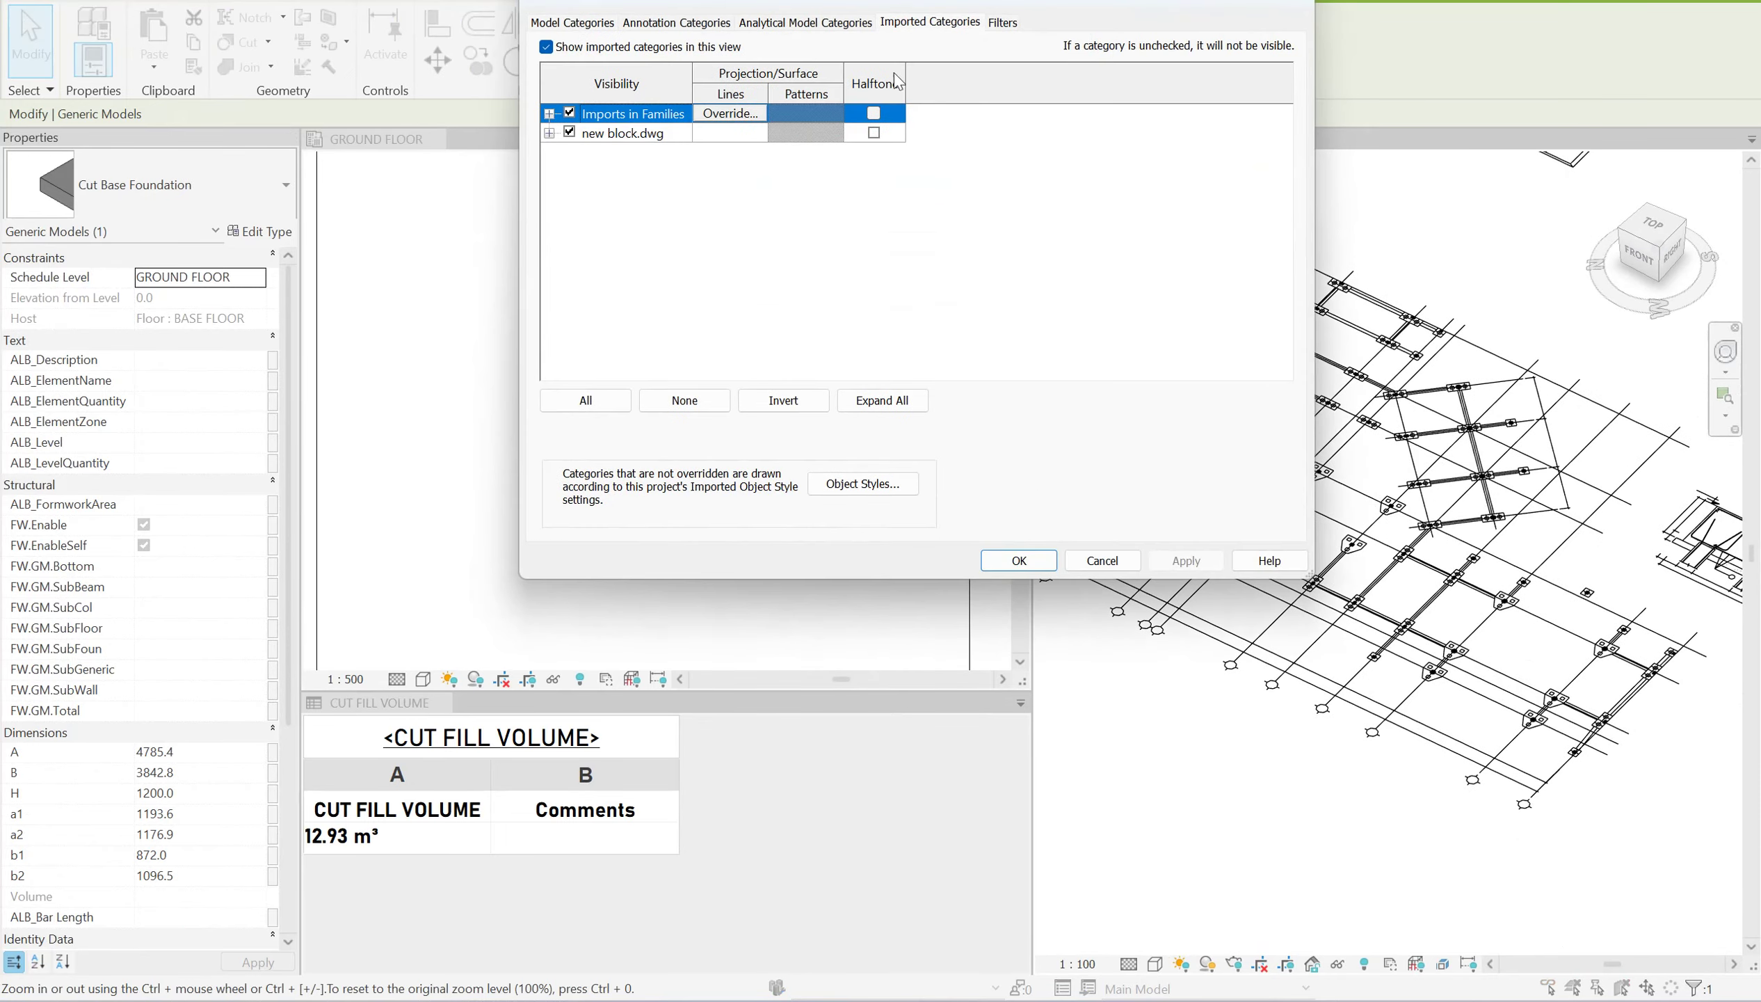
click(875, 135)
click(1187, 560)
click(1019, 560)
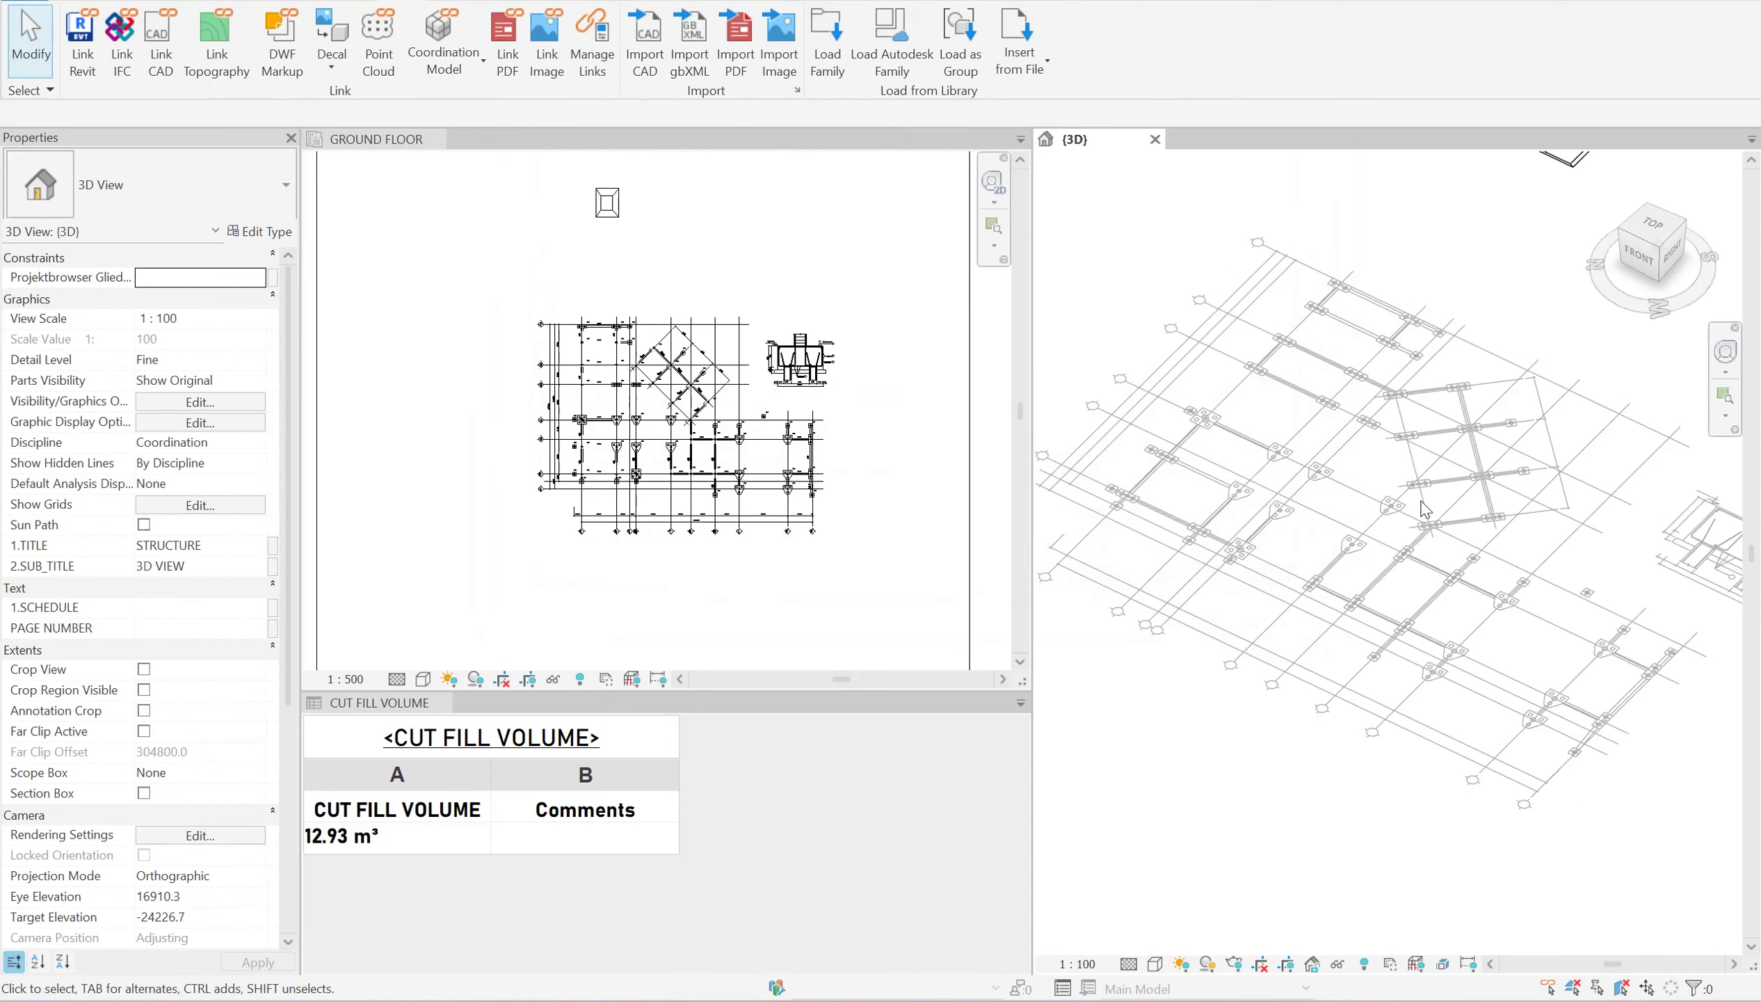
In the ground floor plan, make Imports in Families and new block.dwg halftone.
scroll(727, 481, up, 2)
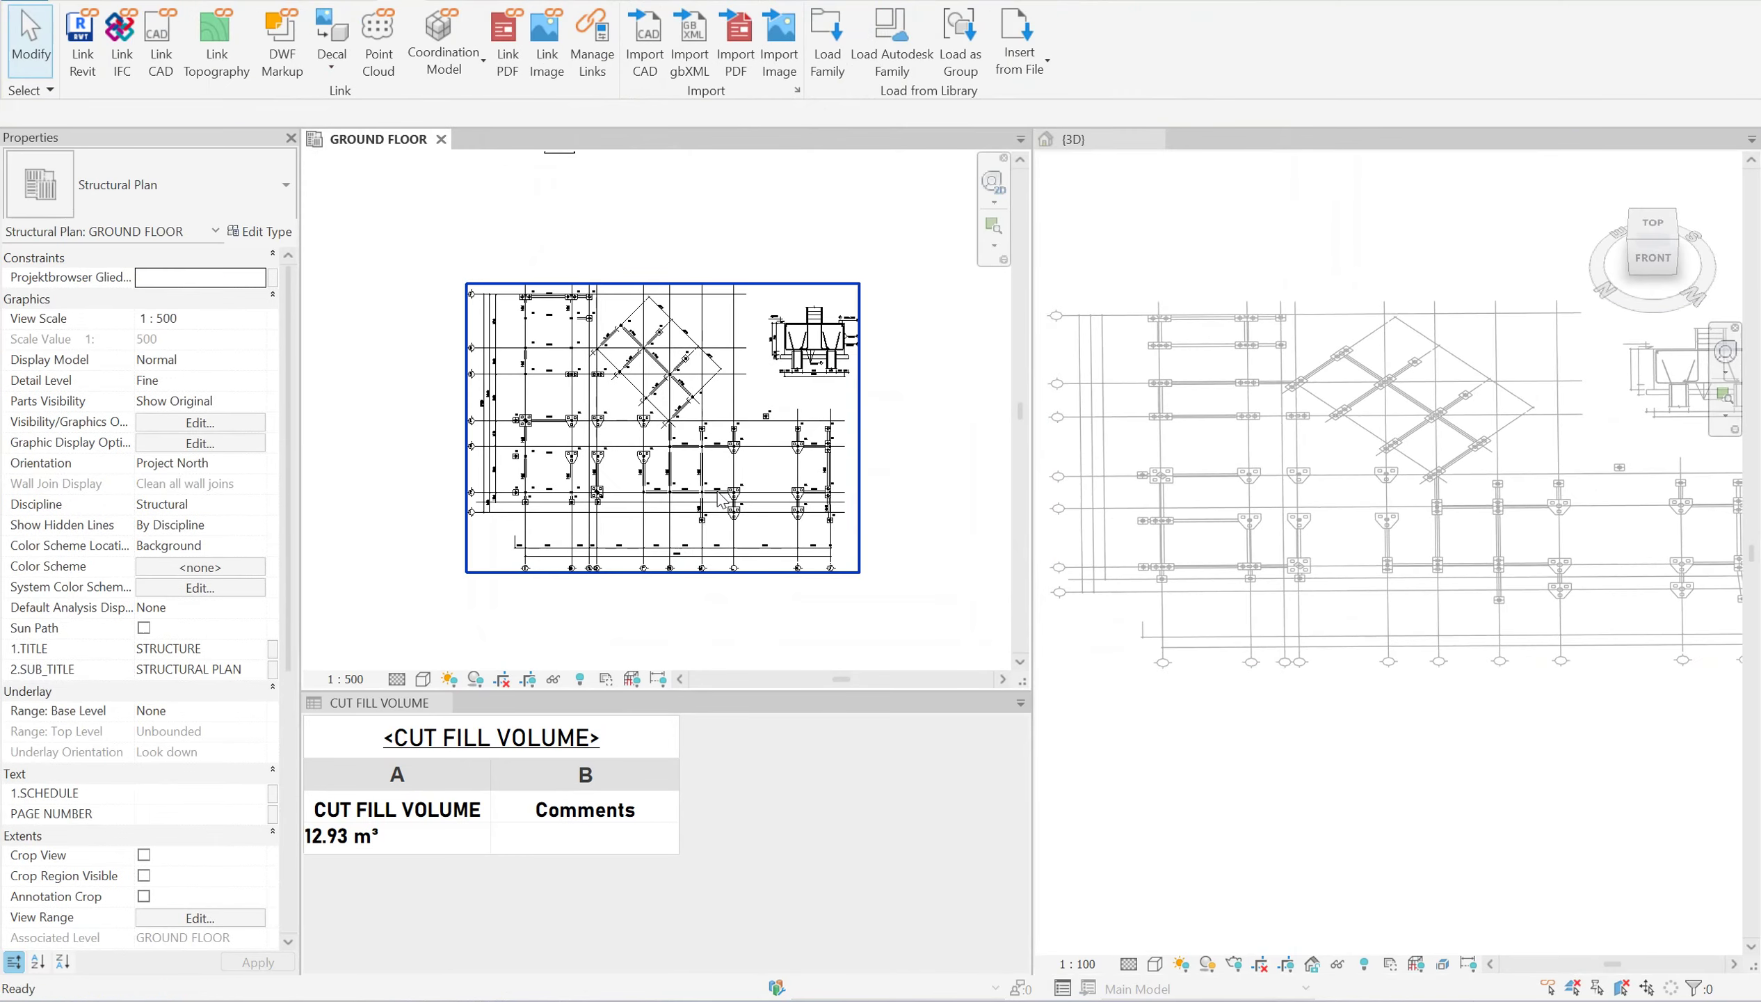
key(v)
key(g)
click(943, 28)
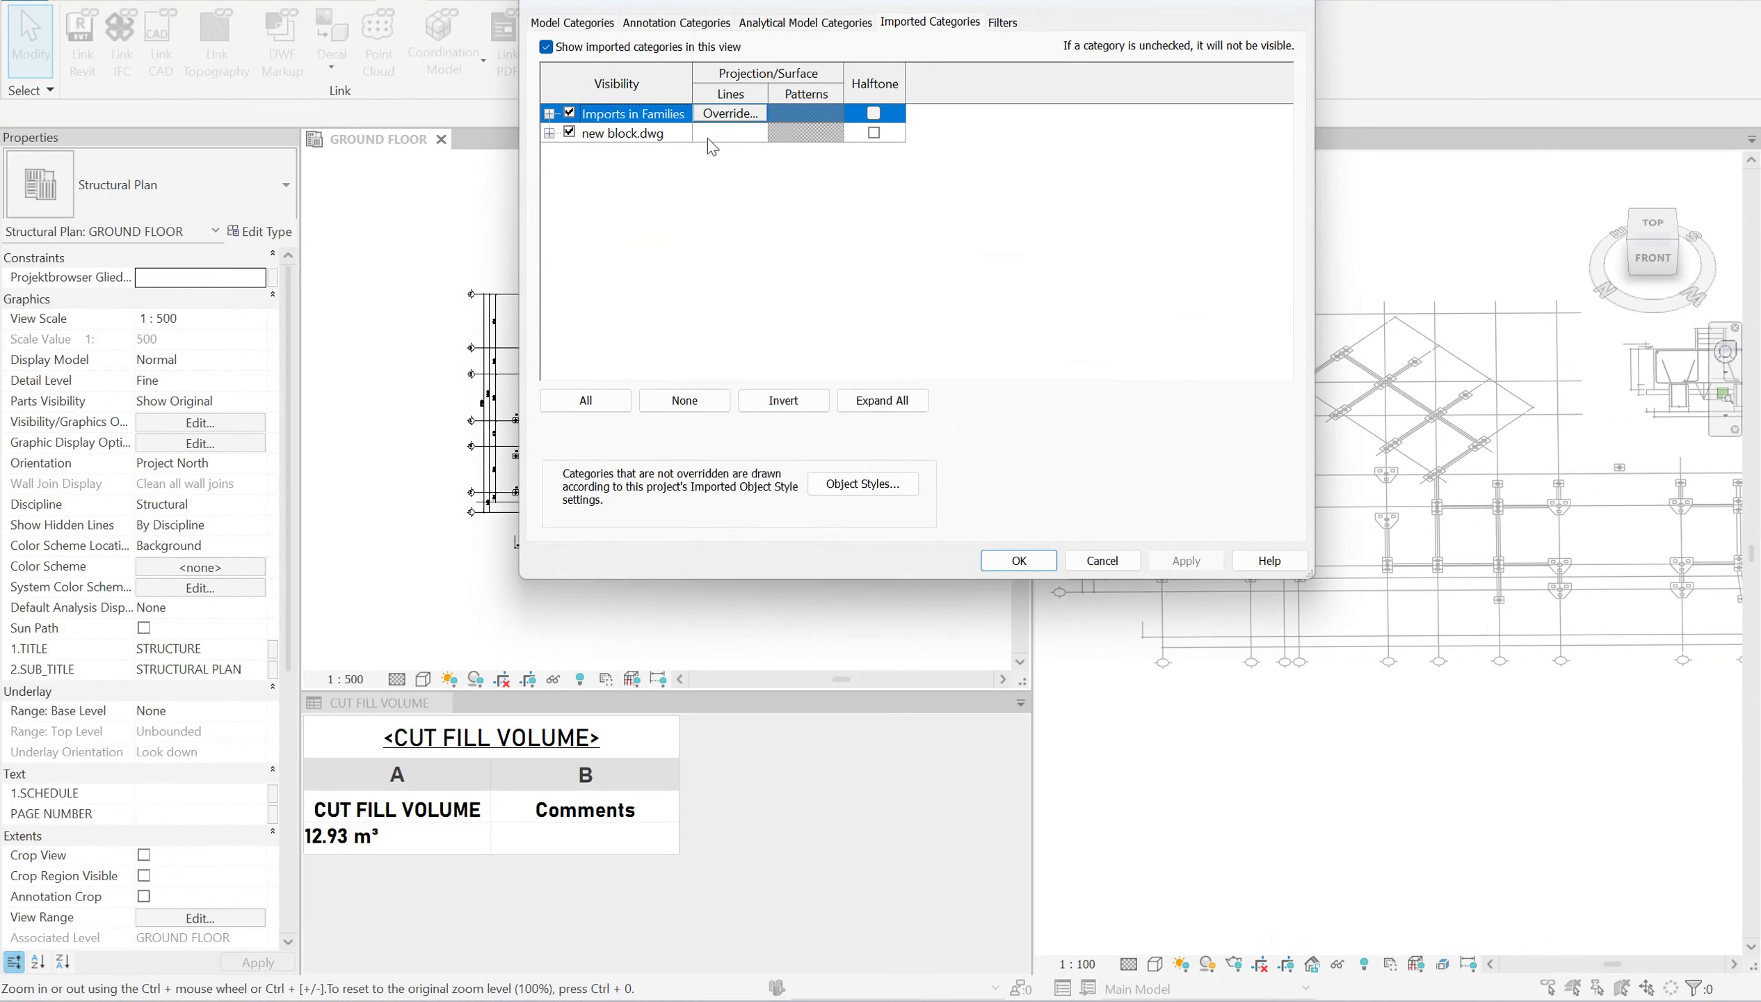
click(875, 113)
click(875, 133)
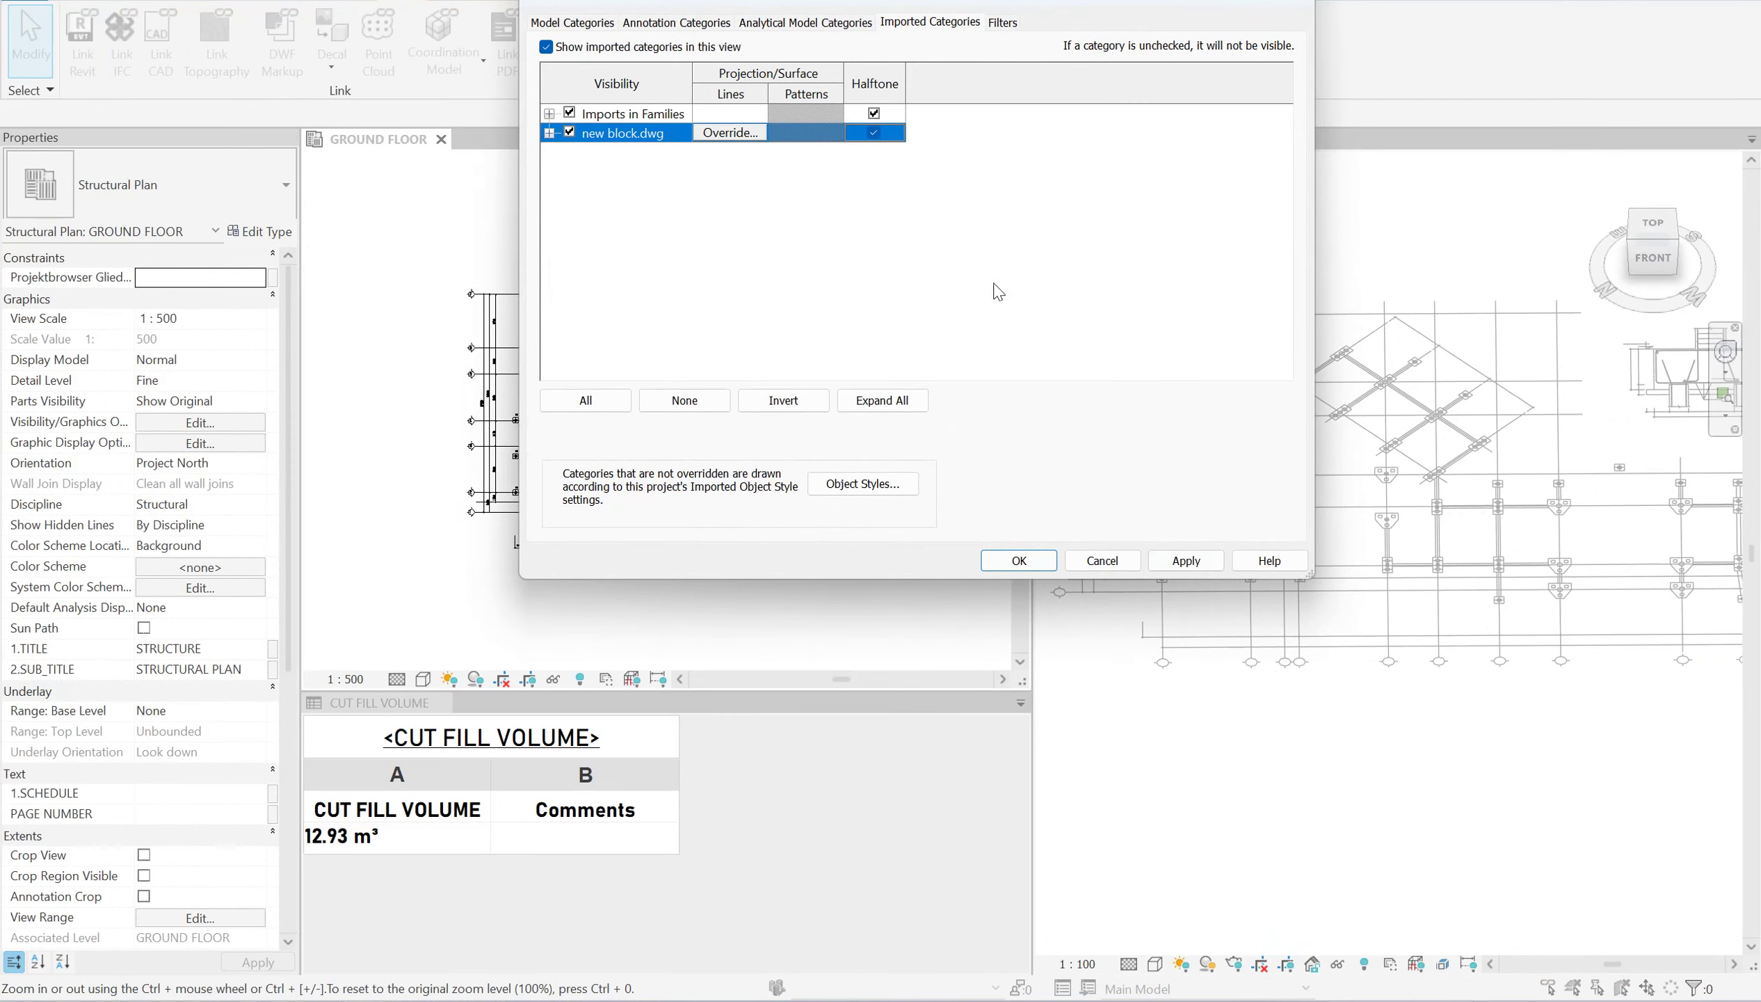
click(1179, 561)
click(1040, 569)
Move the cut base foundation box next to the grid.
scroll(823, 652, up, 3)
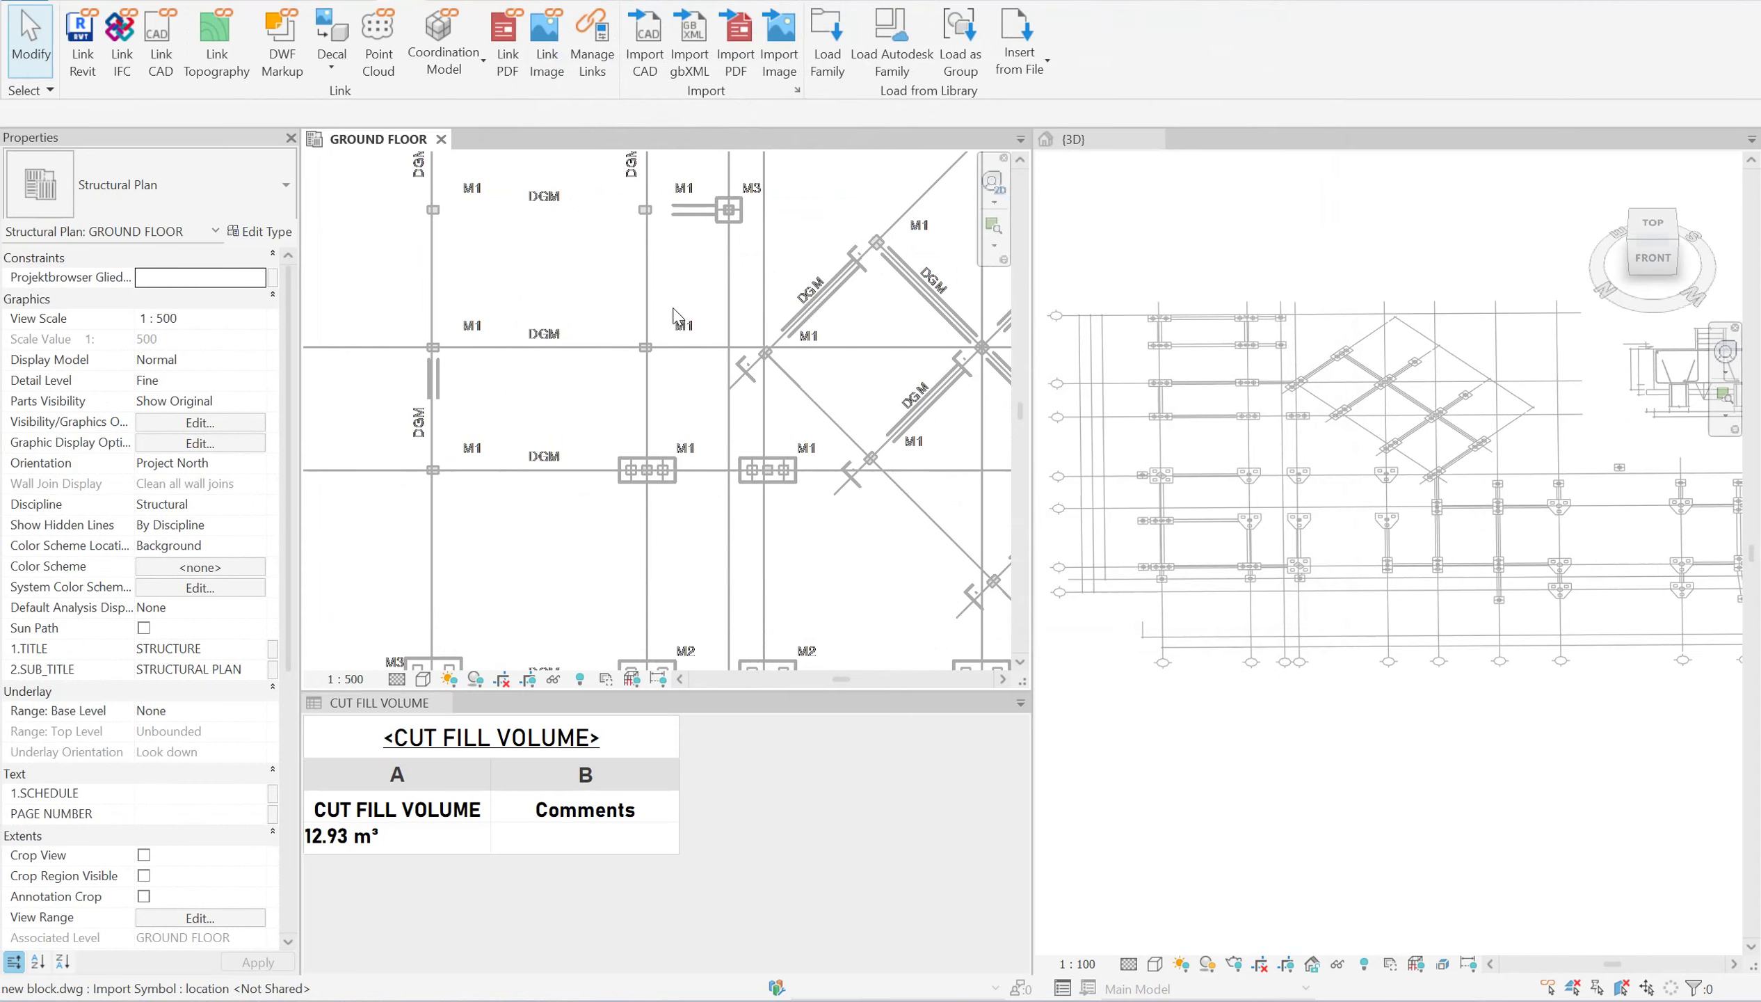
scroll(823, 652, up, 2)
scroll(618, 461, up, 2)
scroll(617, 460, up, 2)
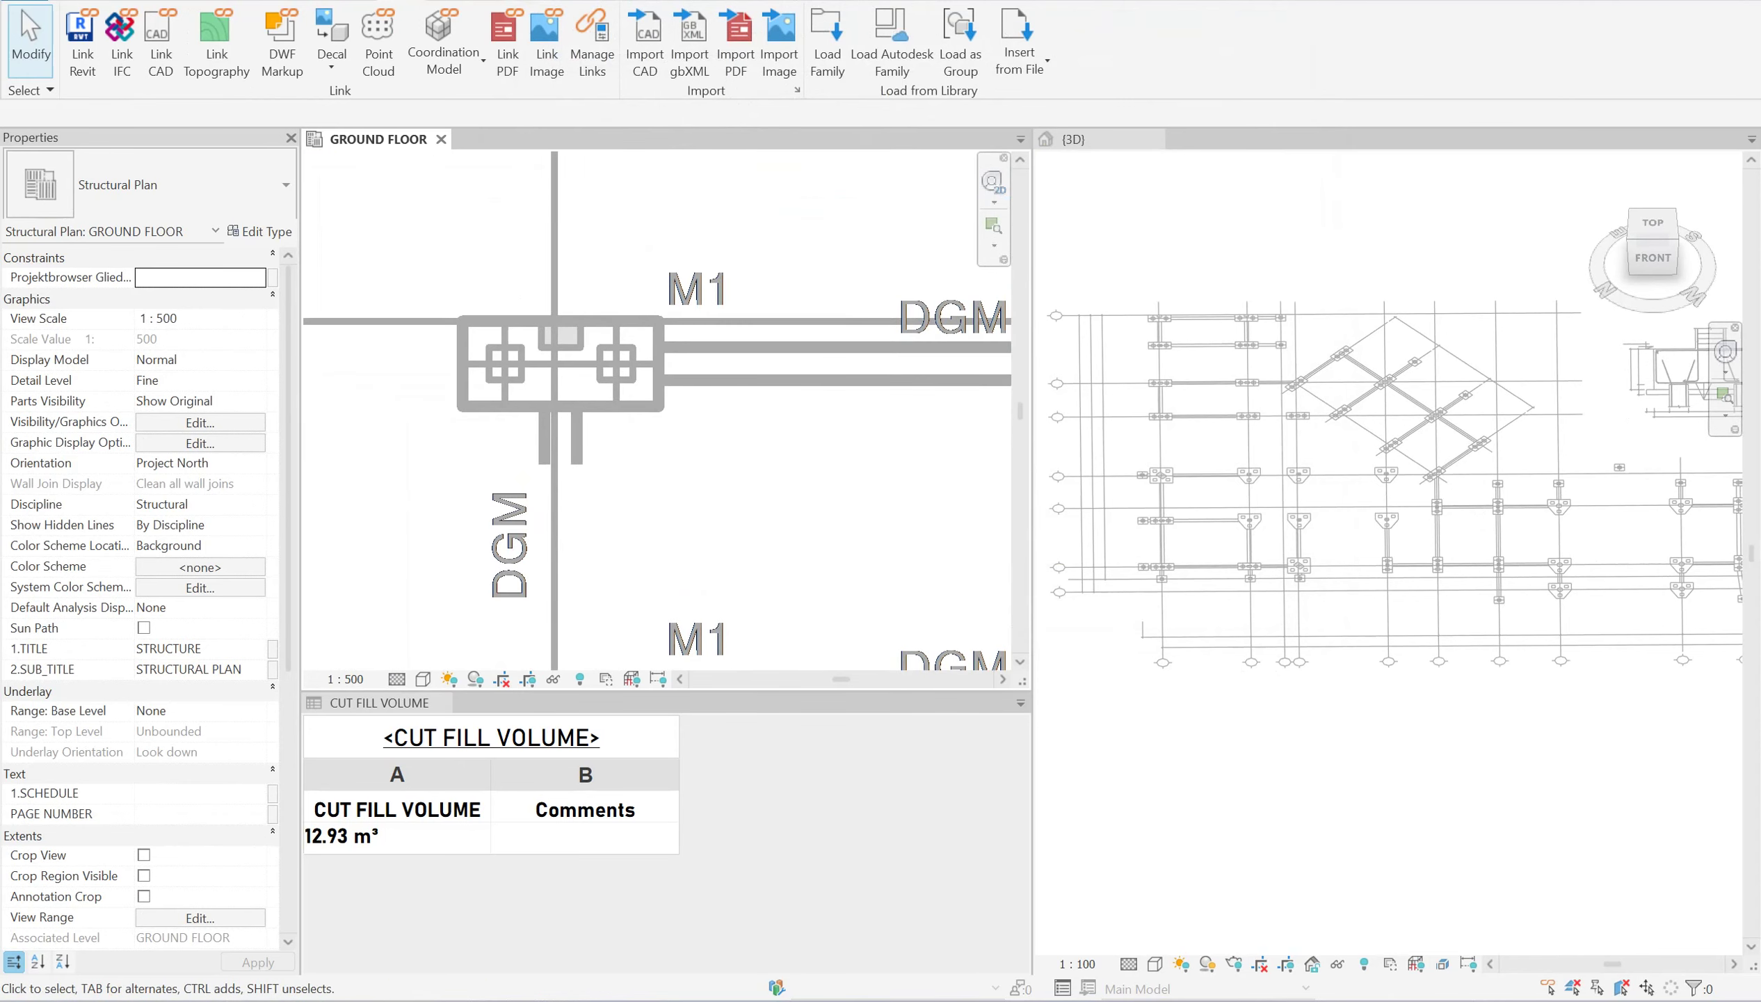
scroll(664, 382, down, 2)
scroll(664, 382, down, 3)
scroll(664, 382, down, 3)
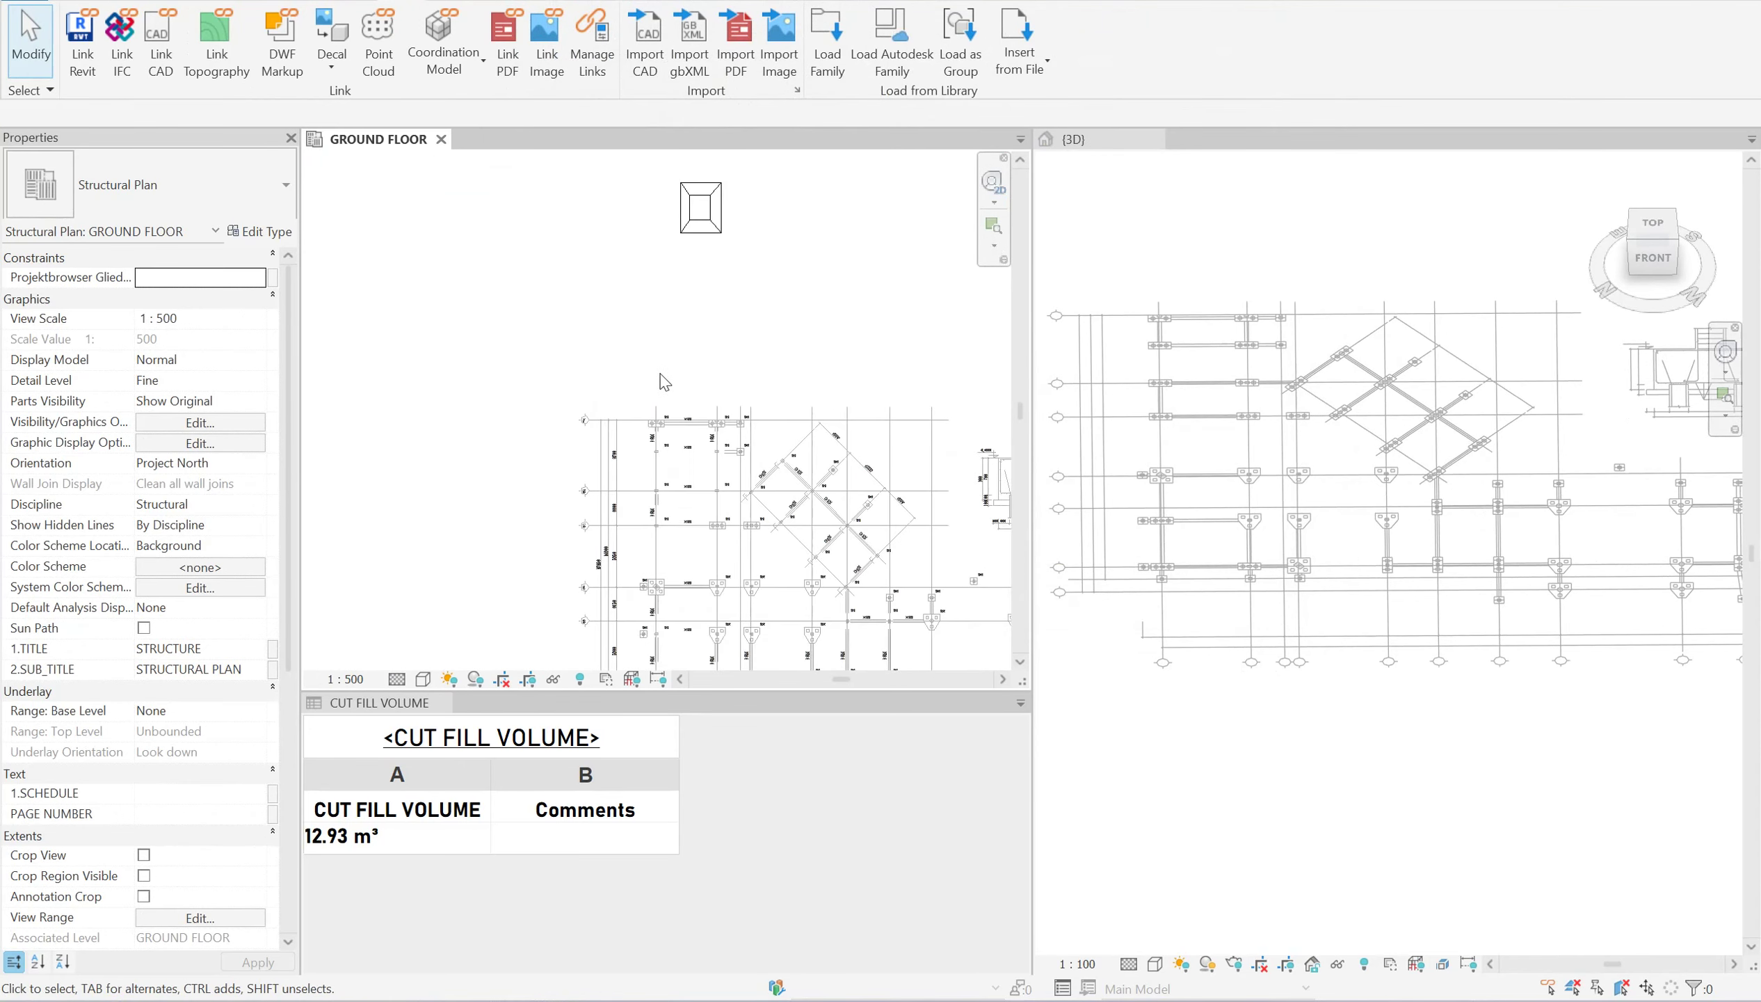
click(691, 220)
scroll(691, 220, up, 2)
drag(702, 209, 479, 471)
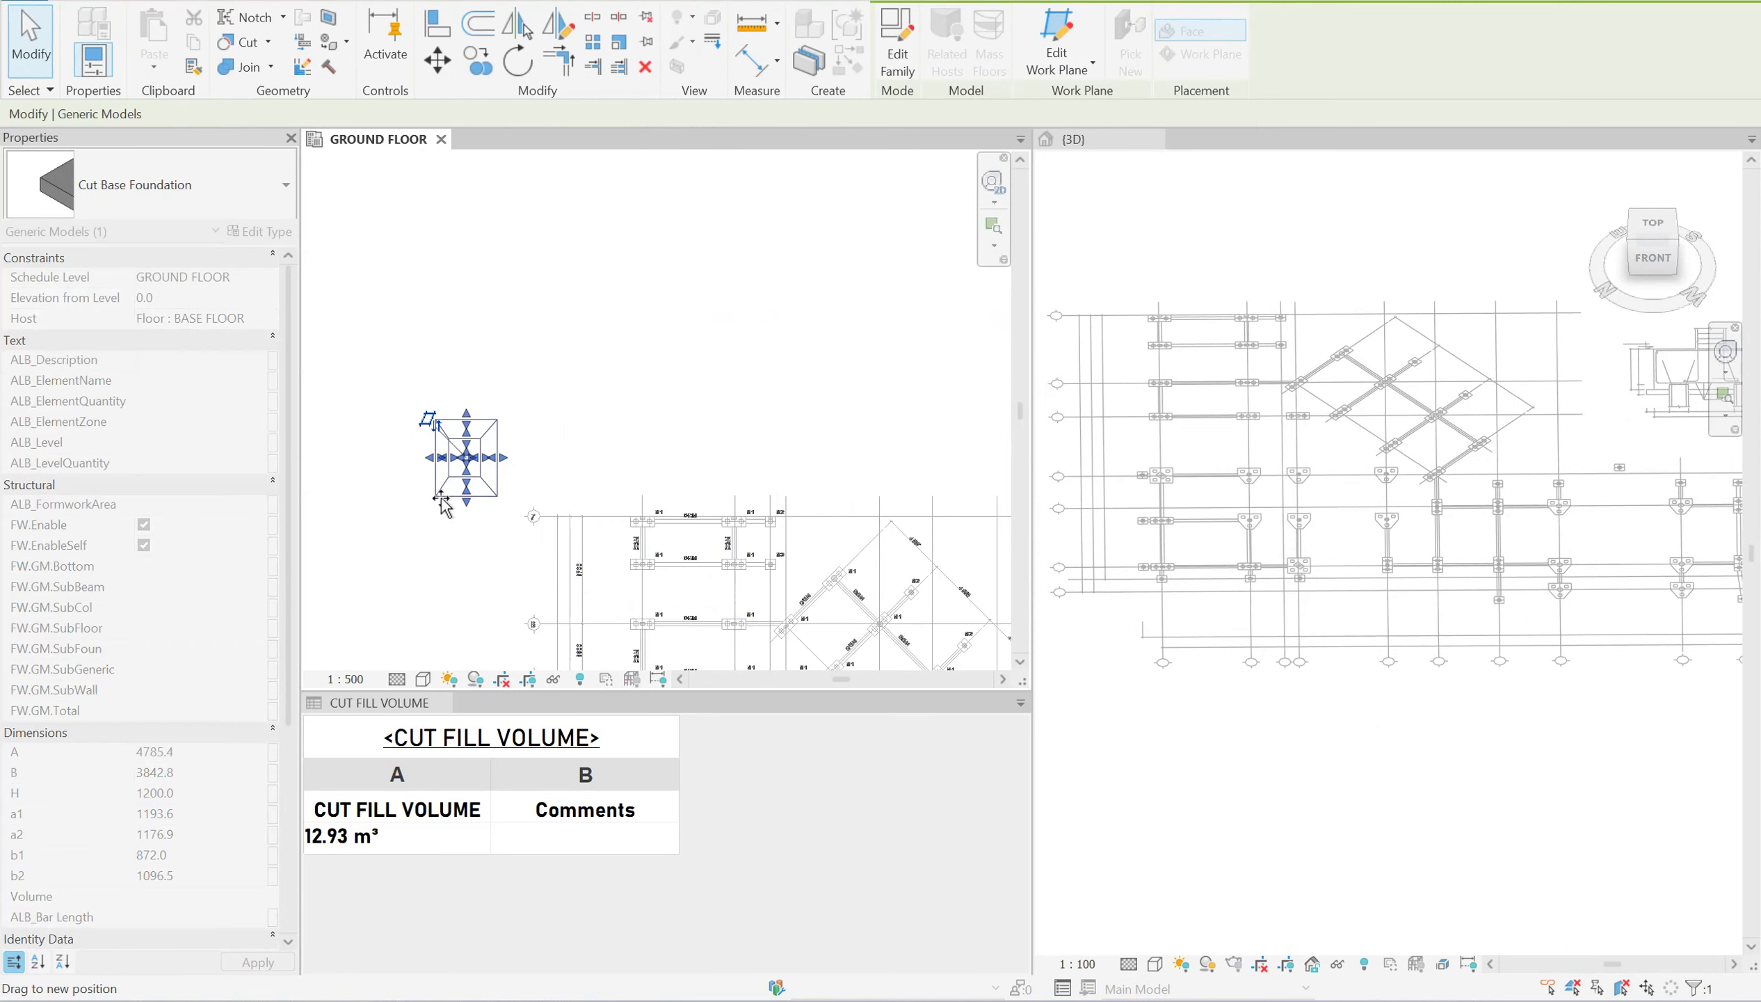
scroll(774, 507, up, 2)
scroll(734, 506, up, 2)
scroll(699, 503, up, 2)
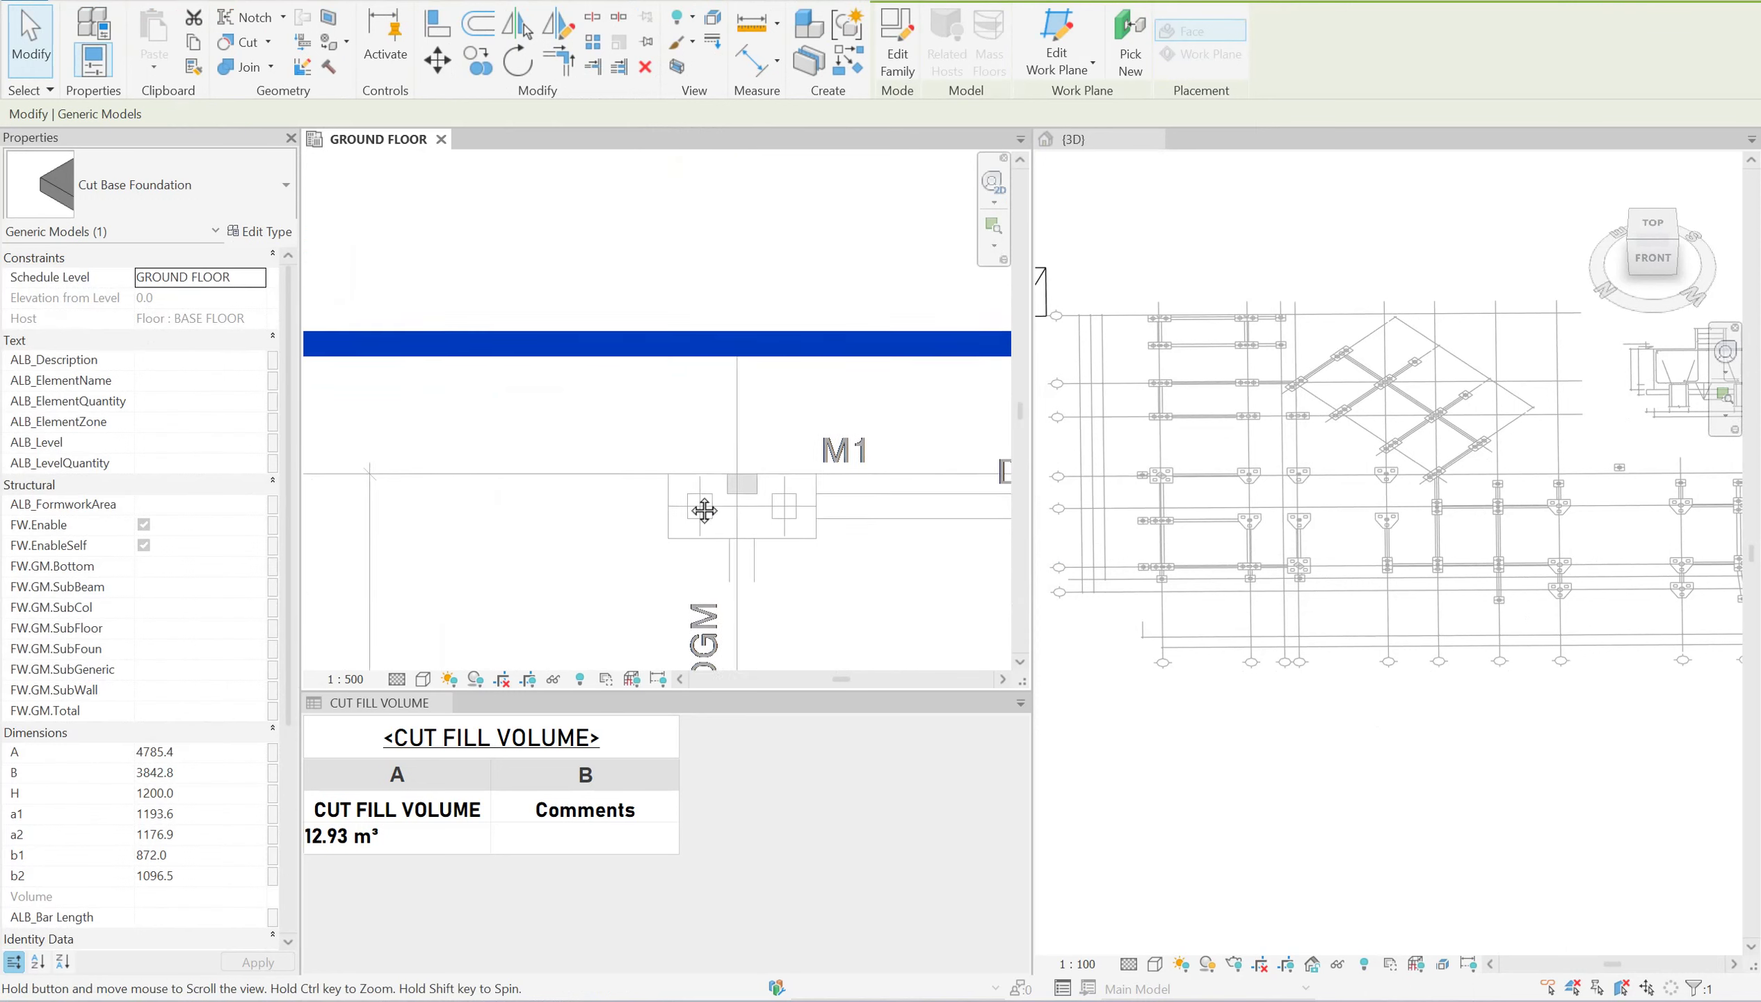
scroll(680, 508, up, 1)
Dimension the M1 footing with 1500 and 650 aligned dimensions.
key(d)
key(i)
scroll(678, 505, up, 2)
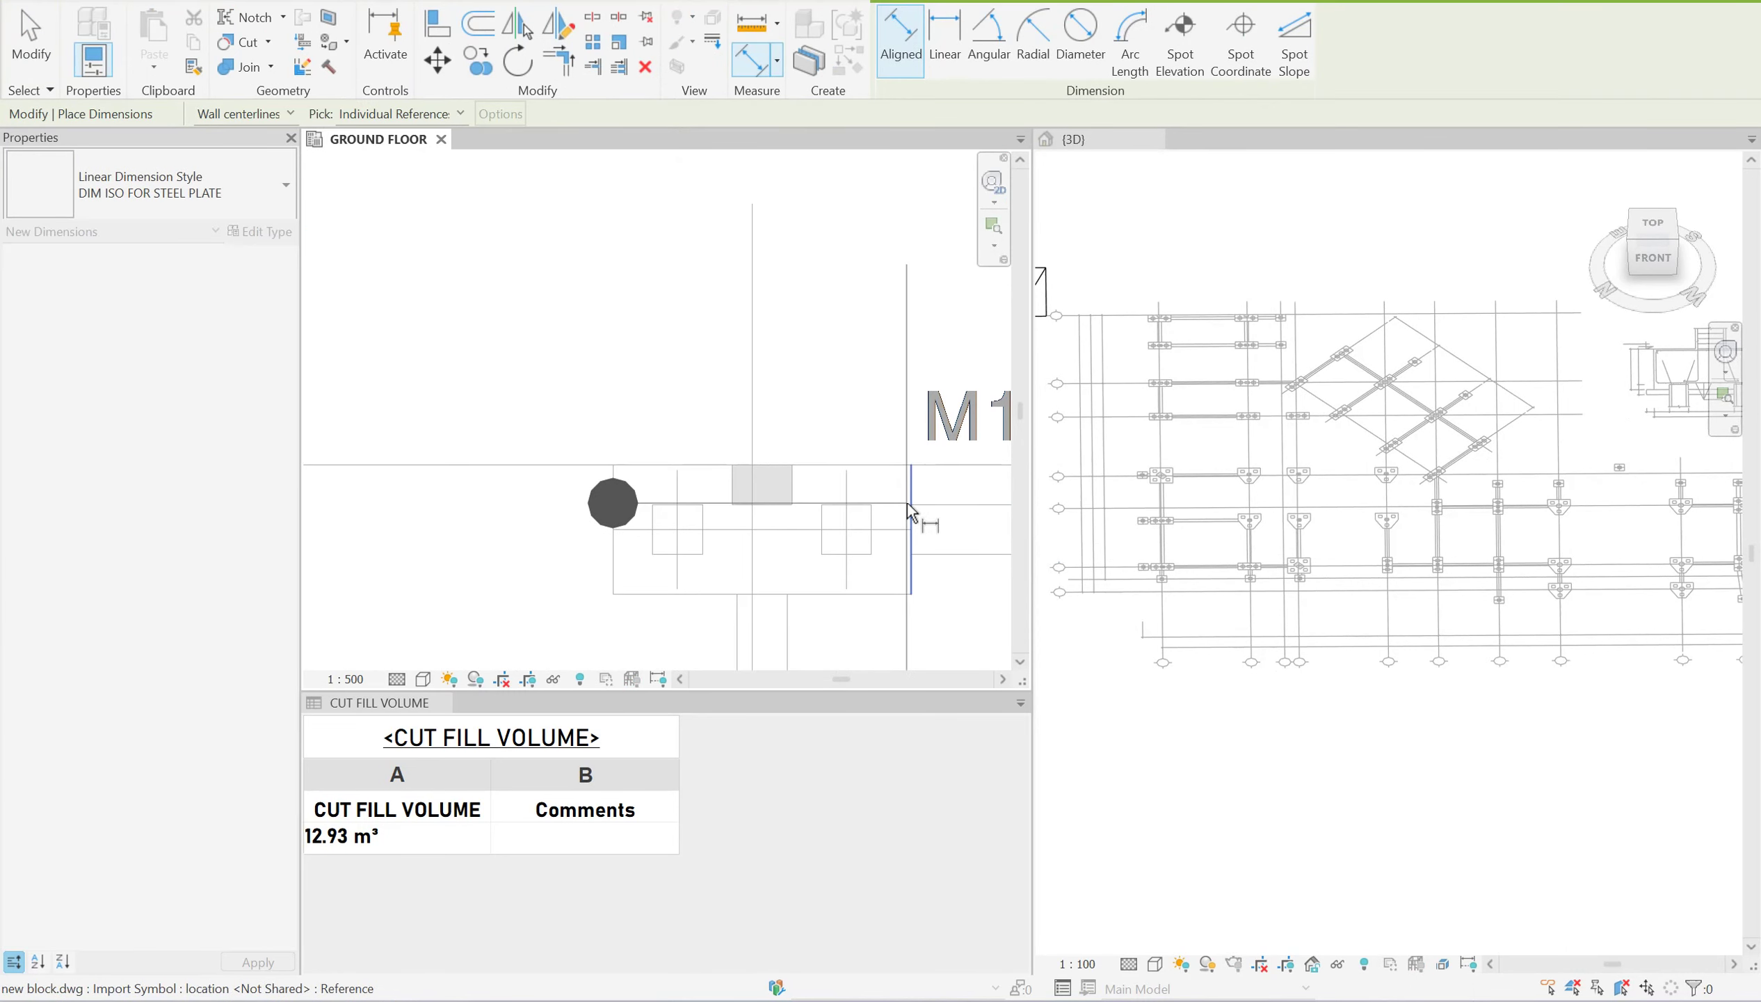
scroll(908, 503, down, 3)
scroll(873, 381, down, 1)
scroll(804, 489, up, 1)
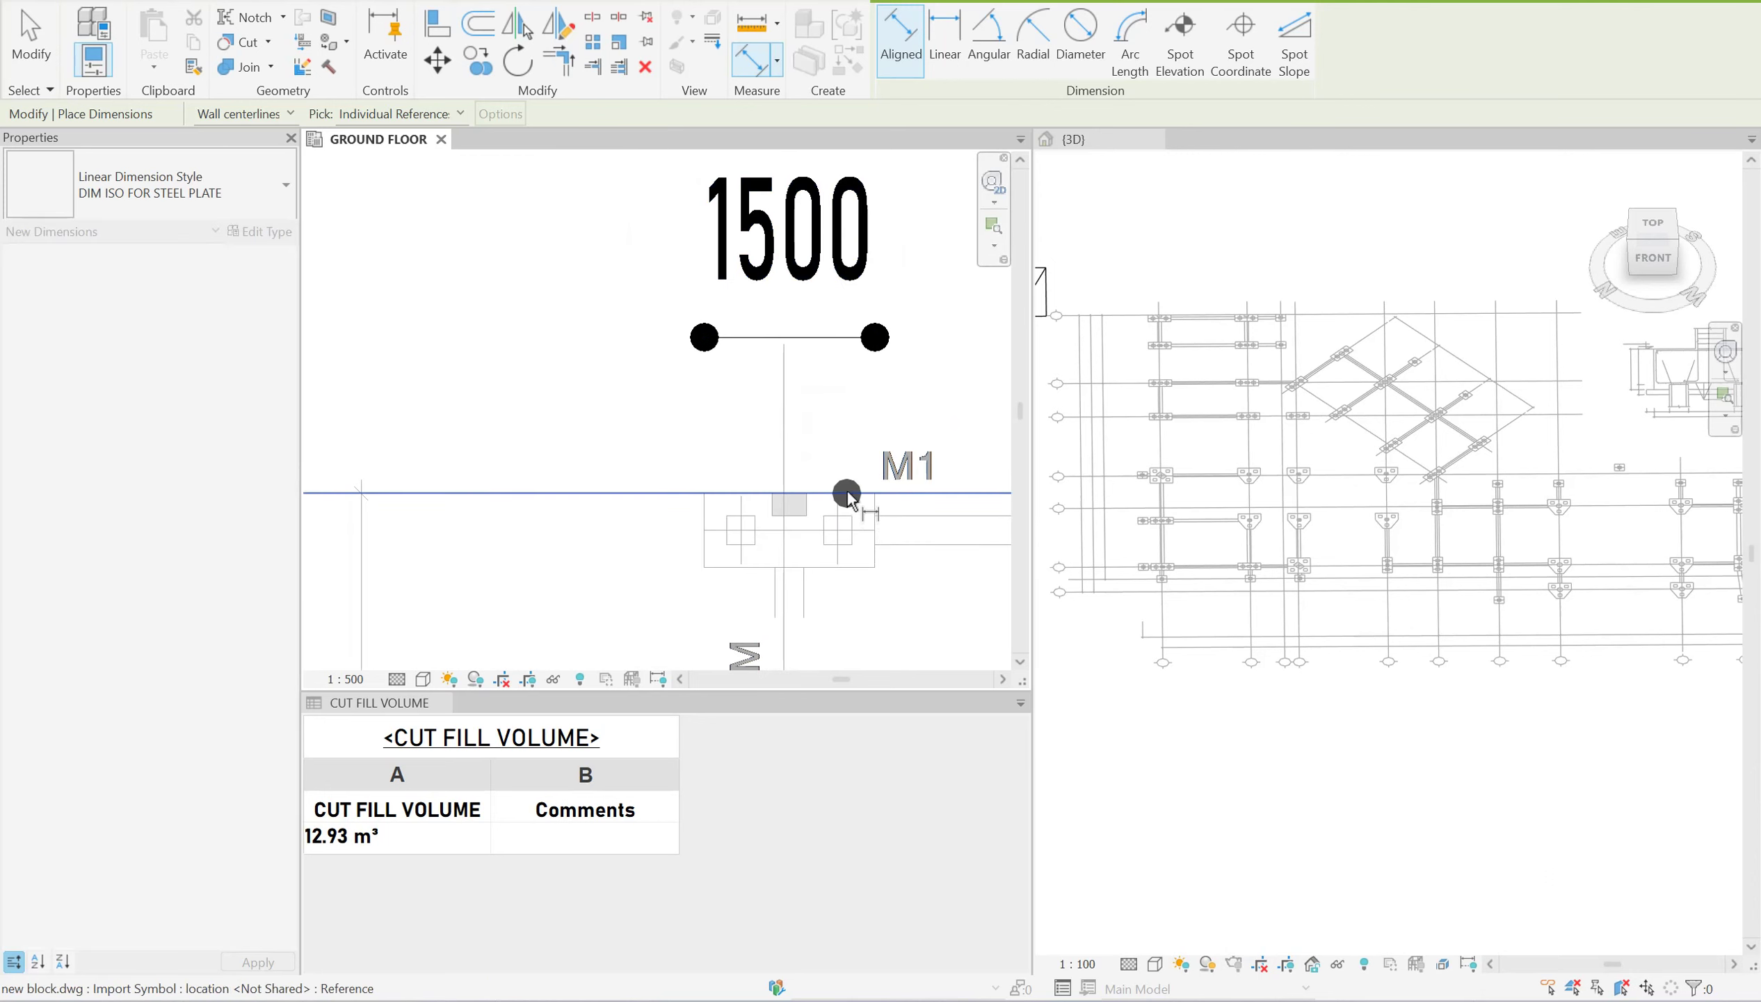
click(546, 551)
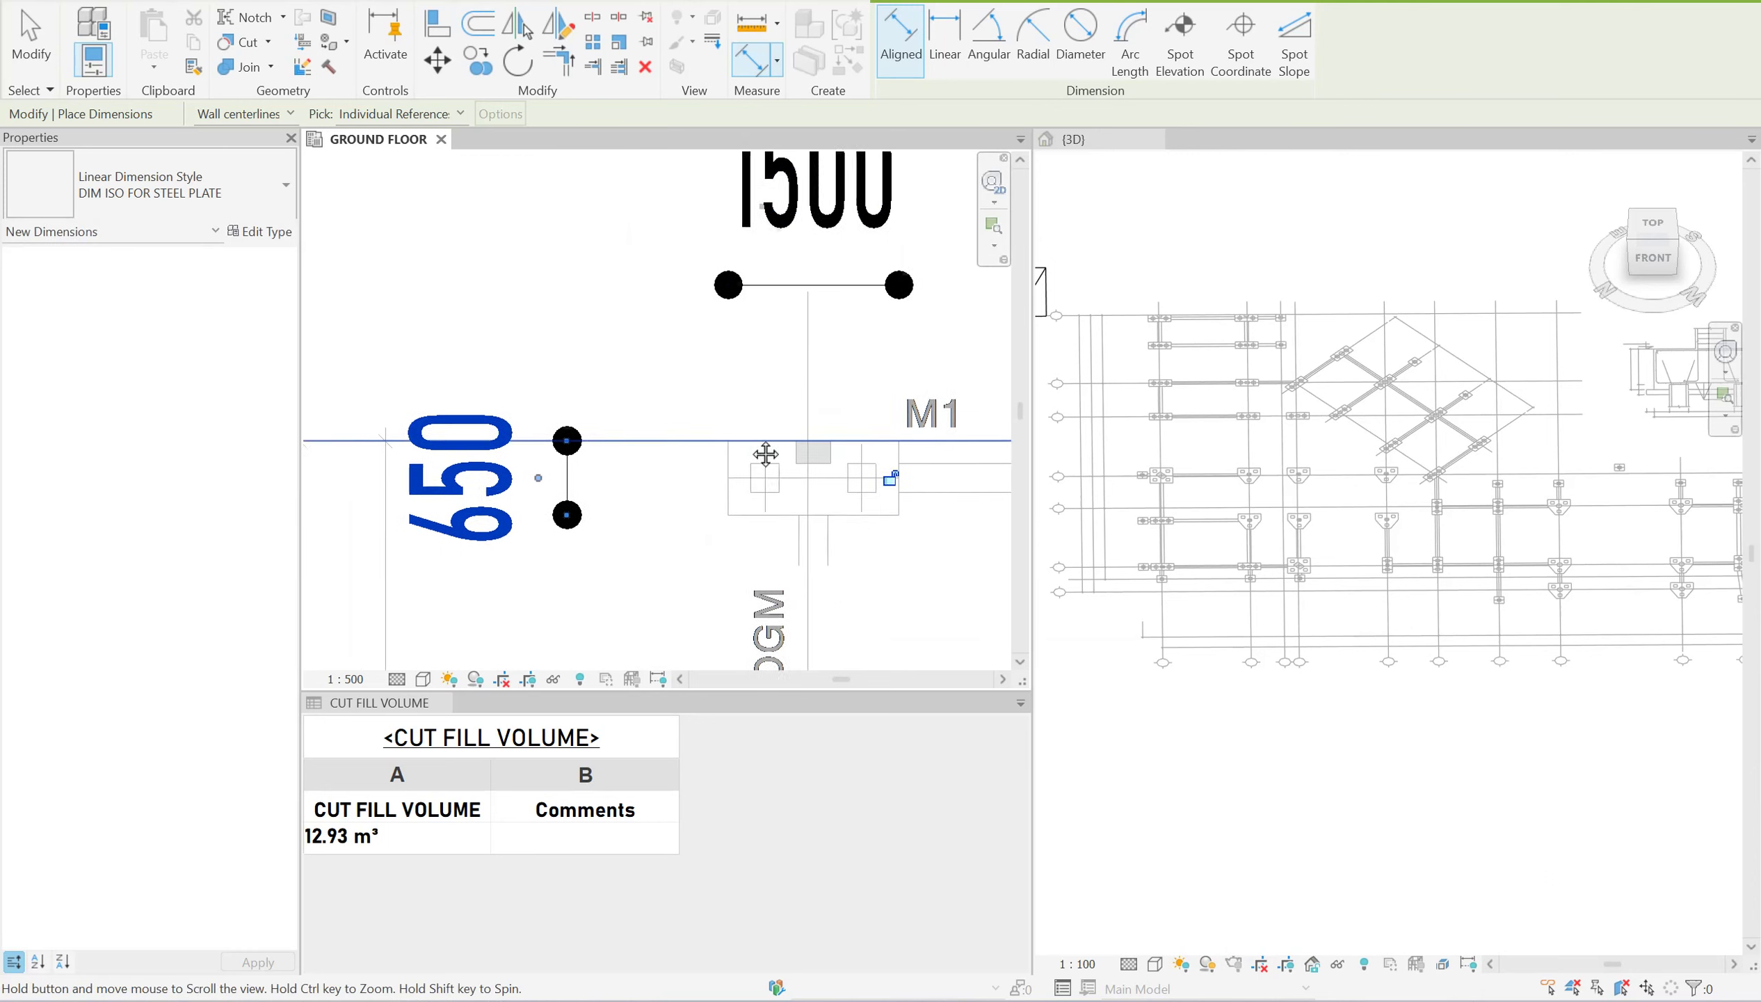
key(Escape)
scroll(742, 428, down, 2)
middle_drag(742, 428, 739, 421)
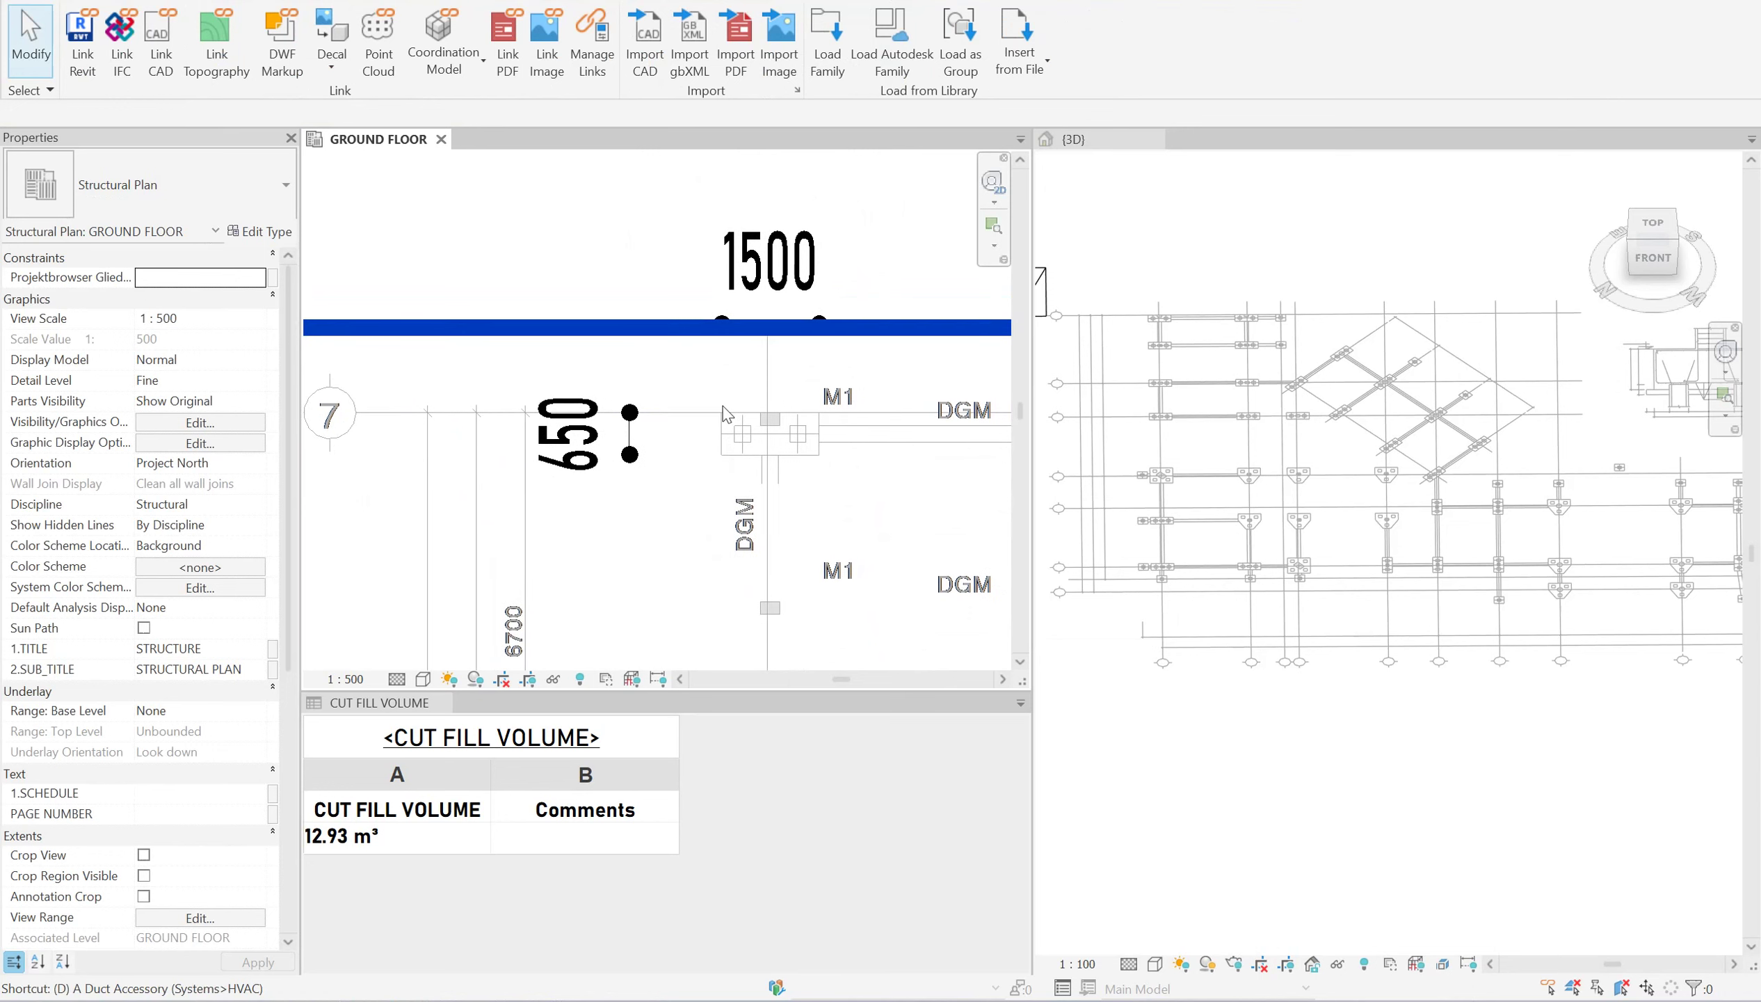
key(l)
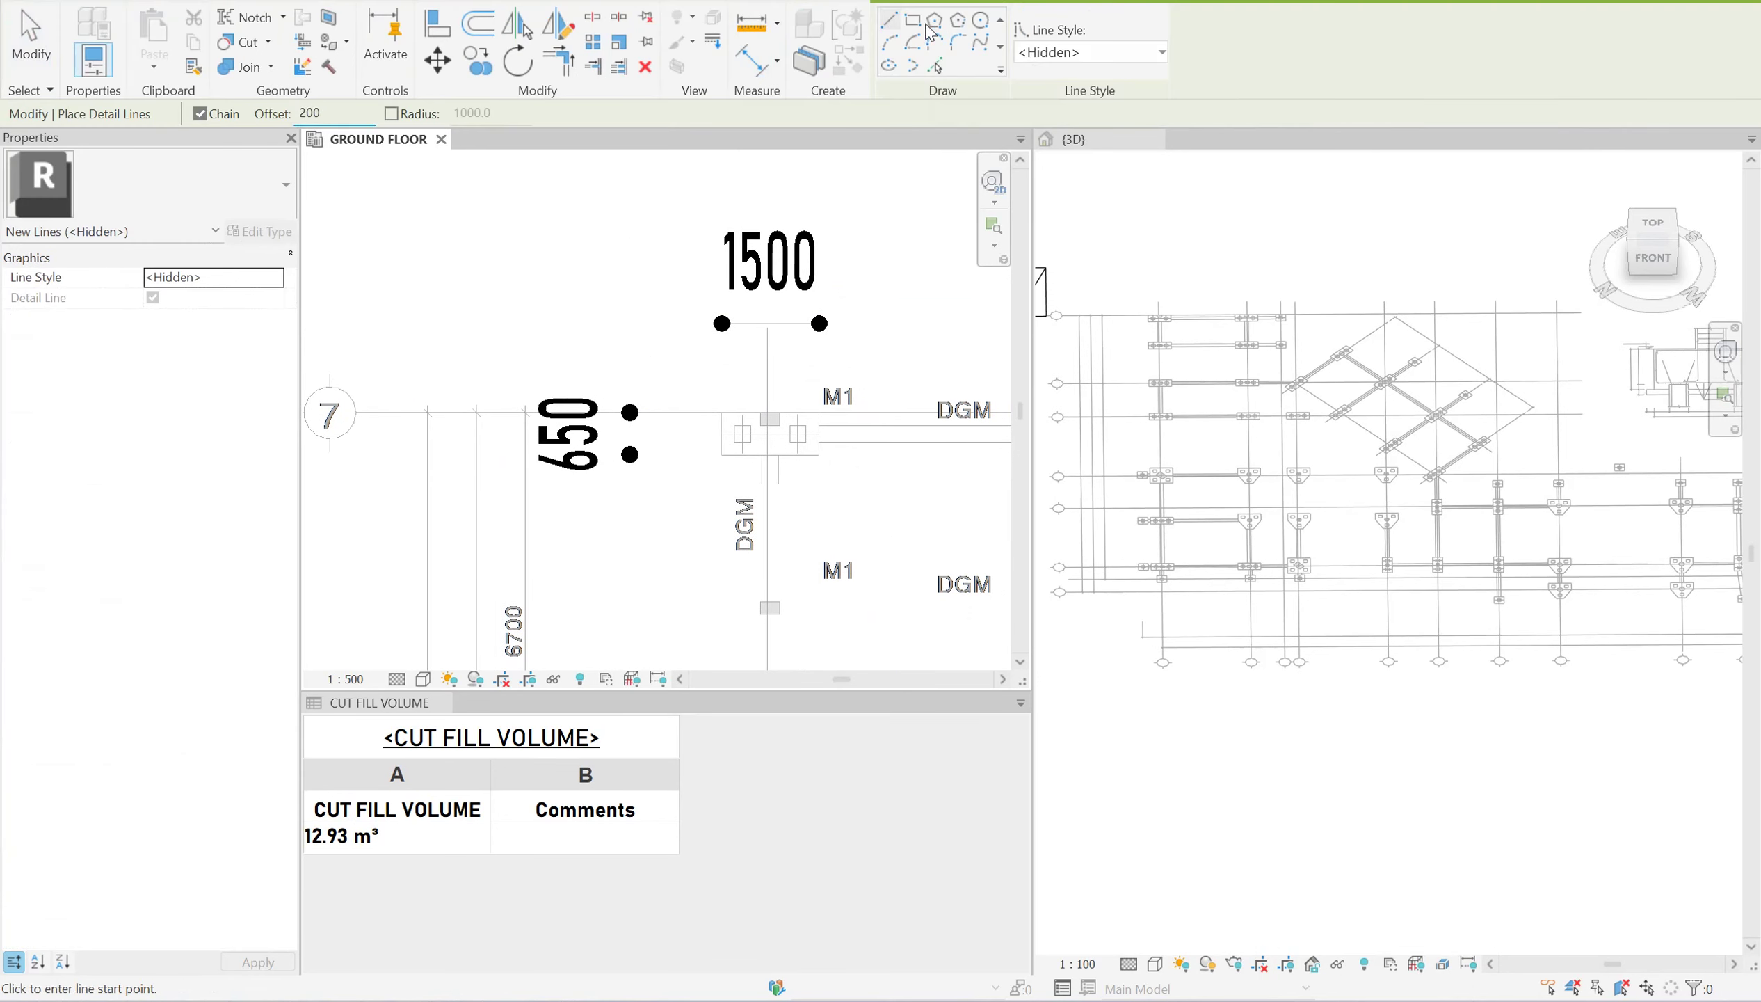
Draw a 1900 x 1050 Hidden rectangle around the M1 footing, plus a second one offset 700.
scroll(822, 362, up, 2)
click(679, 420)
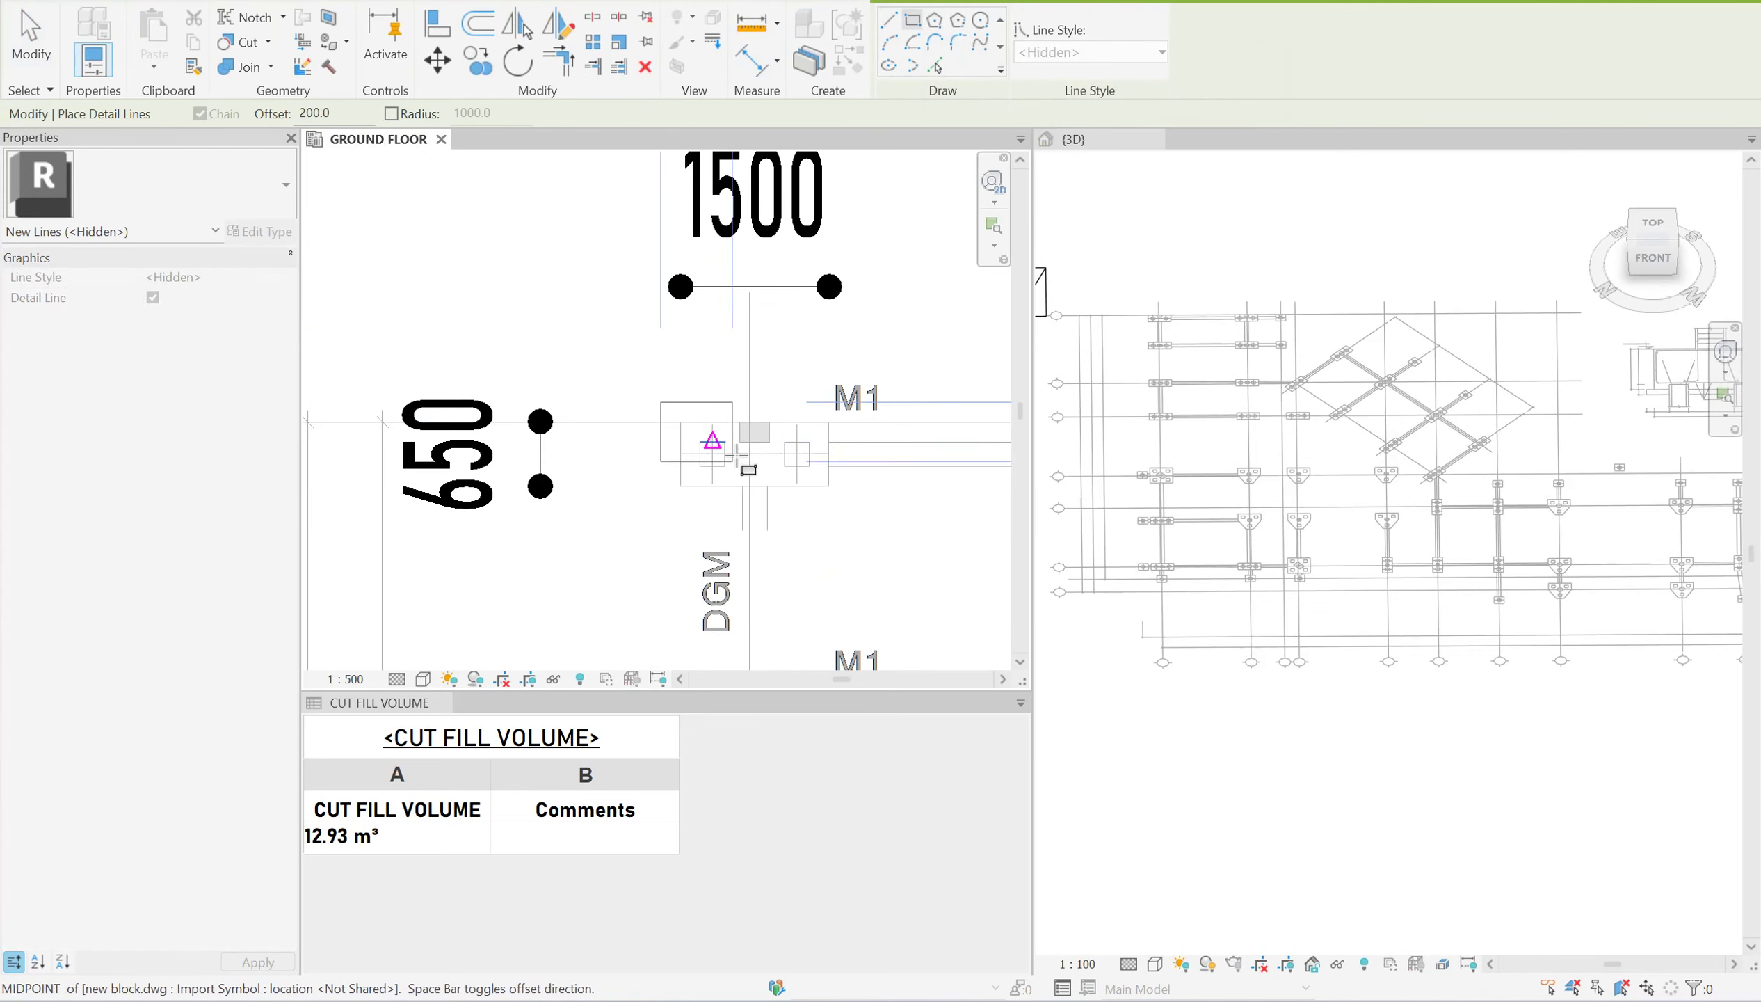
click(829, 486)
text(700)
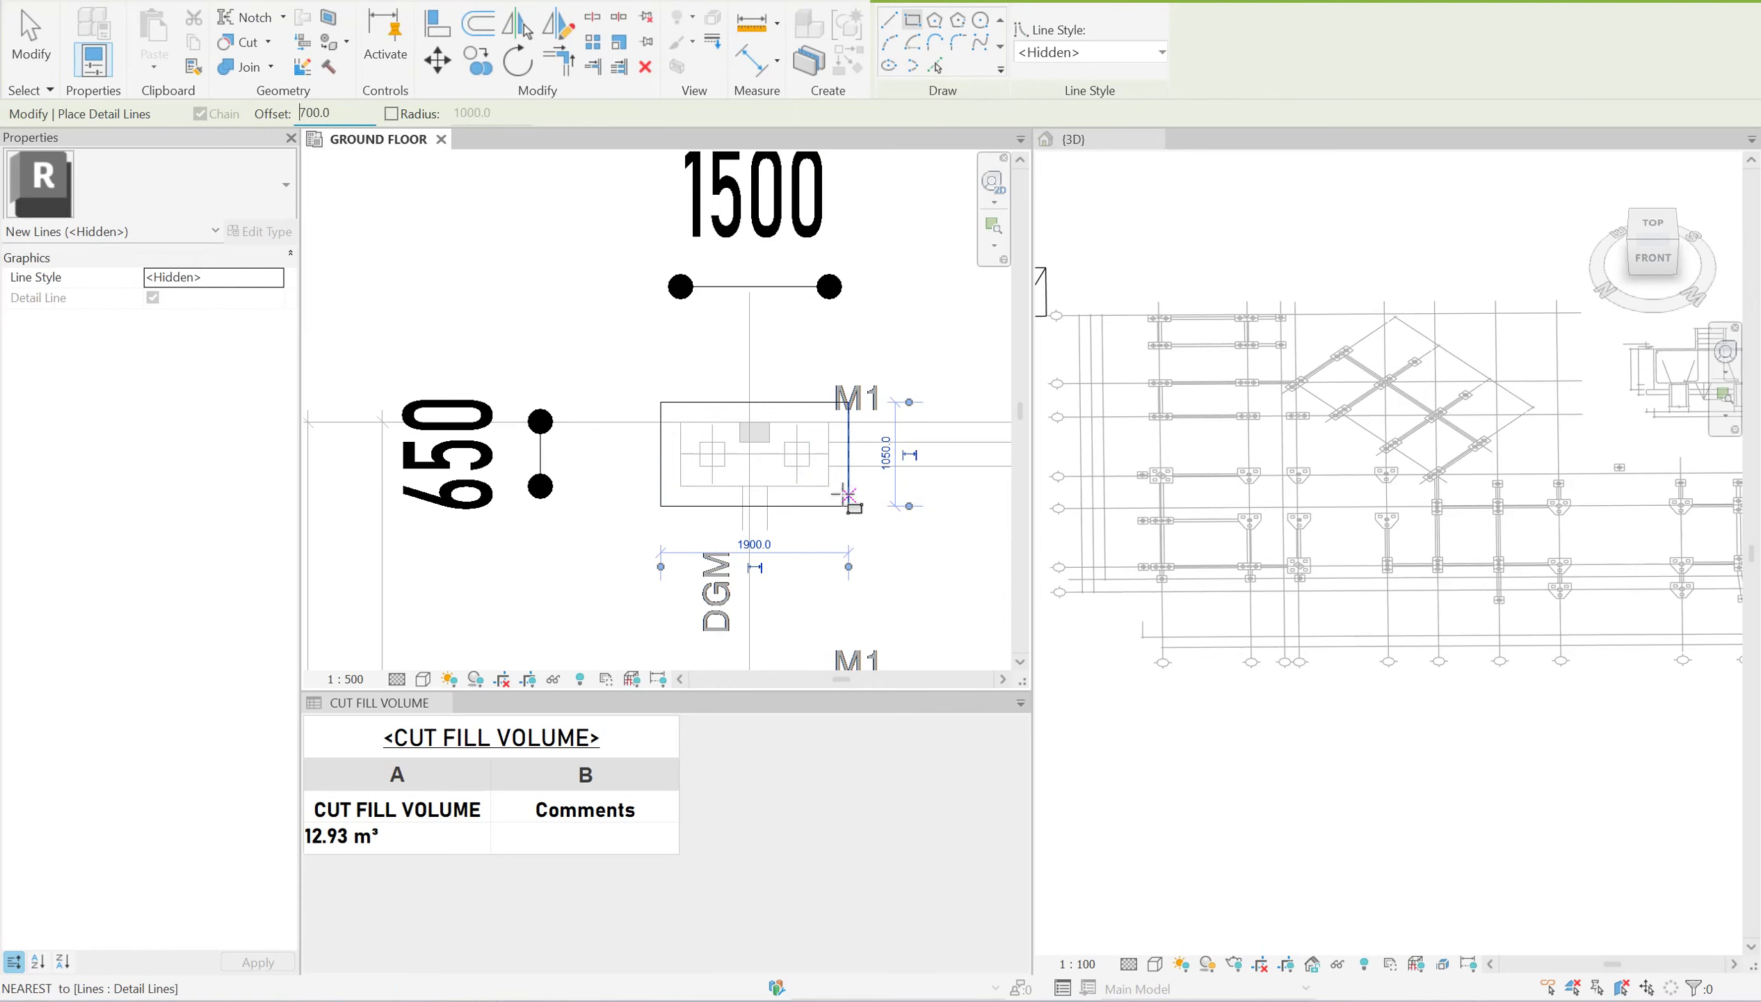
click(680, 421)
click(832, 490)
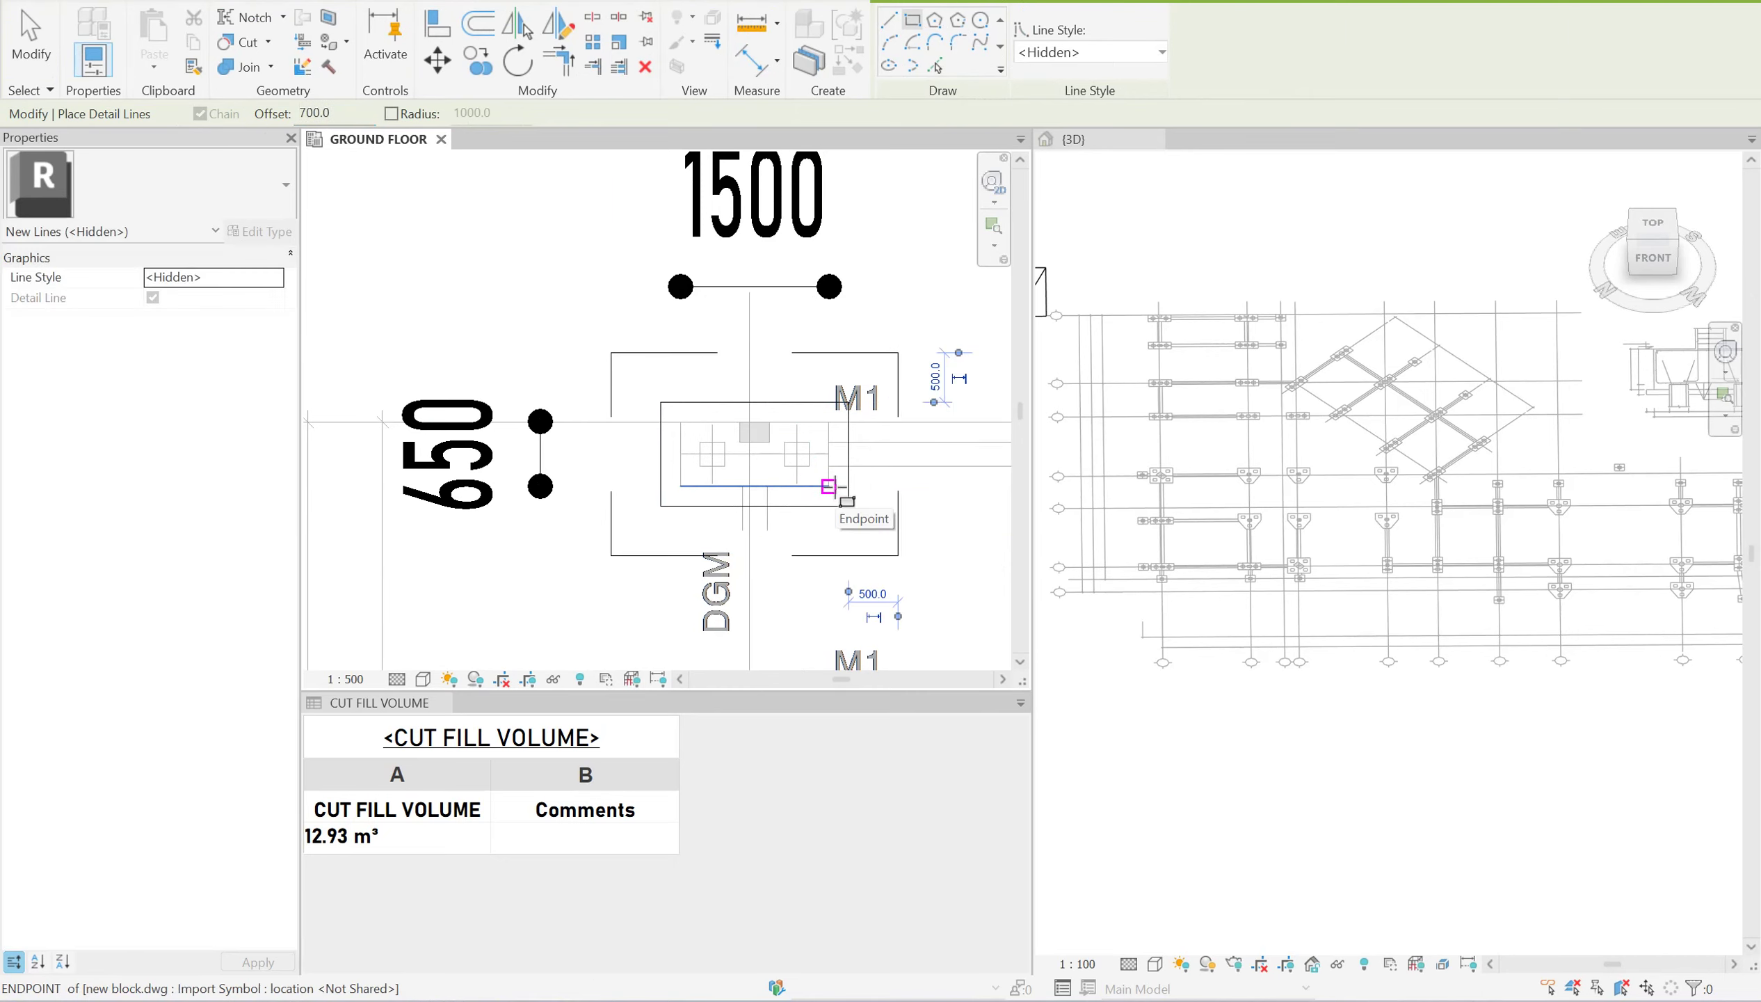
key(Escape)
key(Escape)
scroll(836, 484, down, 1)
scroll(804, 420, down, 3)
click(565, 325)
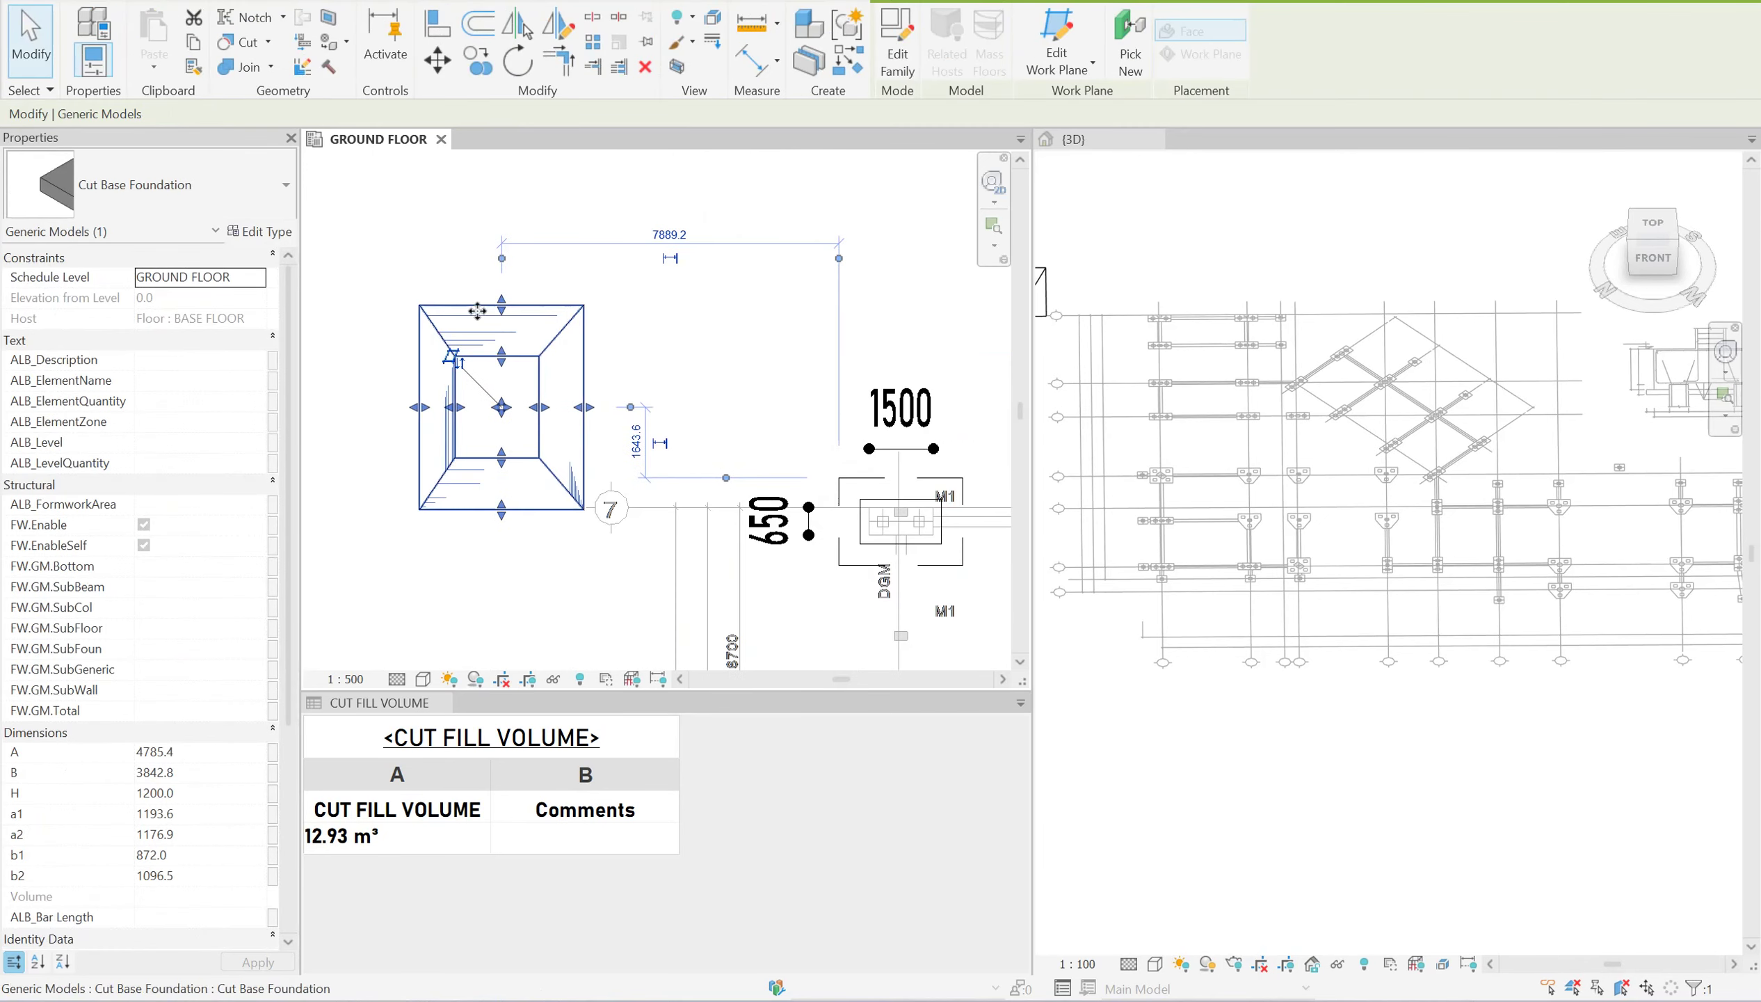
Move the foundation box onto the M1 footing and snap its edges to the guide rectangle.
drag(565, 325, 815, 400)
scroll(741, 391, up, 2)
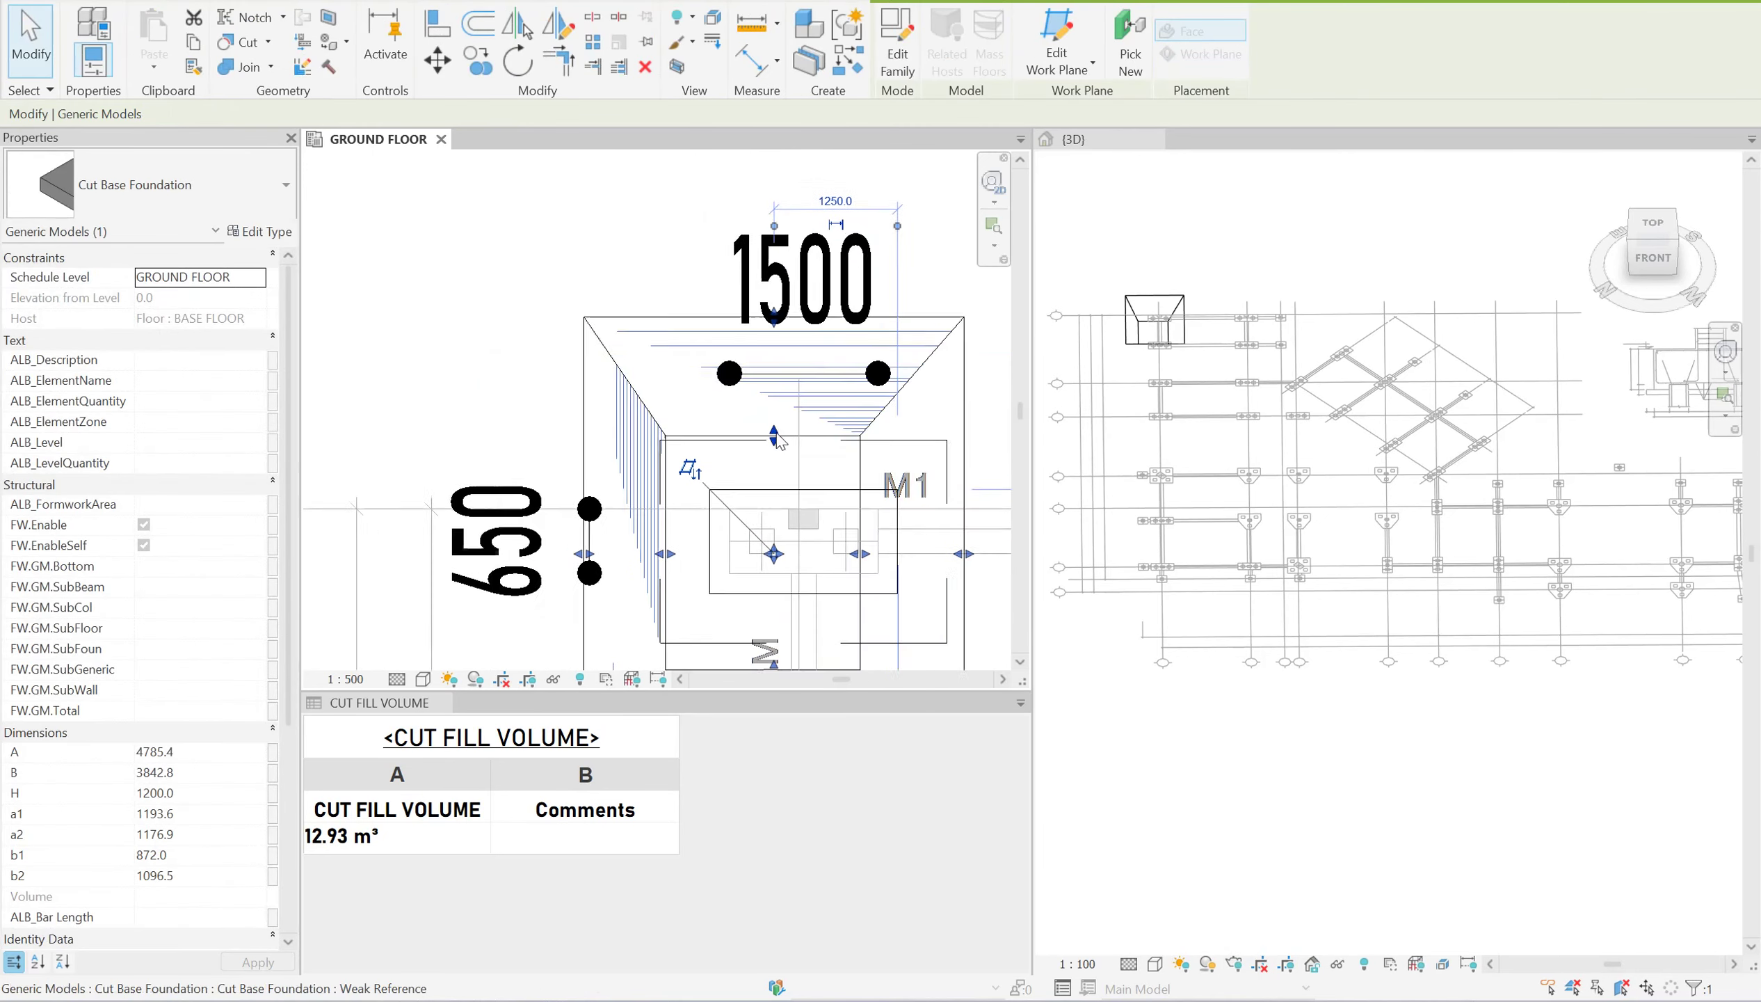
scroll(823, 467, up, 1)
drag(756, 444, 720, 451)
scroll(671, 454, down, 1)
mouse_move(611, 478)
mouse_down()
mouse_move(908, 482)
mouse_move(860, 489)
mouse_up()
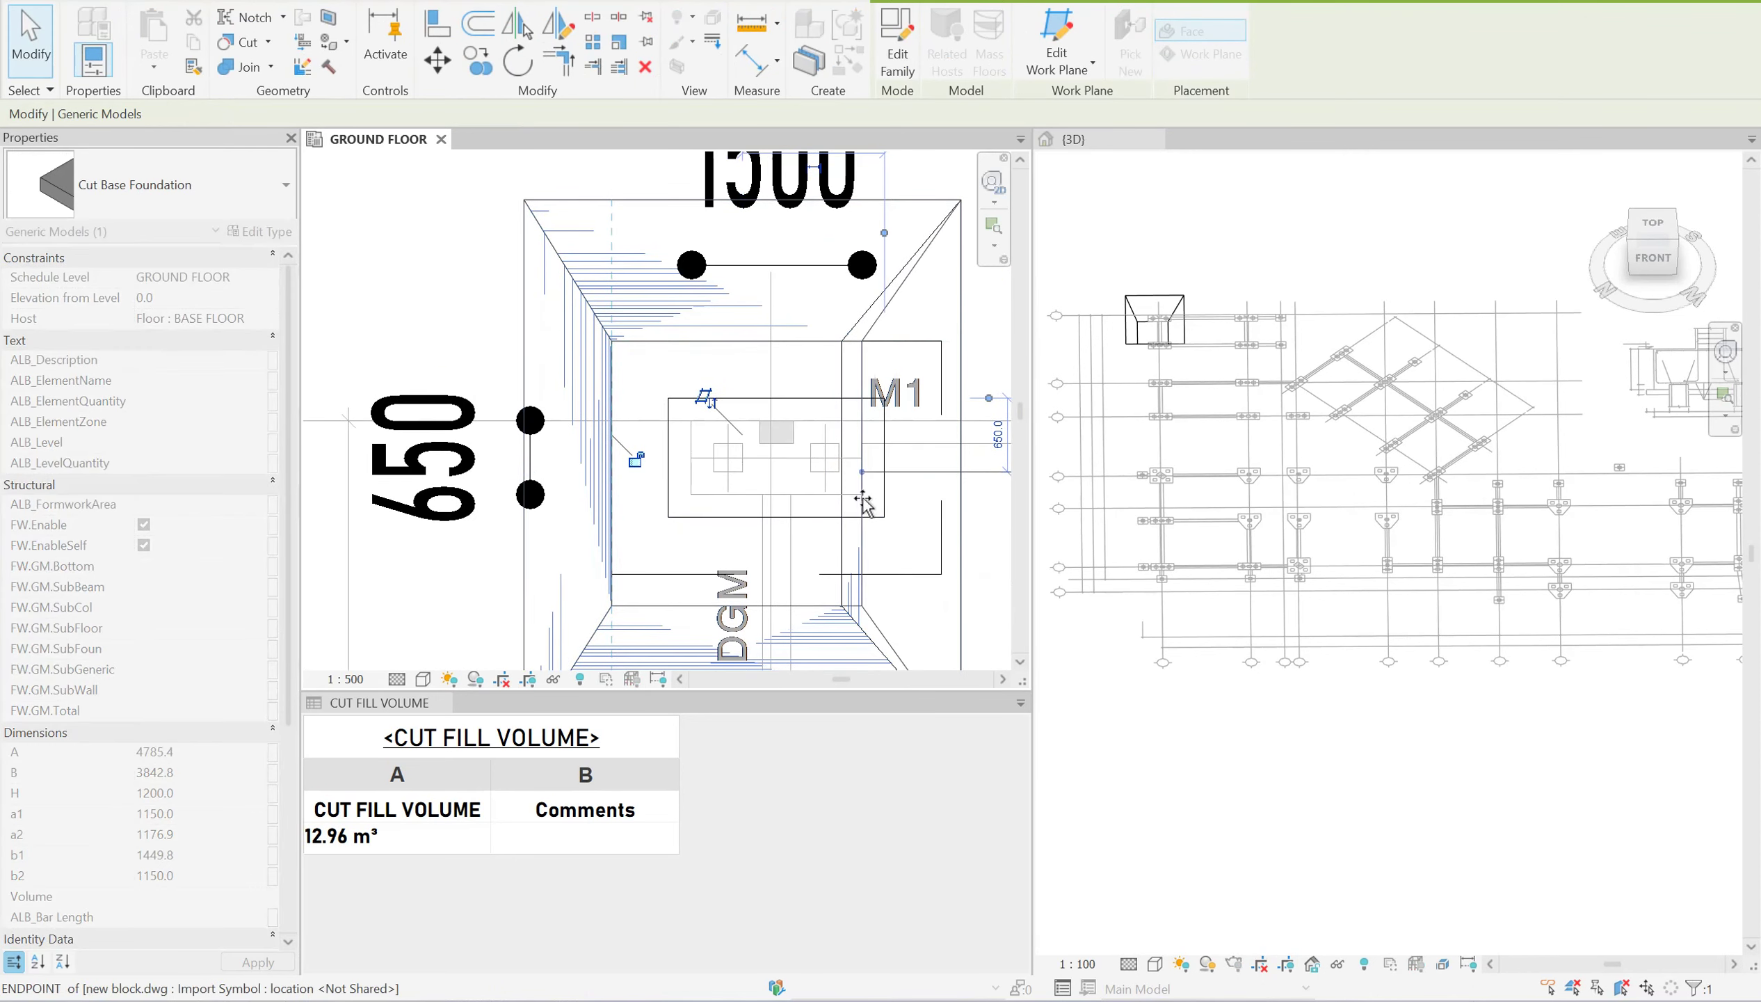
scroll(860, 493, down, 2)
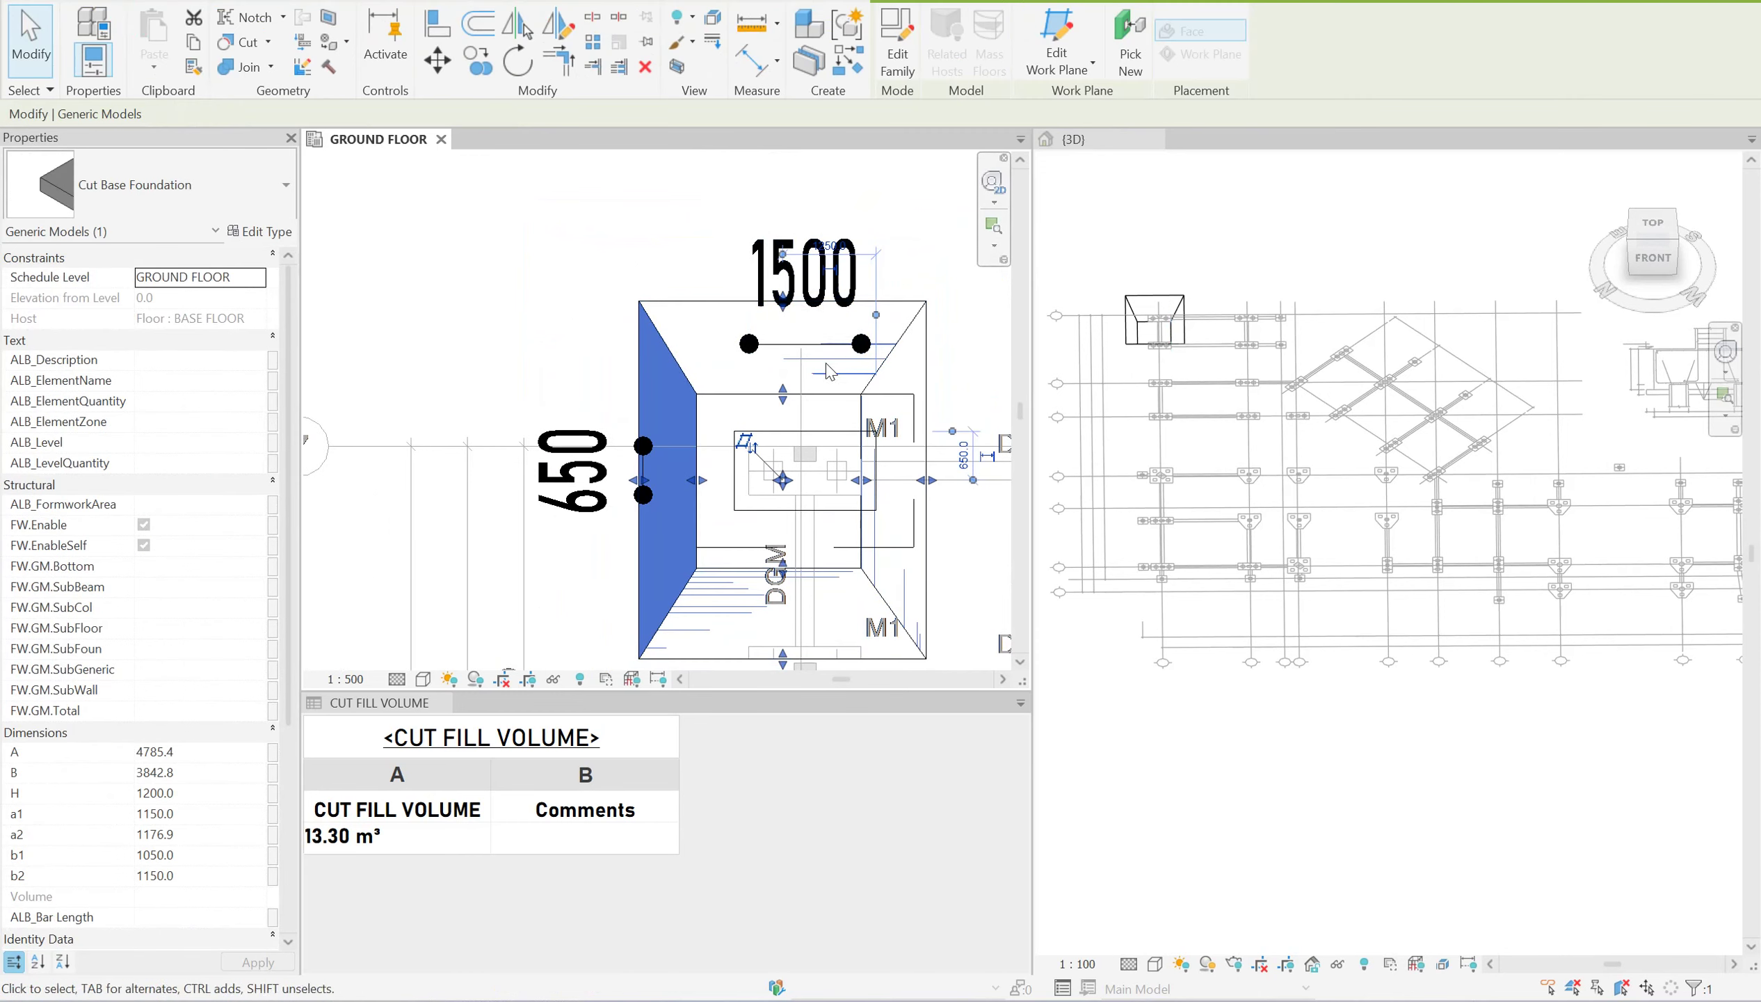
scroll(830, 372, down, 2)
key(Escape)
Check the 1500 and 650 footing dimensions.
click(822, 344)
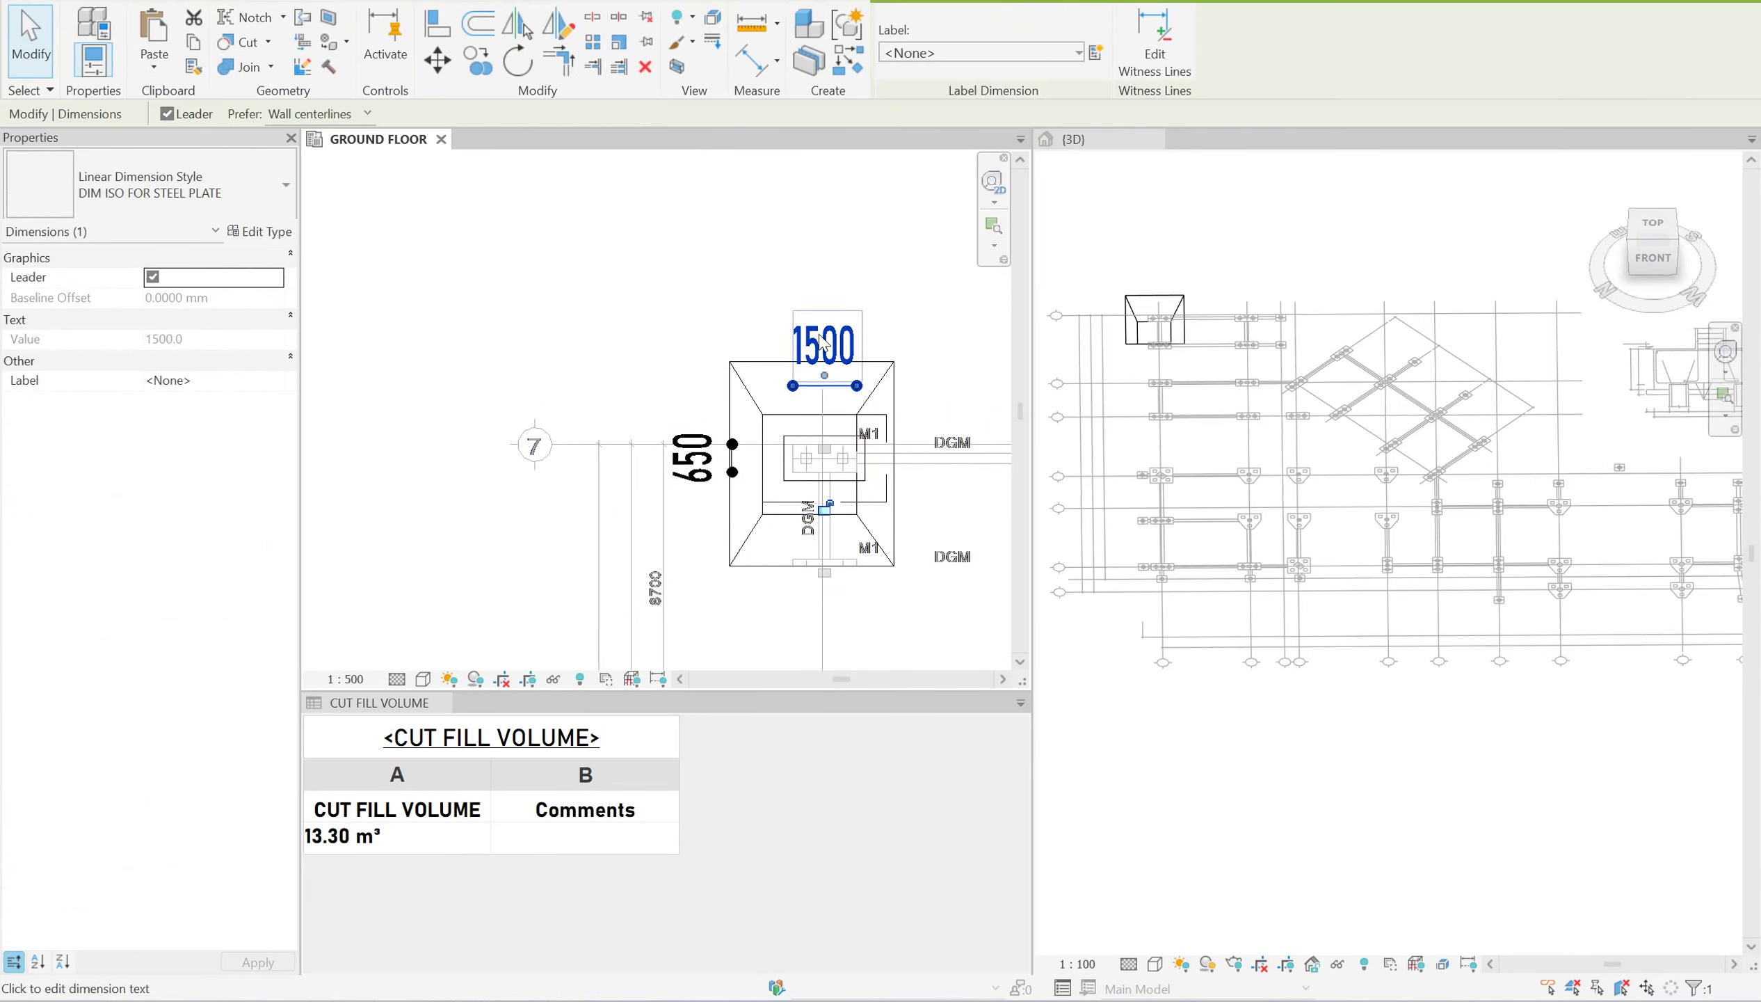
key(Escape)
scroll(738, 475, up, 1)
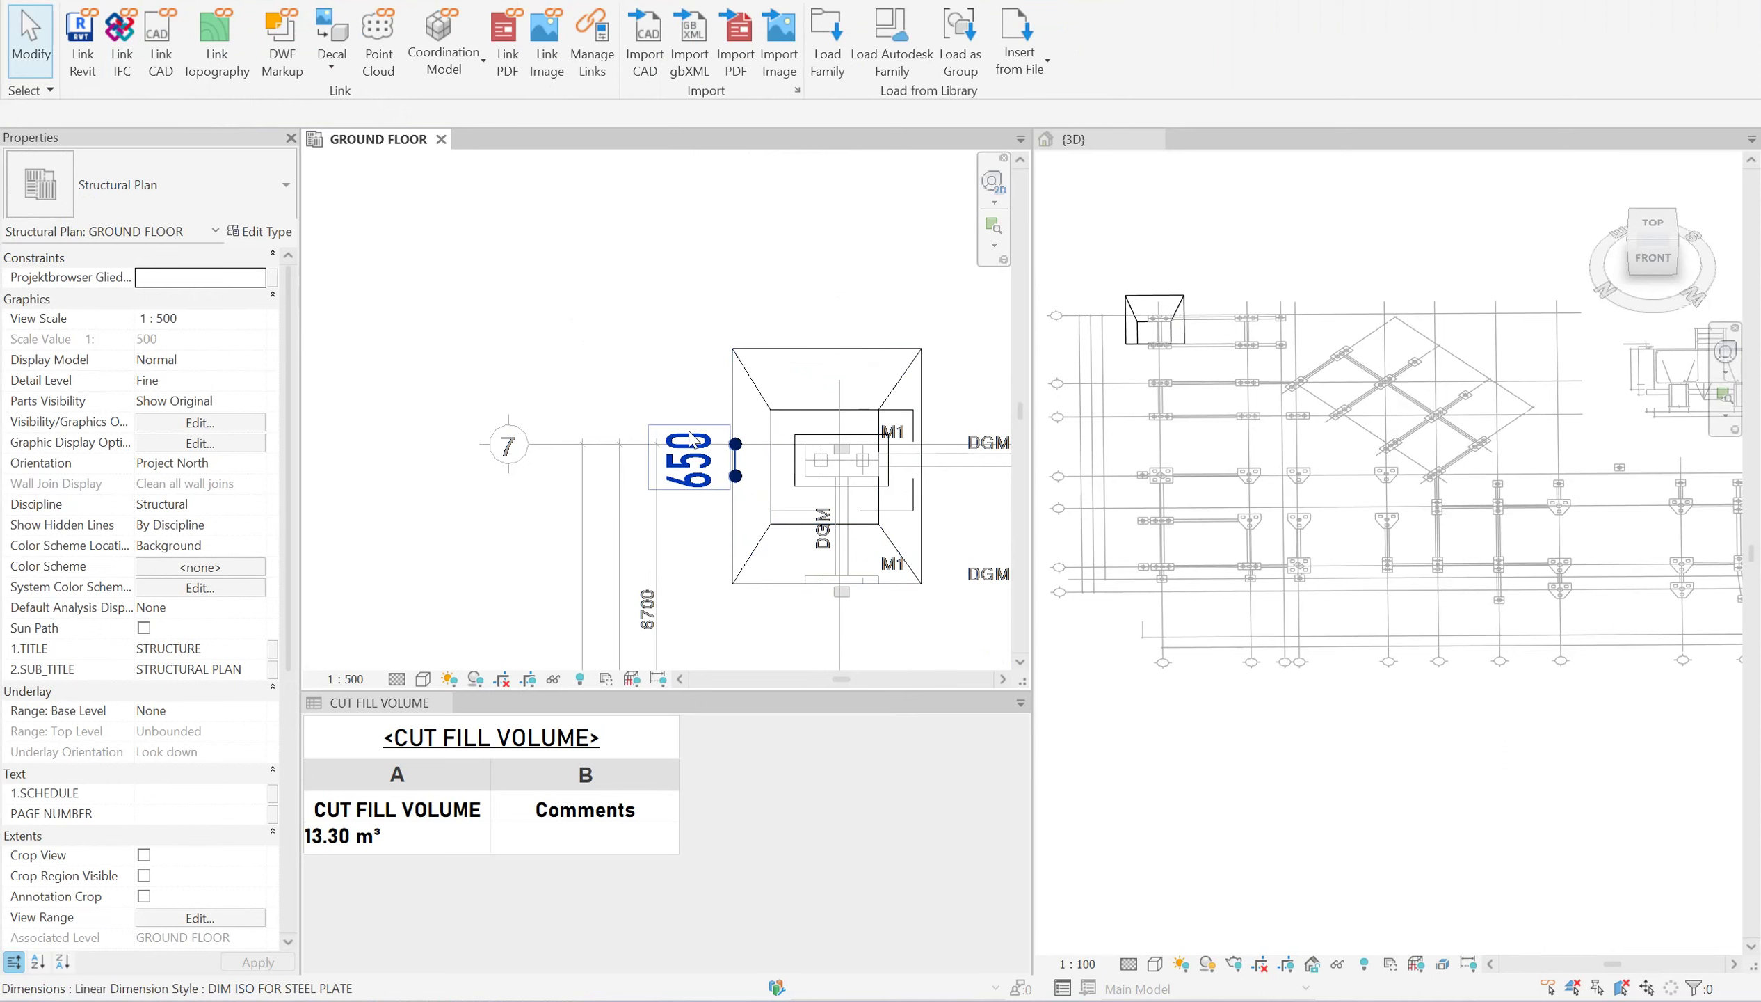
click(691, 439)
key(Escape)
scroll(804, 419, up, 2)
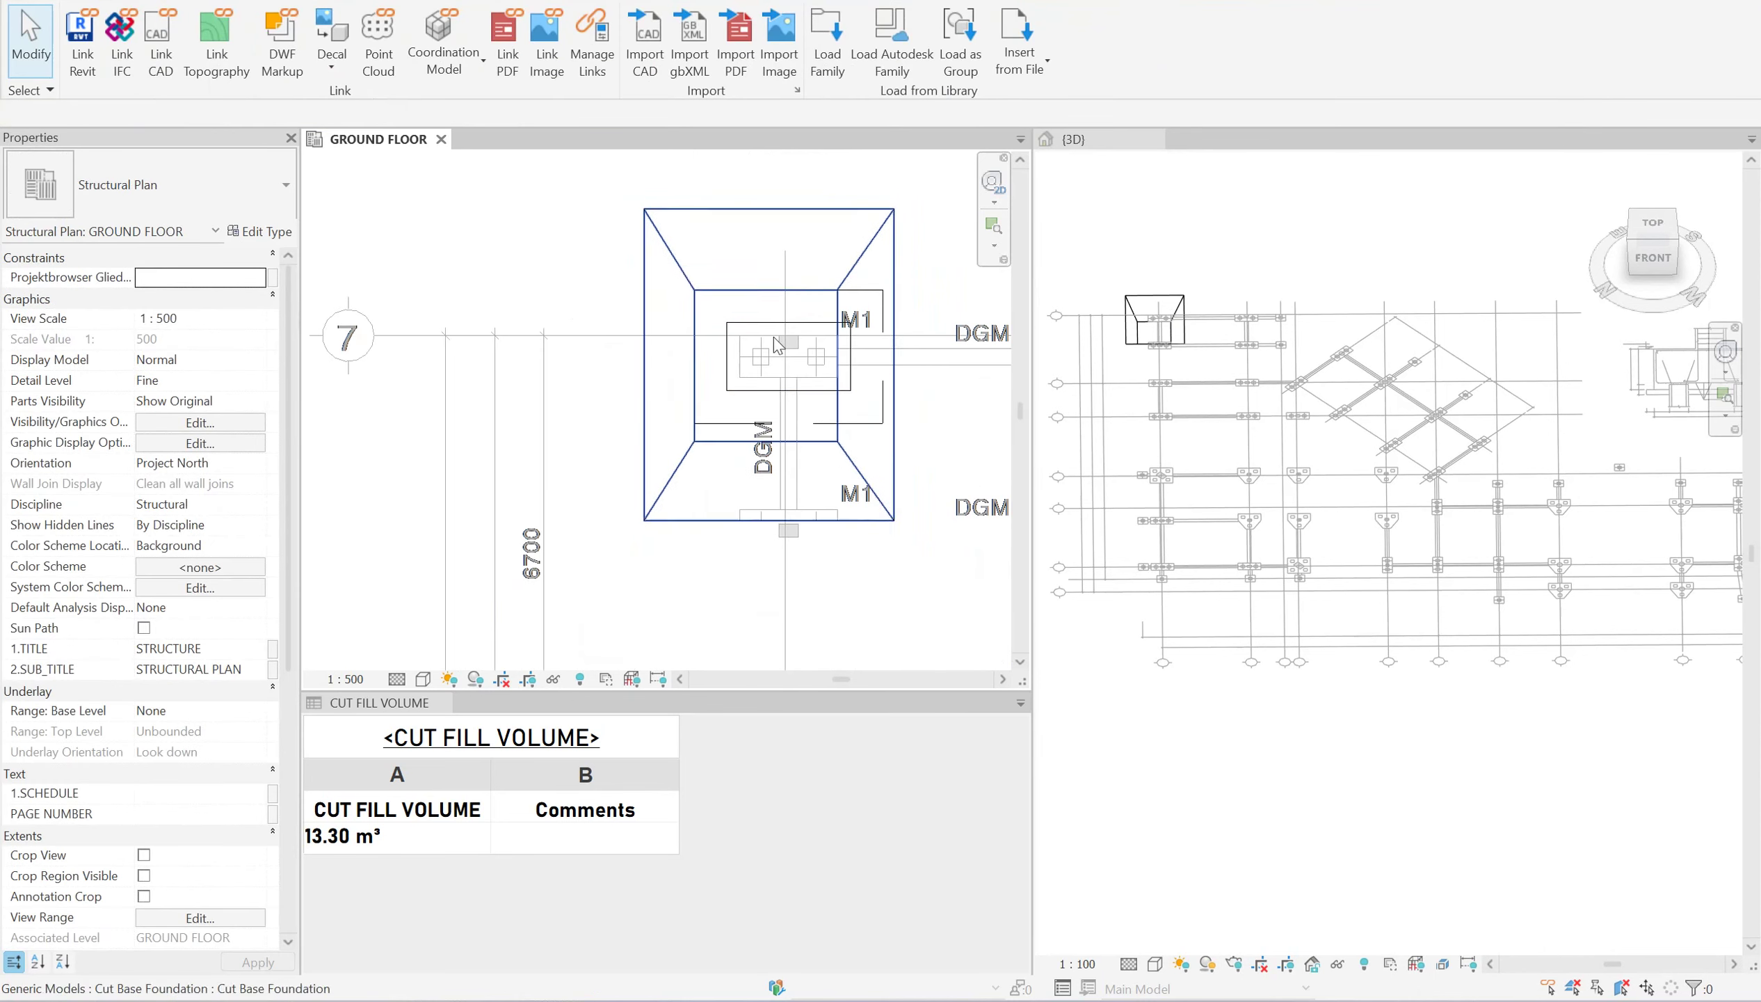
Trim the cut base foundation's edges so a2 becomes 900.
click(847, 452)
scroll(847, 453, up, 2)
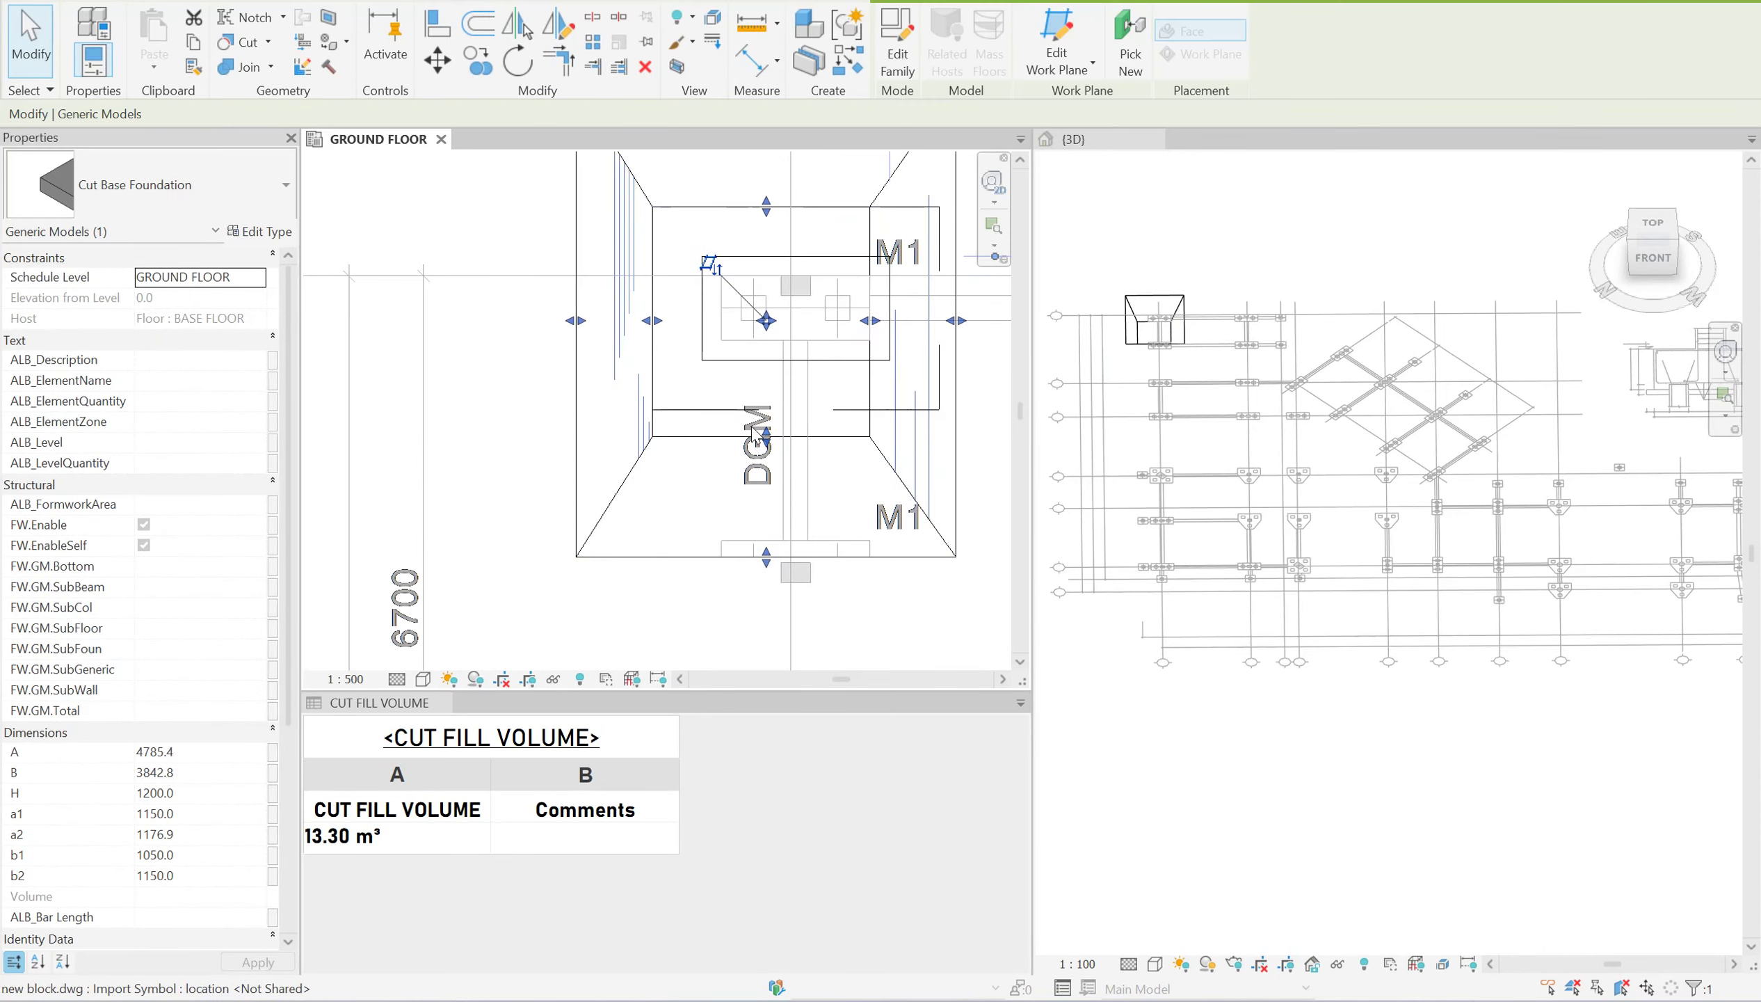
click(847, 454)
click(799, 435)
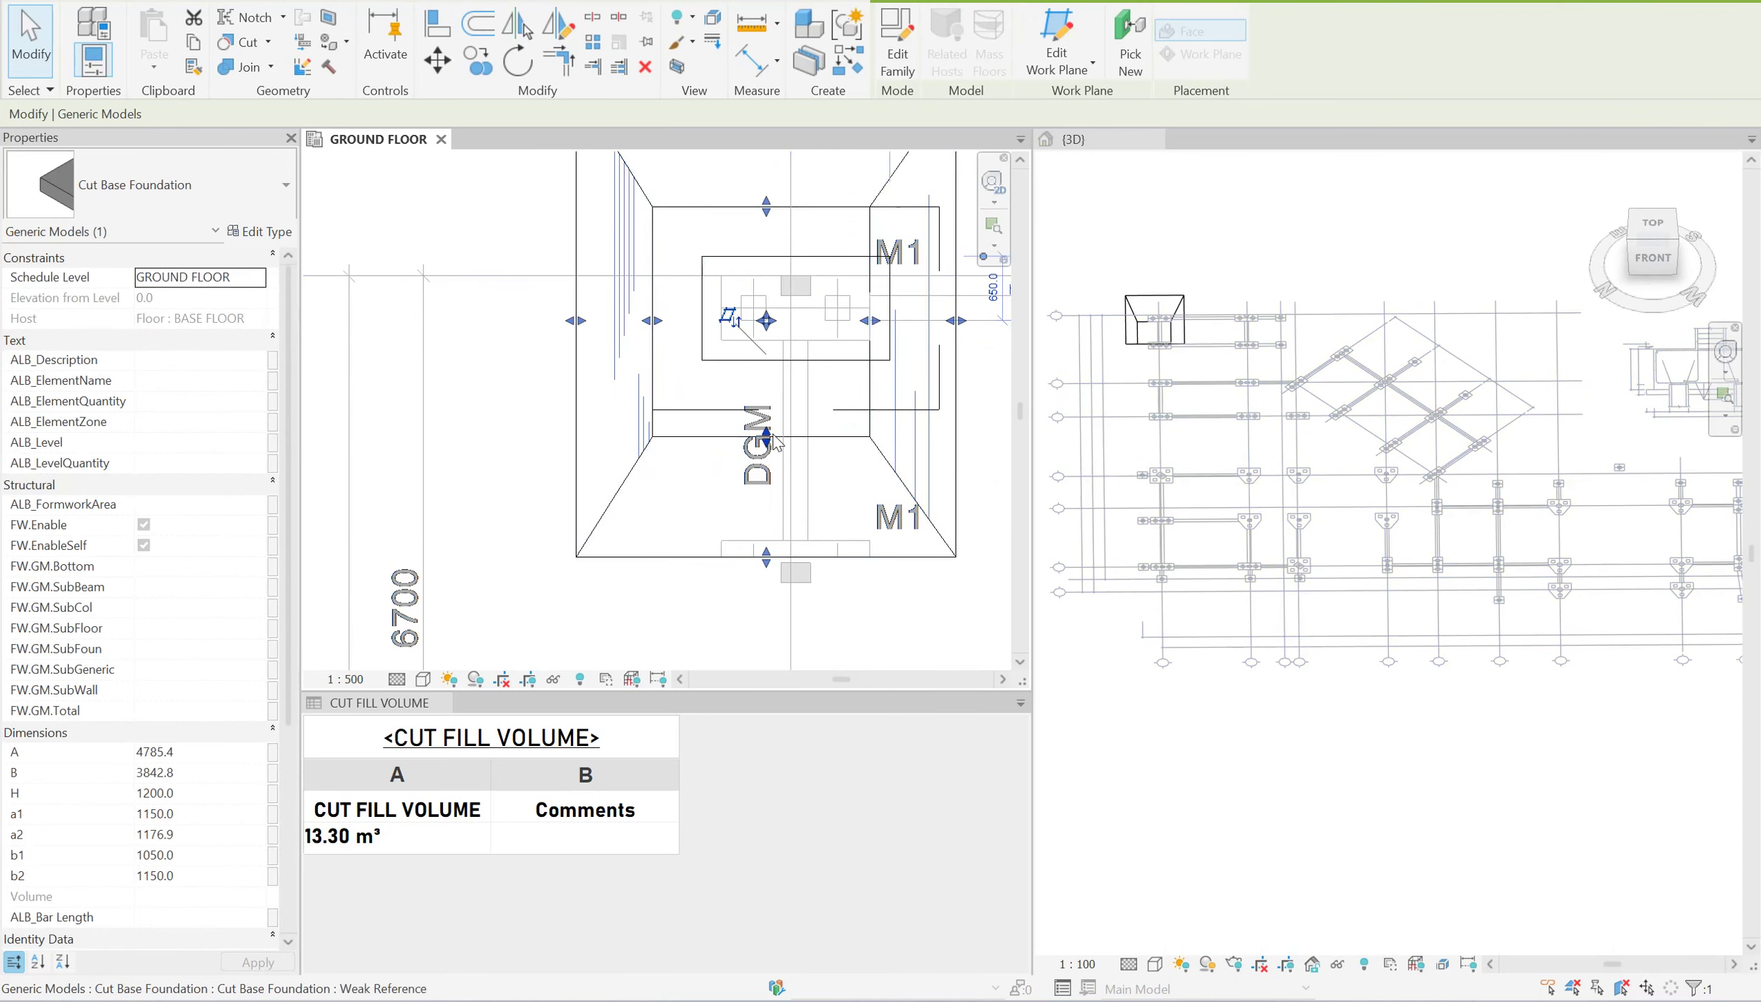
drag(776, 442, 776, 418)
middle_drag(861, 339, 461, 451)
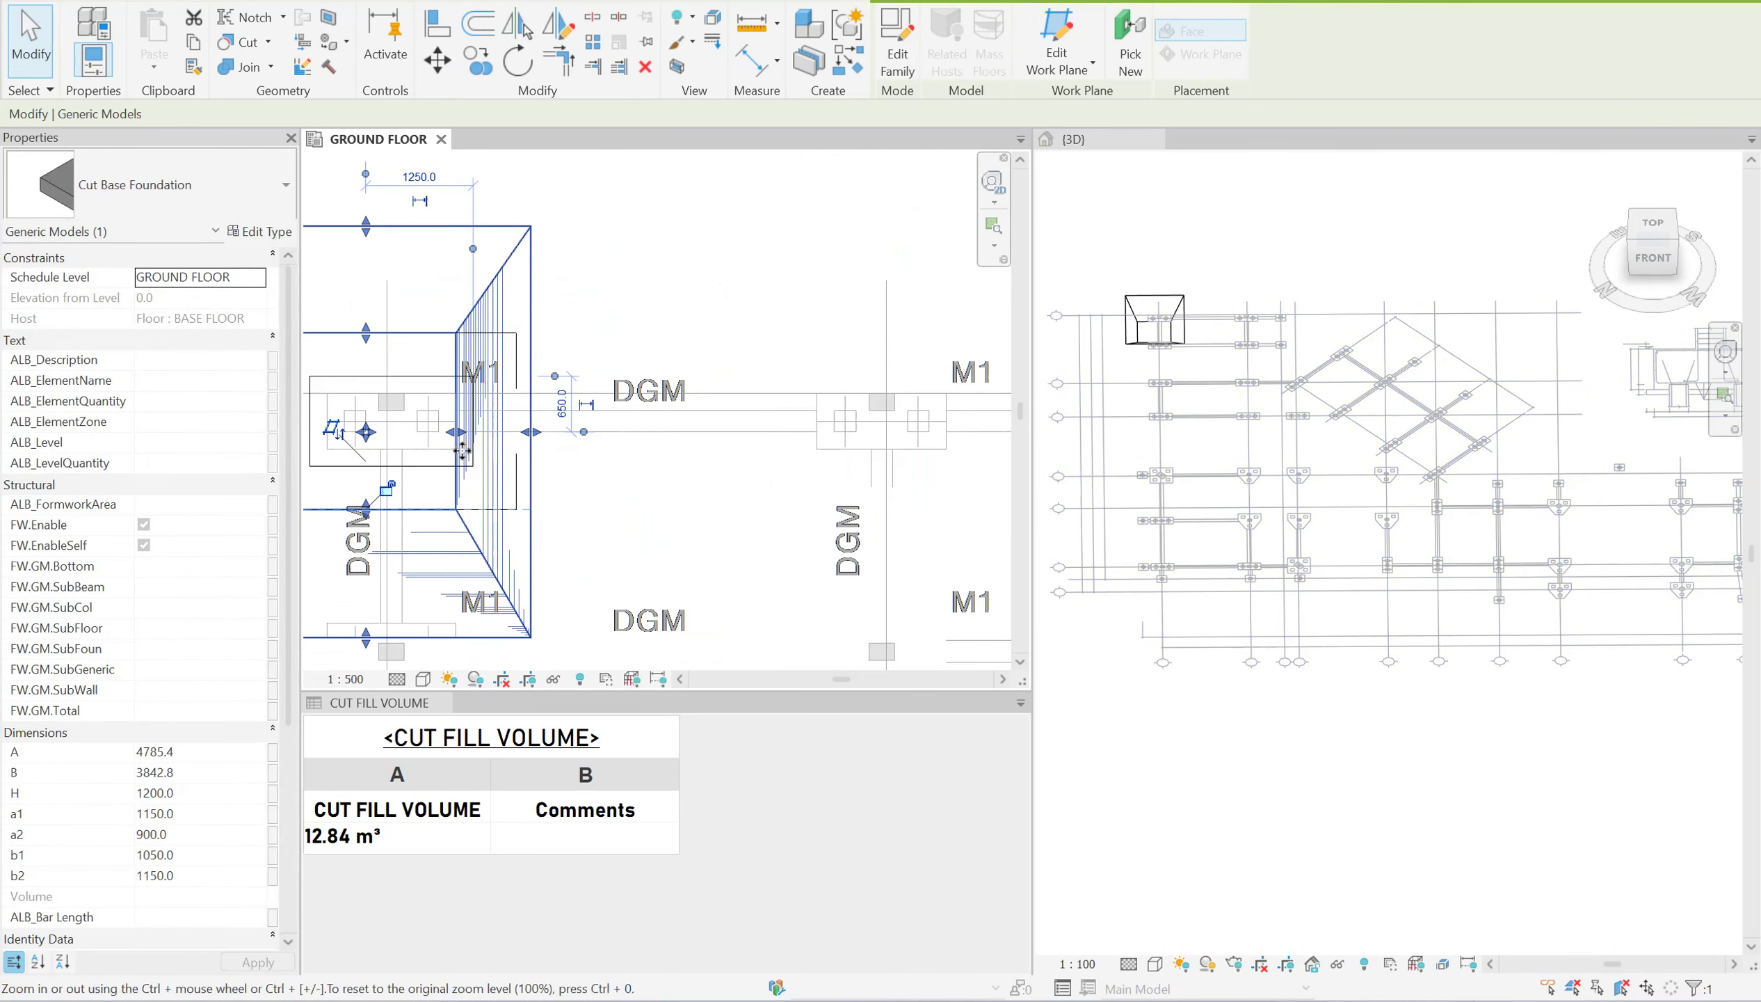
scroll(462, 451, down, 1)
drag(523, 435, 503, 435)
key(Escape)
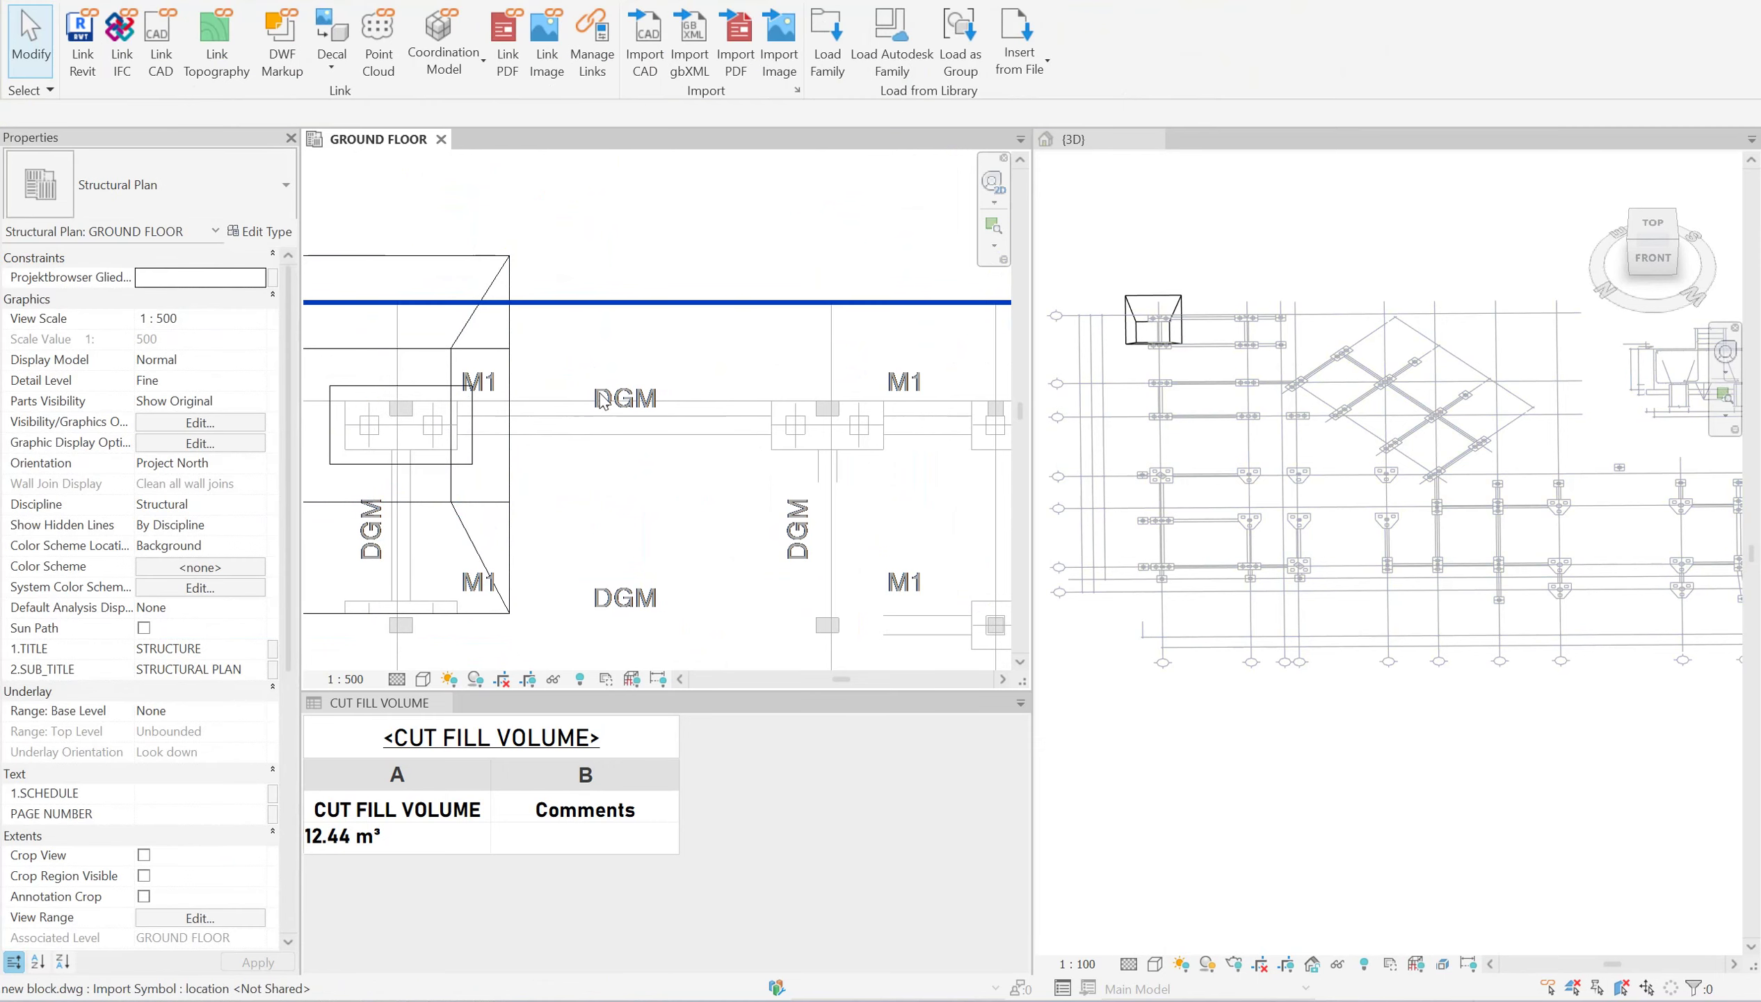
scroll(648, 308, down, 2)
scroll(649, 307, down, 2)
Move the foundation onto the next grid 7 footing, giving a 12.44 m³ cut fill volume.
click(648, 307)
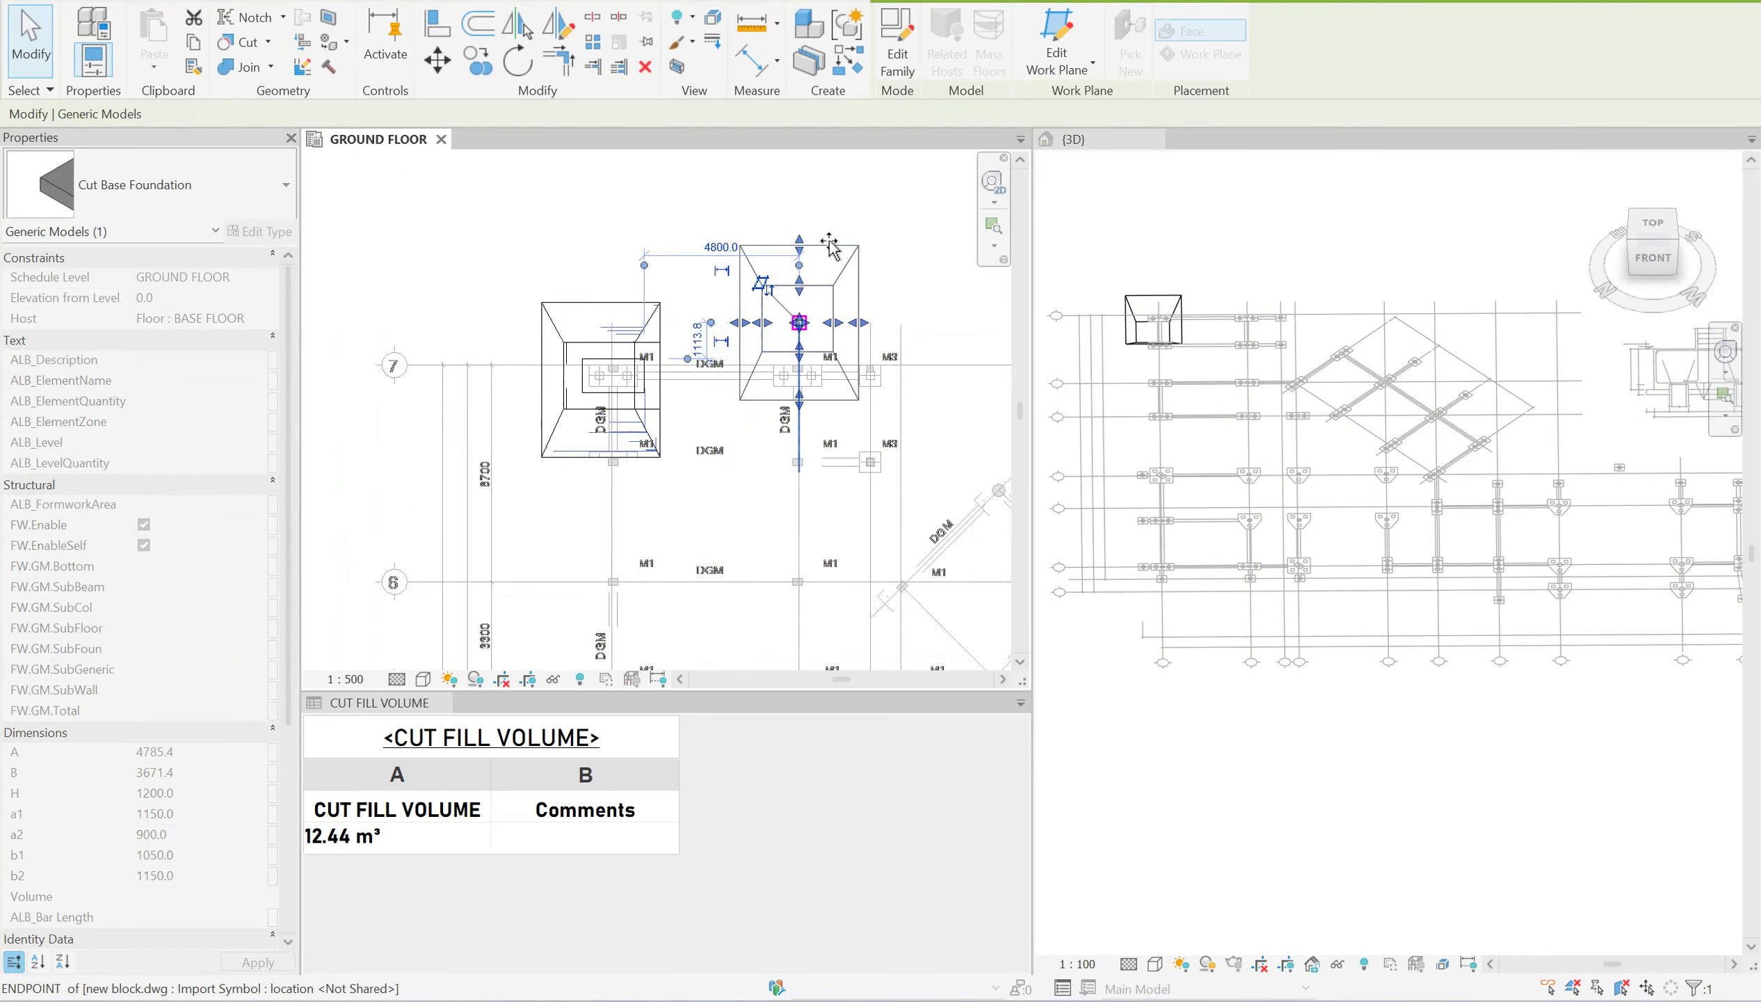
drag(648, 307, 859, 232)
scroll(677, 422, up, 1)
click(677, 421)
middle_drag(664, 408, 730, 398)
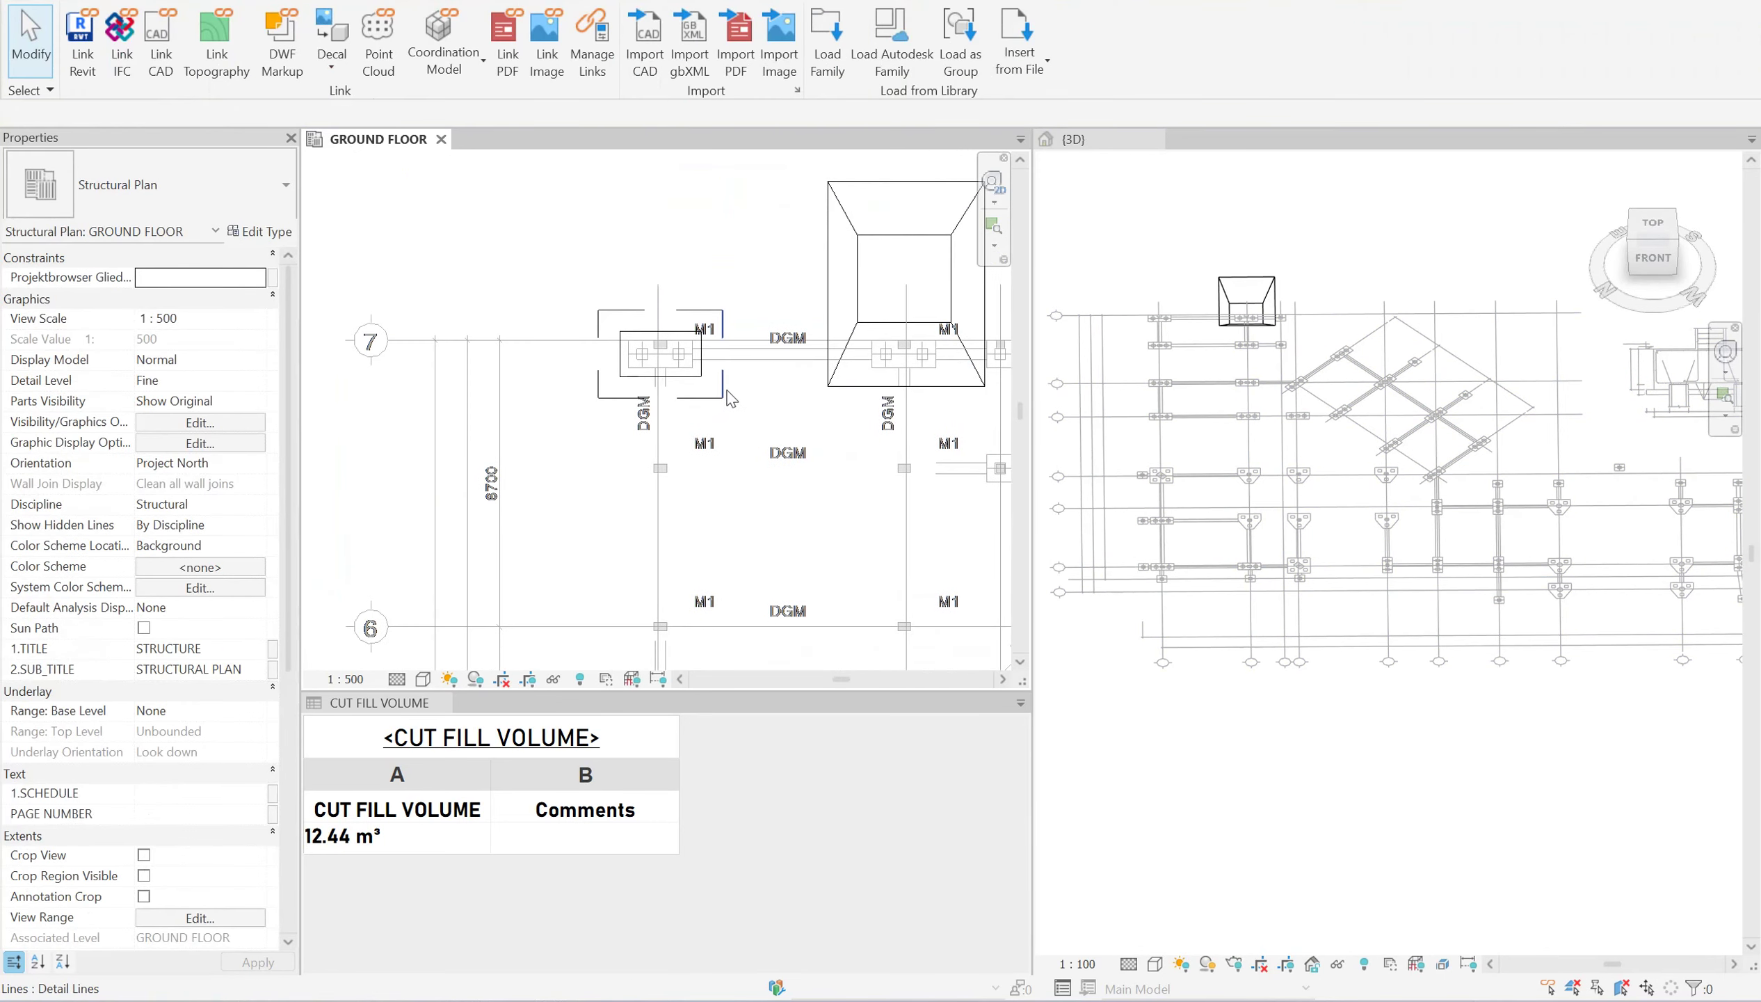
key(d)
key(l)
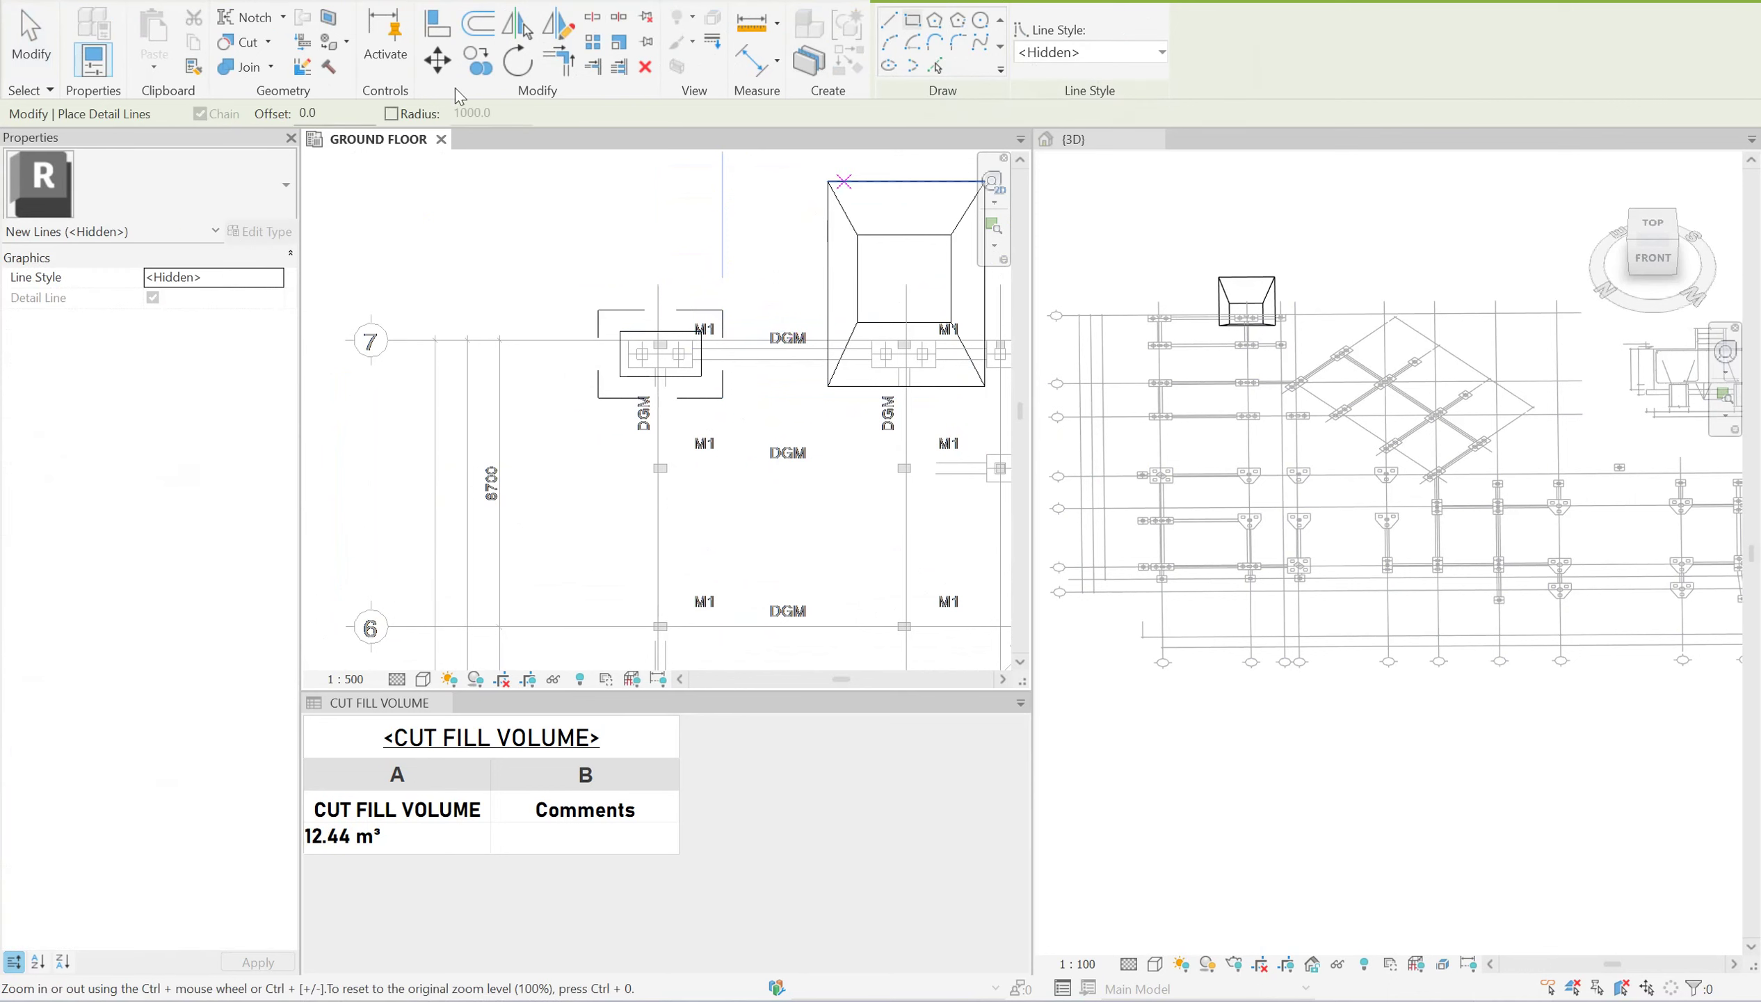
Move the cut base foundation left onto the grid 7 footing.
key(Escape)
key(Escape)
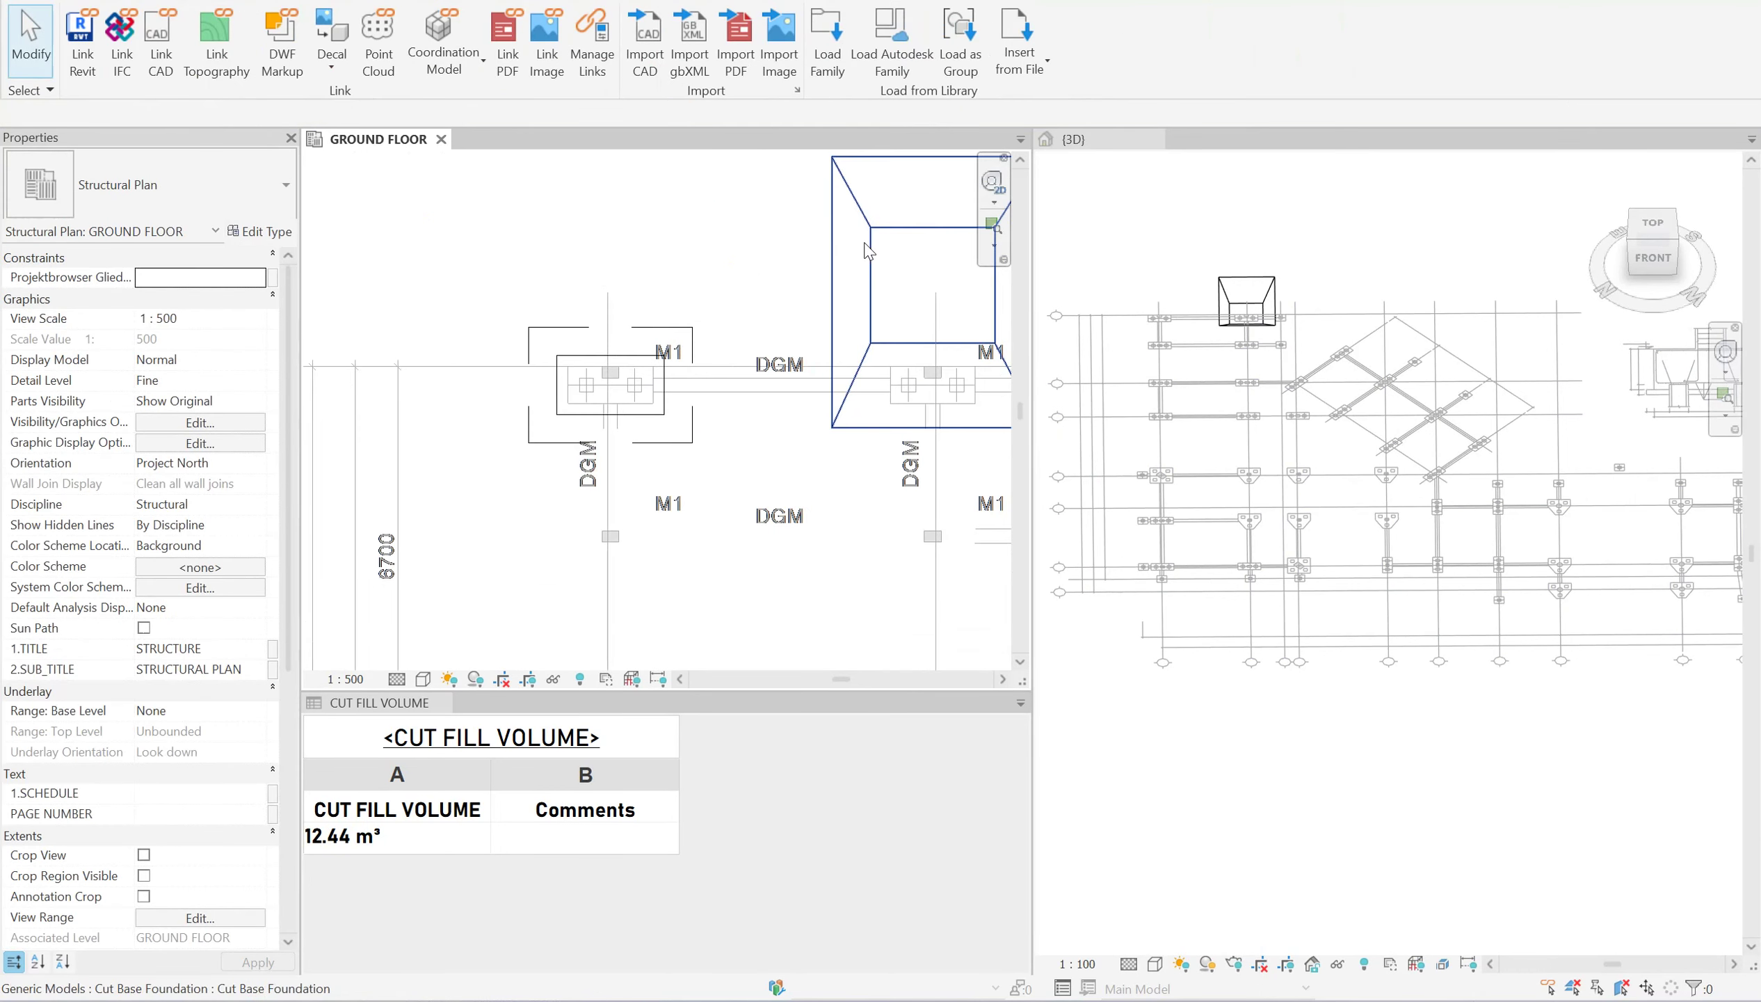
click(829, 243)
scroll(834, 243, up, 2)
drag(882, 238, 516, 337)
scroll(481, 410, up, 2)
Snap the foundation's edges to the guide midpoints, reducing A, B, a1, a2 and b1 (b1 1000).
drag(492, 403, 492, 404)
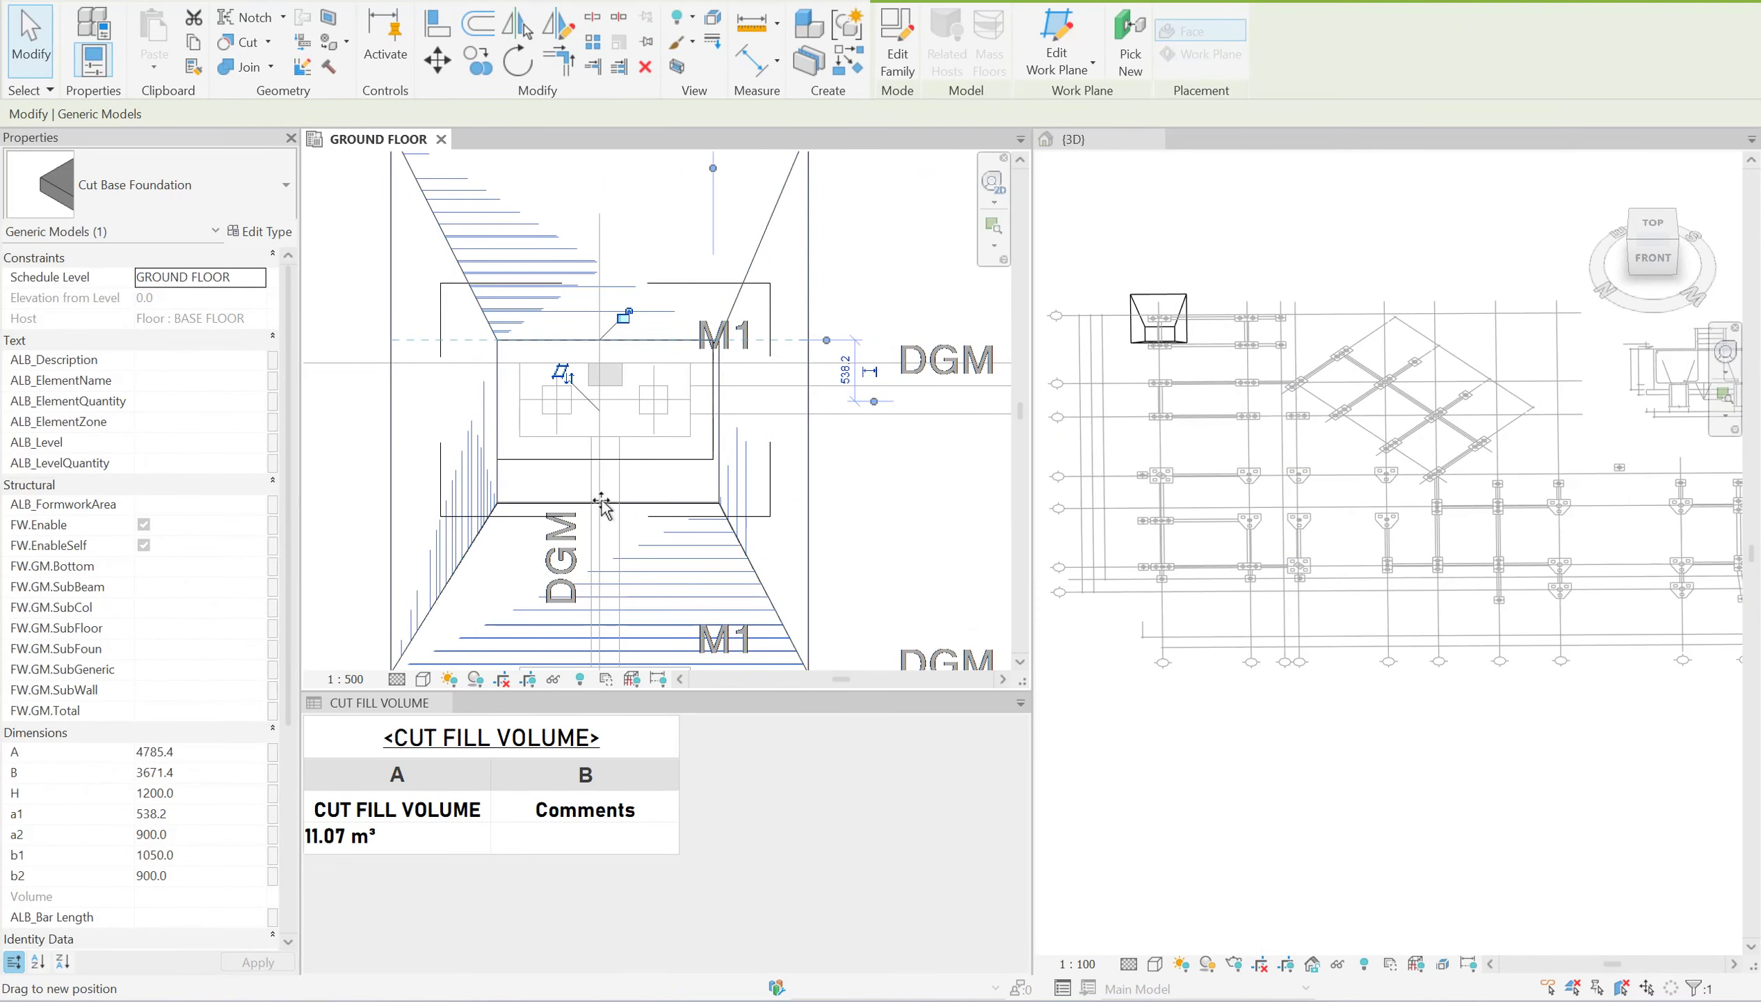
drag(600, 498, 600, 458)
scroll(720, 402, up, 2)
drag(710, 412, 807, 413)
scroll(720, 412, down, 3)
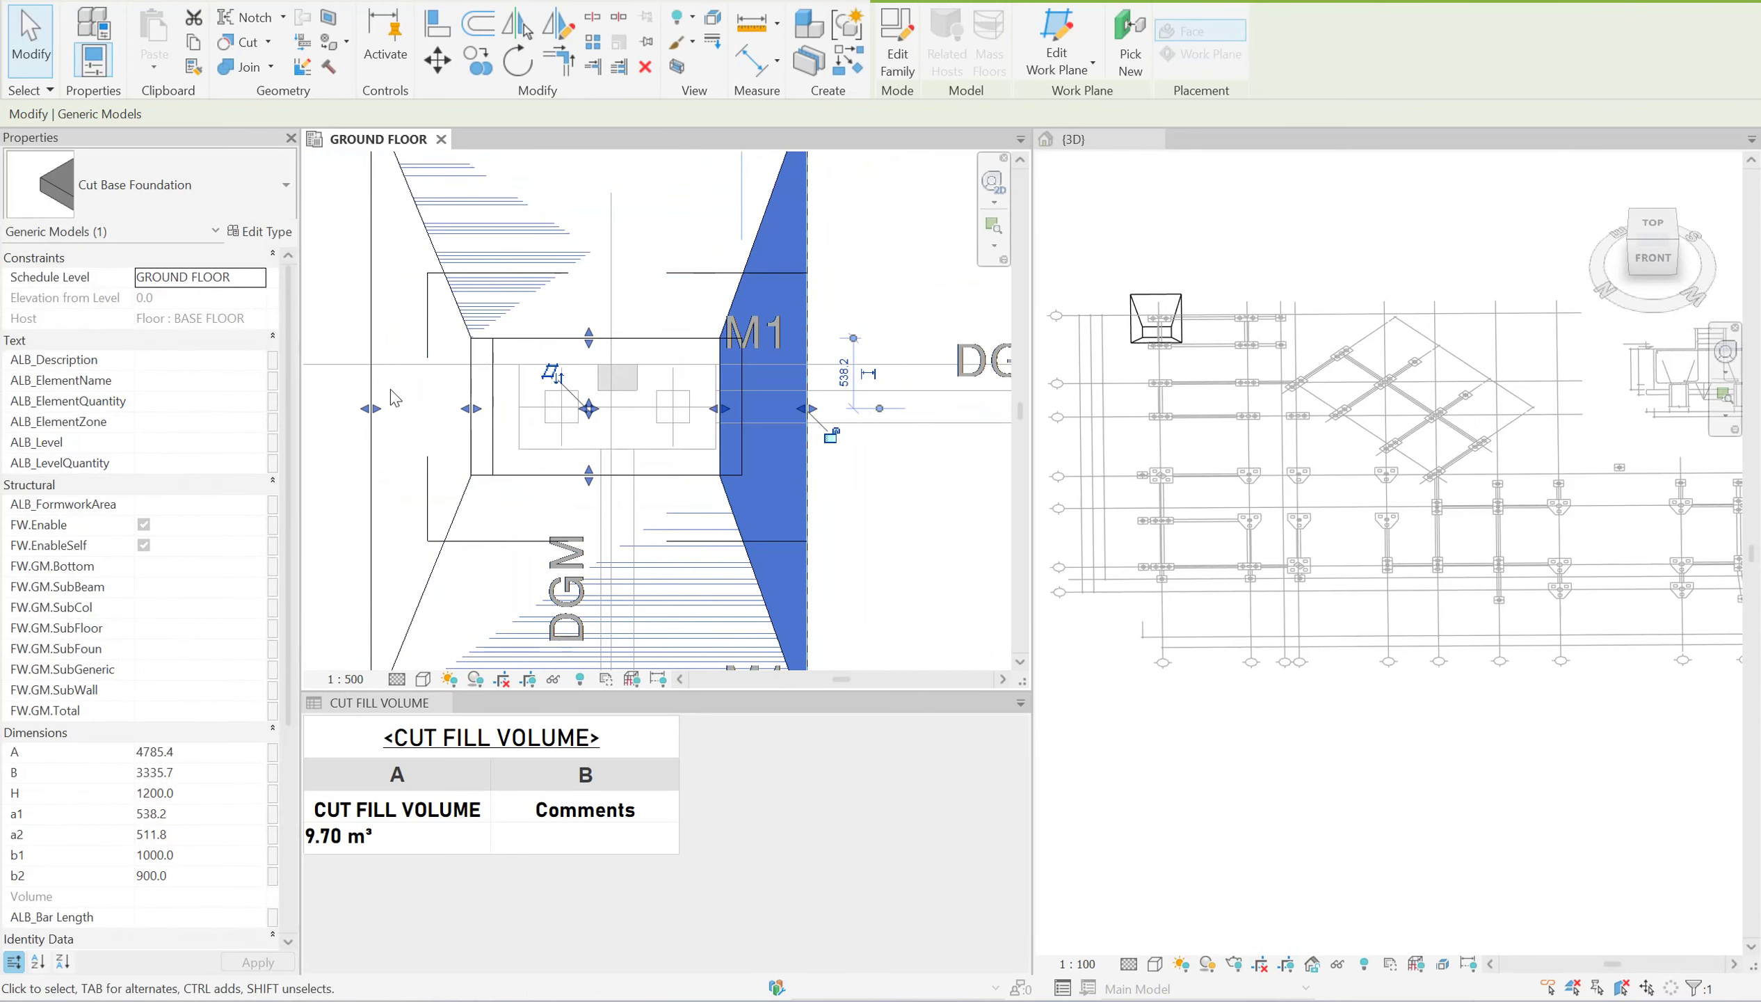
drag(387, 413, 444, 413)
scroll(579, 245, down, 2)
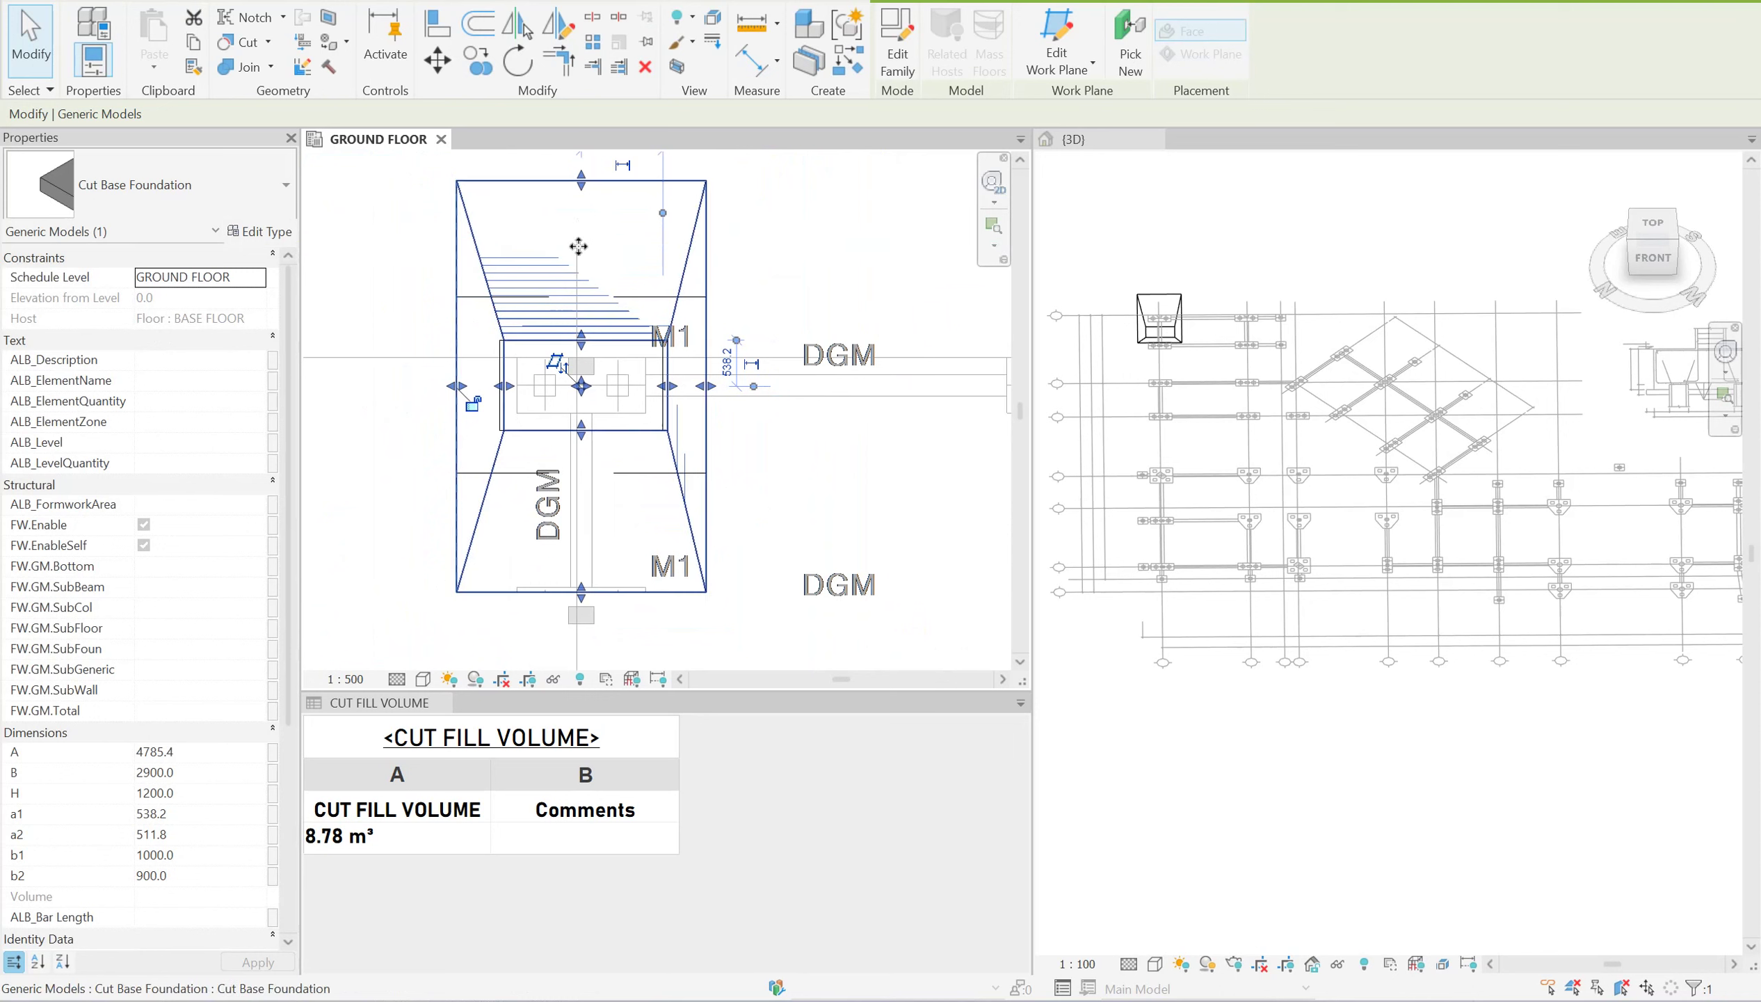
mouse_move(585, 220)
mouse_down()
mouse_move(600, 502)
mouse_move(601, 474)
mouse_up()
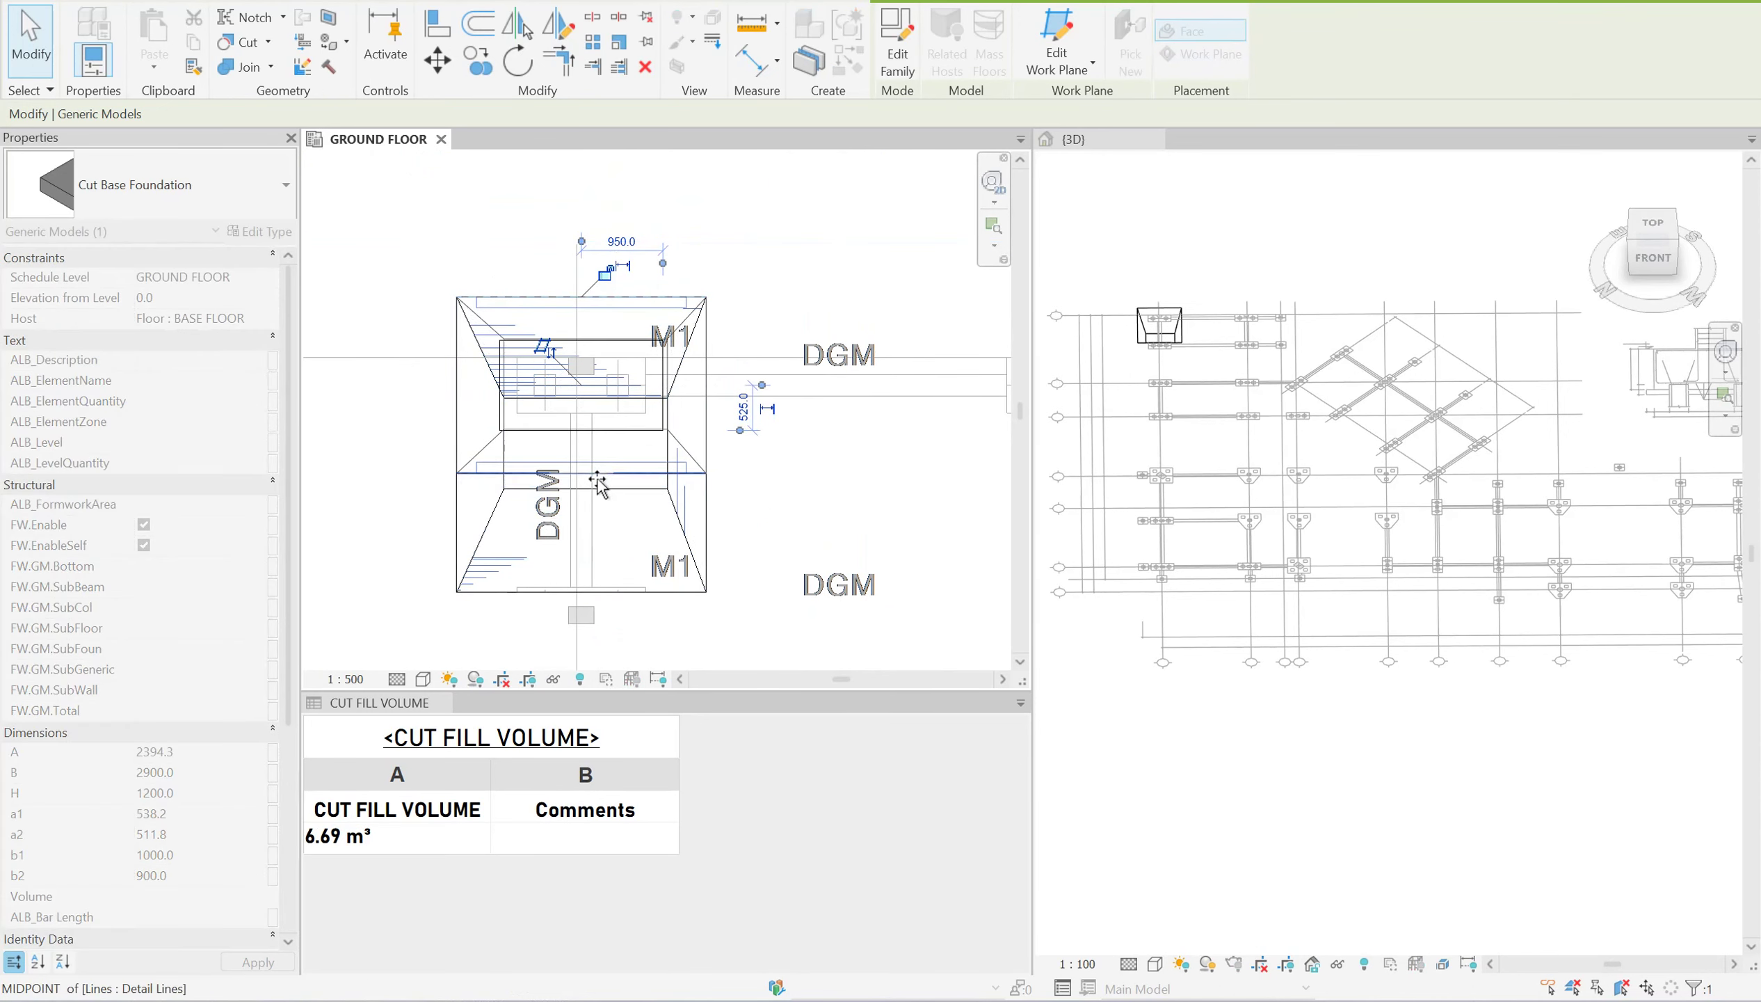
key(Escape)
click(1266, 260)
Orbit the 3D view and set its visual style to Hidden Line.
mouse_move(1266, 260)
shift+middle_down()
mouse_move(1216, 583)
mouse_move(1371, 310)
shift+middle_up()
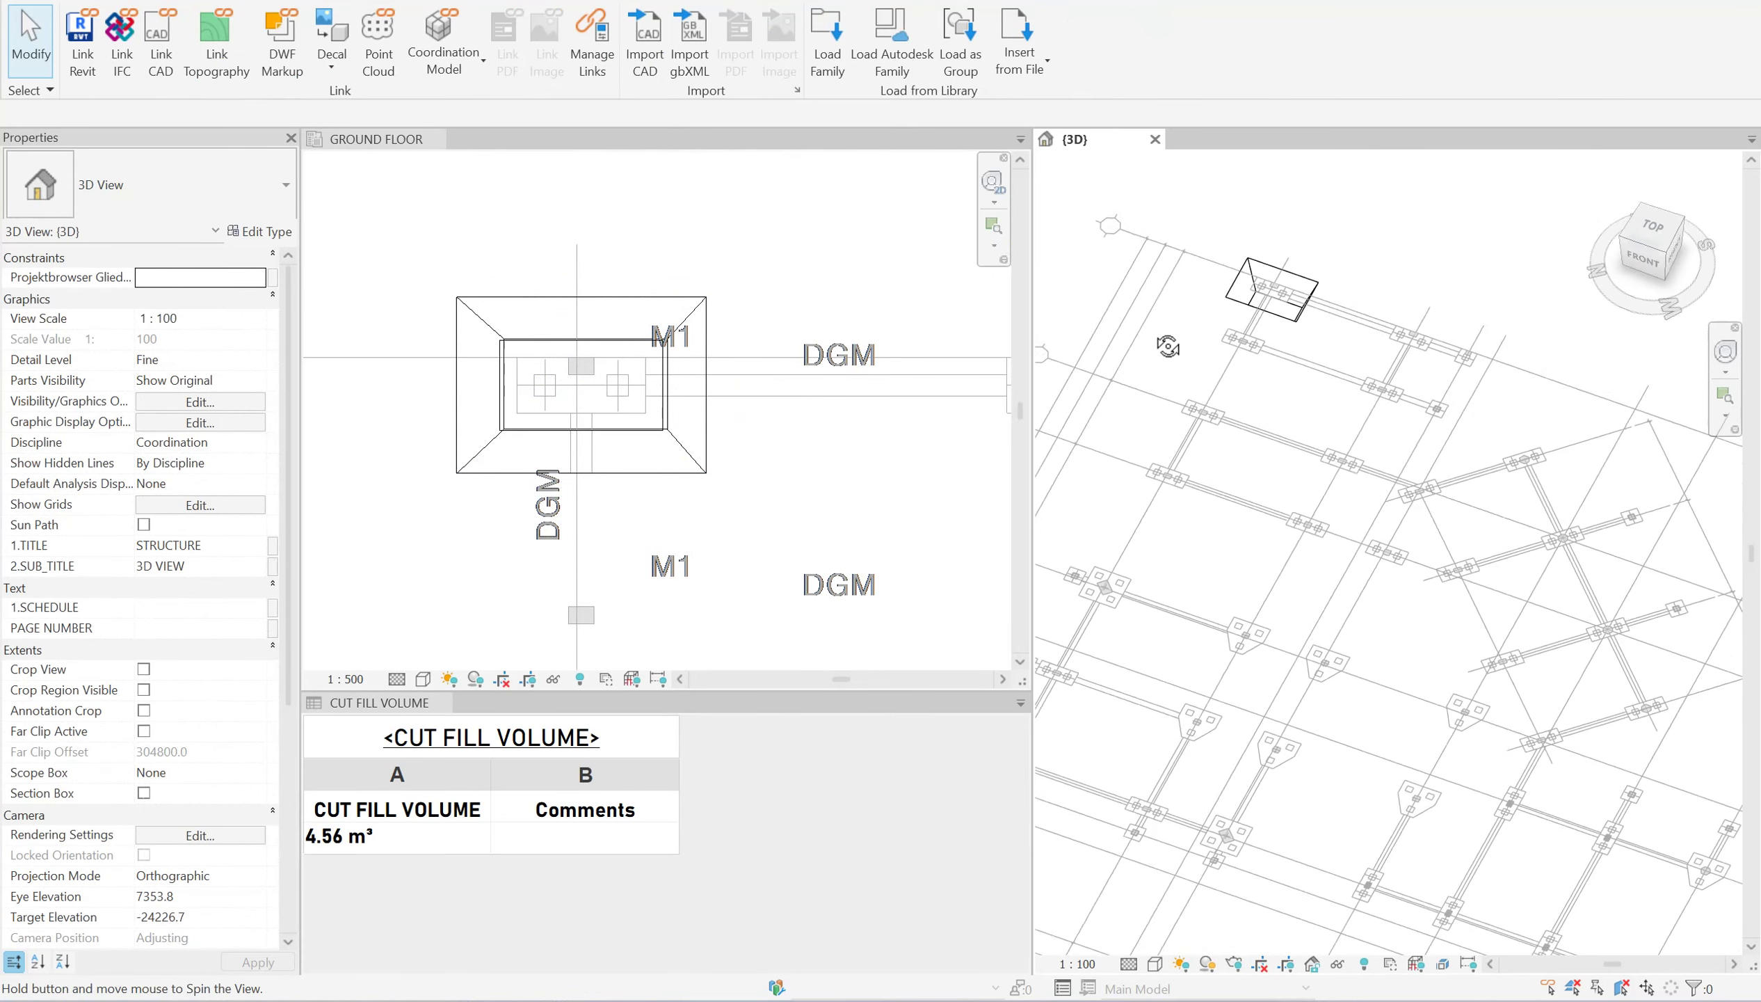
scroll(1372, 310, up, 3)
scroll(1312, 464, down, 3)
click(1349, 418)
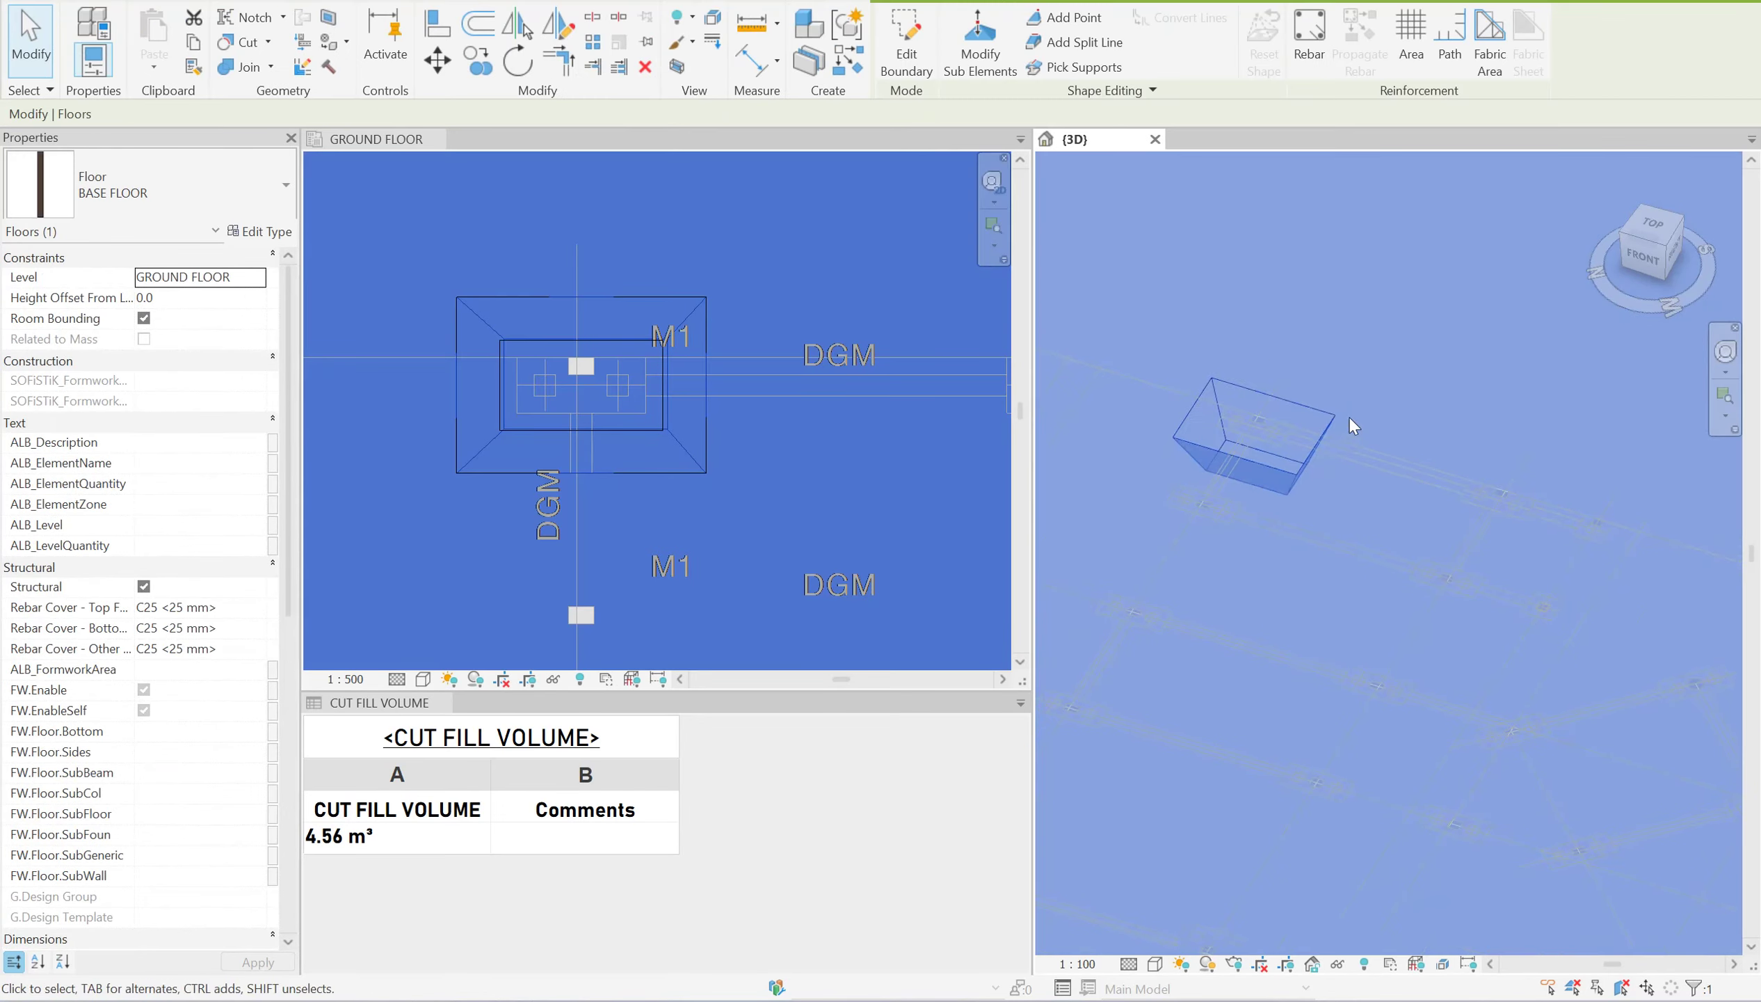
key(Escape)
scroll(1341, 421, down, 3)
scroll(1341, 421, down, 3)
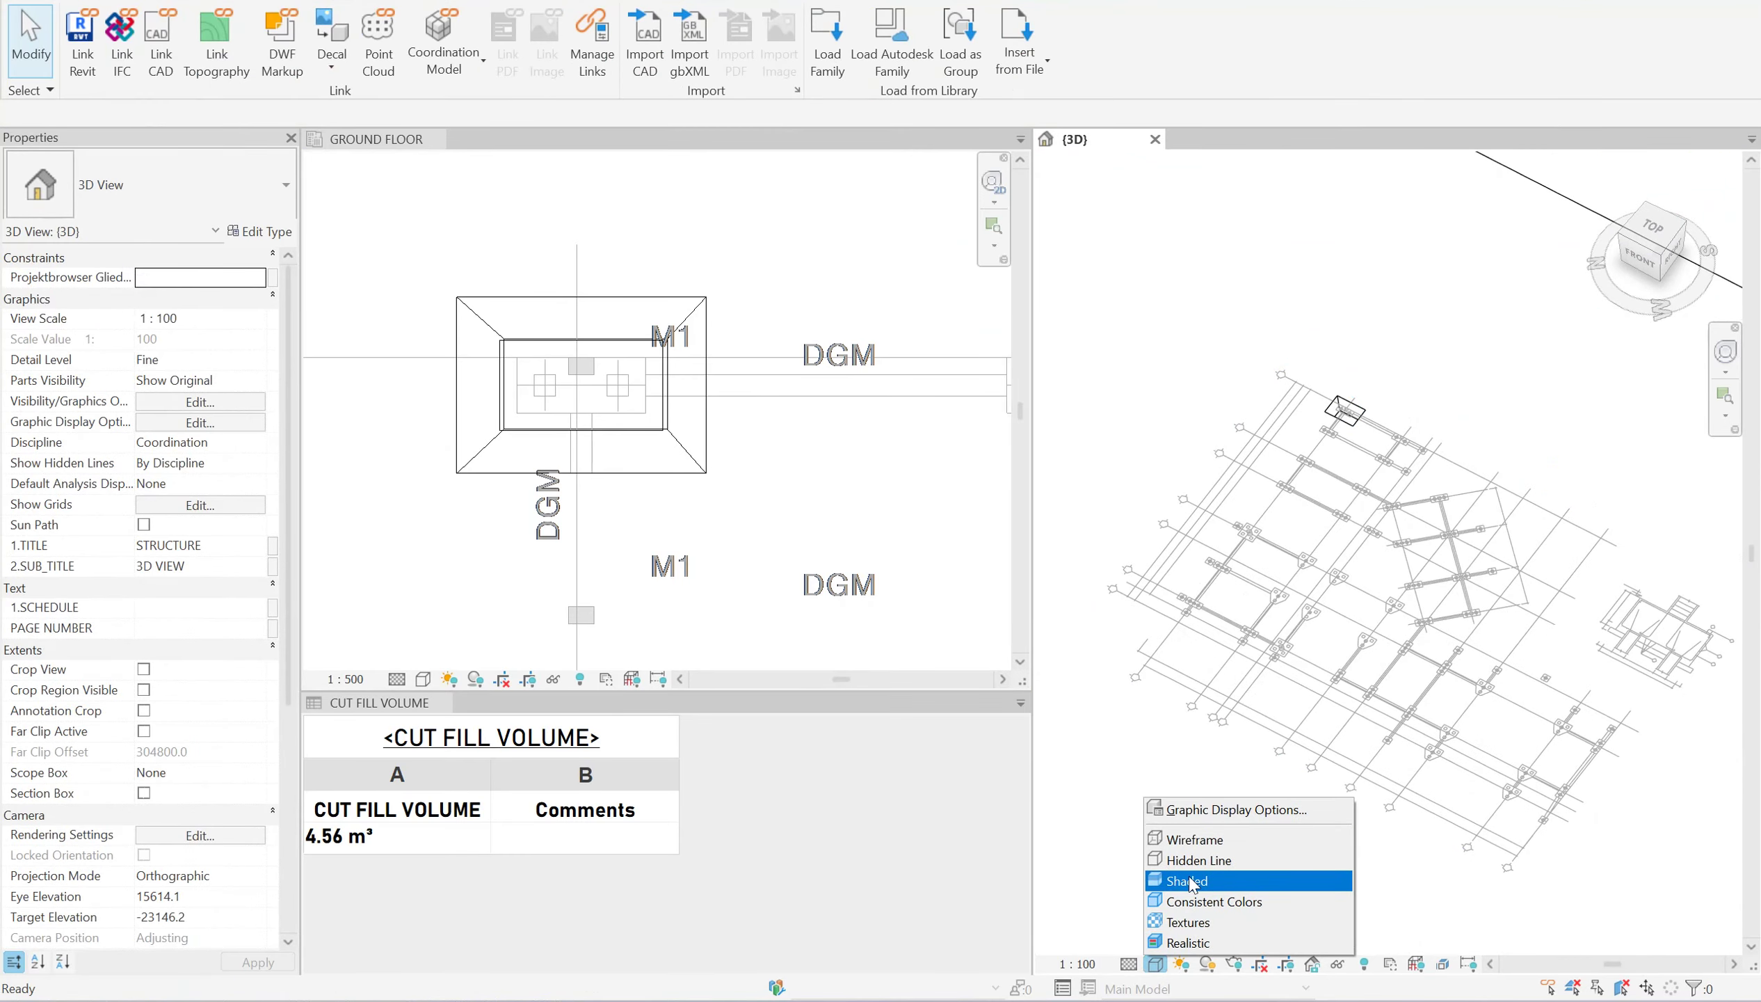
click(1191, 881)
scroll(1367, 366, up, 3)
scroll(1351, 409, down, 2)
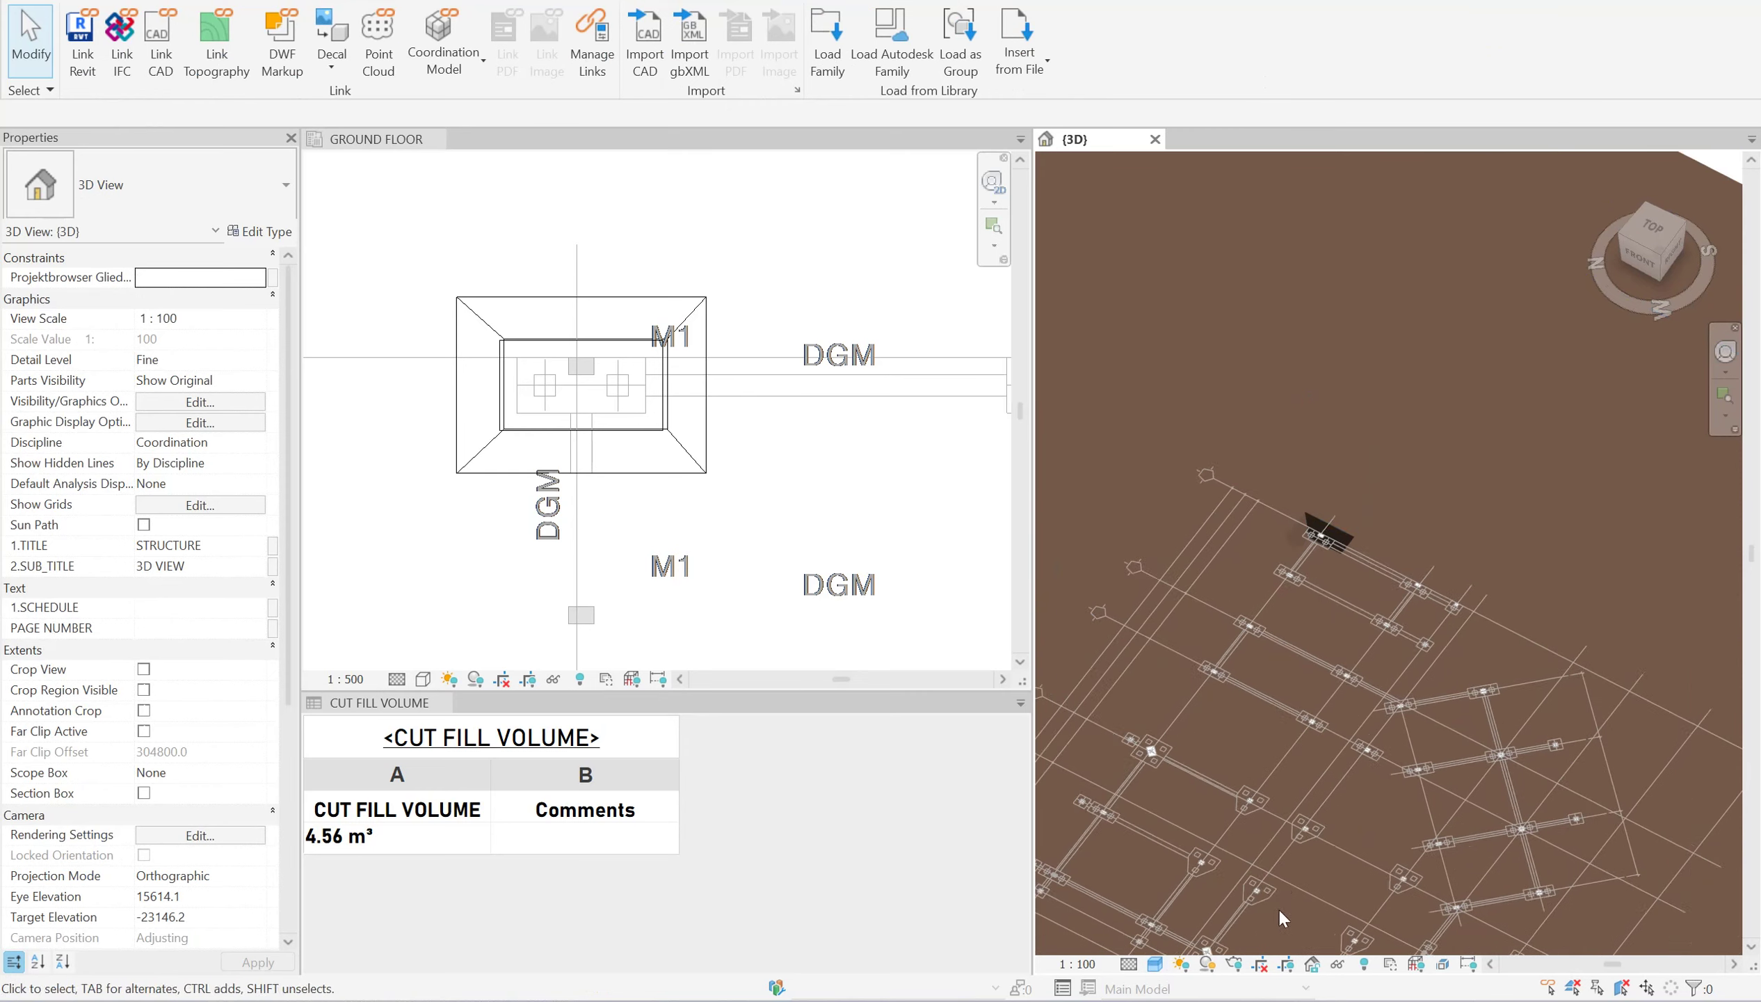
click(1157, 965)
click(1186, 861)
middle_drag(1295, 668, 1267, 435)
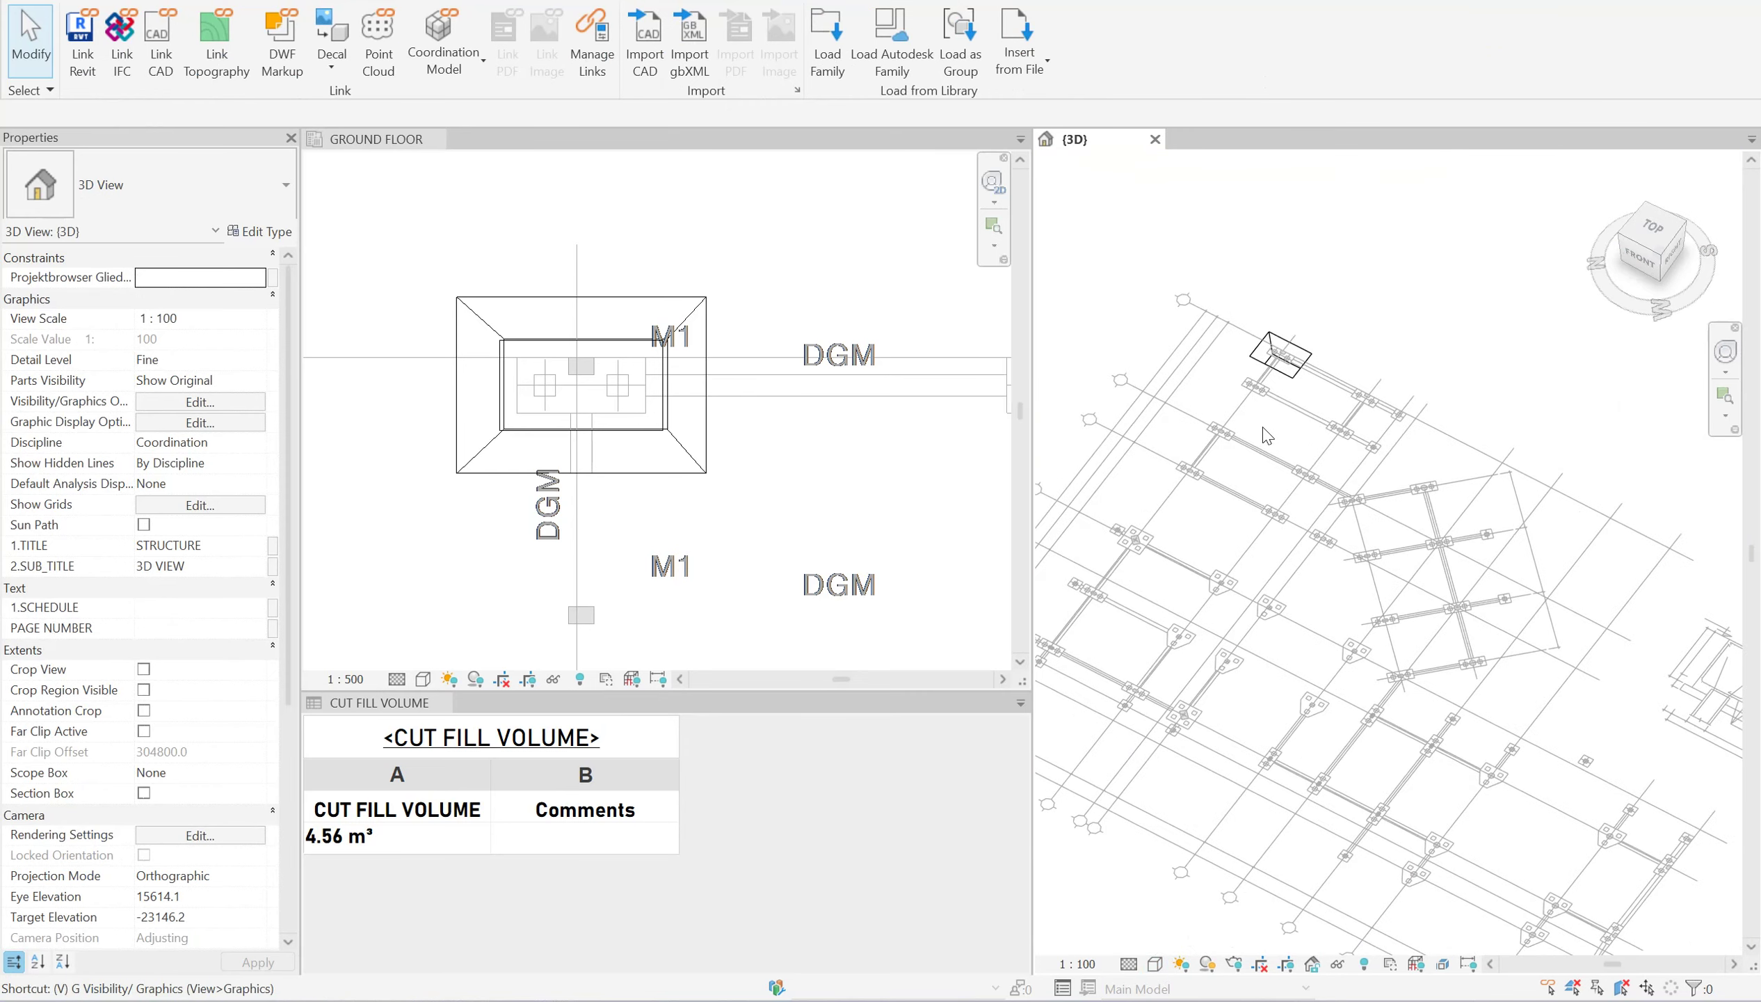
Hide the new block.dwg import in the 3D view's Imported Categories.
key(g)
click(921, 23)
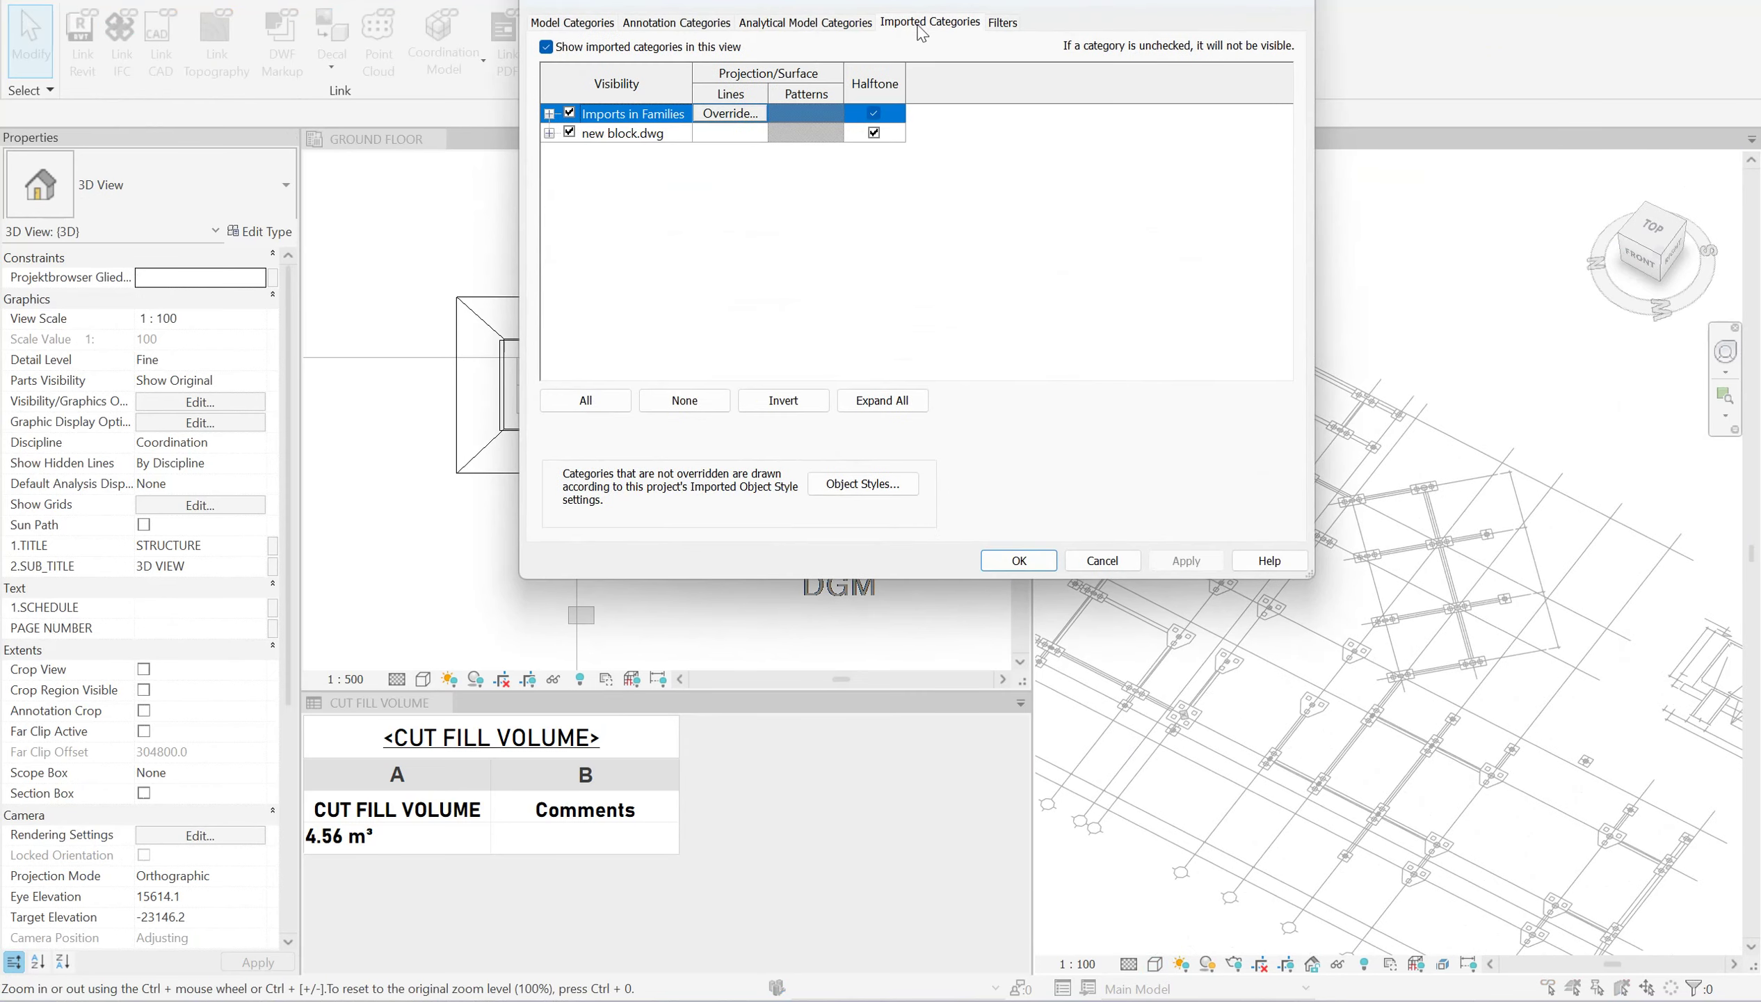
click(570, 133)
click(1182, 562)
click(1019, 560)
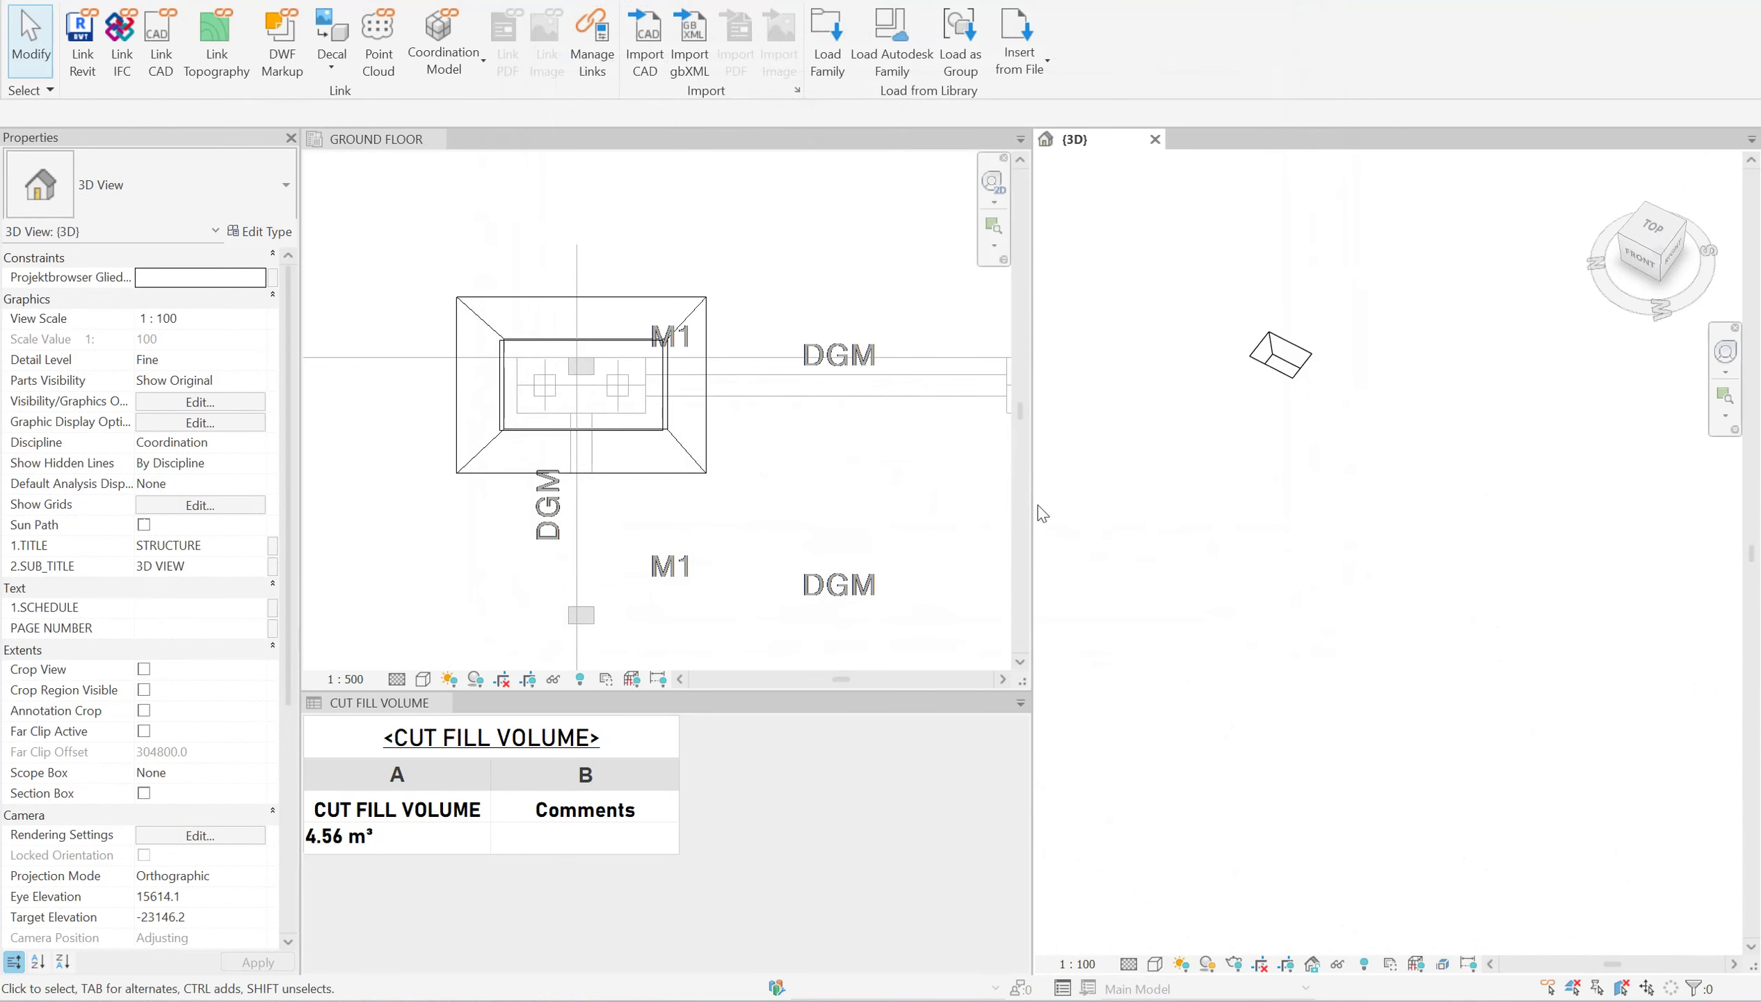
scroll(625, 377, up, 1)
Snap the foundation's side edges so b1 and b2 both read 950.
scroll(625, 377, up, 1)
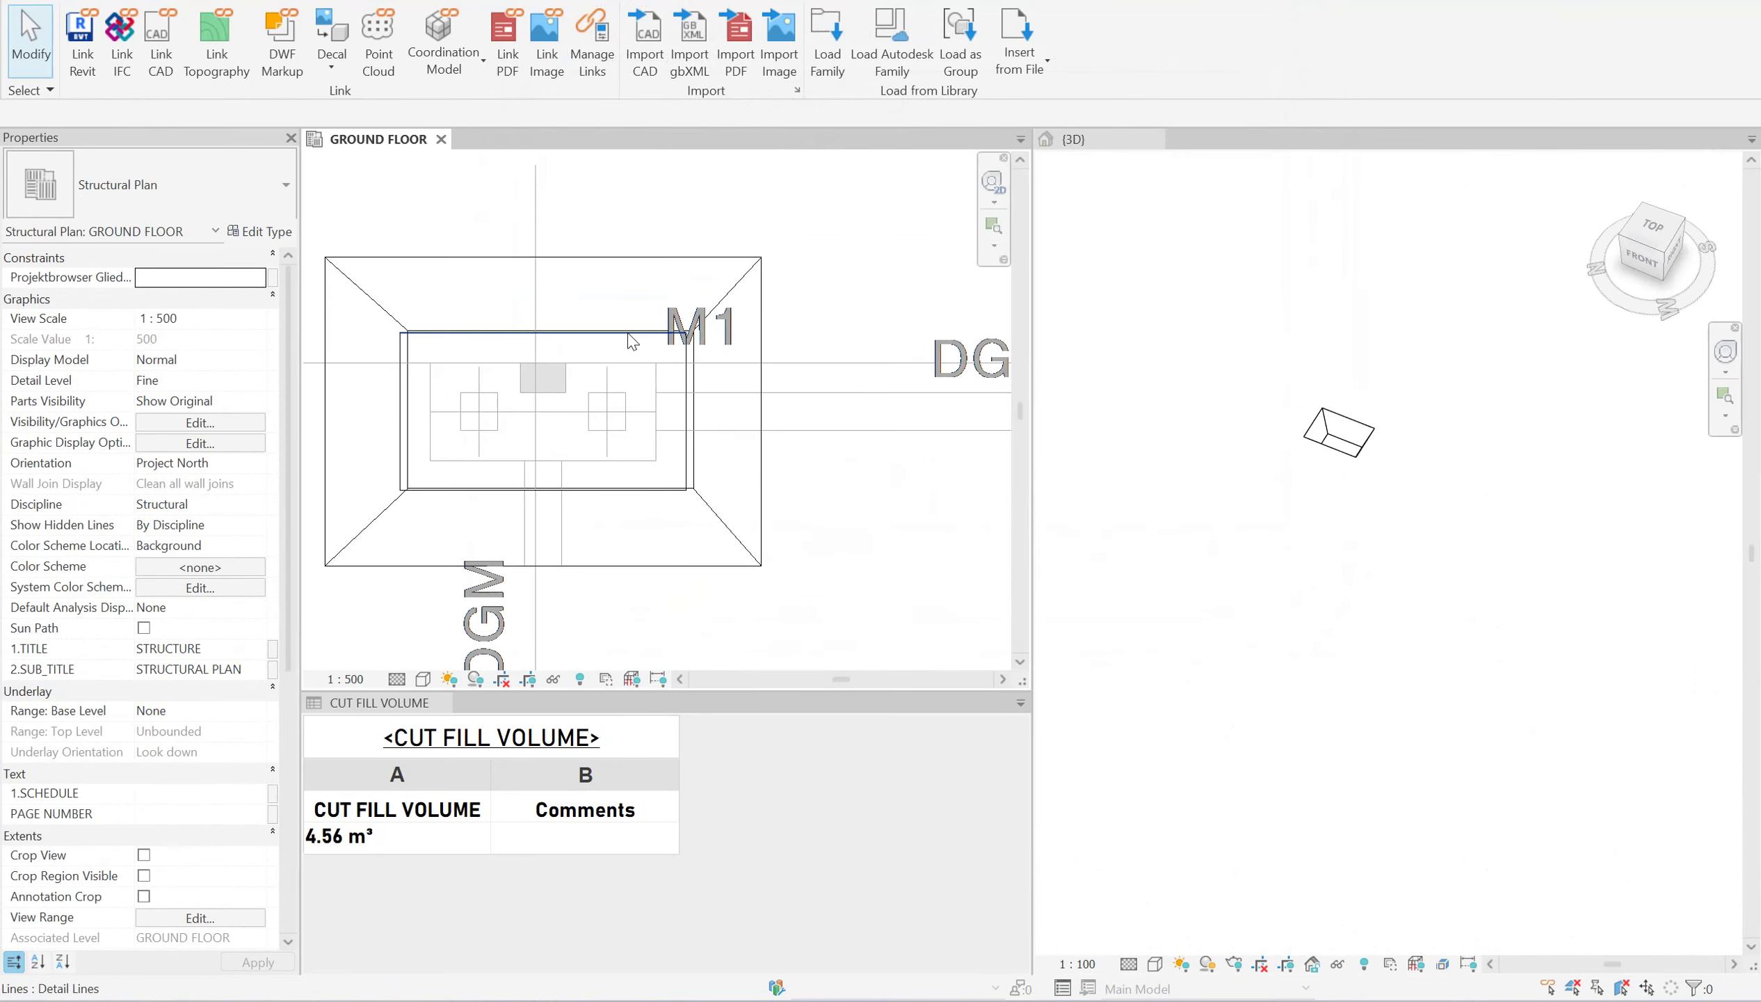
click(404, 329)
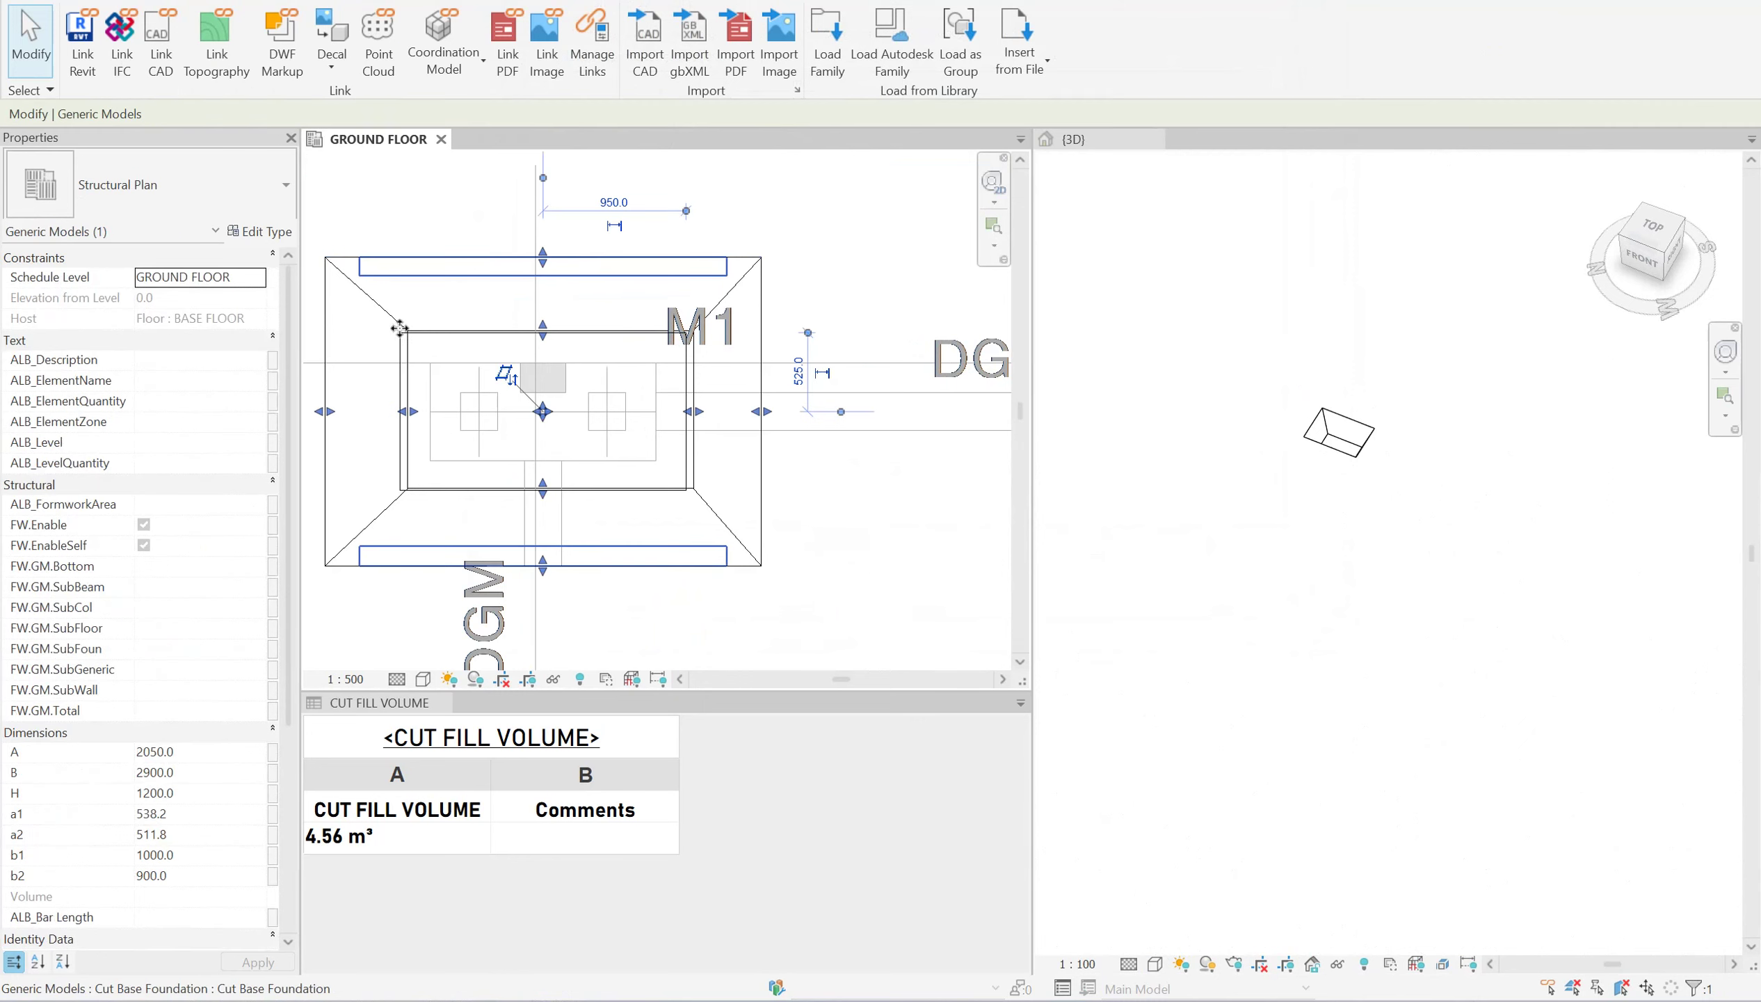
scroll(408, 398, up, 1)
scroll(408, 398, up, 1)
drag(394, 427, 393, 421)
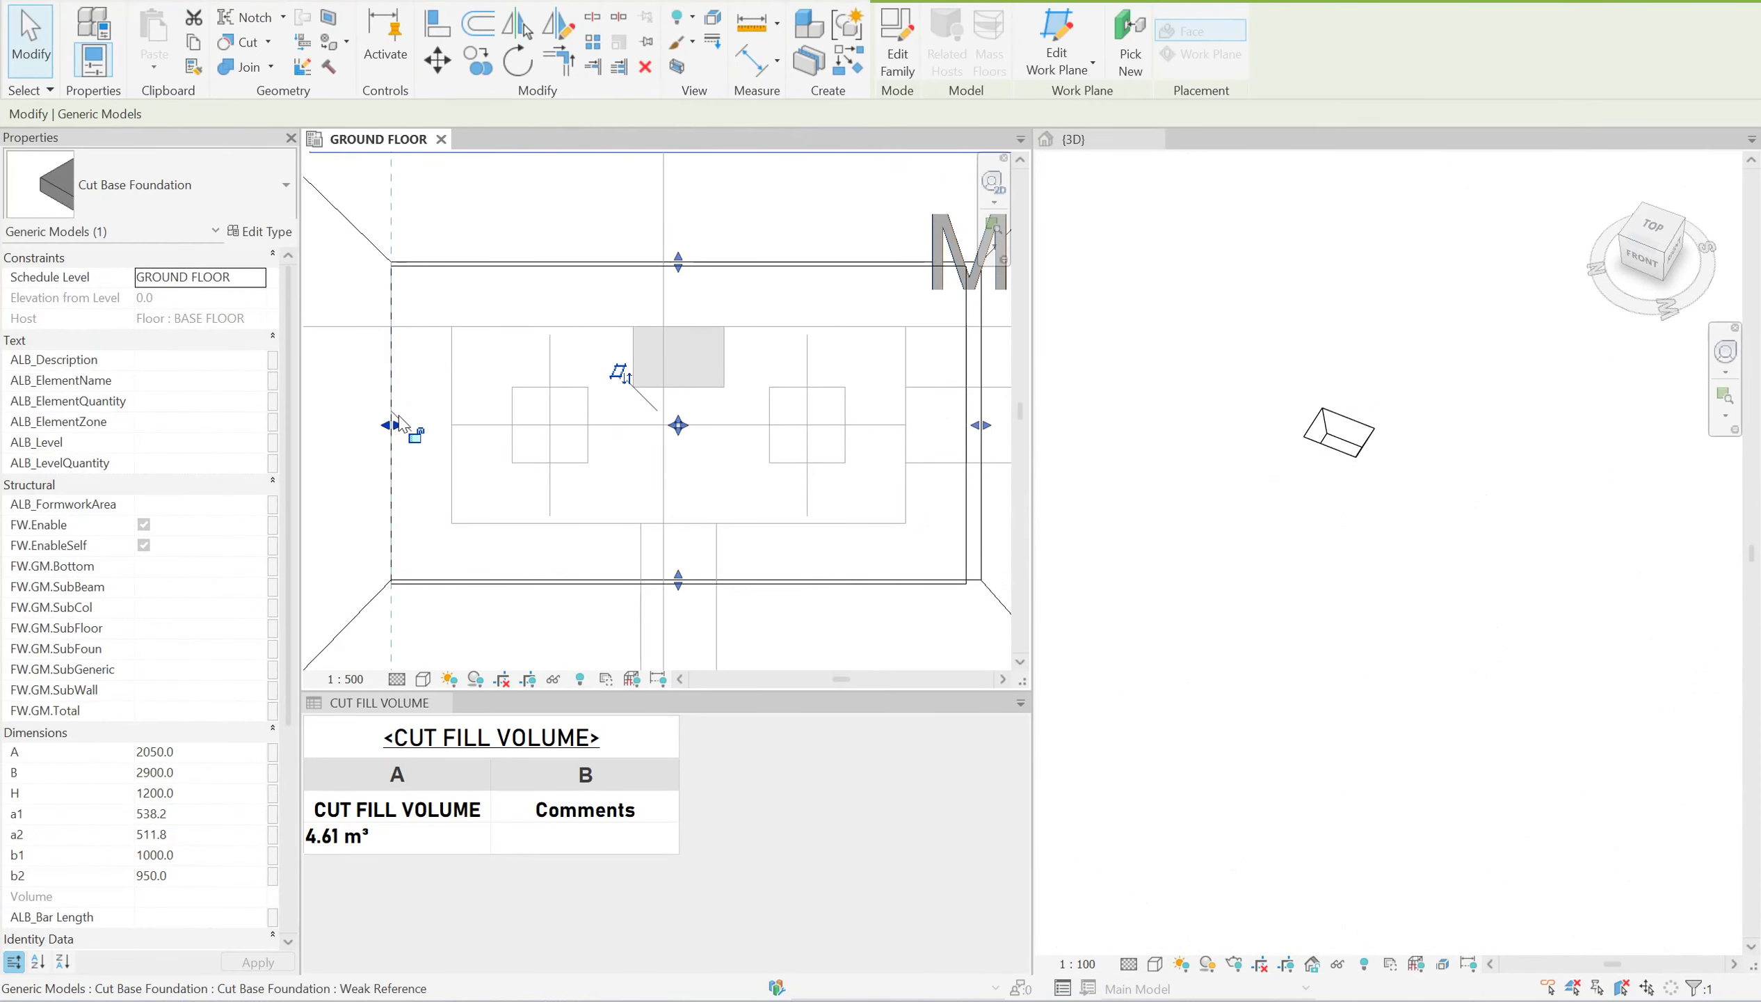
scroll(393, 422, down, 1)
drag(780, 423, 771, 420)
Snap the top and bottom edges so a1 and a2 read 525; CUT FILL VOLUME stays 4.56 m³.
scroll(771, 420, up, 1)
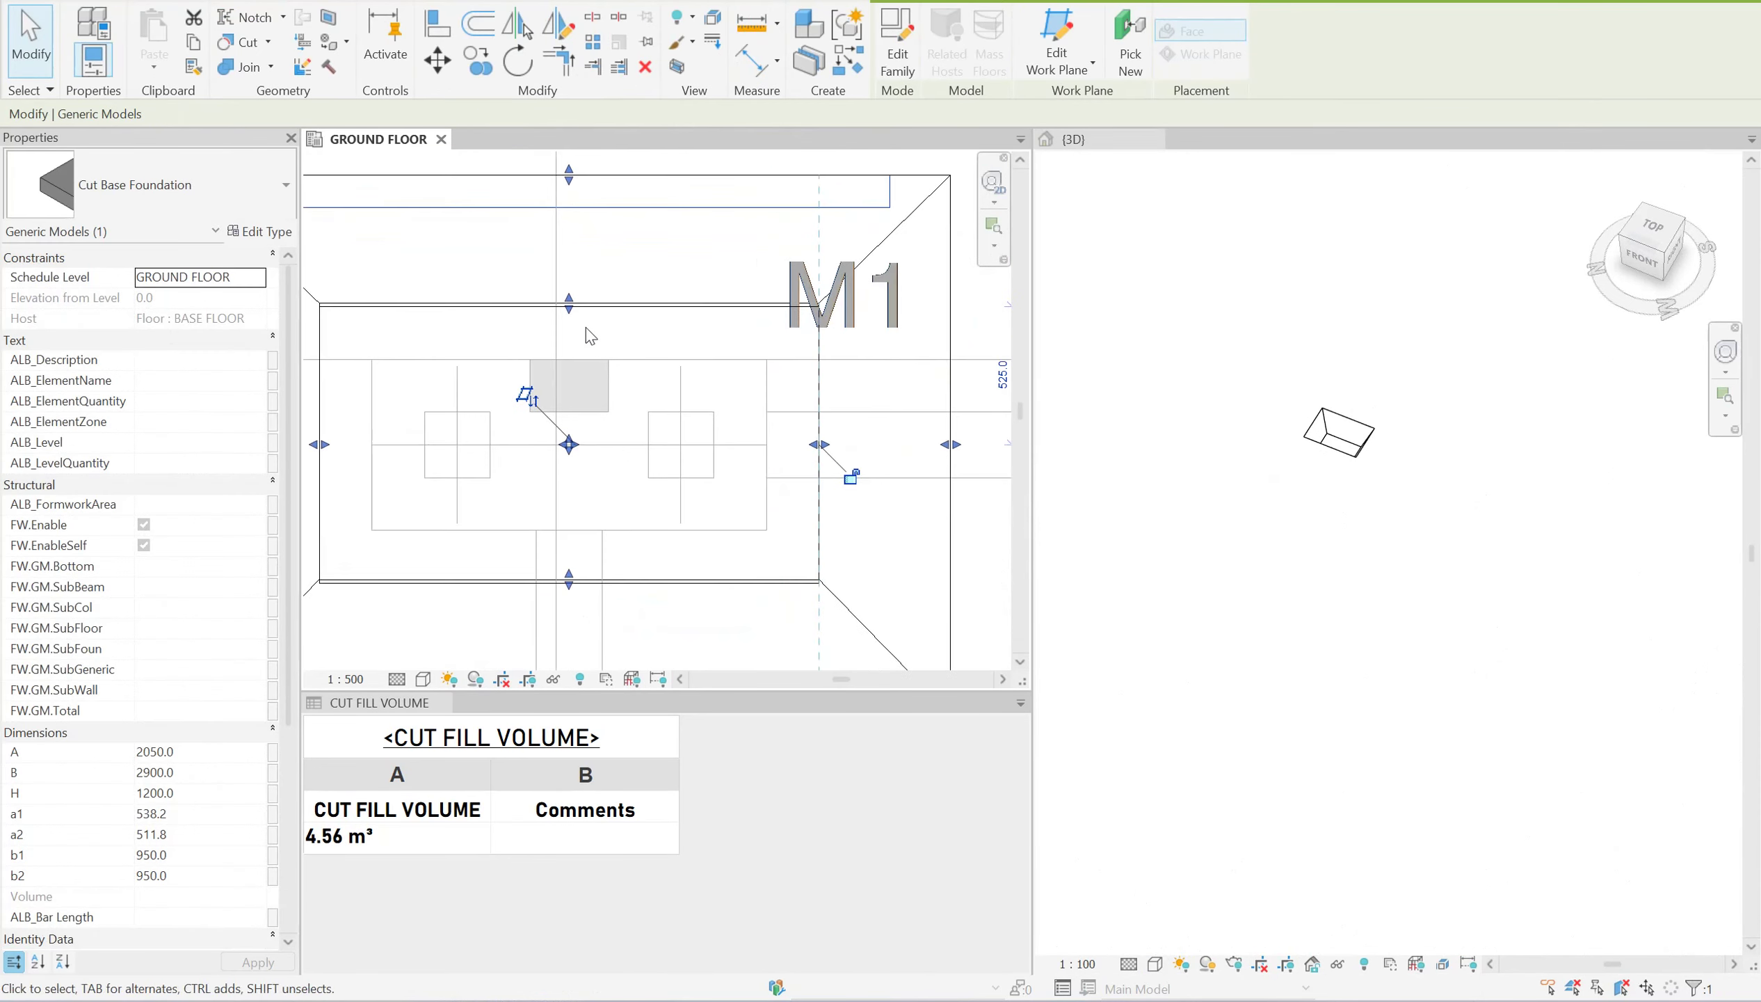
drag(565, 307, 565, 305)
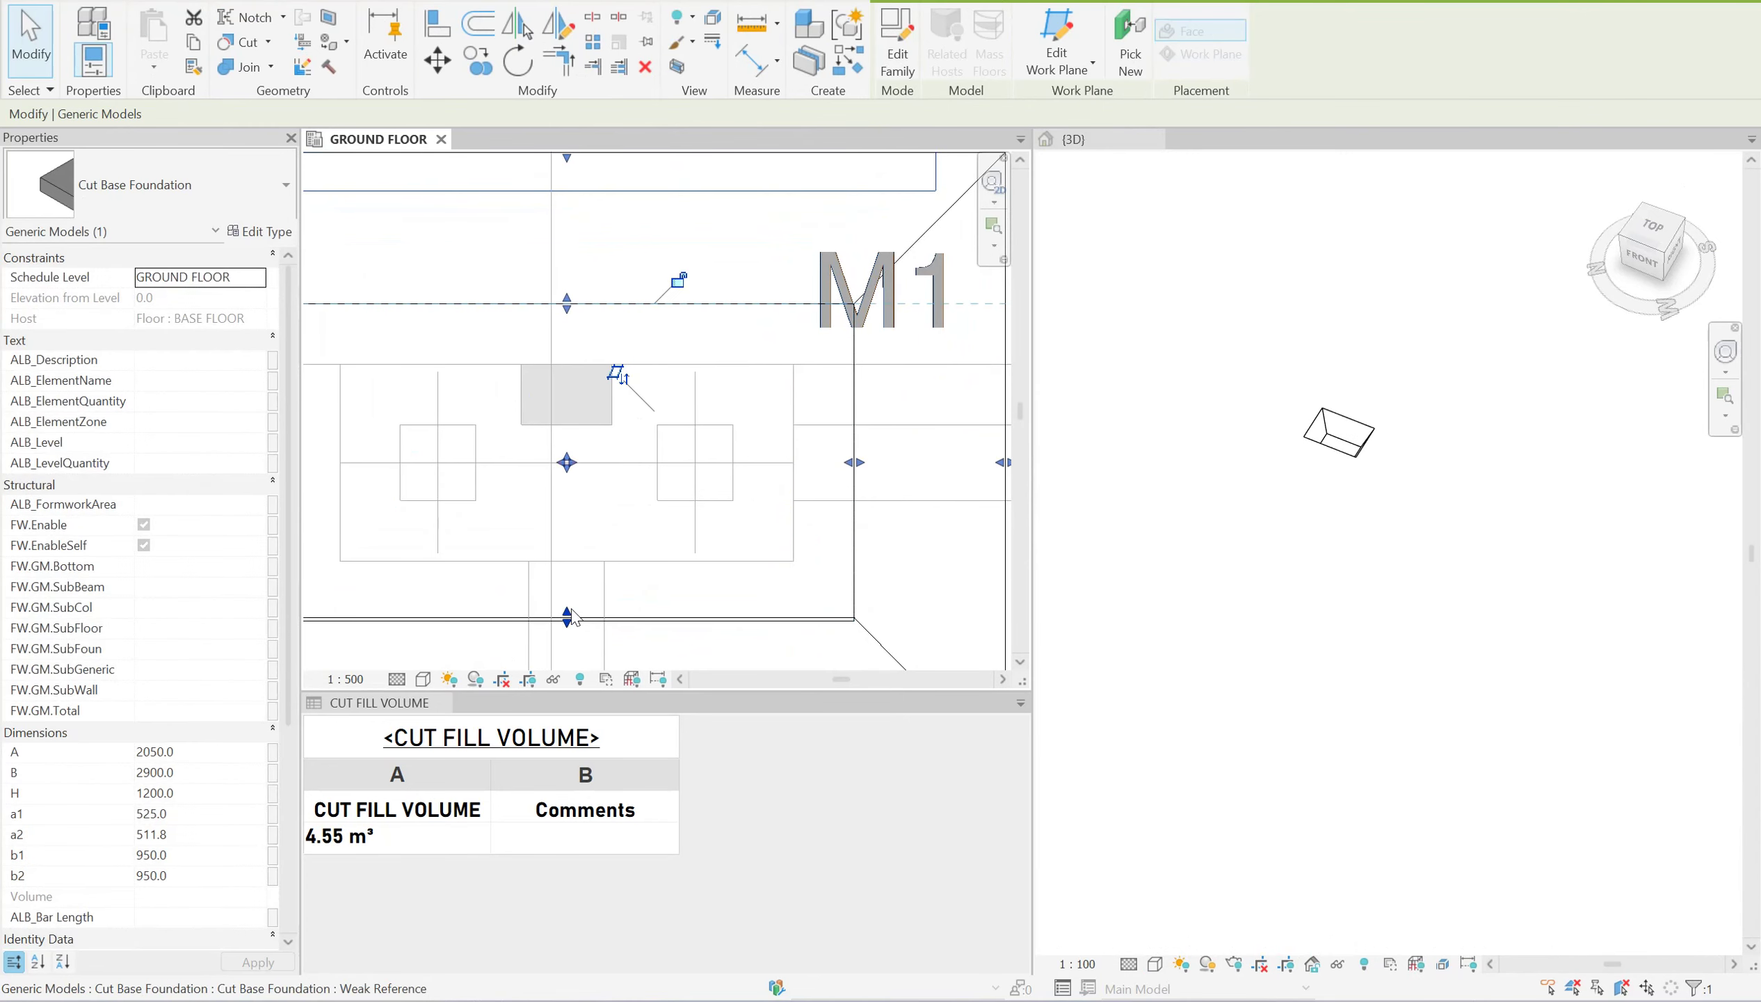
drag(572, 617, 575, 615)
scroll(615, 601, down, 3)
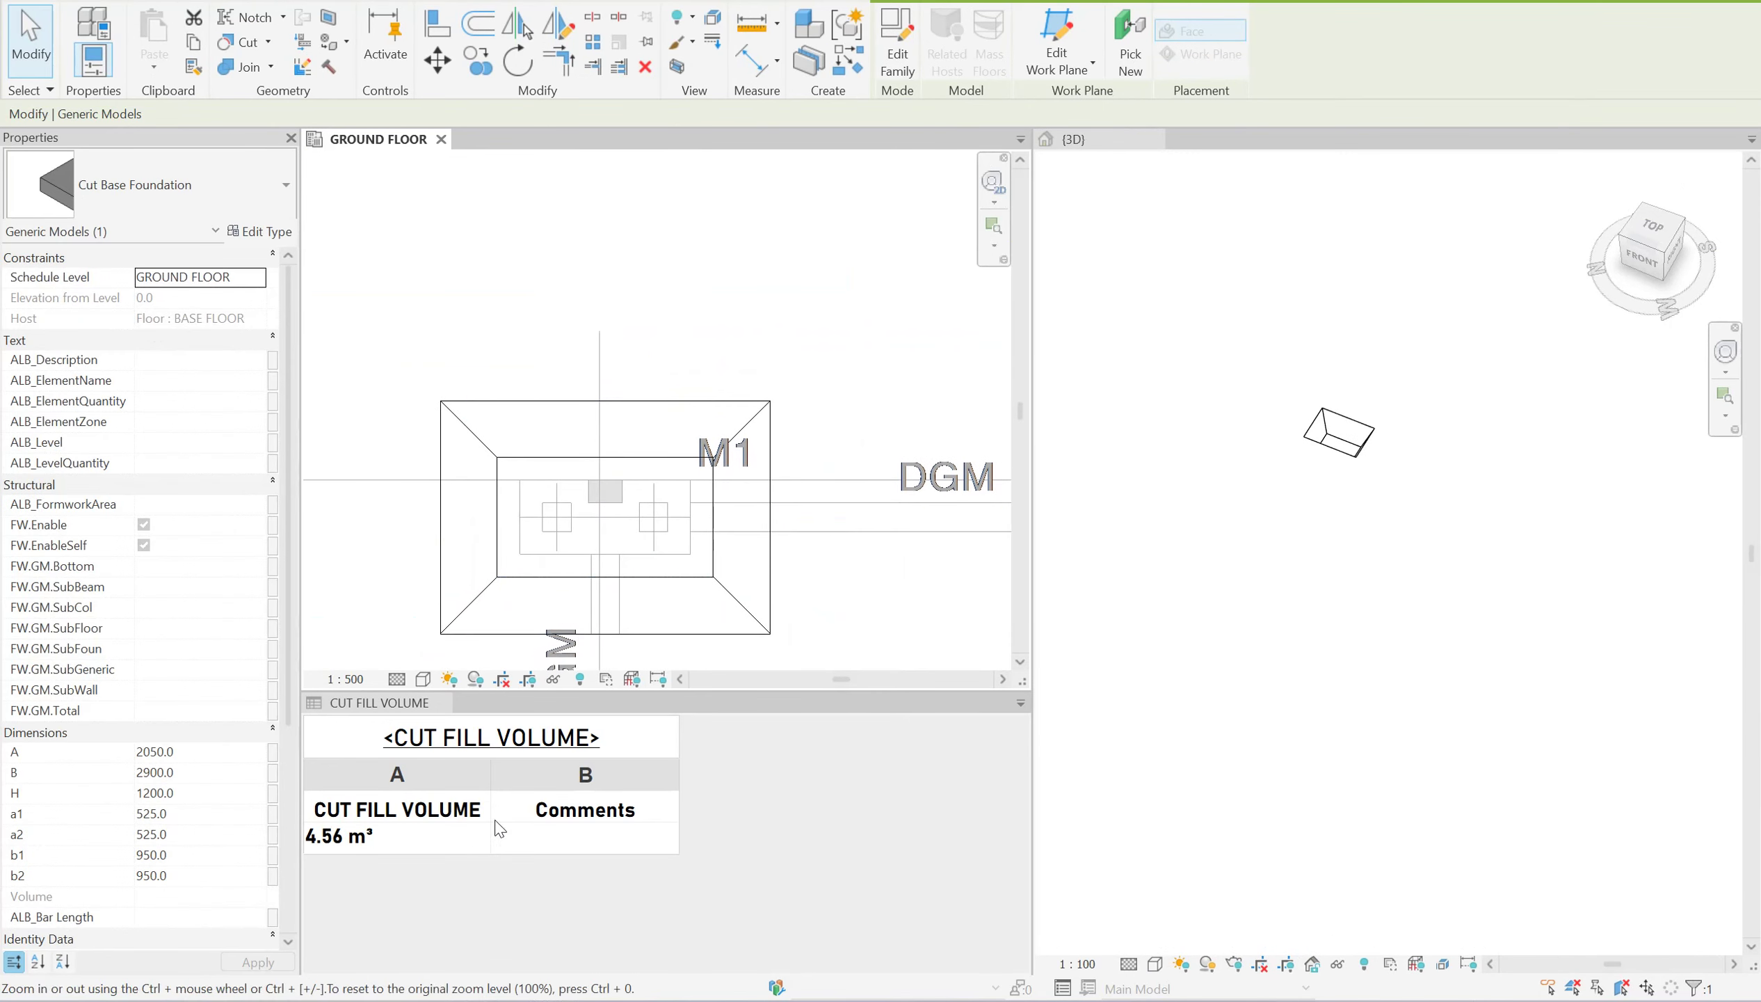
click(448, 836)
Clear the floor selection and select the Cut Base Foundation over the M1 footing.
scroll(845, 337, down, 3)
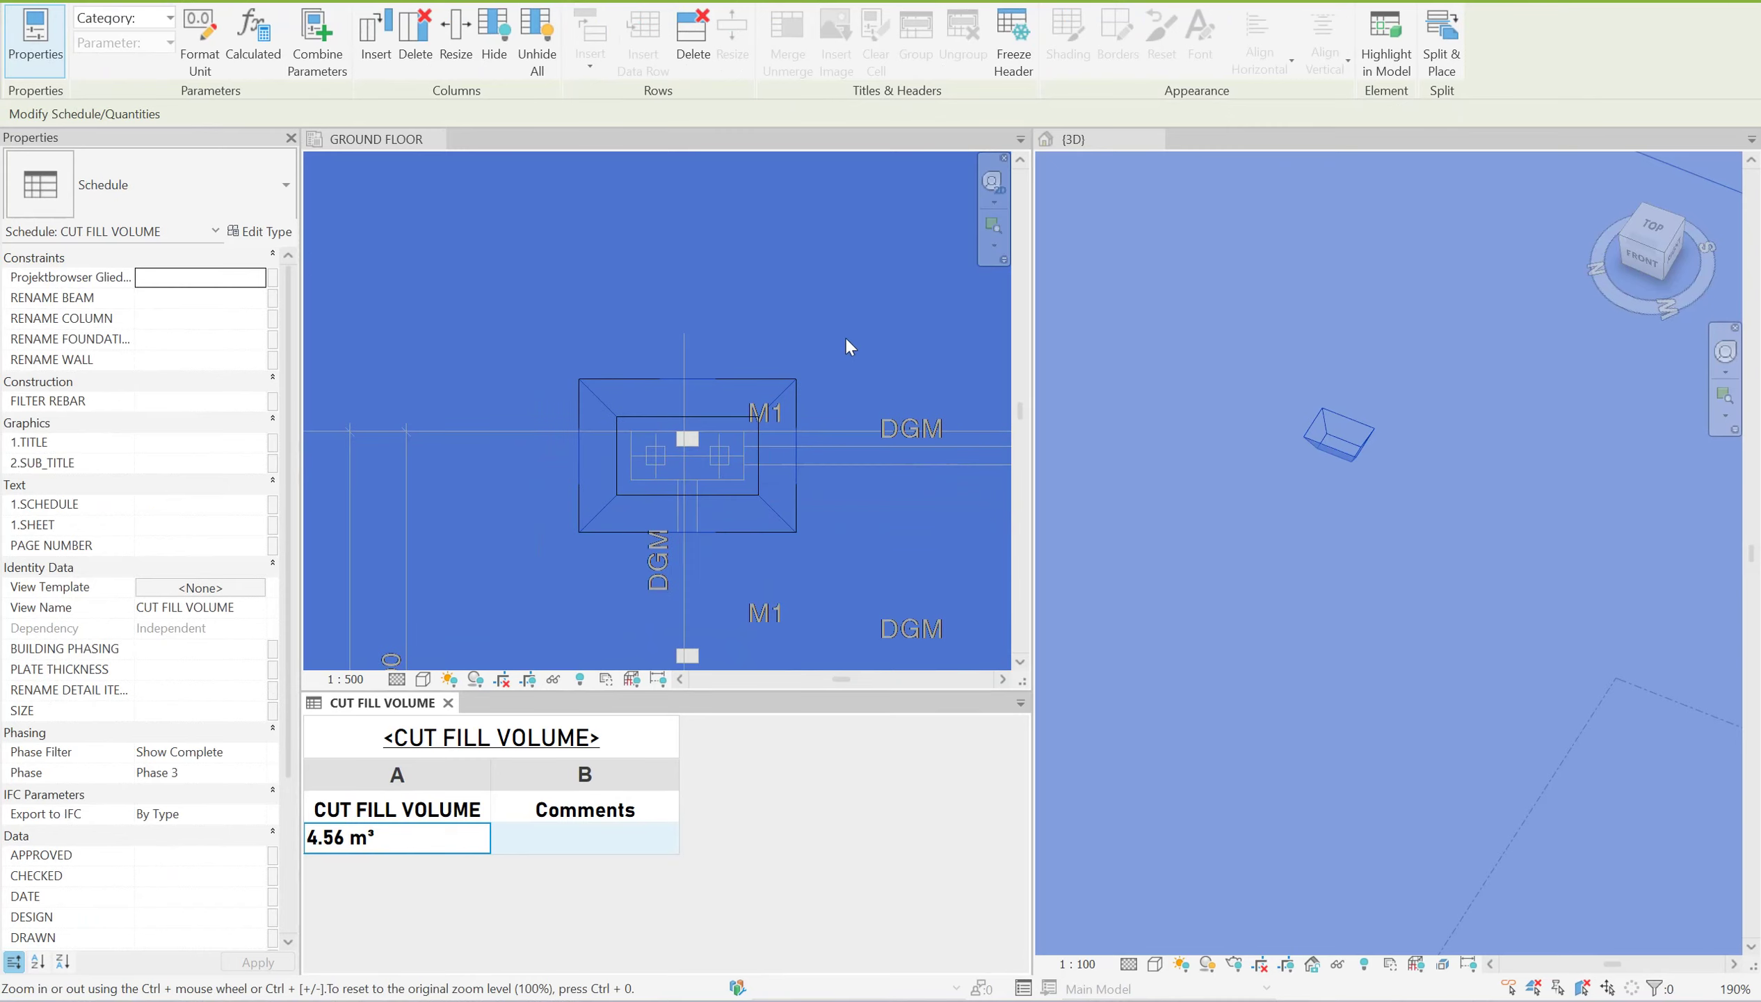
click(845, 341)
scroll(748, 296, up, 3)
key(Escape)
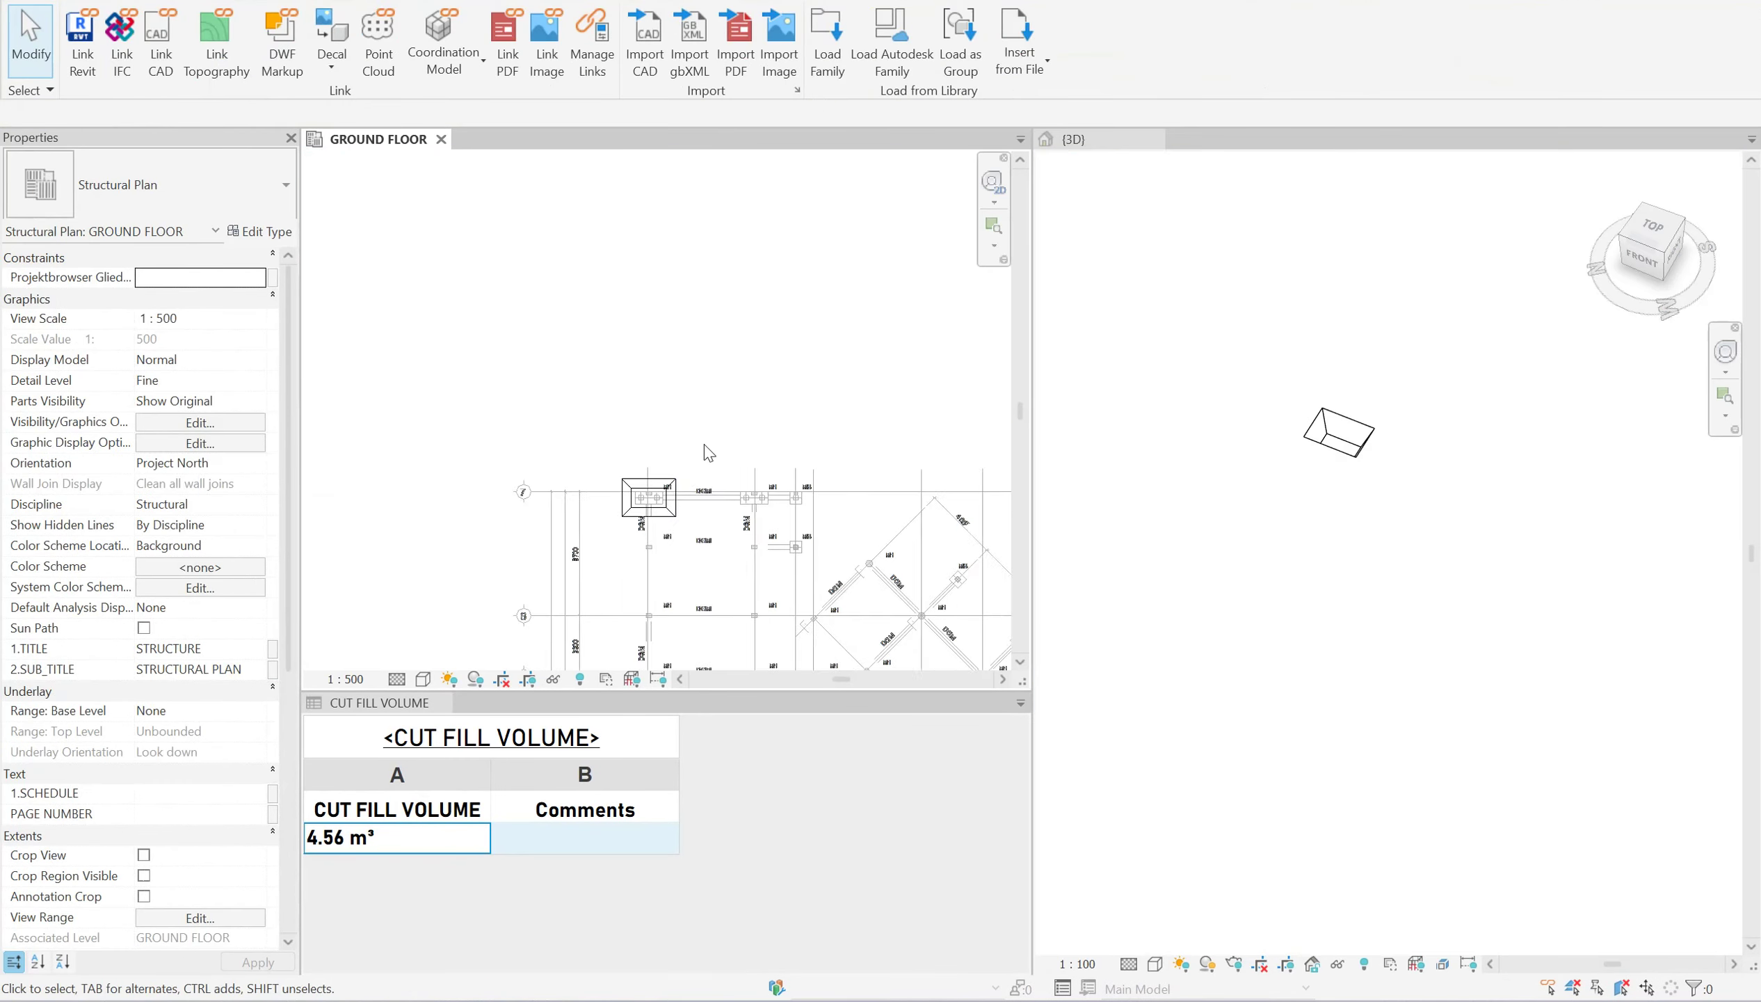
scroll(704, 444, down, 3)
scroll(704, 464, up, 2)
scroll(682, 466, up, 2)
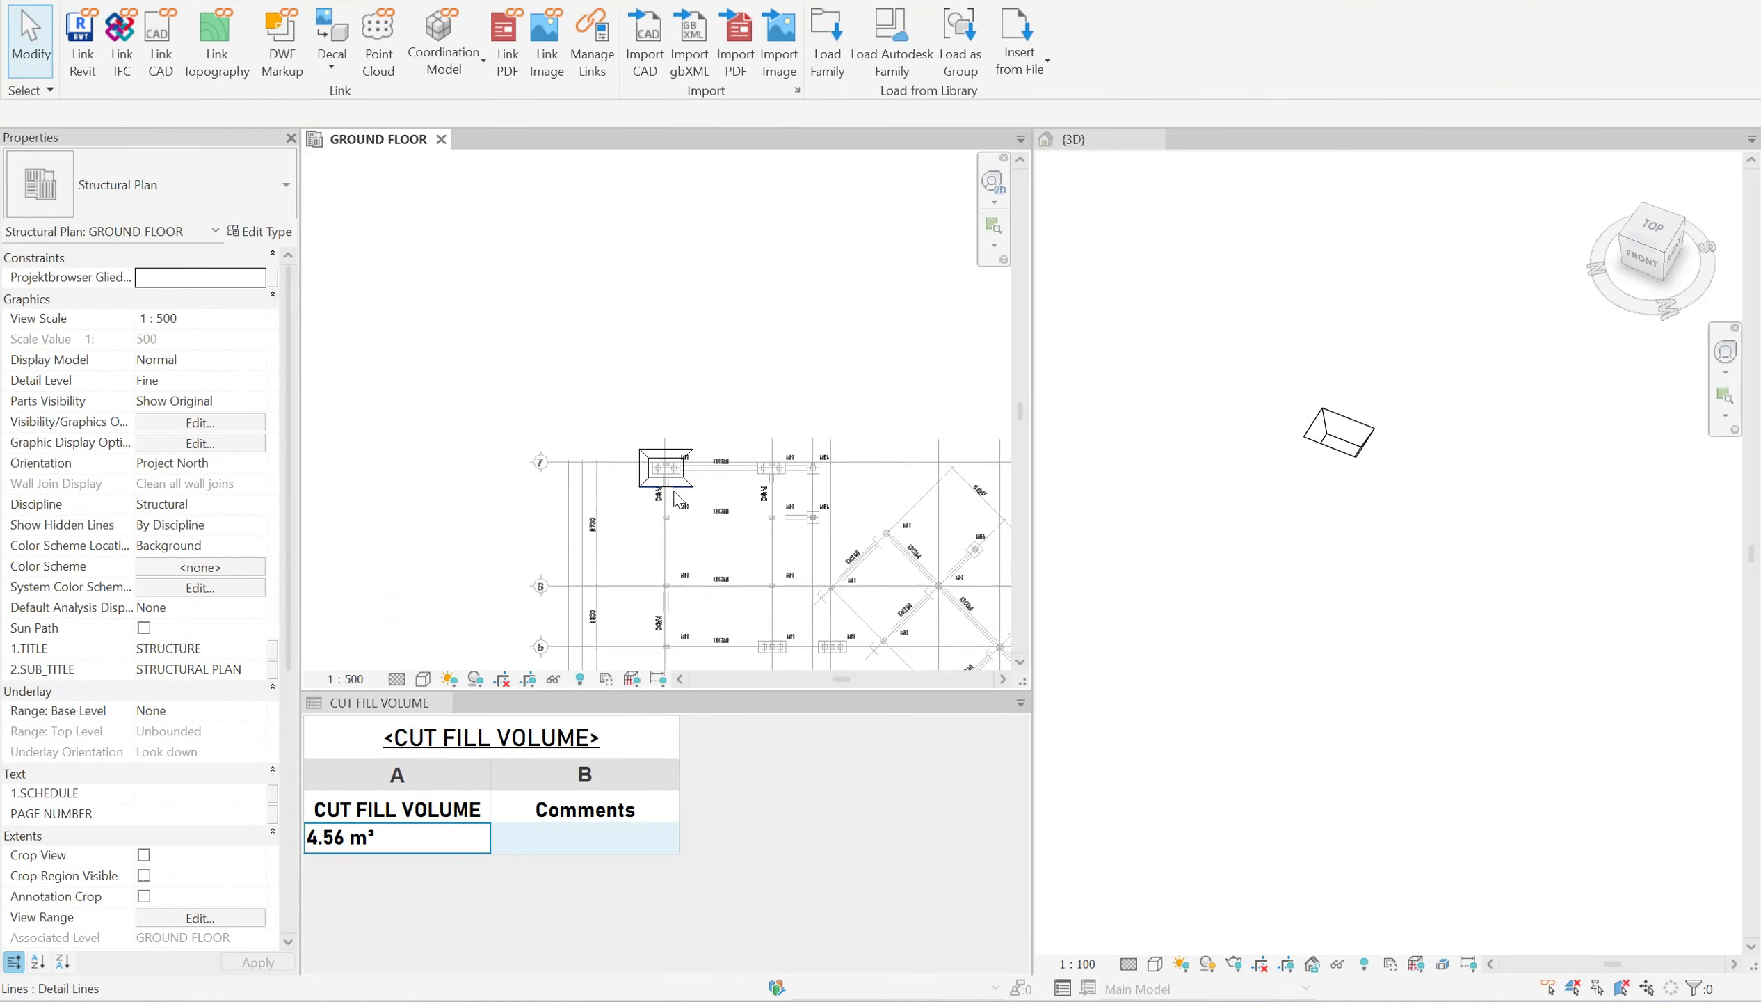
scroll(682, 470, up, 2)
scroll(684, 472, up, 2)
click(686, 471)
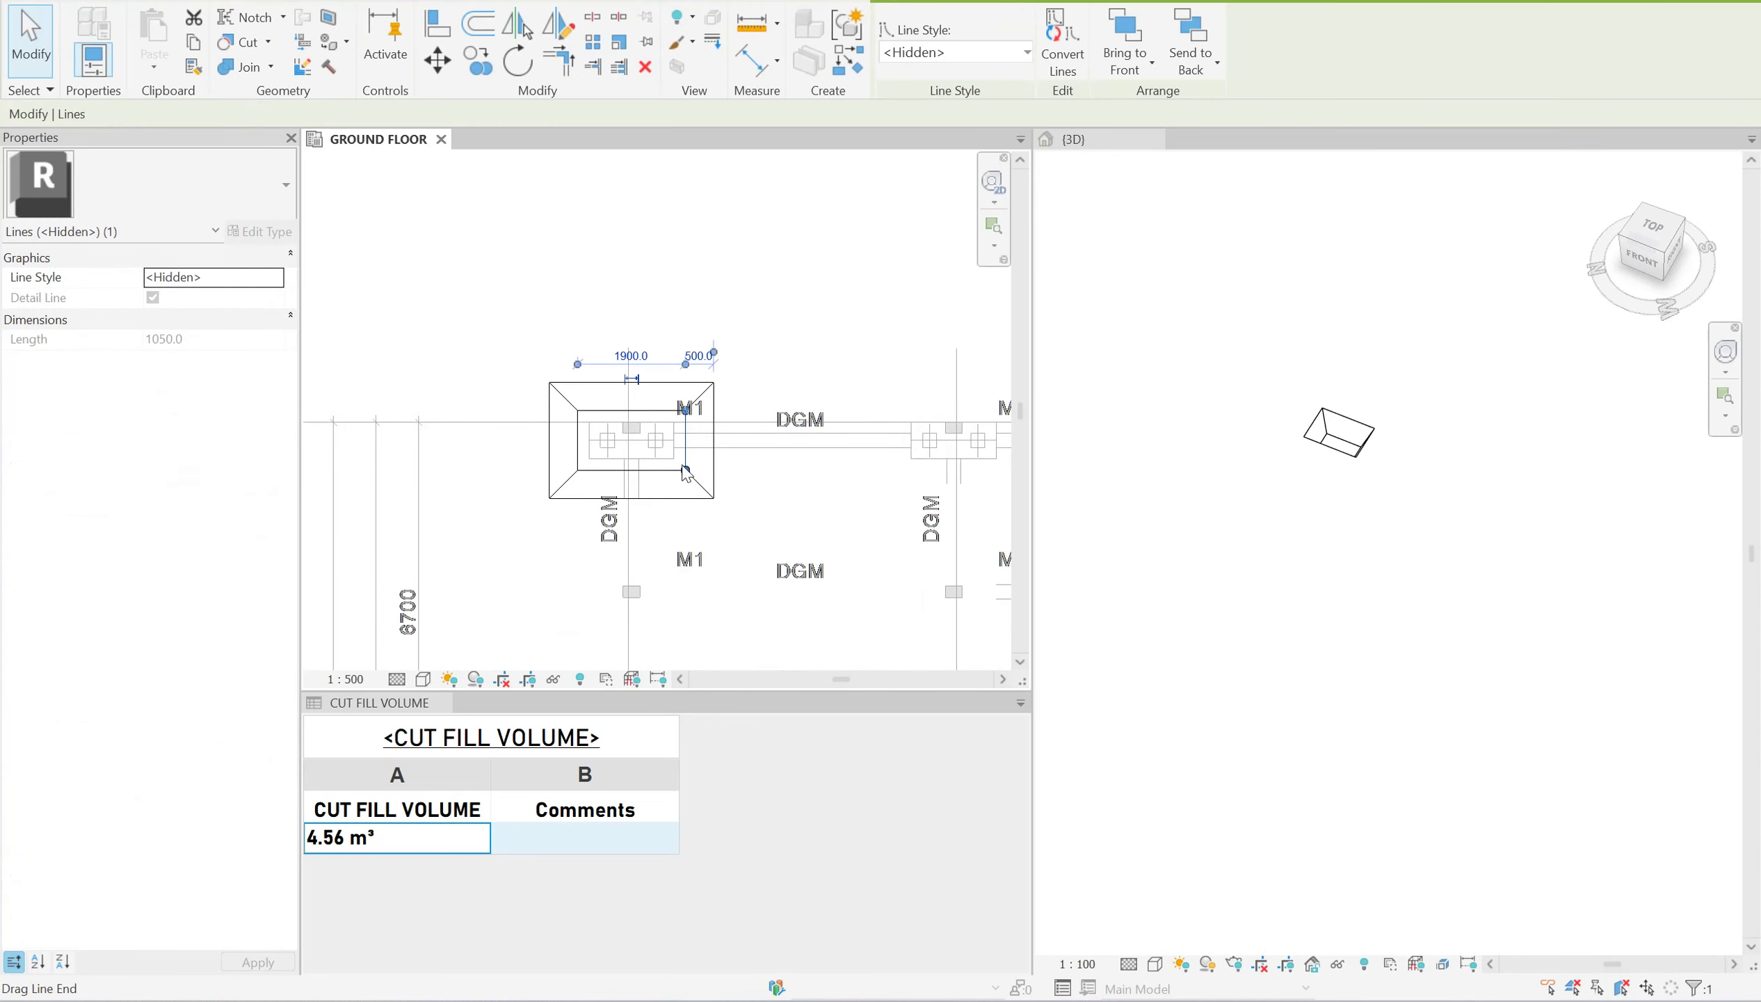
click(621, 401)
middle_drag(621, 401, 568, 313)
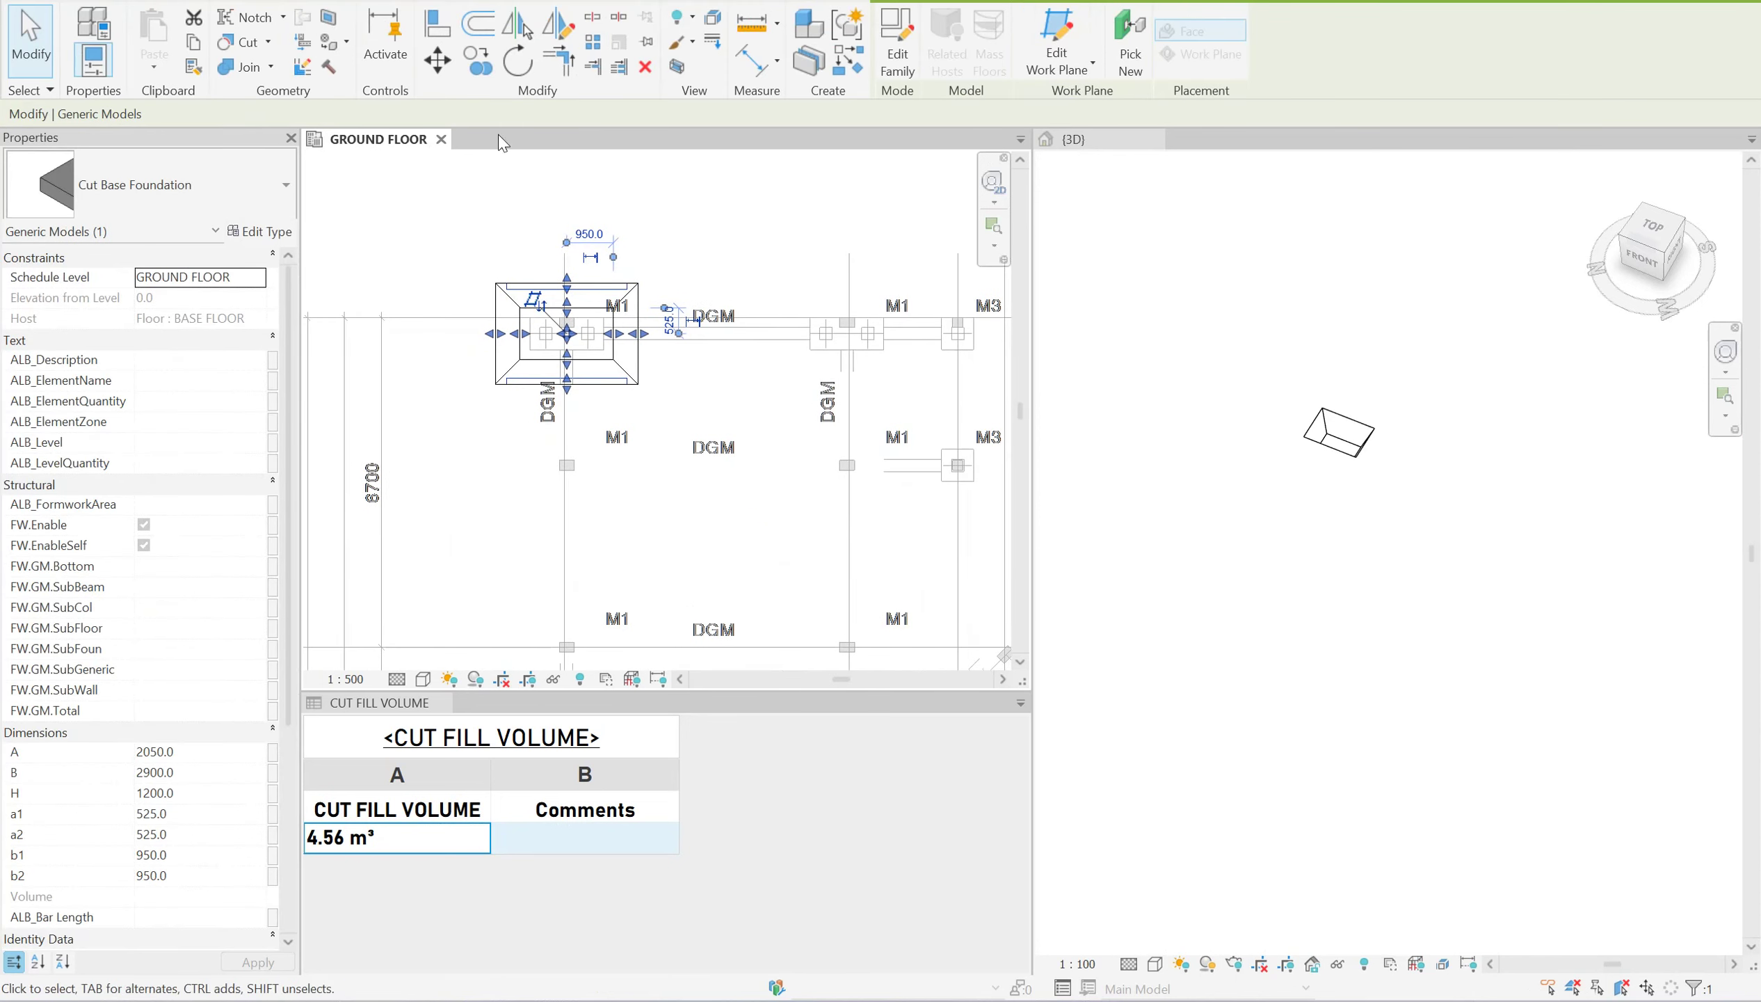
Copy the Cut Base Foundation onto the next footing and a lower footing.
click(482, 75)
scroll(607, 372, up, 2)
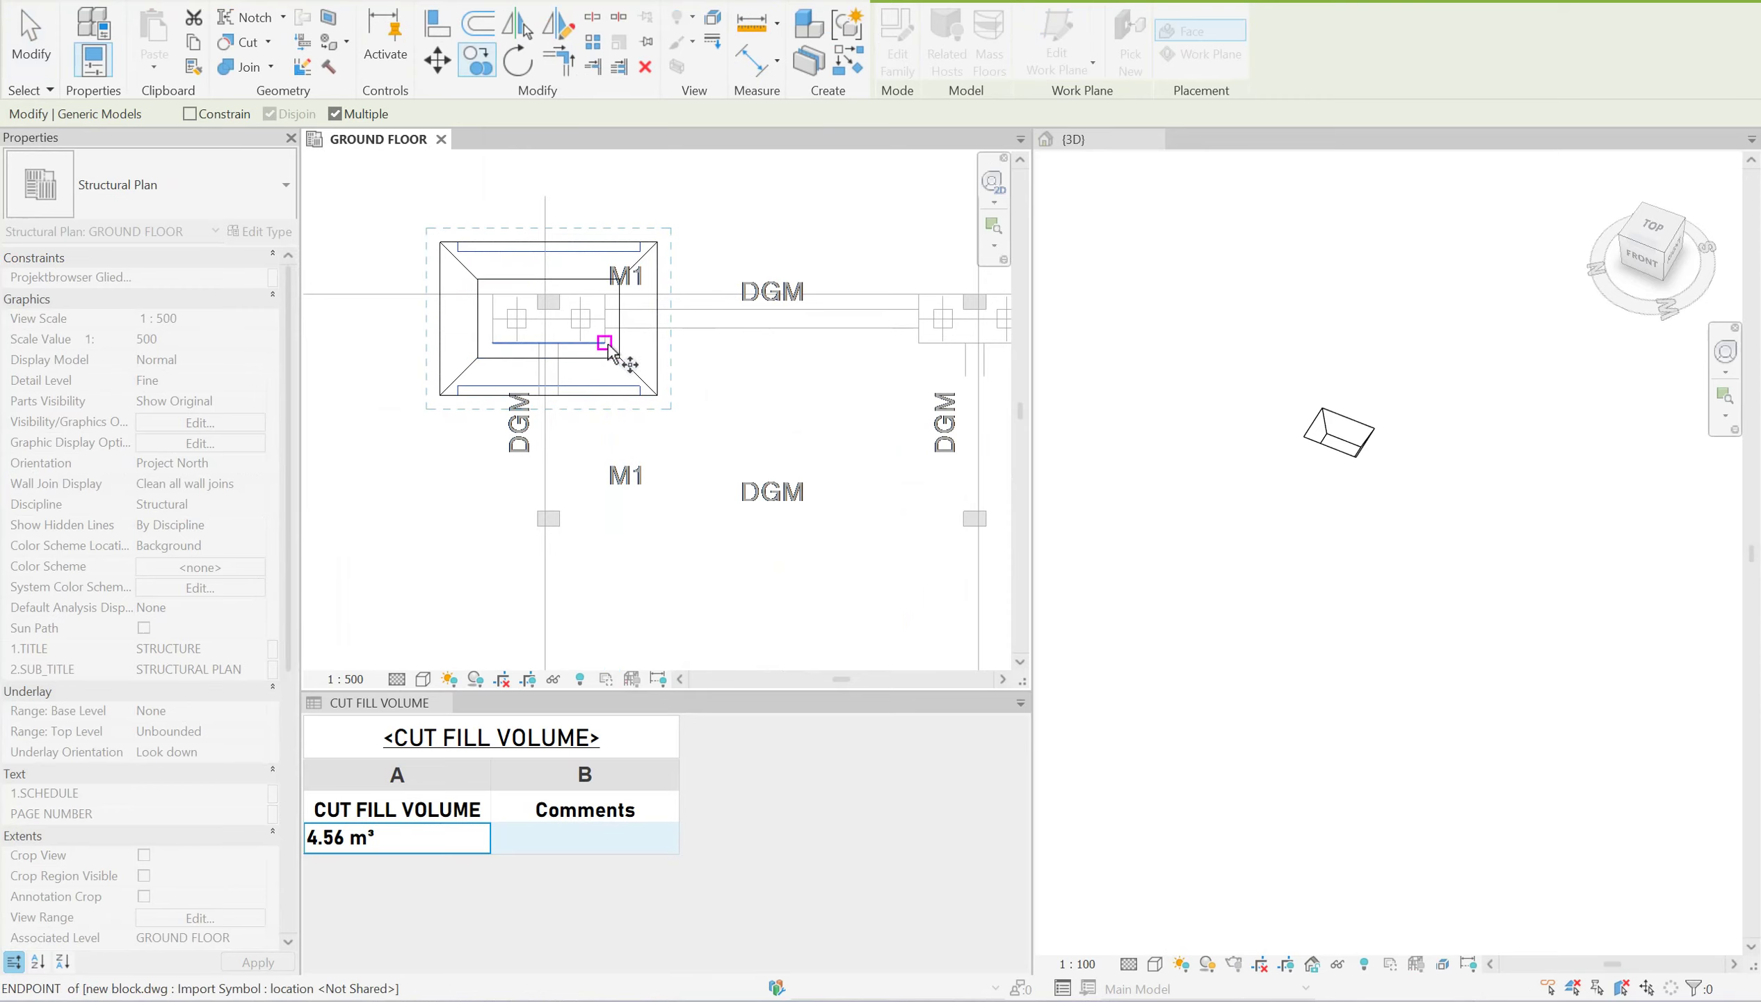
middle_drag(989, 328, 806, 326)
scroll(832, 332, up, 1)
click(858, 334)
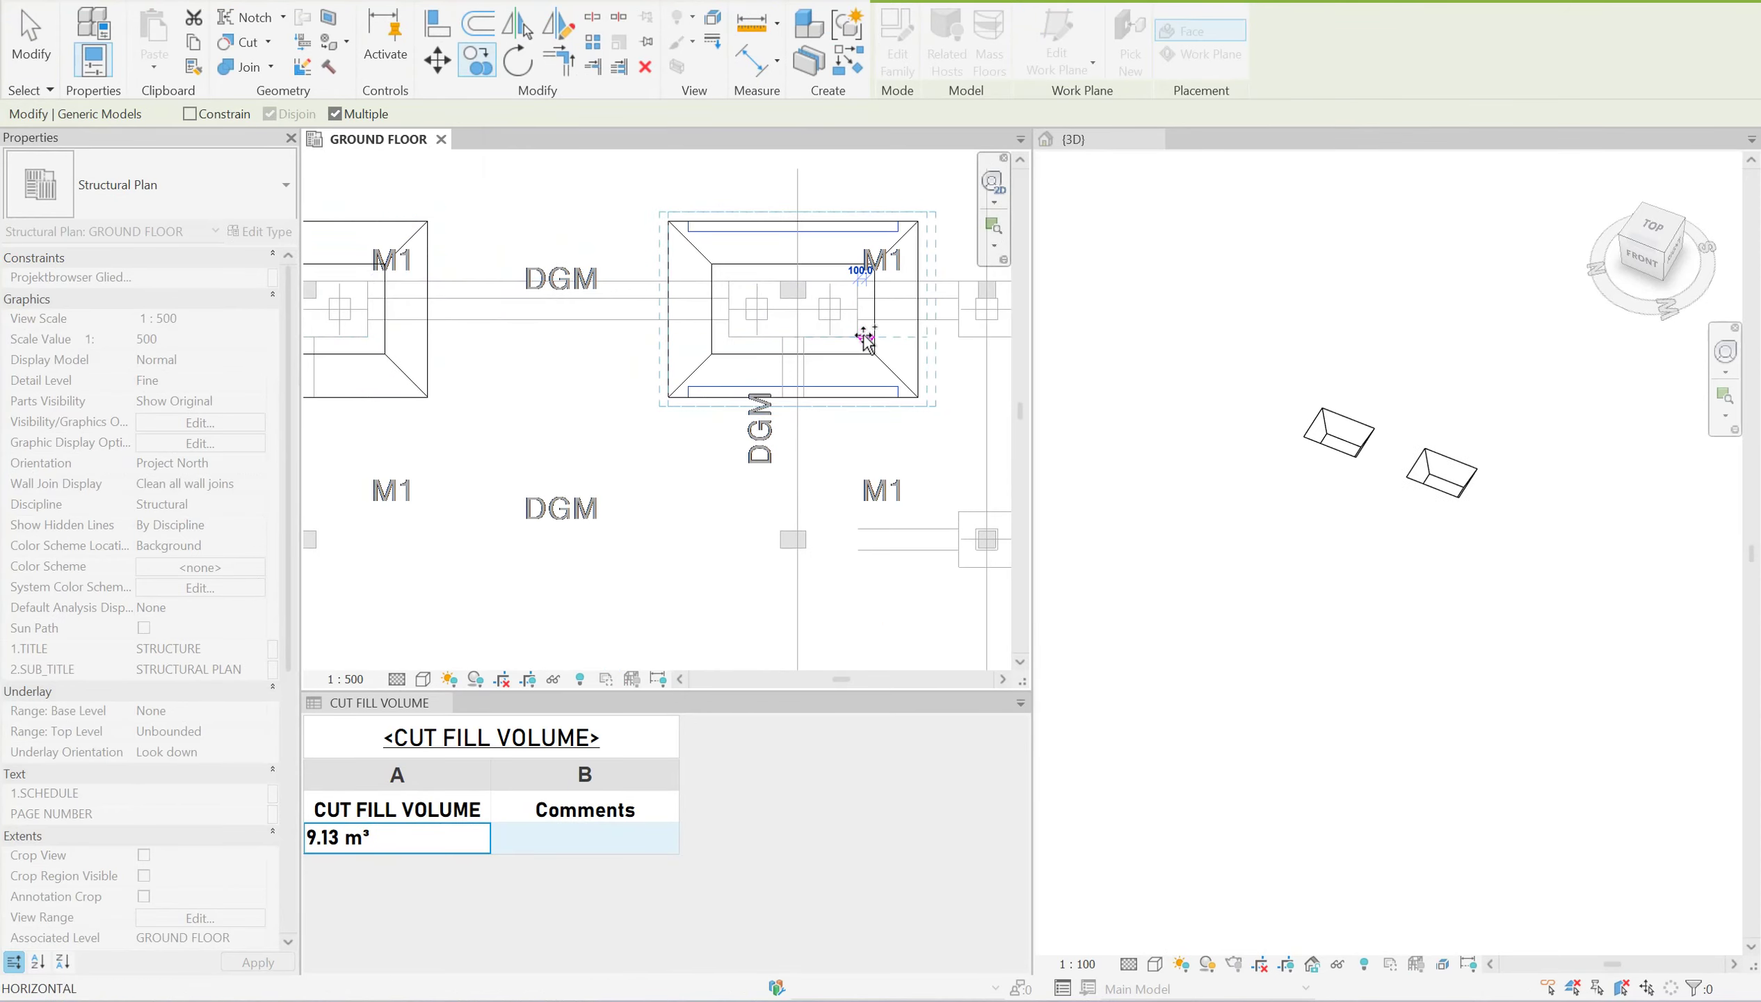
scroll(879, 338, down, 2)
scroll(873, 328, down, 2)
scroll(804, 238, down, 1)
middle_drag(818, 273, 774, 275)
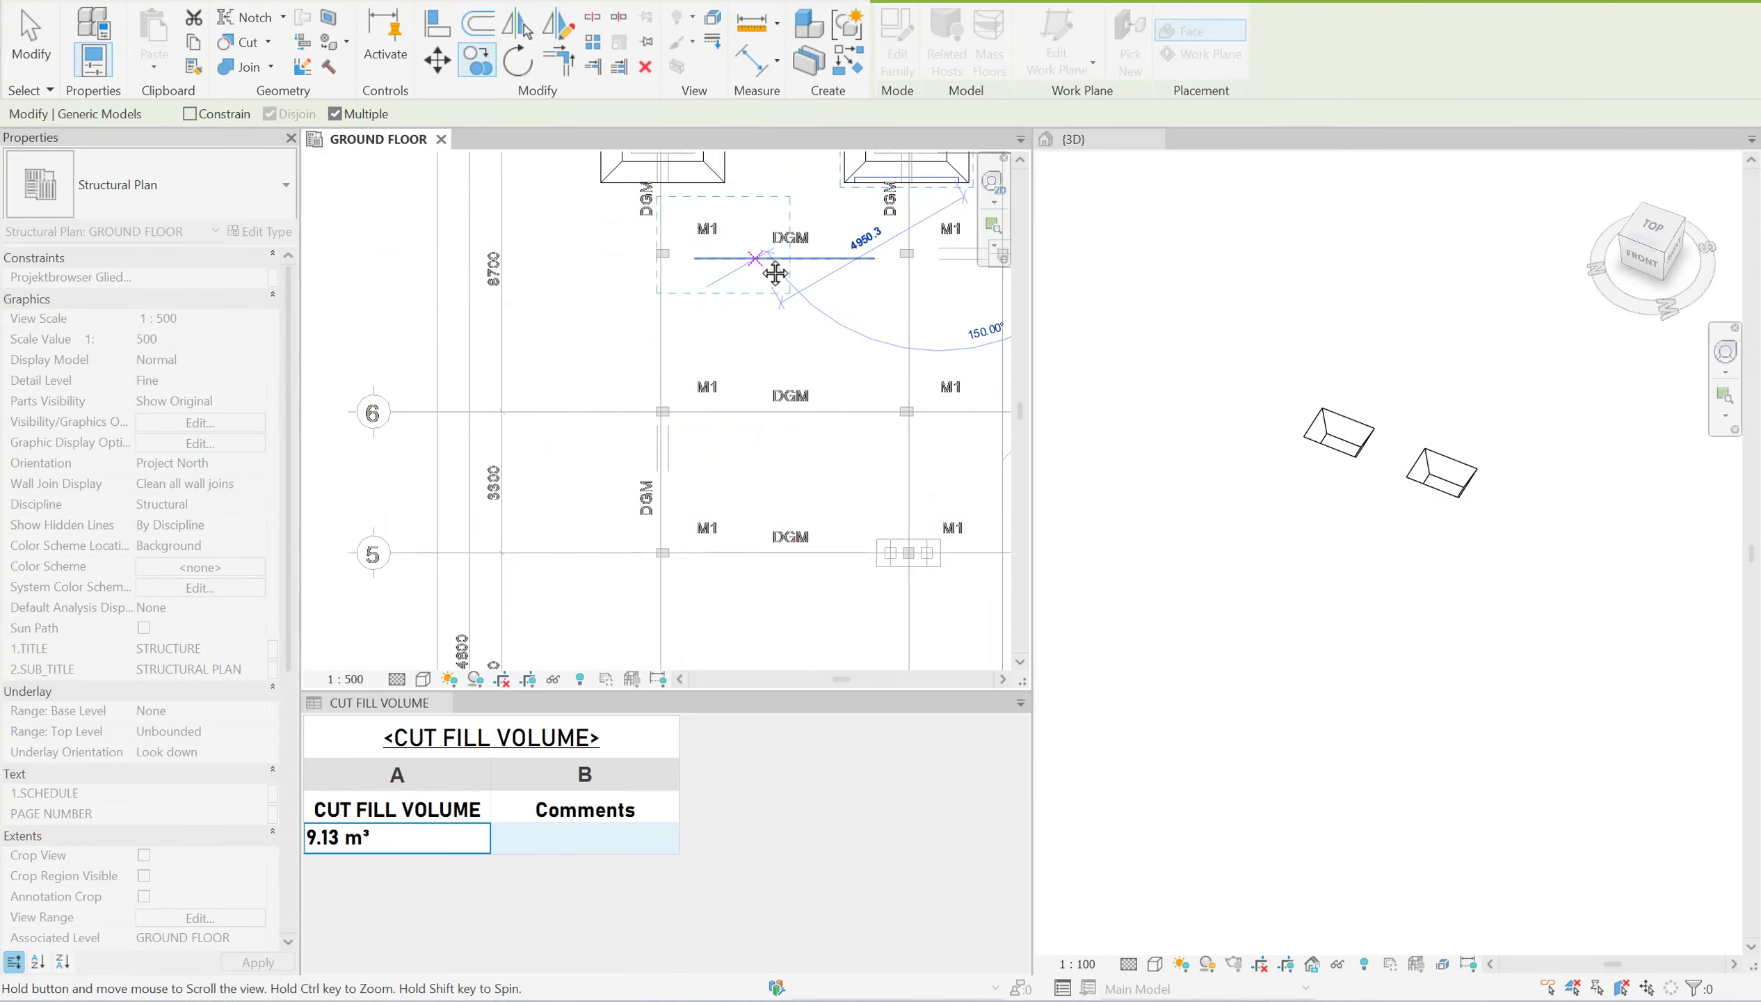
scroll(908, 516, up, 1)
scroll(940, 541, up, 1)
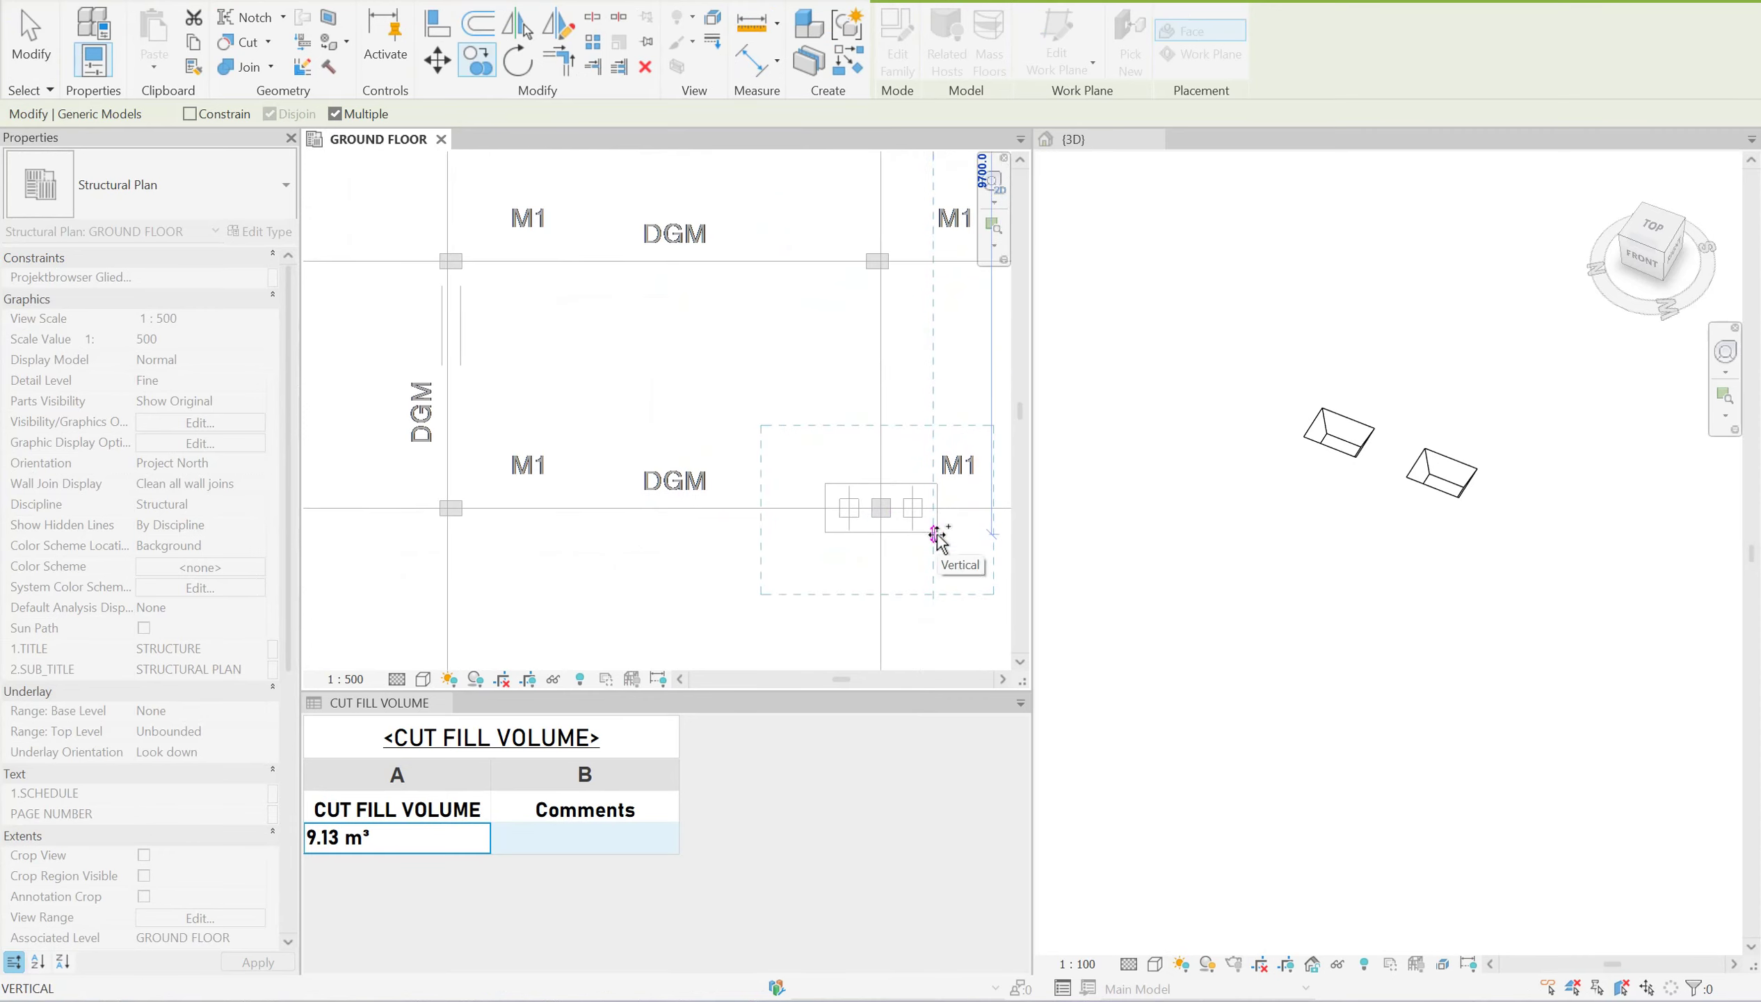
click(936, 533)
Place a fourth excavation on the neighbouring footing and finish copying, reaching 18.26 m³.
scroll(931, 530, down, 1)
scroll(805, 433, down, 1)
scroll(669, 381, down, 1)
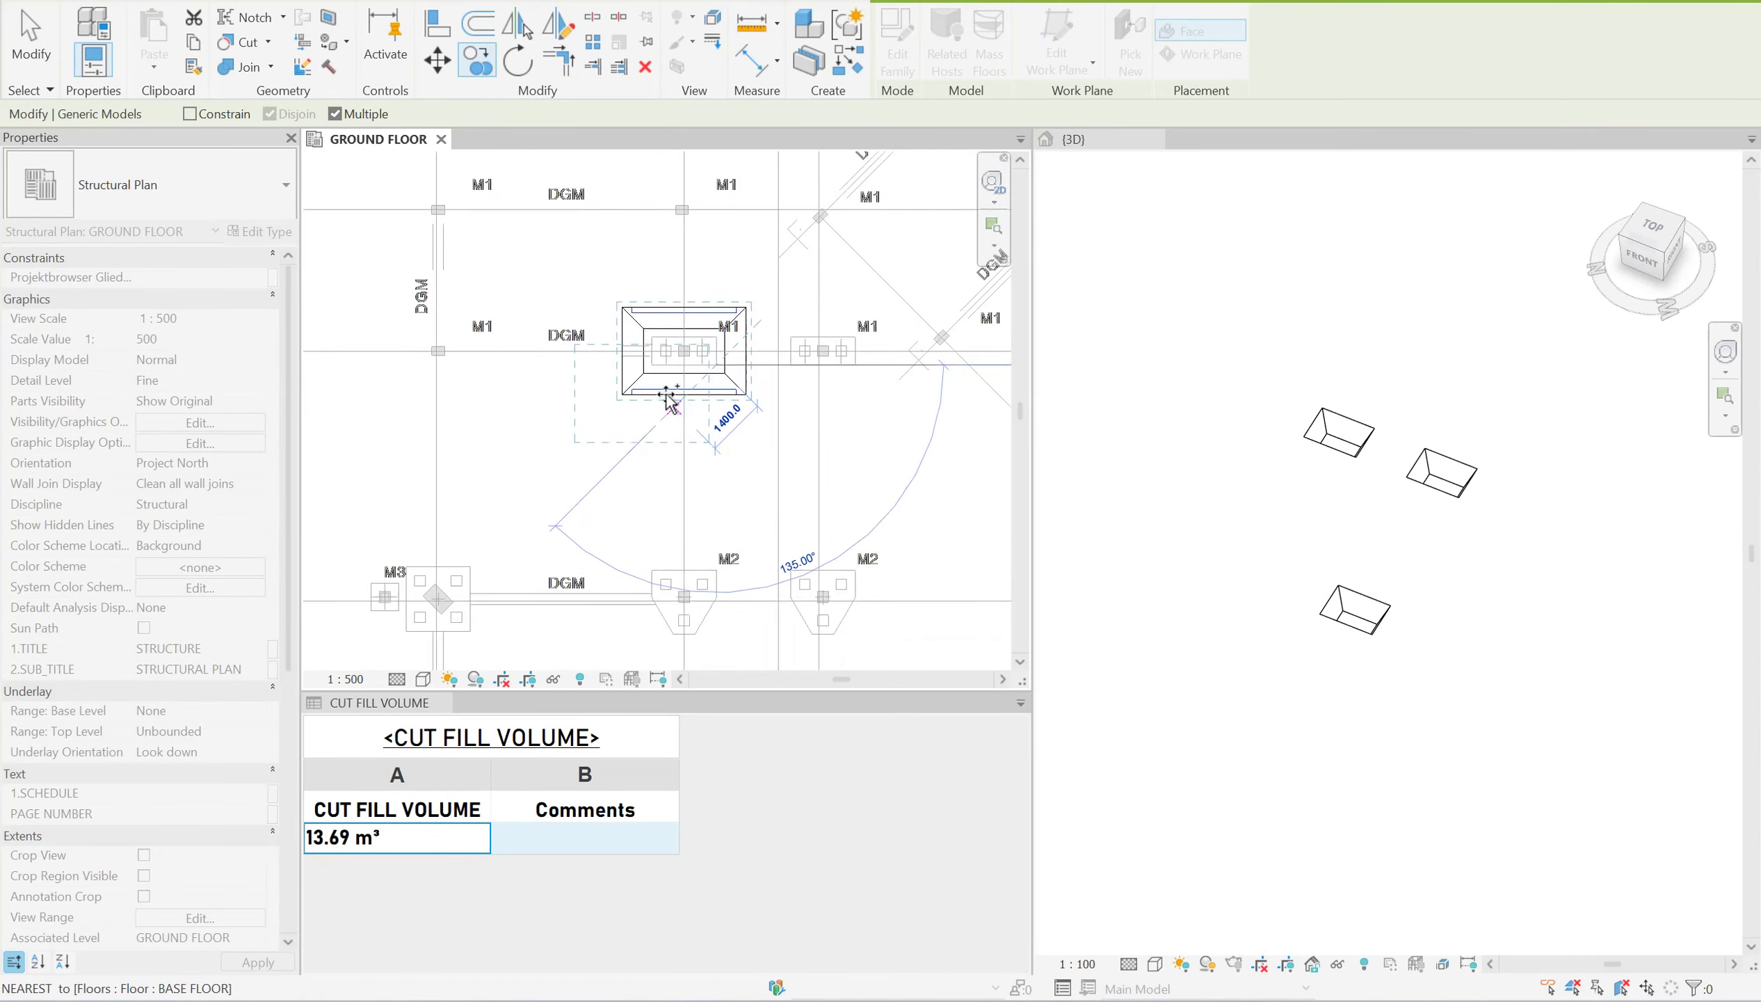
scroll(699, 383, down, 1)
middle_drag(767, 334, 700, 542)
scroll(716, 510, up, 1)
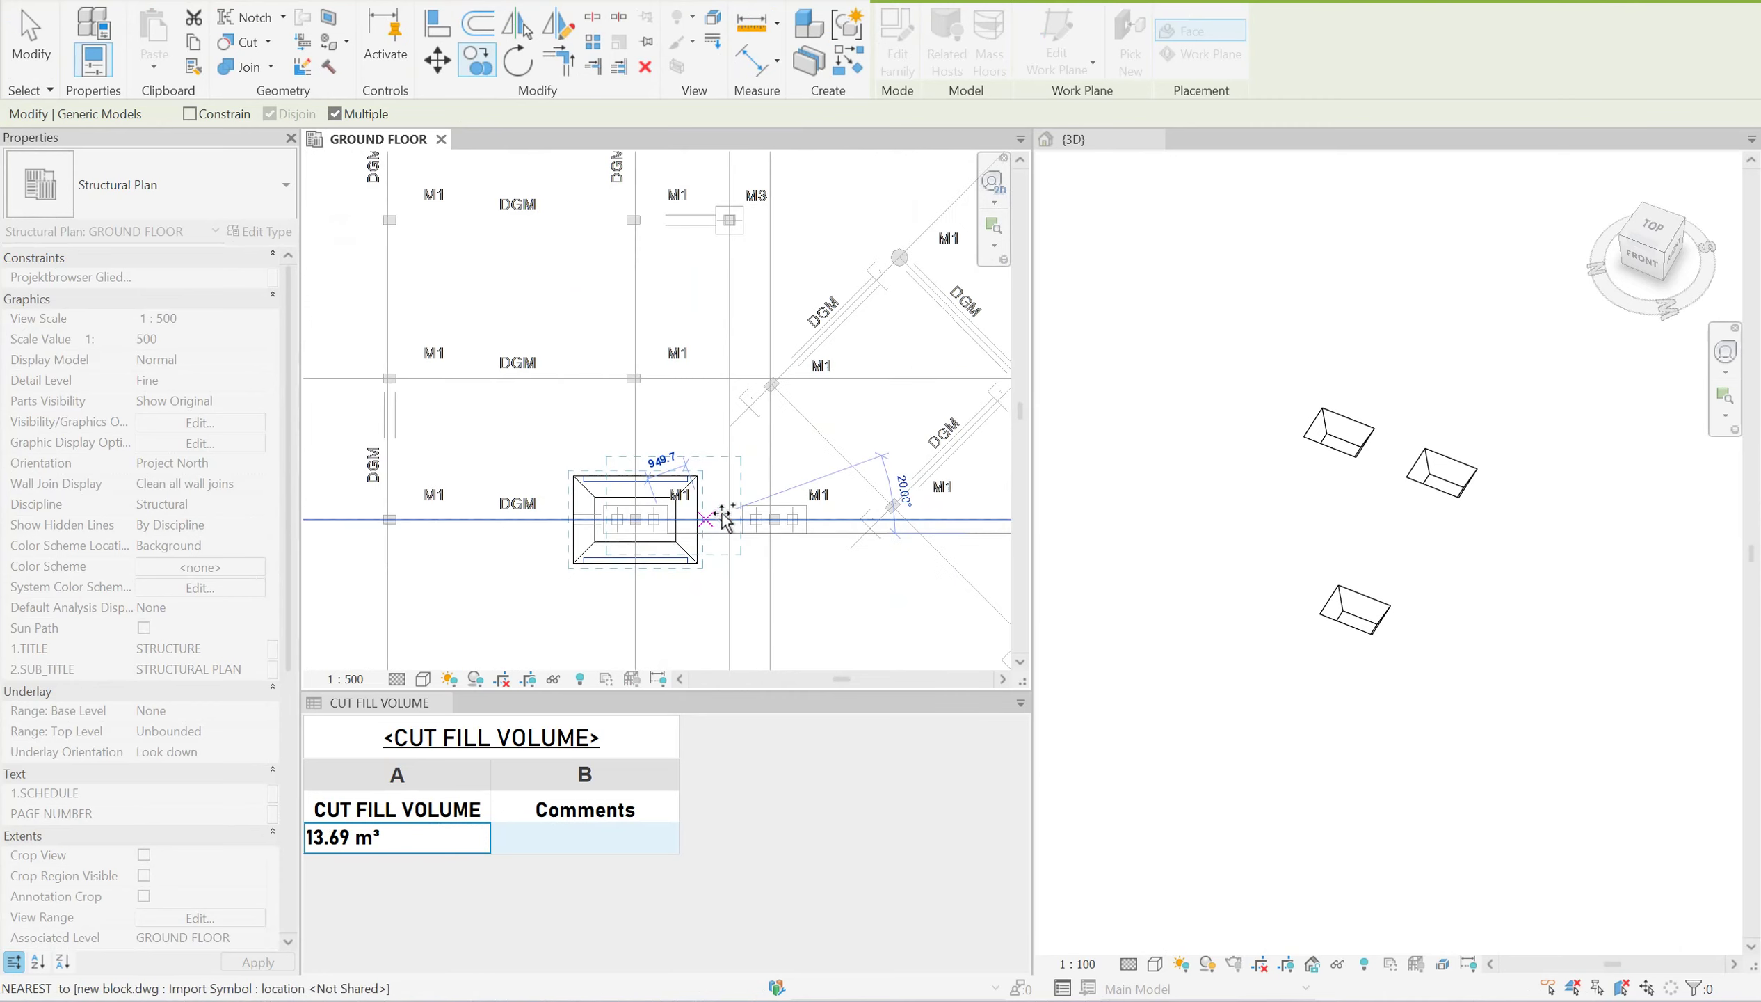
scroll(823, 594, up, 2)
scroll(824, 594, up, 1)
click(851, 520)
scroll(779, 460, down, 2)
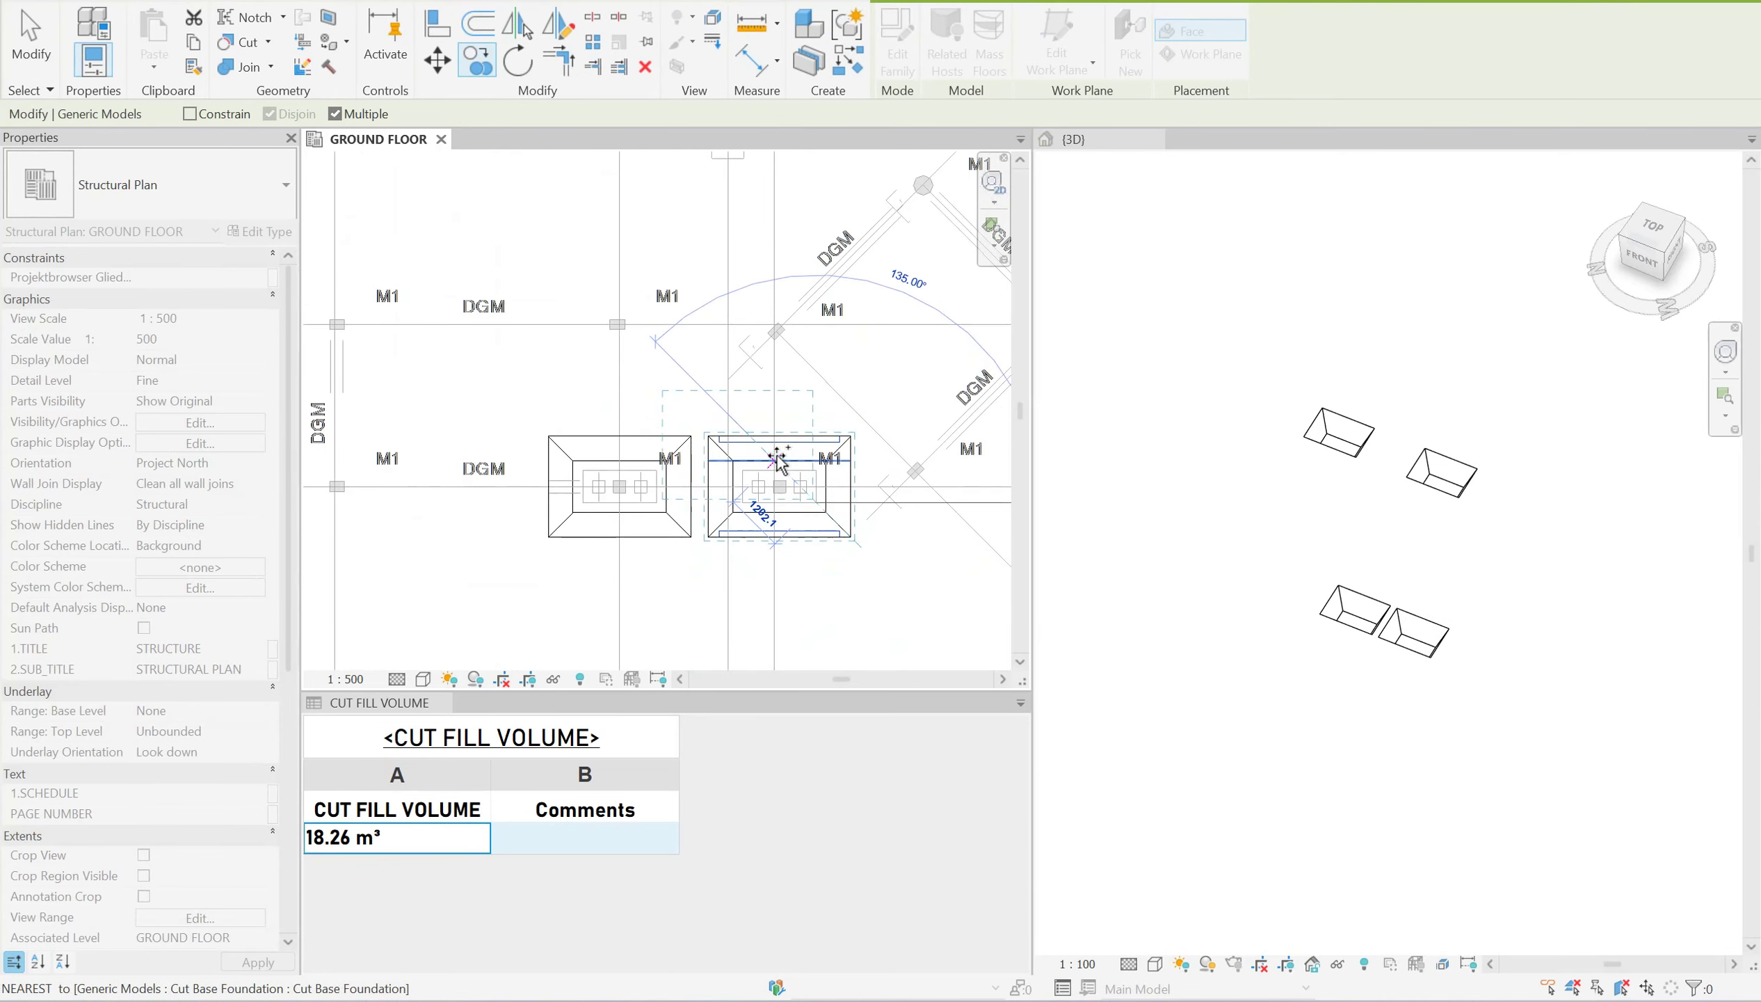
scroll(870, 555, down, 1)
middle_drag(716, 374, 720, 437)
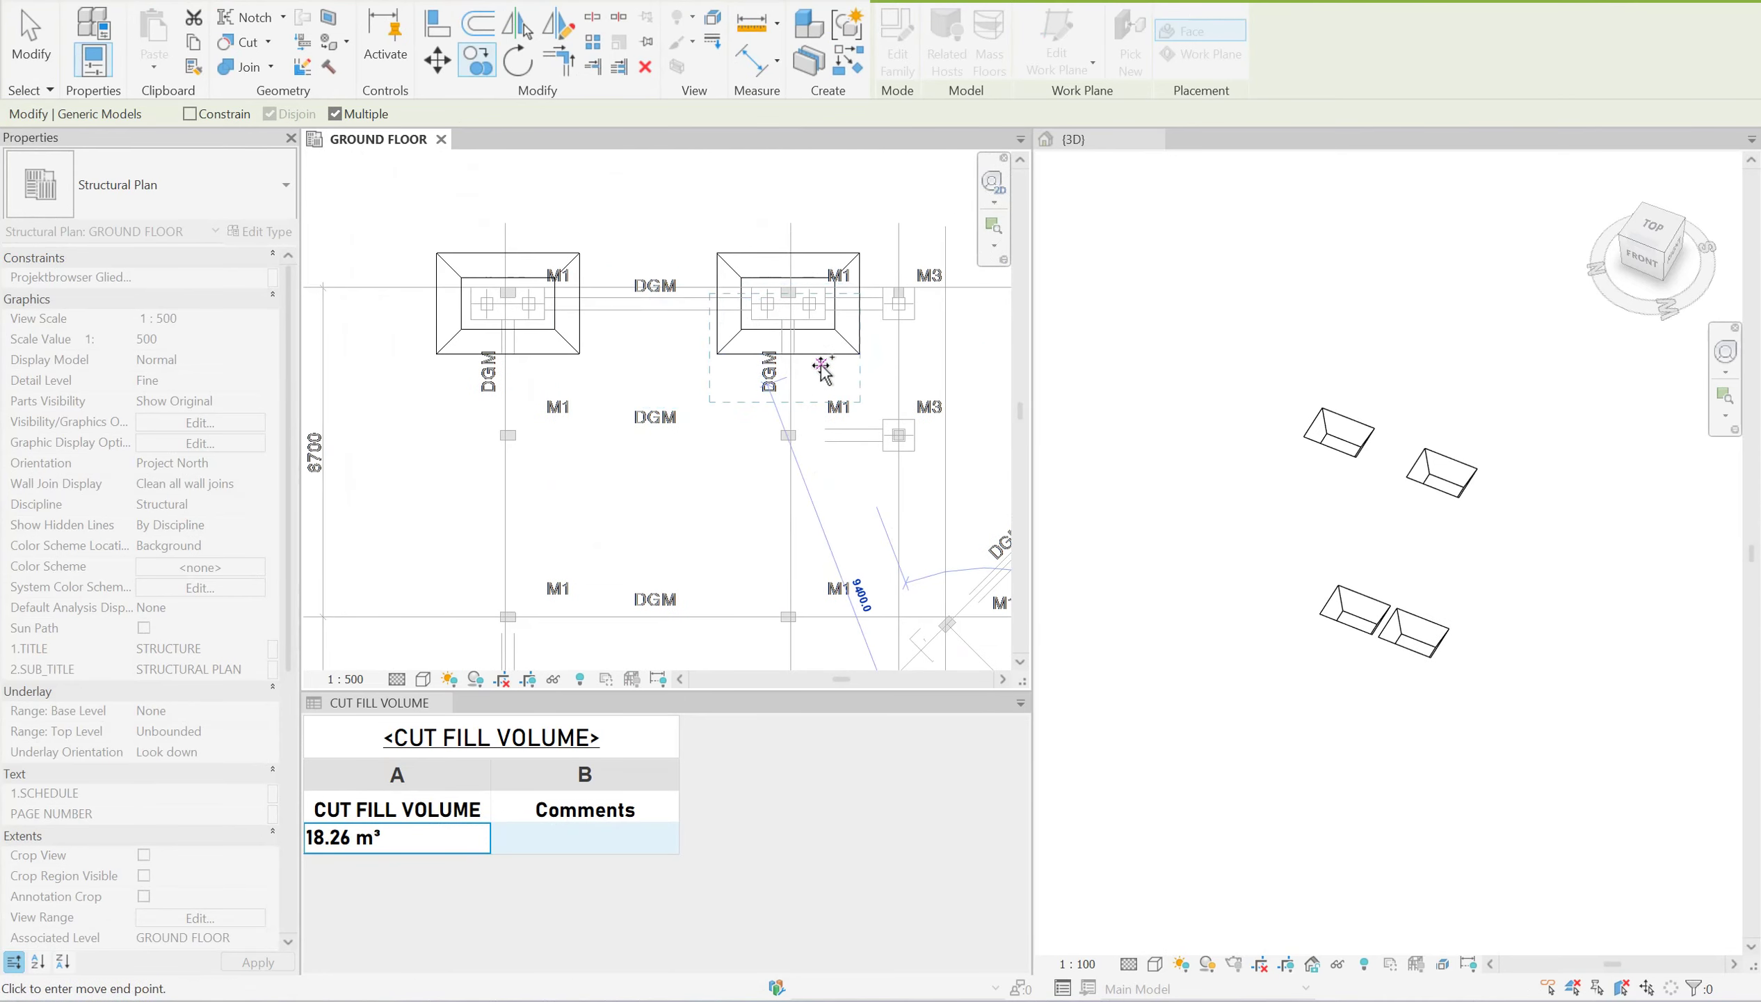
scroll(858, 372, up, 2)
middle_drag(901, 356, 743, 489)
key(Escape)
key(Escape)
Draw a Hidden-style detail-line rectangle around the M3 footing at offset 200.
scroll(732, 409, up, 3)
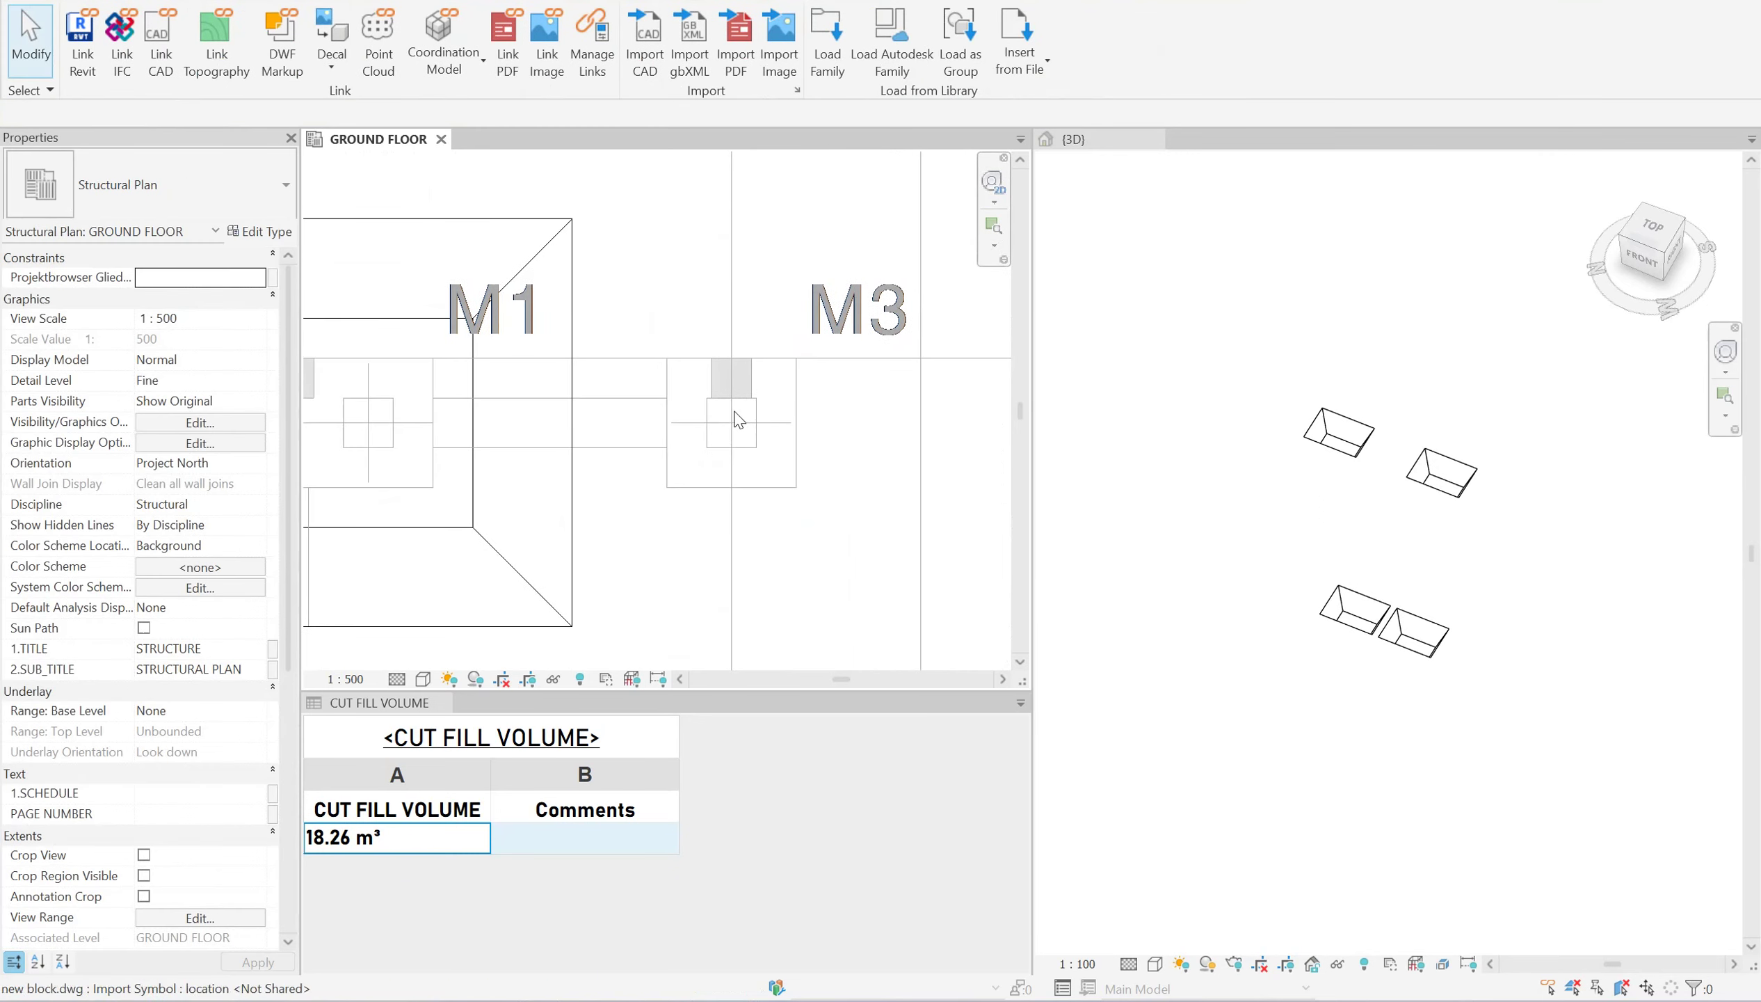
key(d)
key(l)
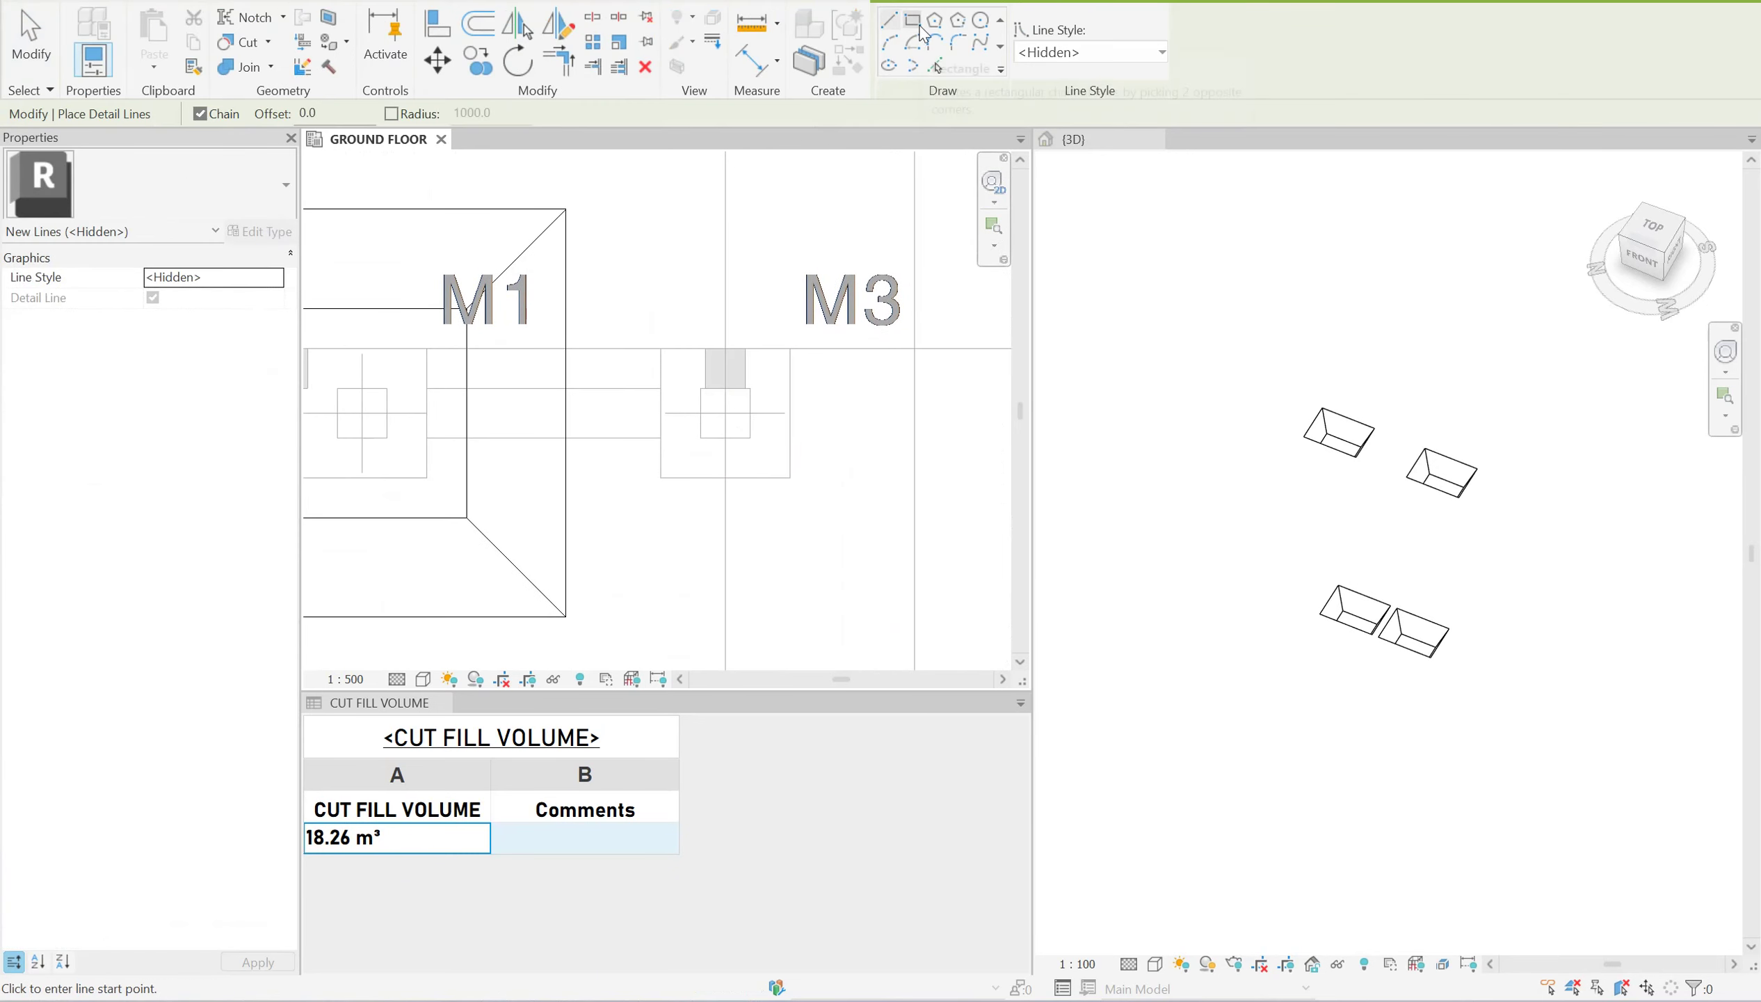
text(20)
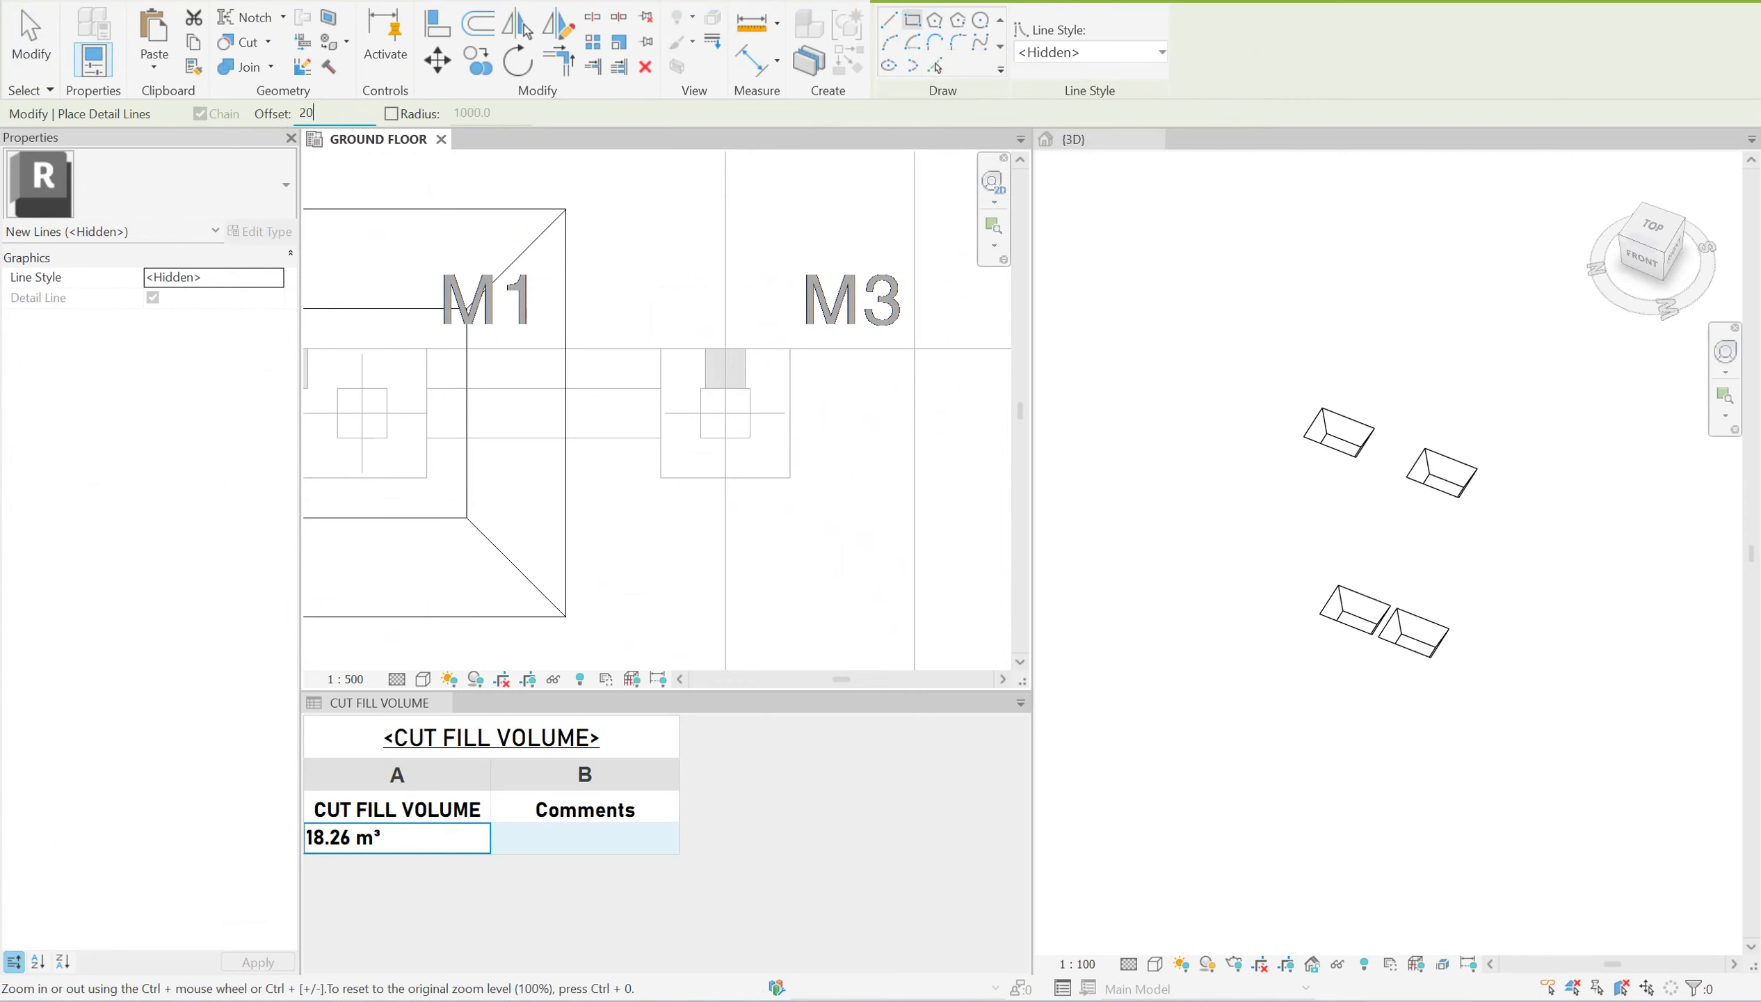
text(0.0)
scroll(683, 349, up, 1)
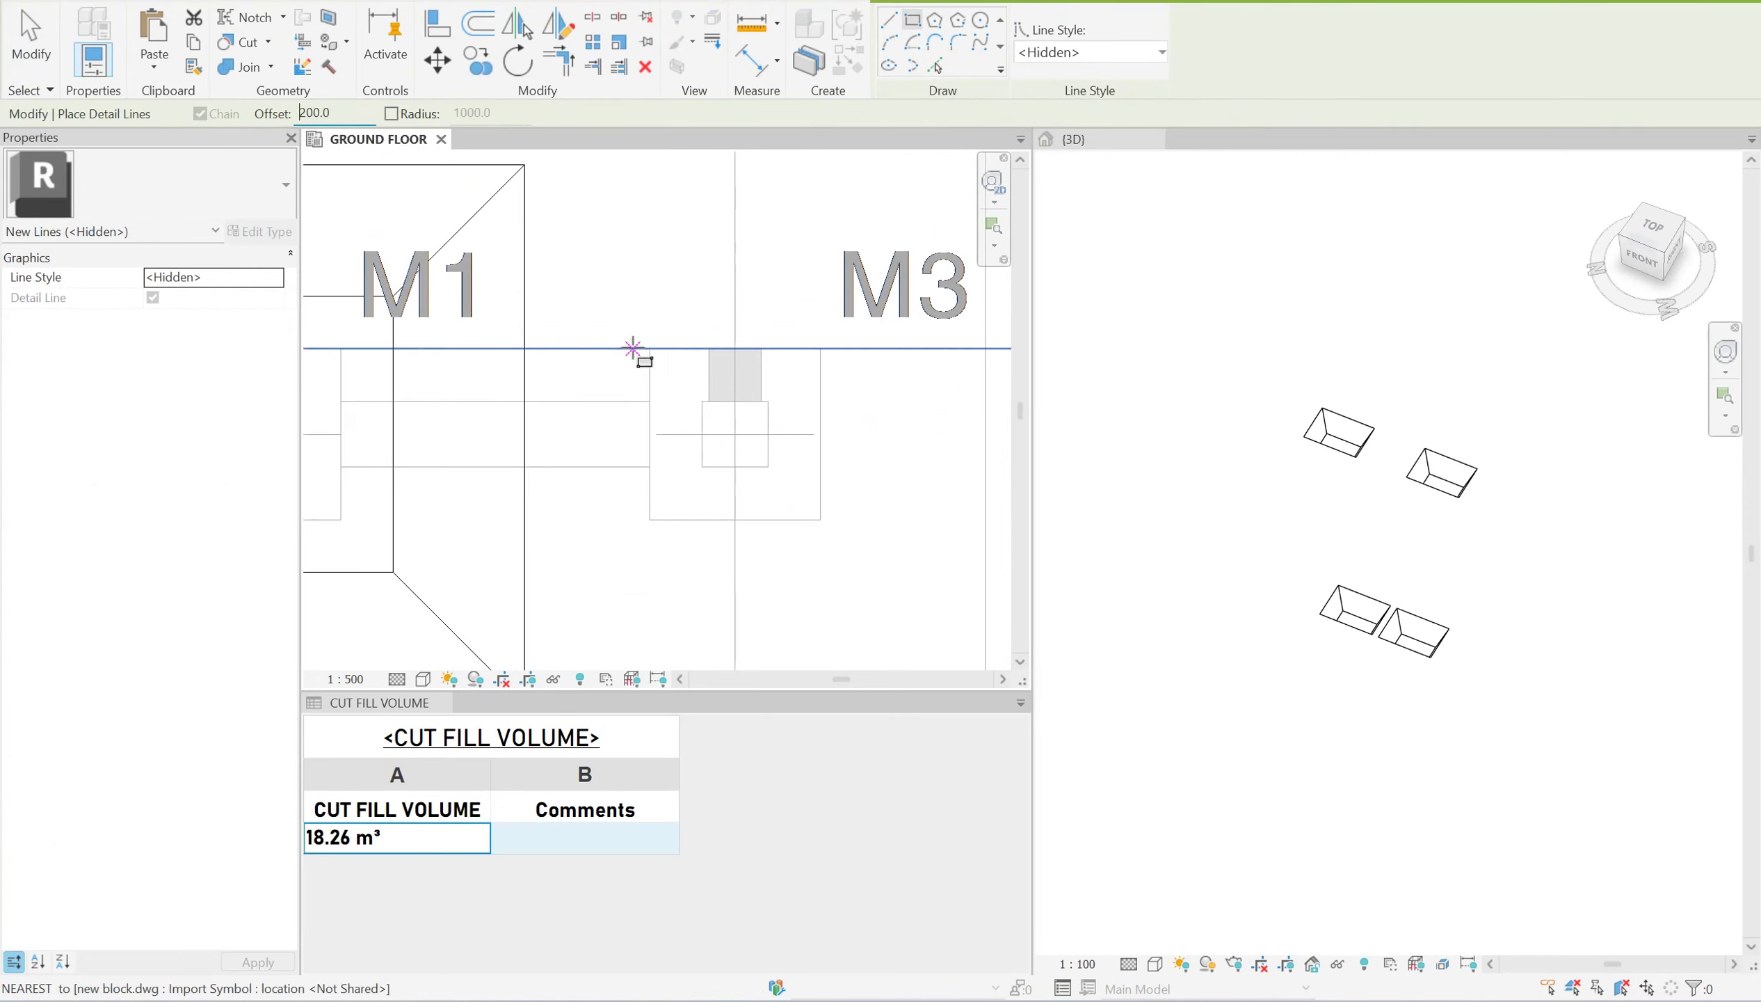
click(649, 348)
click(817, 517)
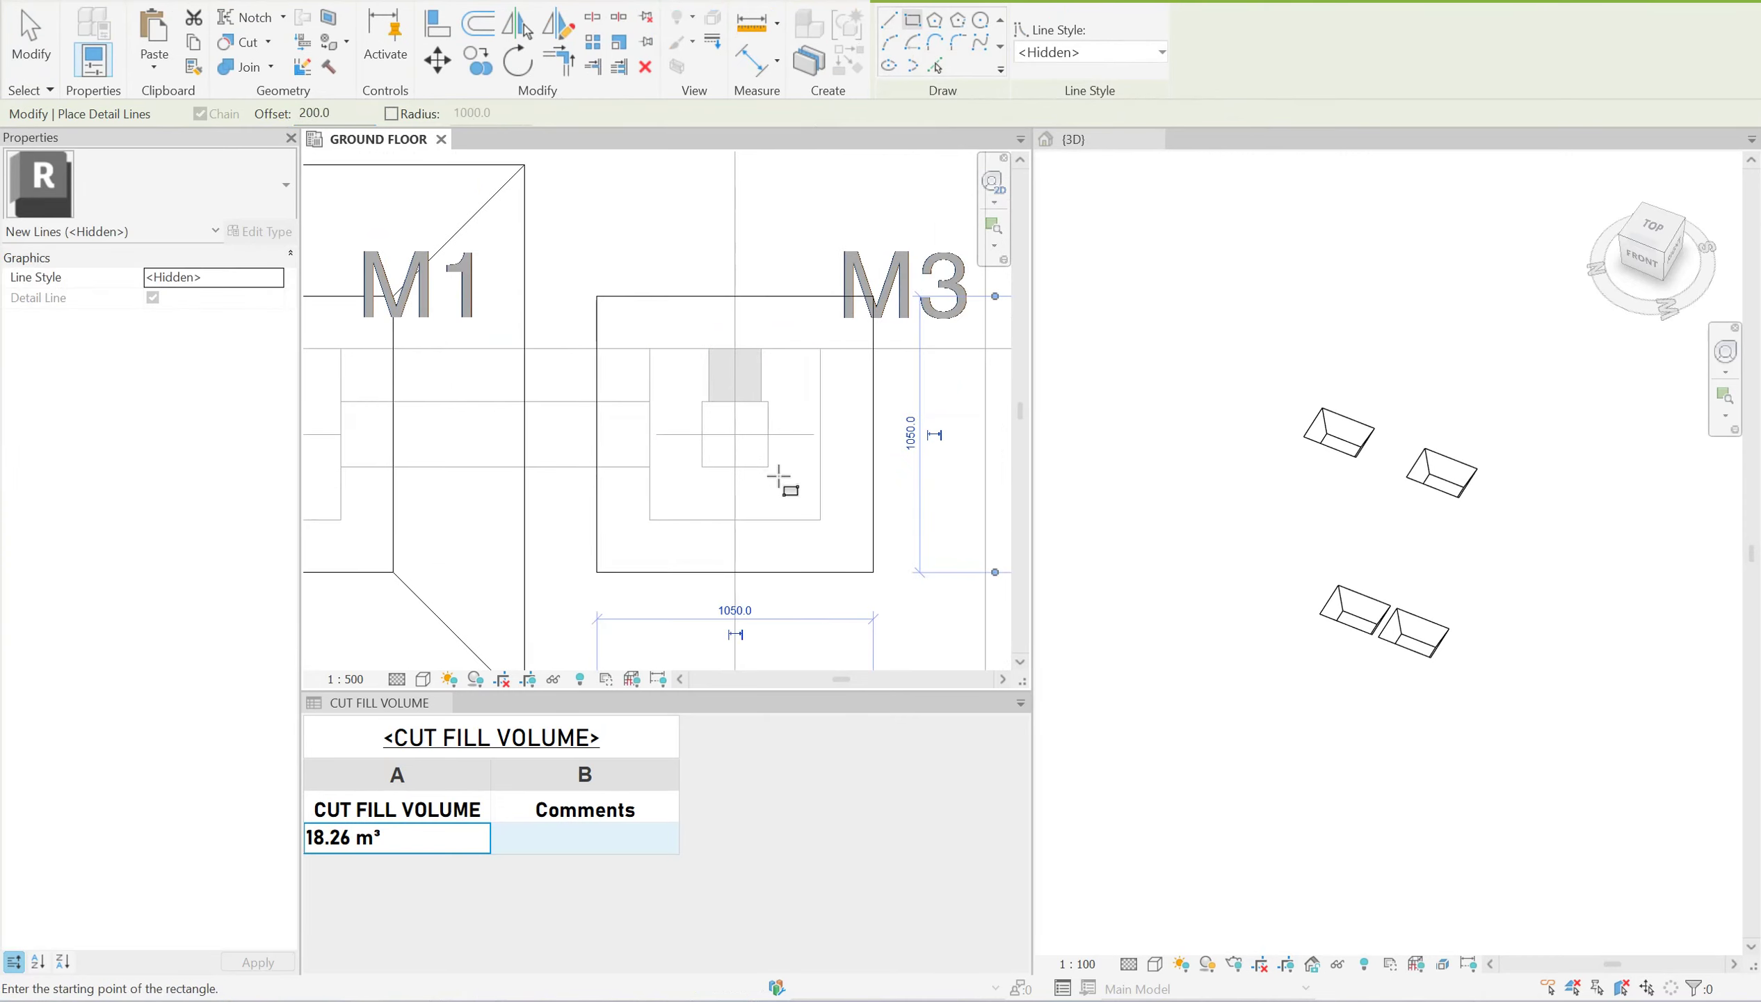
Finish the detail lines and select the cut-base foundation at M1.
scroll(776, 475, down, 3)
scroll(728, 445, up, 1)
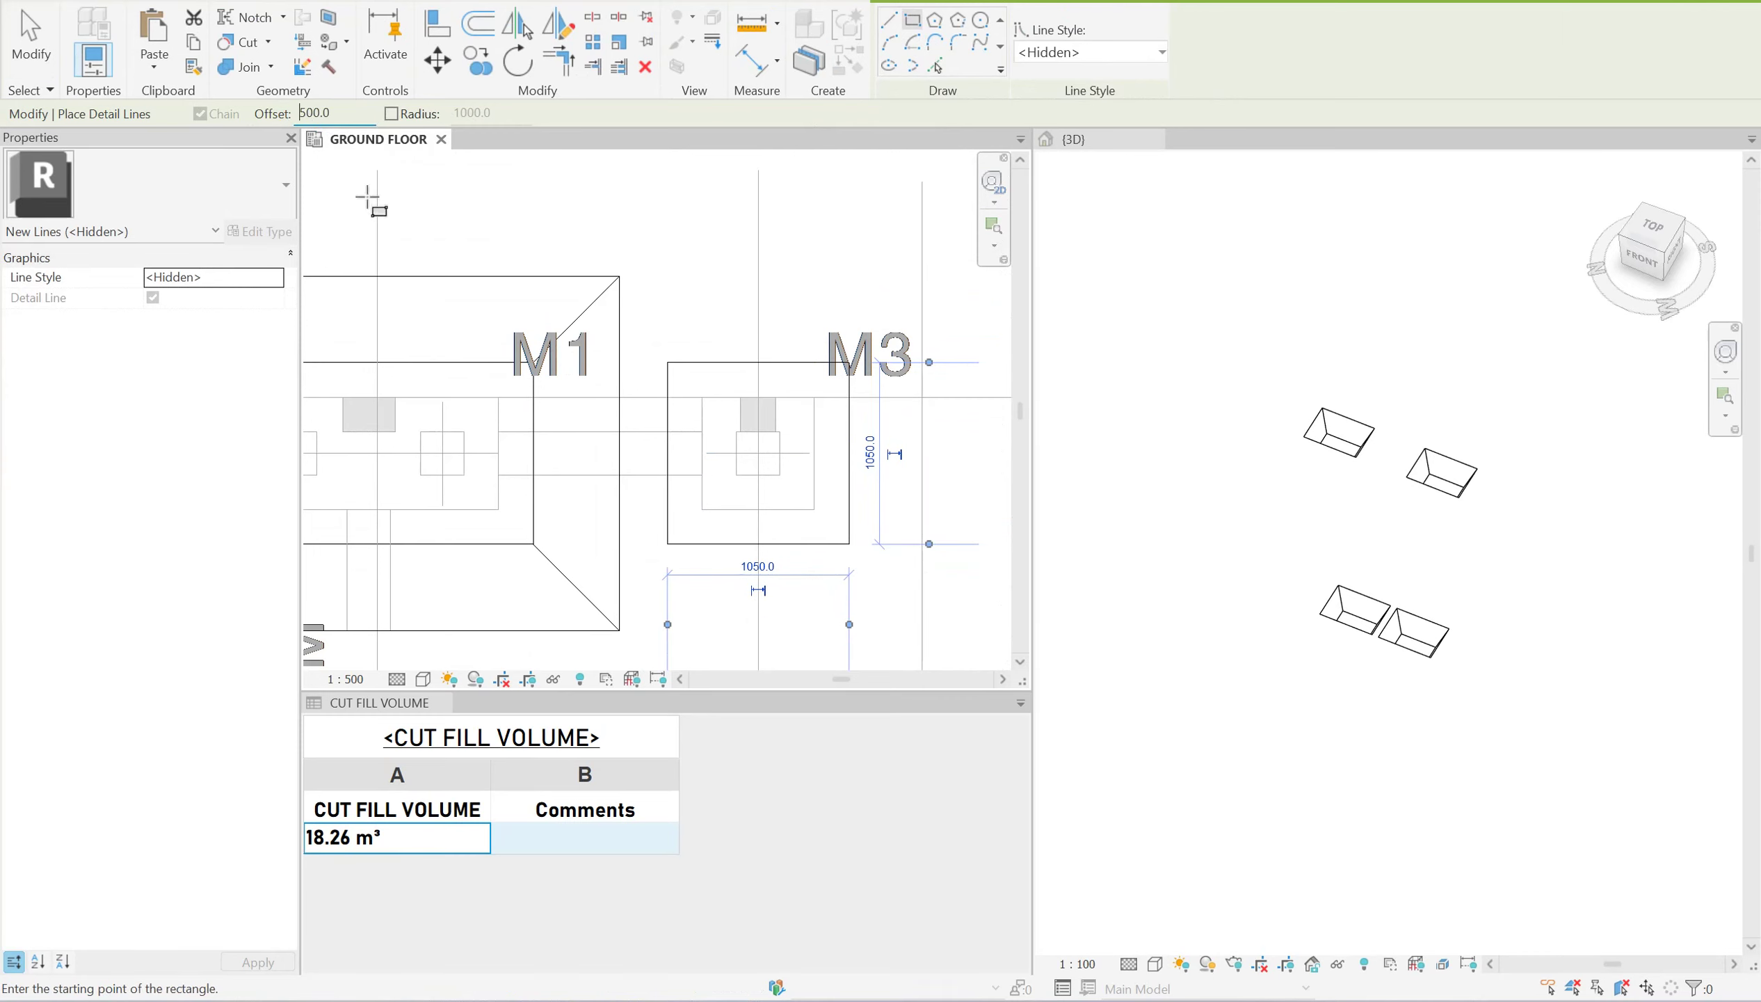
scroll(680, 395, up, 1)
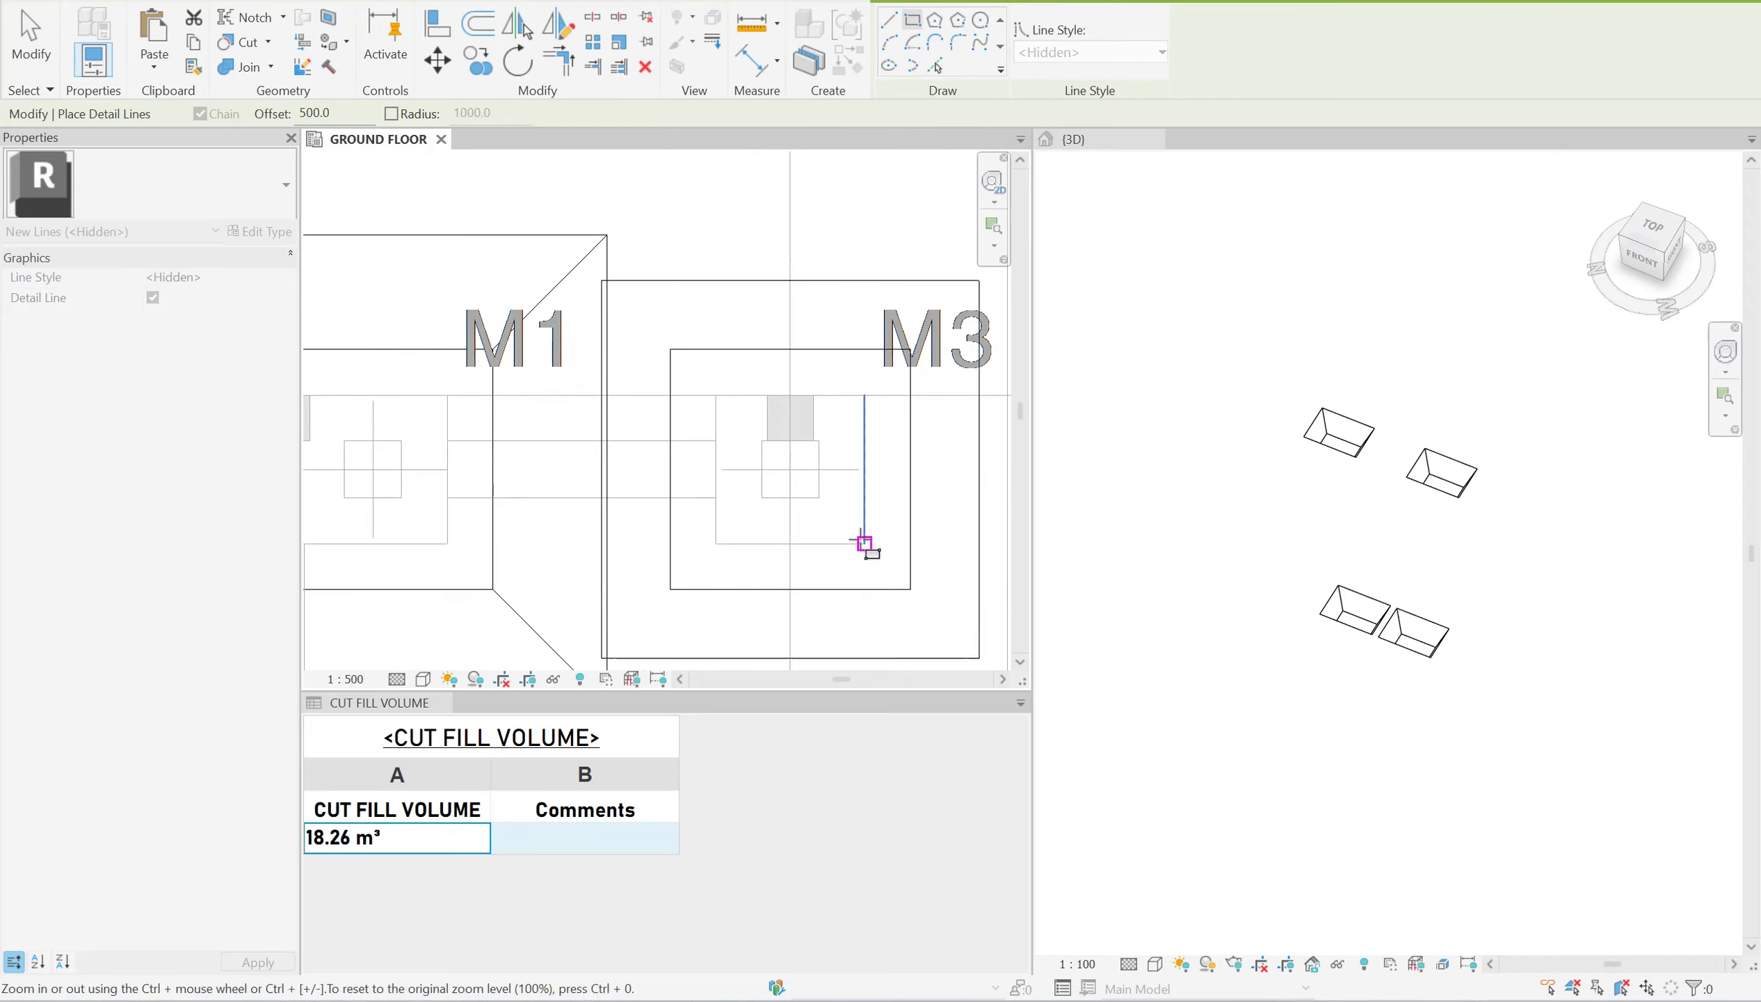
scroll(826, 510, down, 2)
key(Escape)
key(Escape)
click(657, 482)
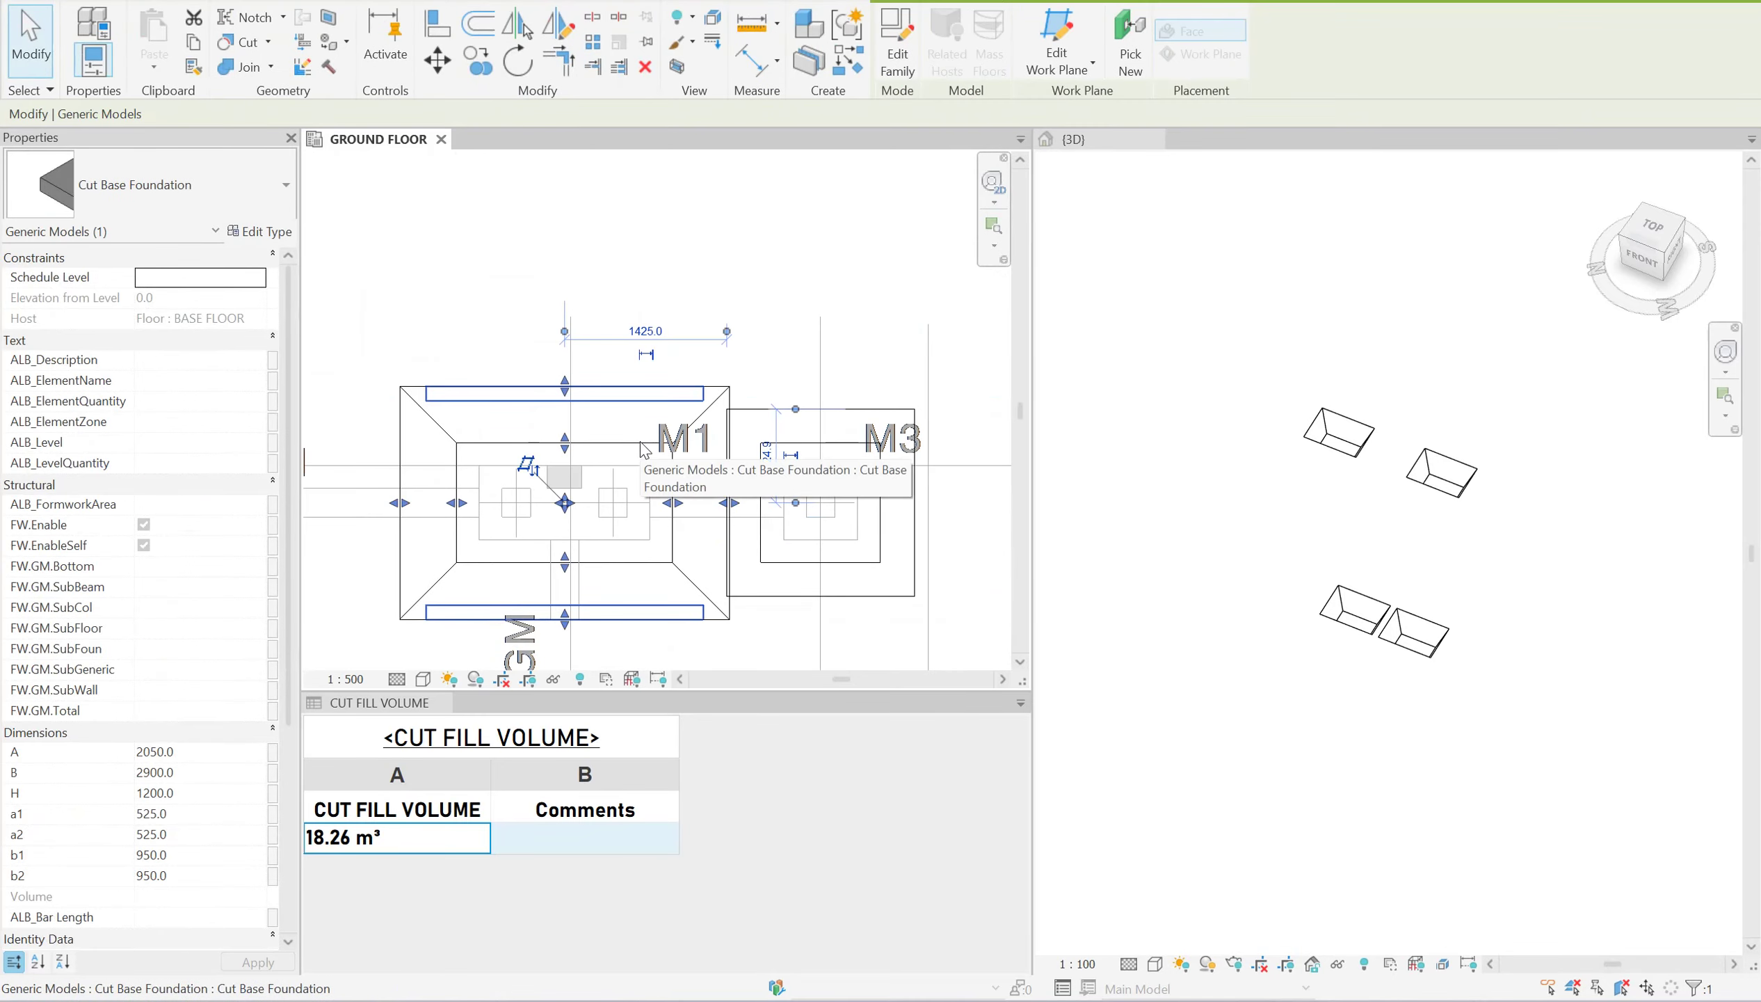
scroll(699, 531, down, 2)
Add a 4500 aligned dimension to the left of the footing section detail.
scroll(699, 489, down, 3)
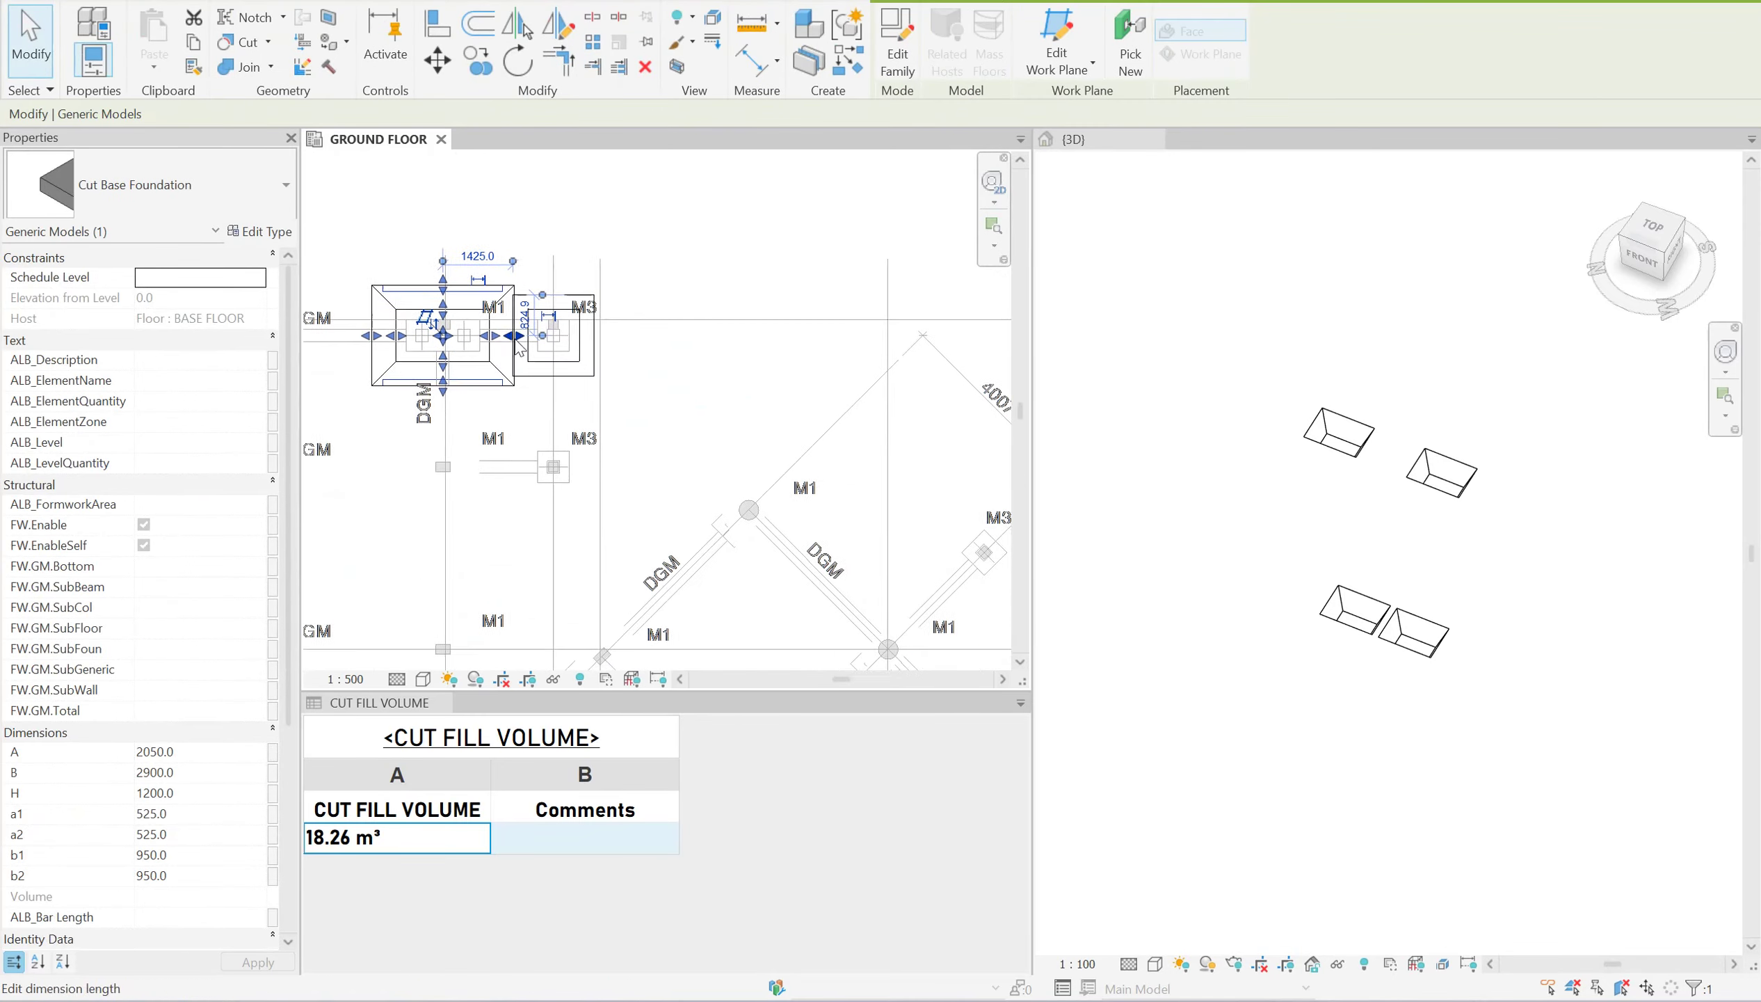
mouse_move(677, 388)
middle_down()
mouse_move(853, 457)
mouse_move(715, 329)
middle_up()
scroll(716, 329, up, 5)
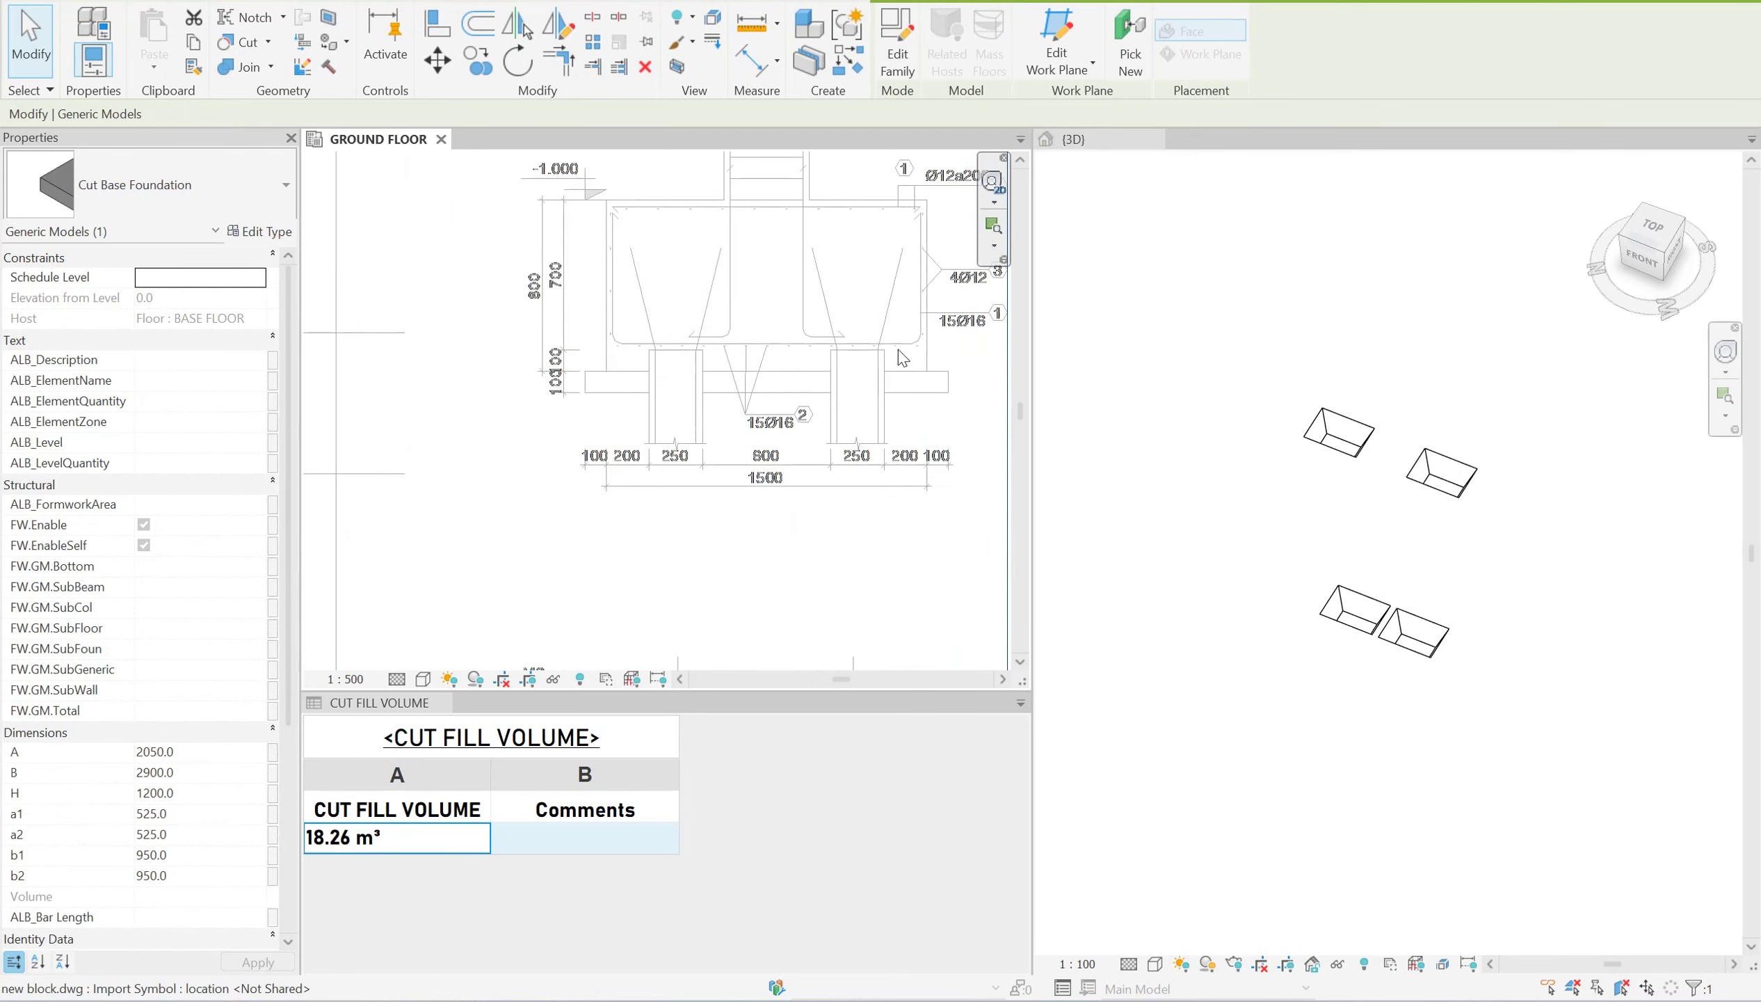
key(Escape)
middle_drag(623, 399, 720, 490)
key(d)
key(i)
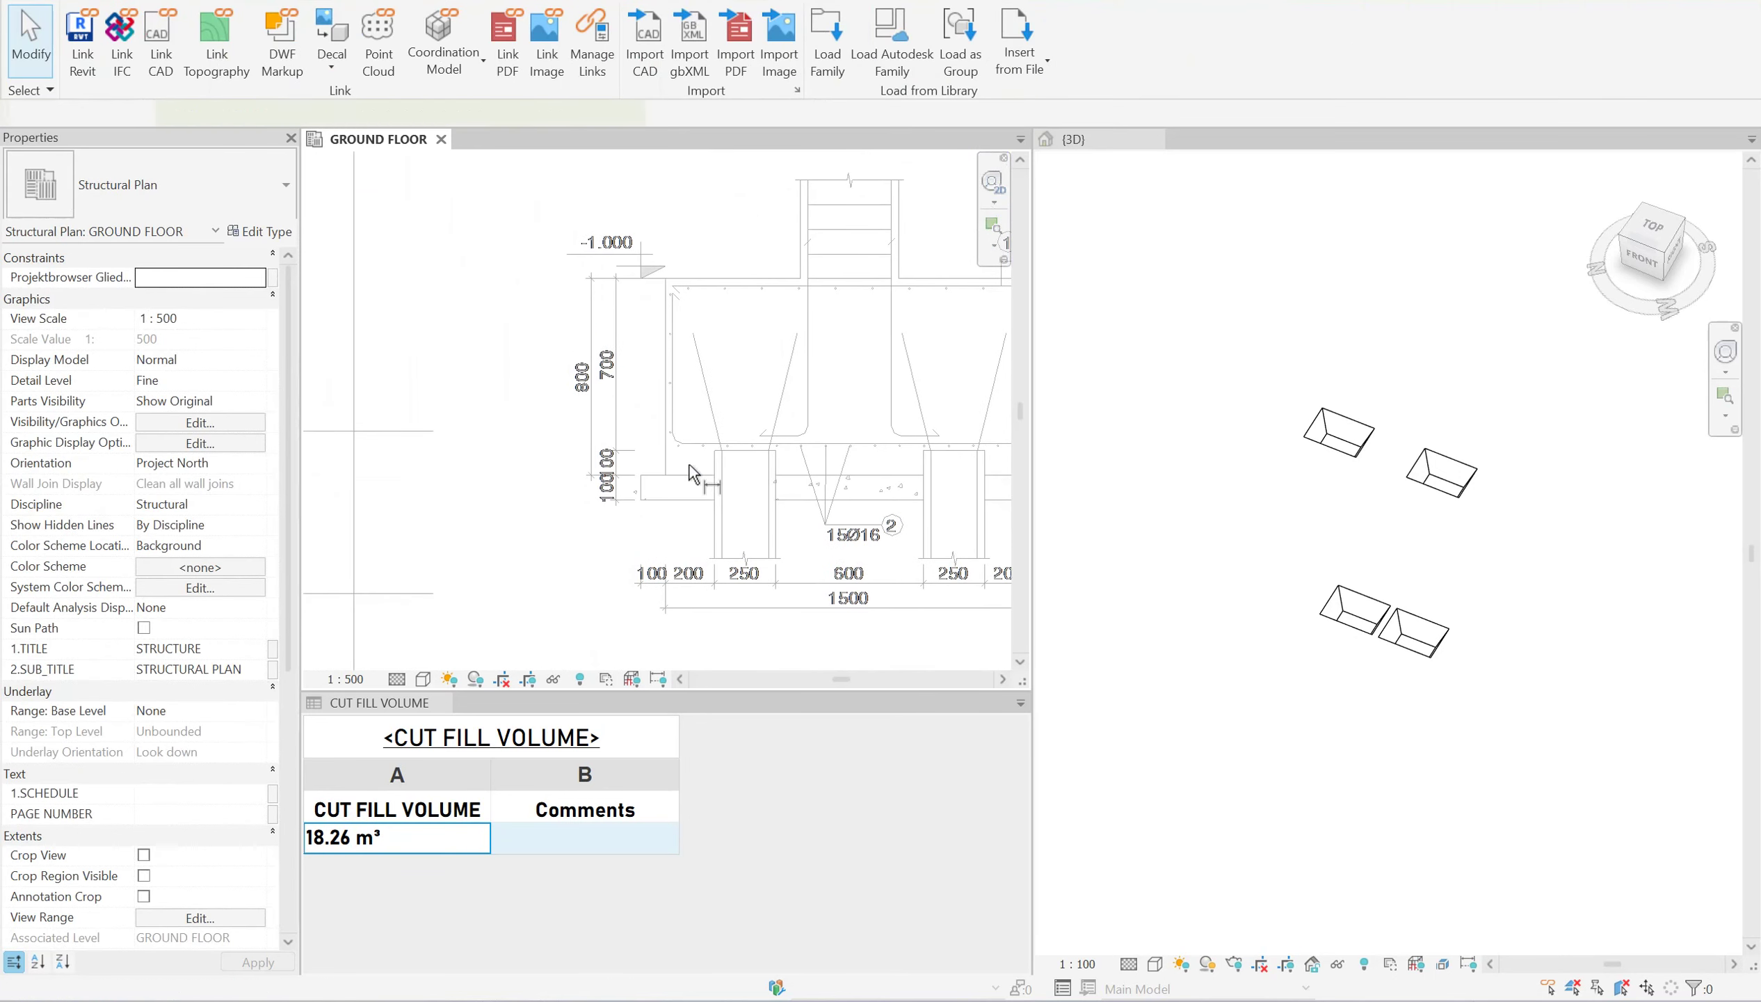
click(511, 391)
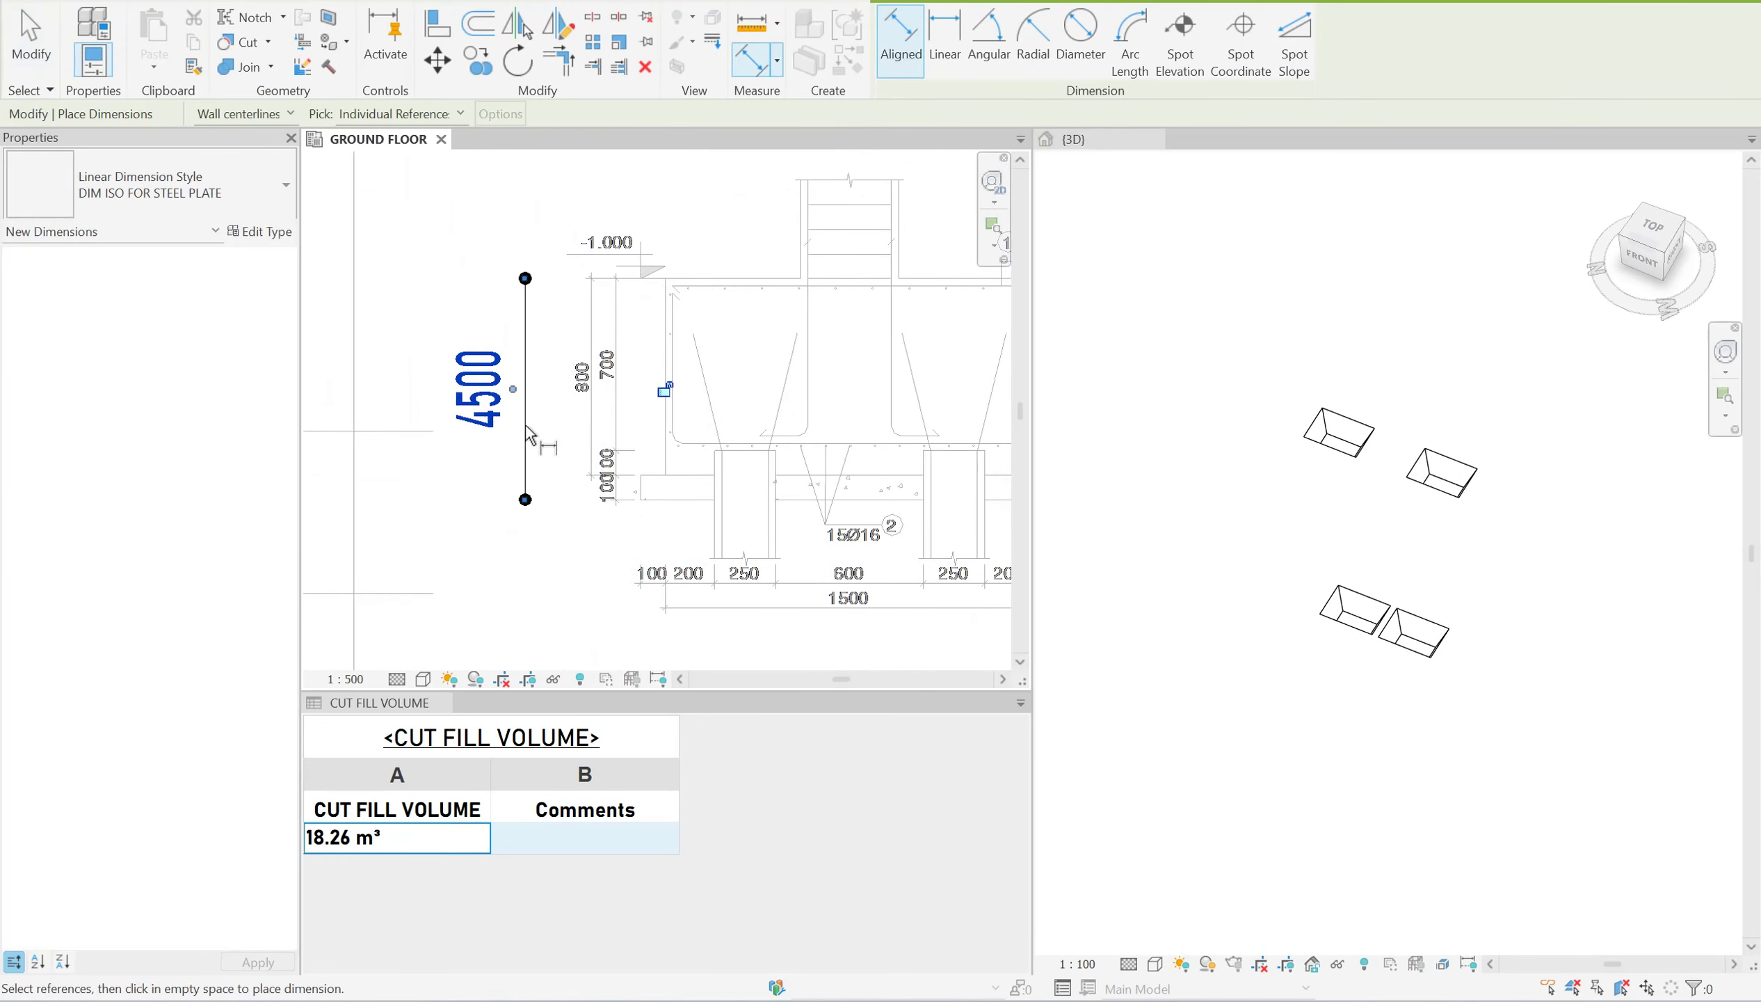
scroll(489, 426, down, 2)
key(Escape)
key(Escape)
scroll(583, 412, up, 2)
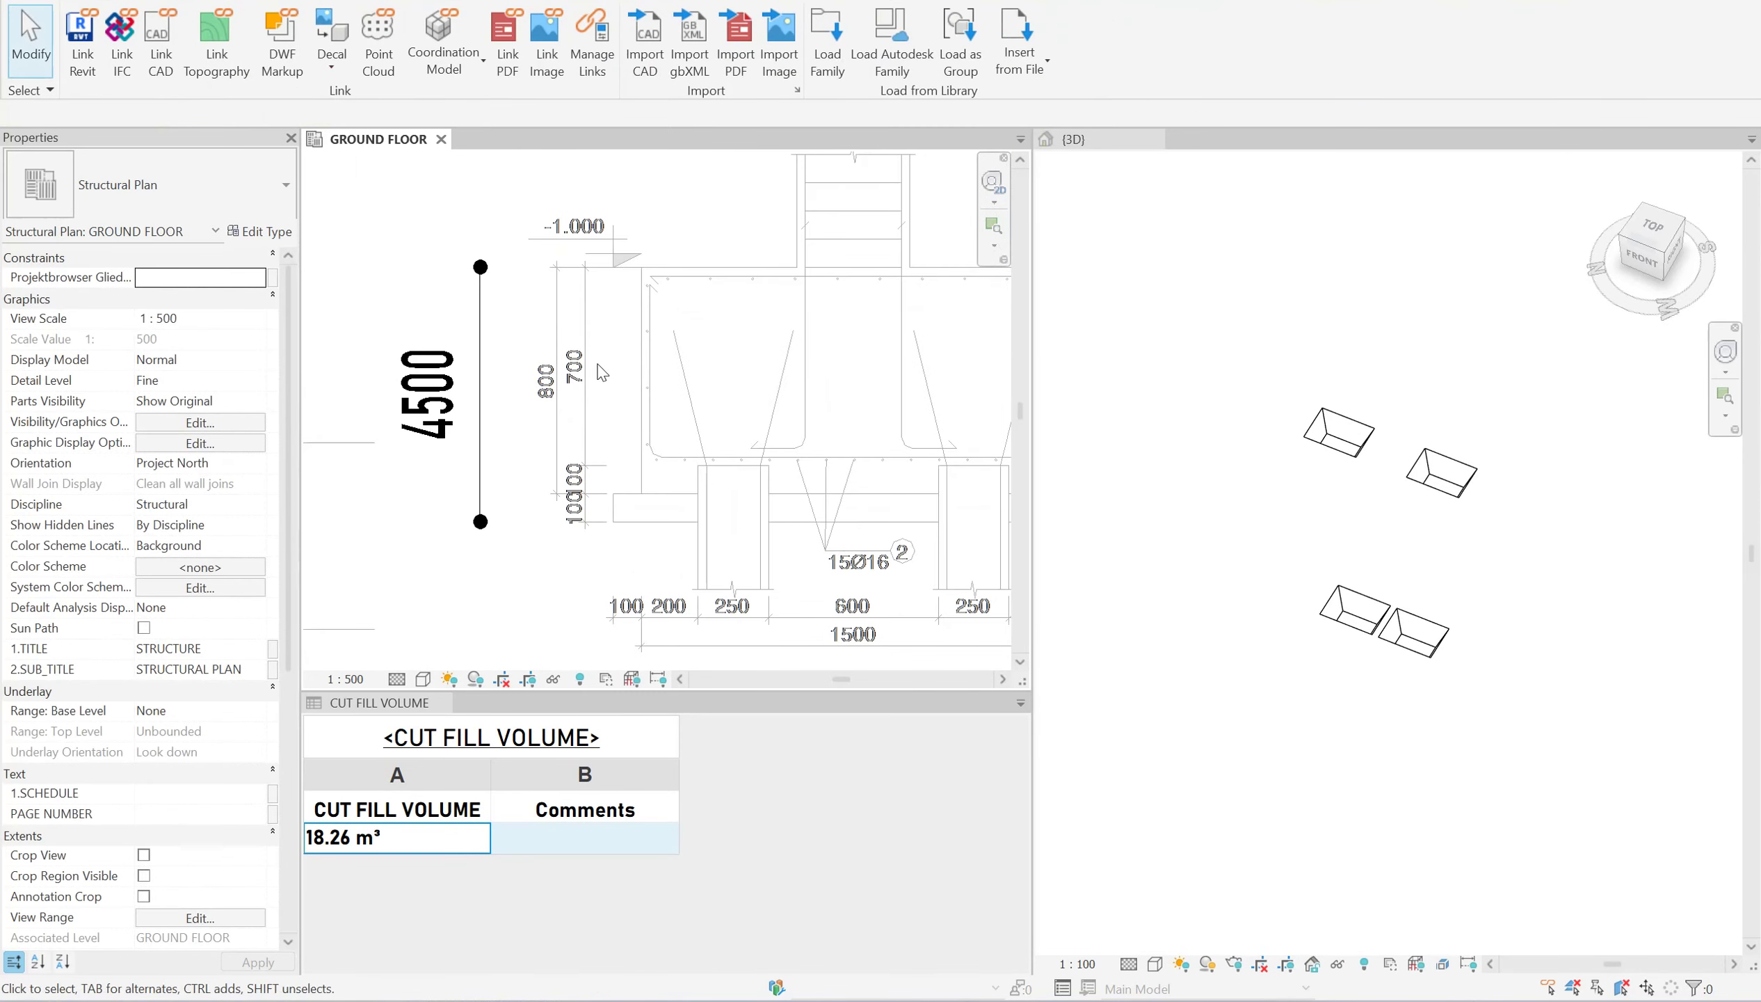
scroll(560, 473, down, 1)
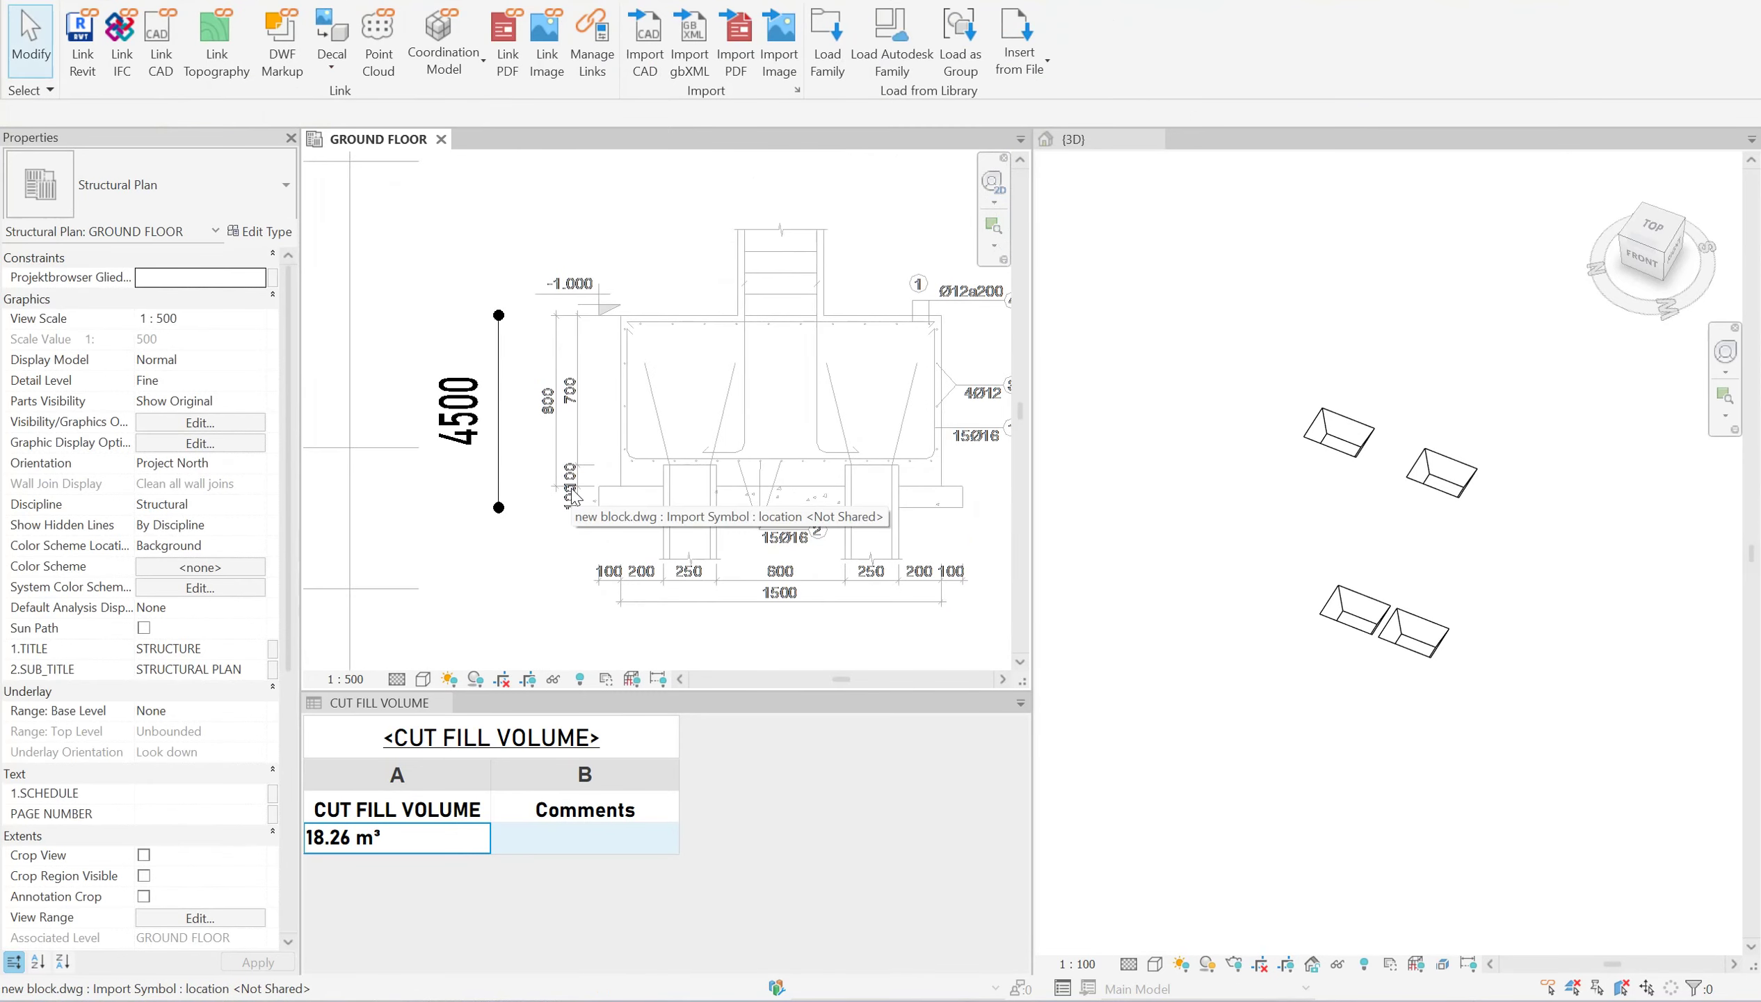
scroll(572, 496, down, 3)
scroll(510, 272, up, 2)
Select all visible cut-base foundation instances and set their depth H to 900.
scroll(495, 262, up, 1)
click(494, 263)
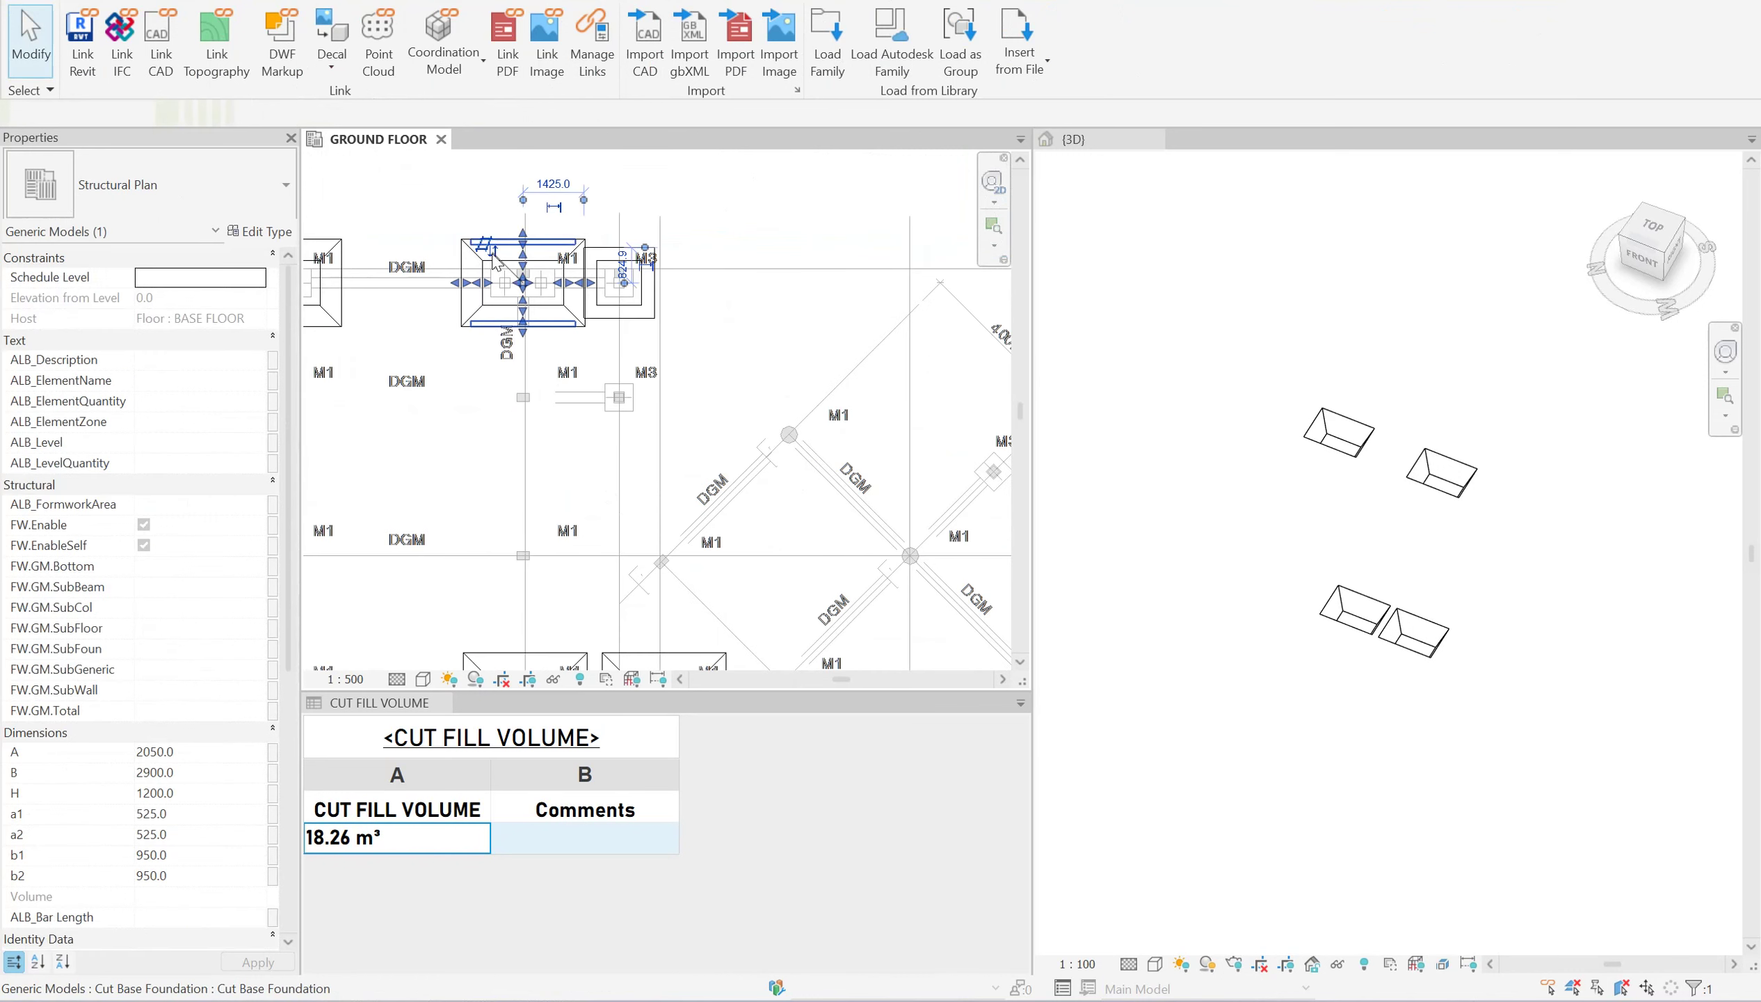
right_click(494, 258)
mouse_move(672, 533)
click(842, 523)
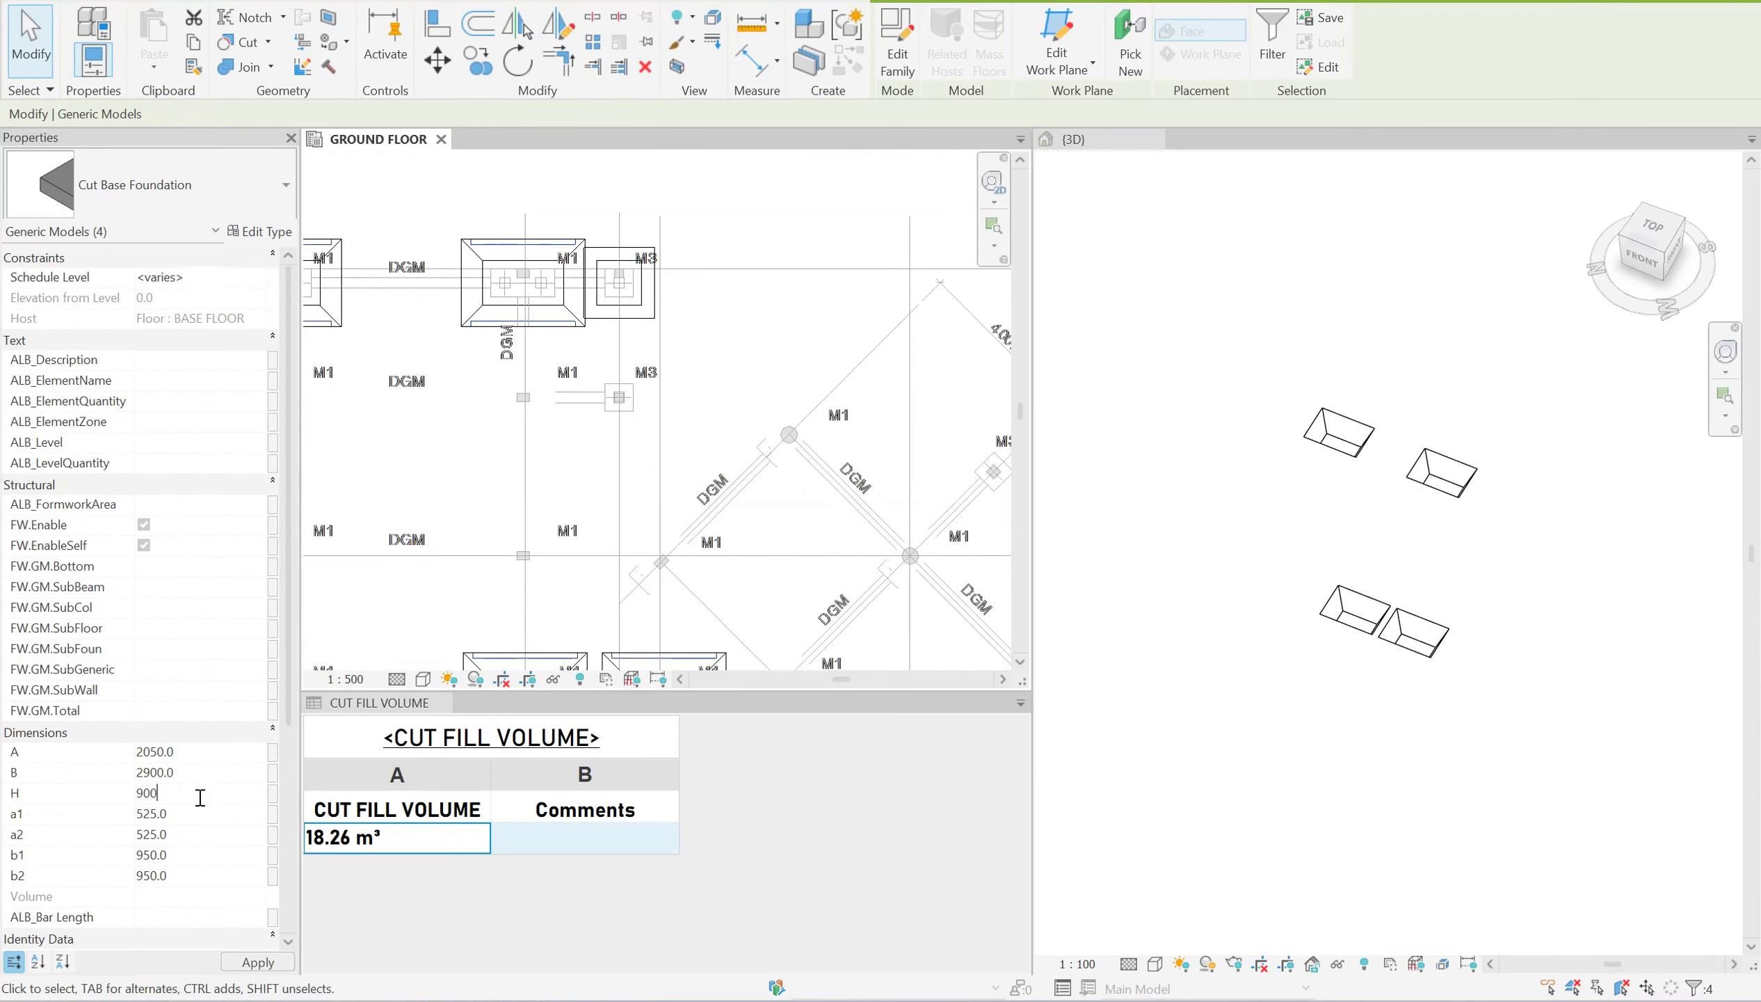
key(Return)
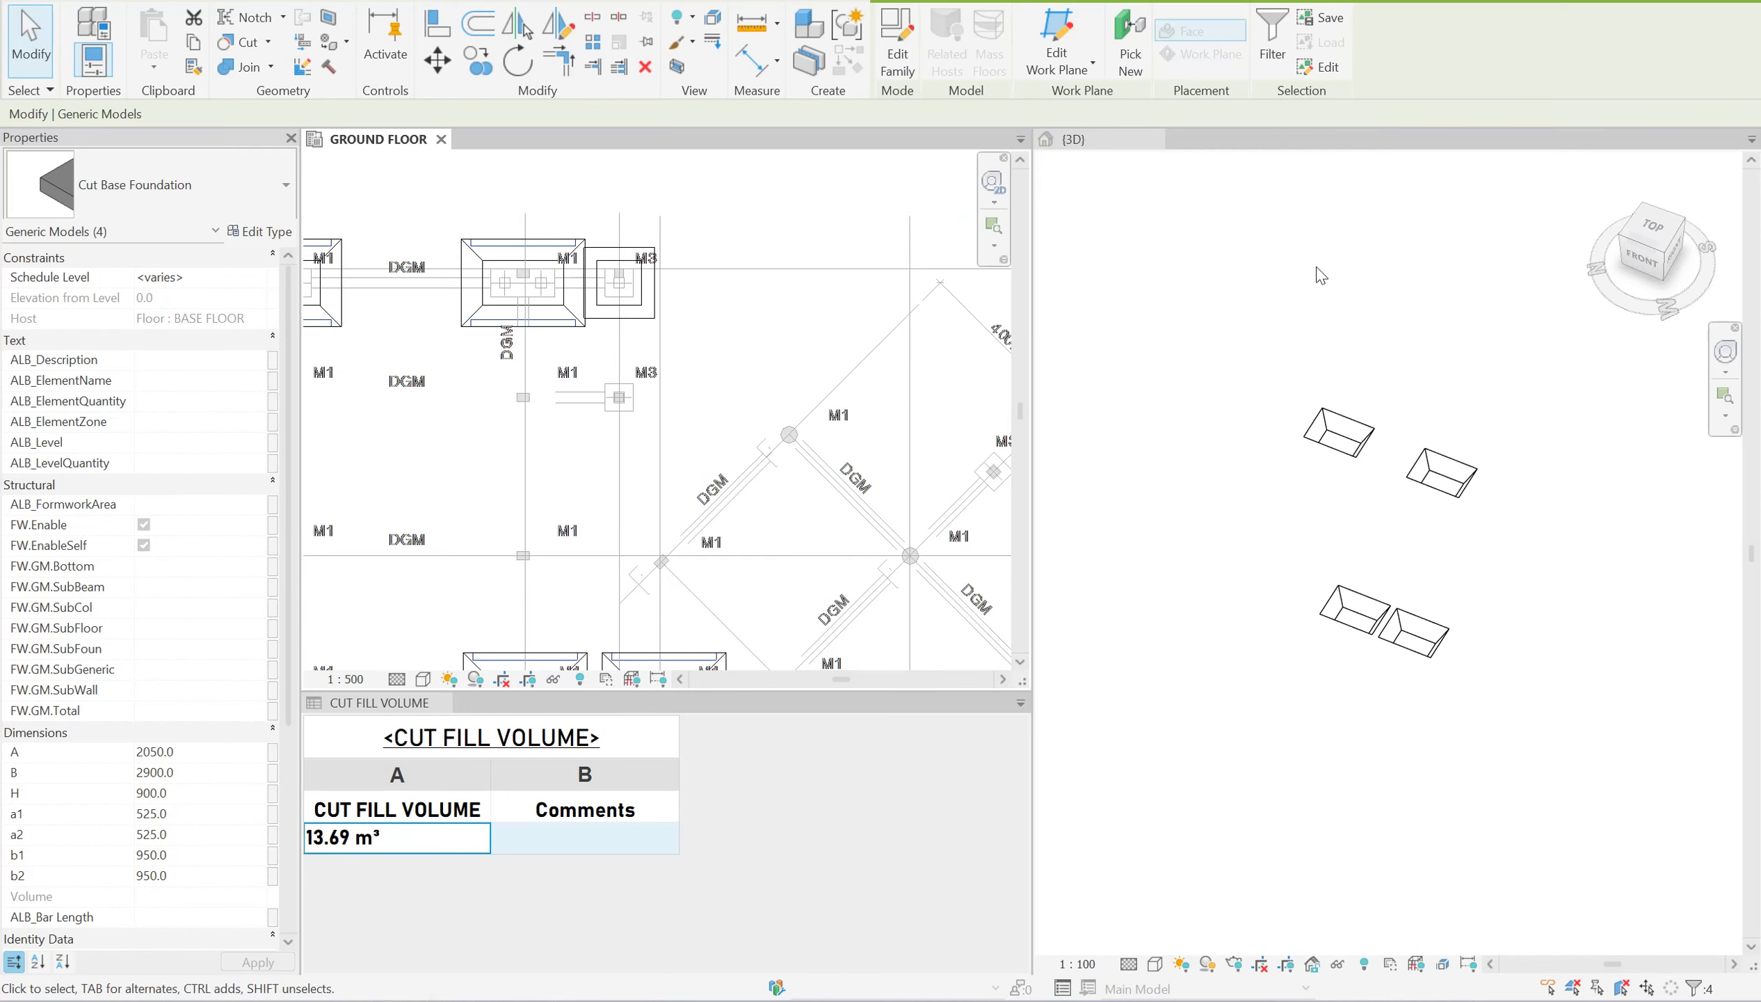
Check the 3D model and CUT FILL VOLUME schedule, now 13.69 m³.
shift+middle_drag(1321, 276, 1356, 489)
click(517, 839)
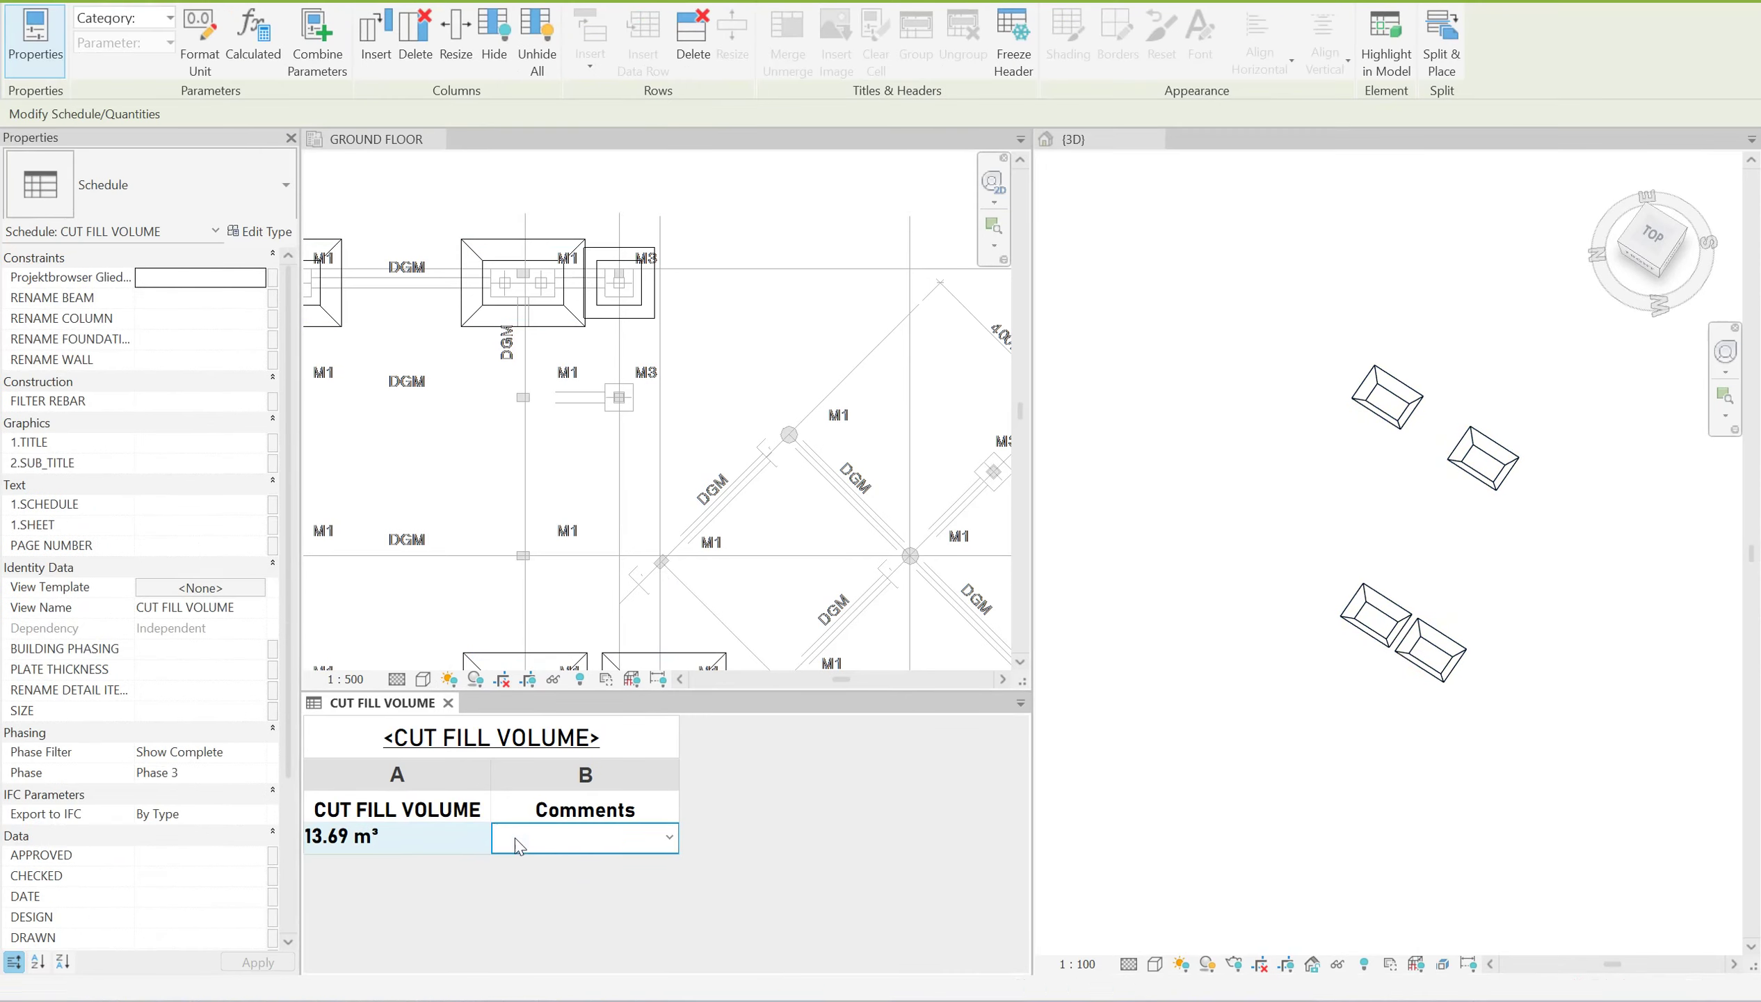
click(439, 847)
scroll(724, 370, down, 2)
click(727, 391)
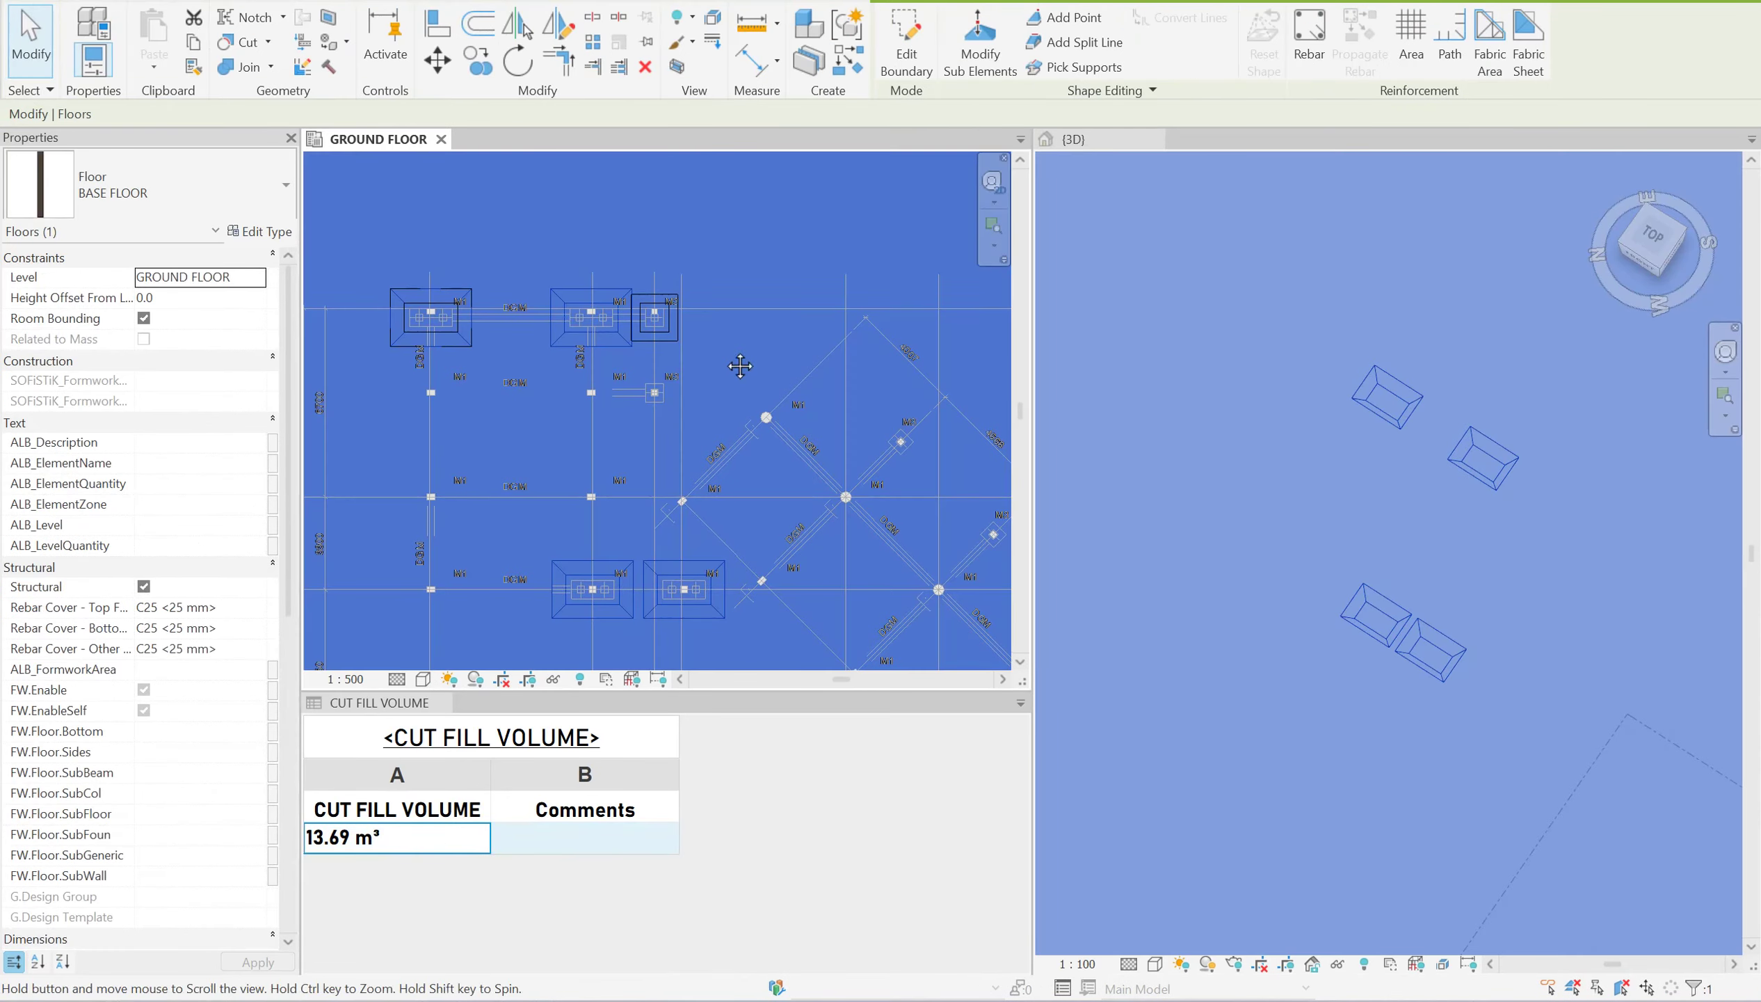
Clear the selection and change the ground floor plan's display style.
scroll(699, 408, down, 2)
key(Escape)
click(418, 688)
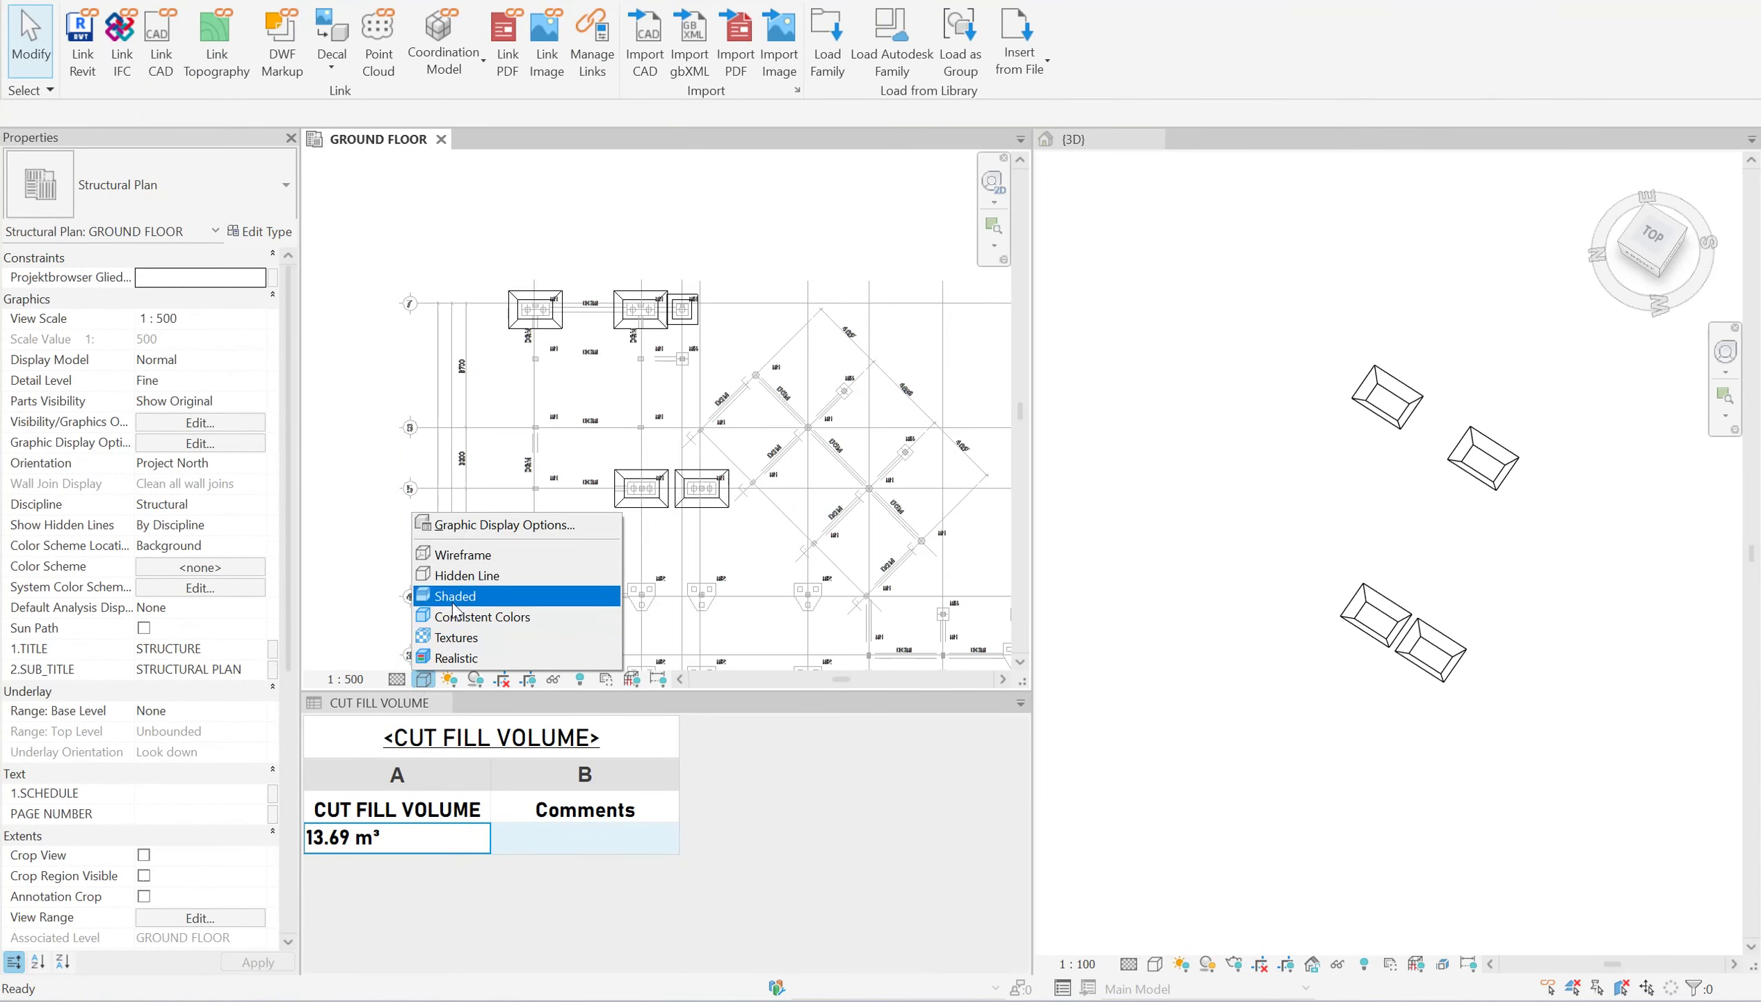
click(455, 553)
scroll(539, 356, up, 2)
scroll(538, 356, up, 2)
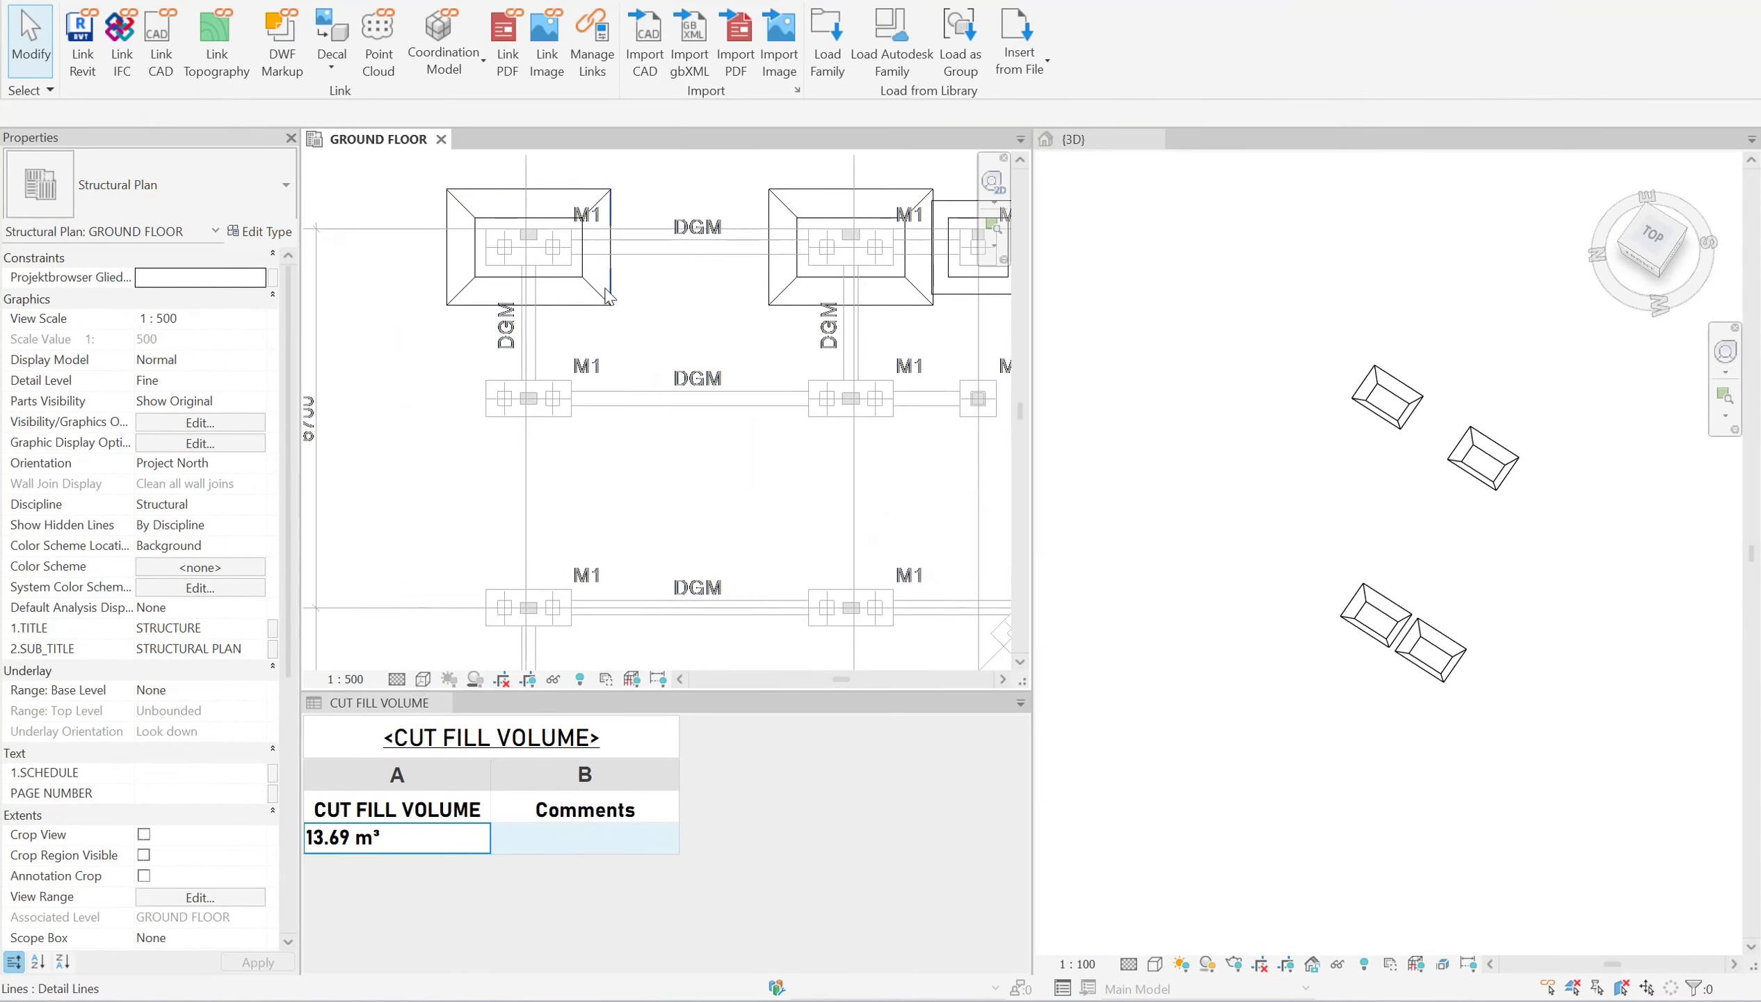
Copy the top-left cut-base foundation onto three more footings.
click(584, 302)
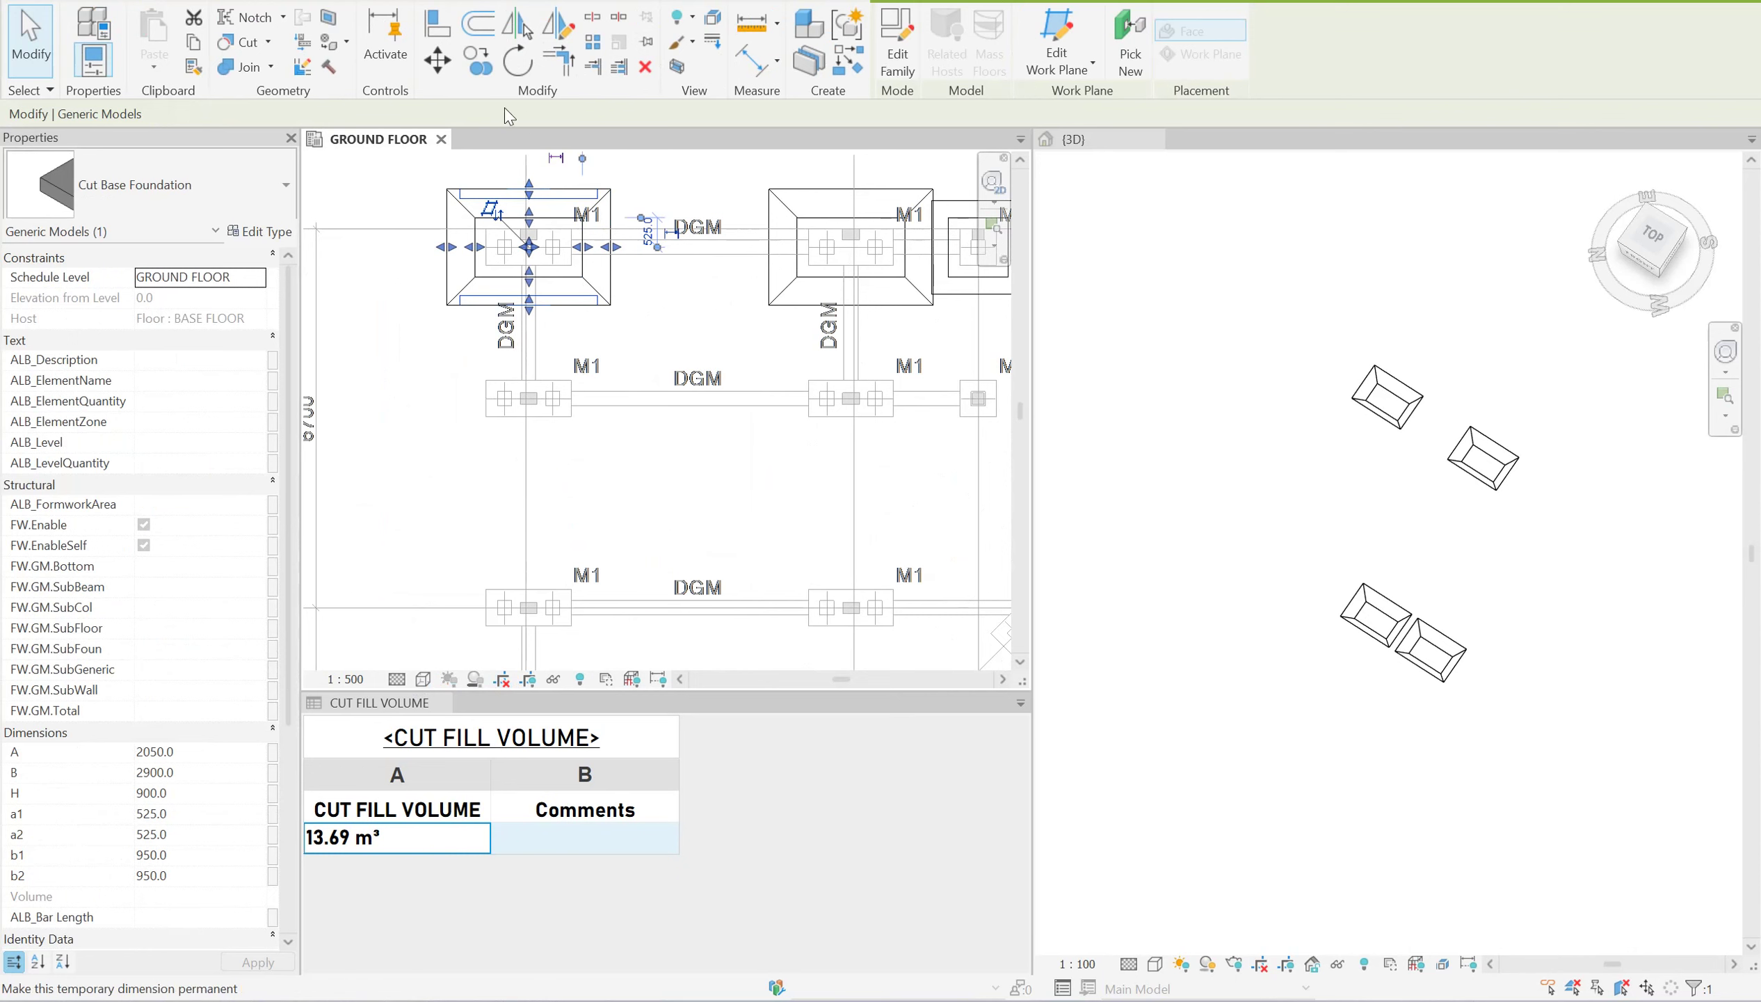
click(477, 59)
scroll(498, 295, up, 2)
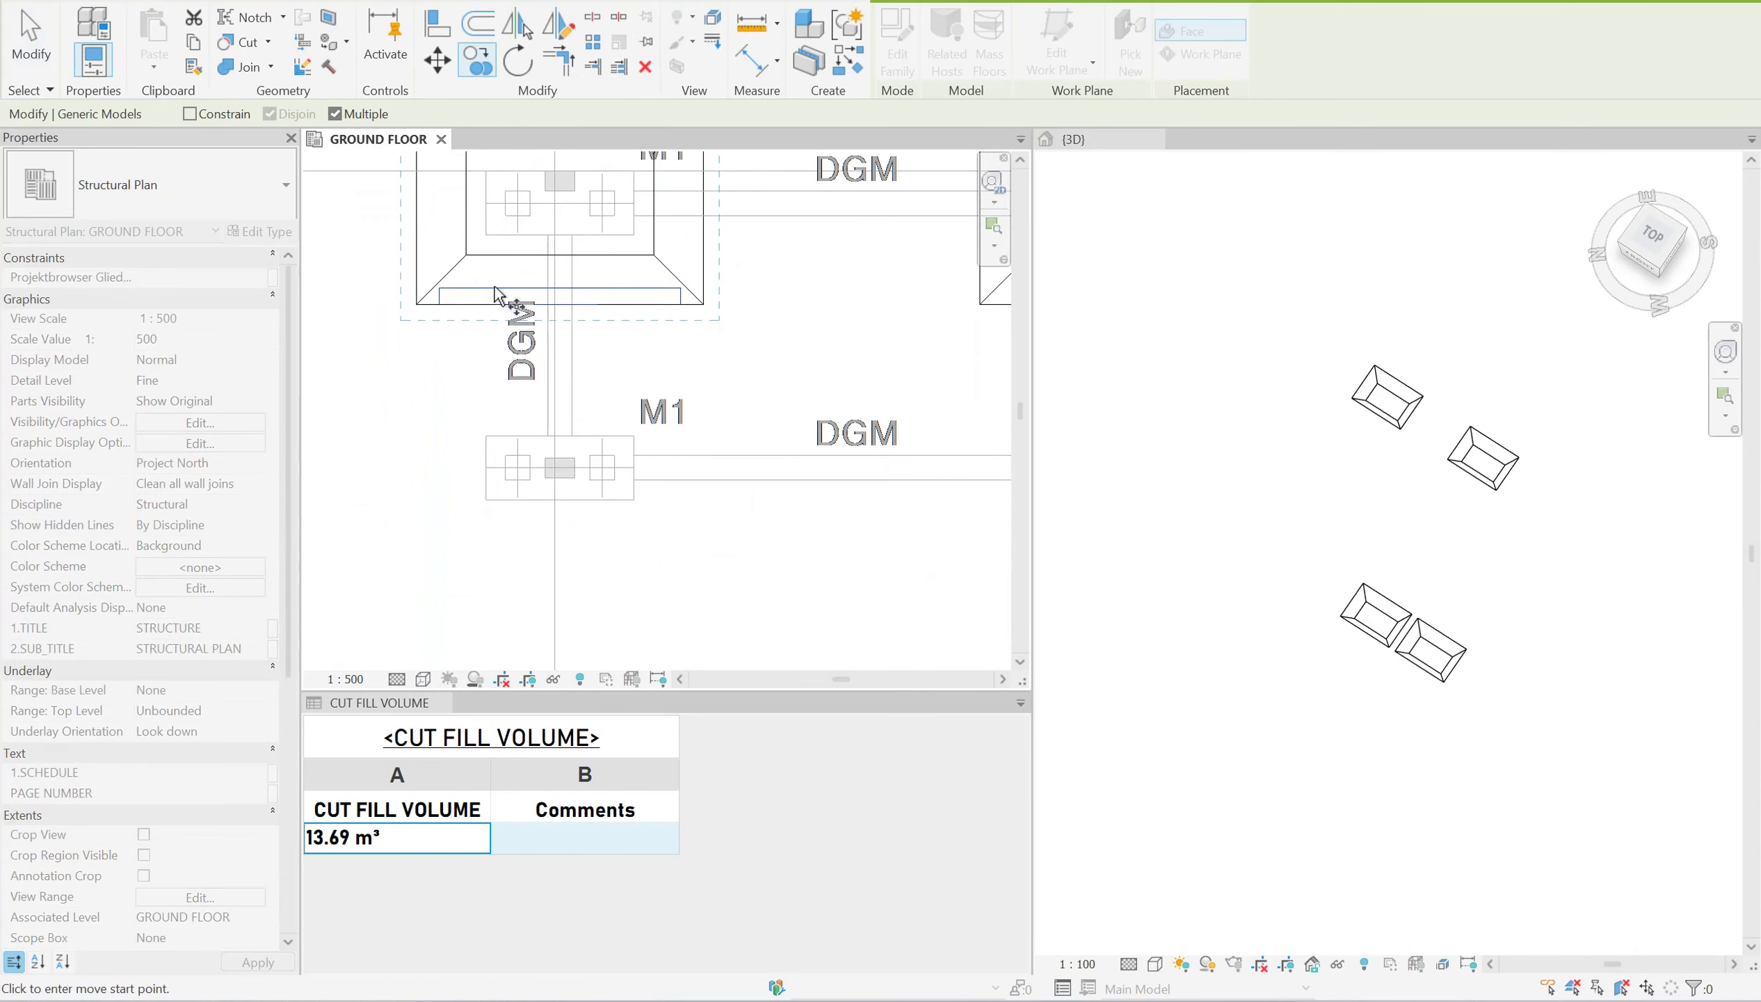
click(485, 500)
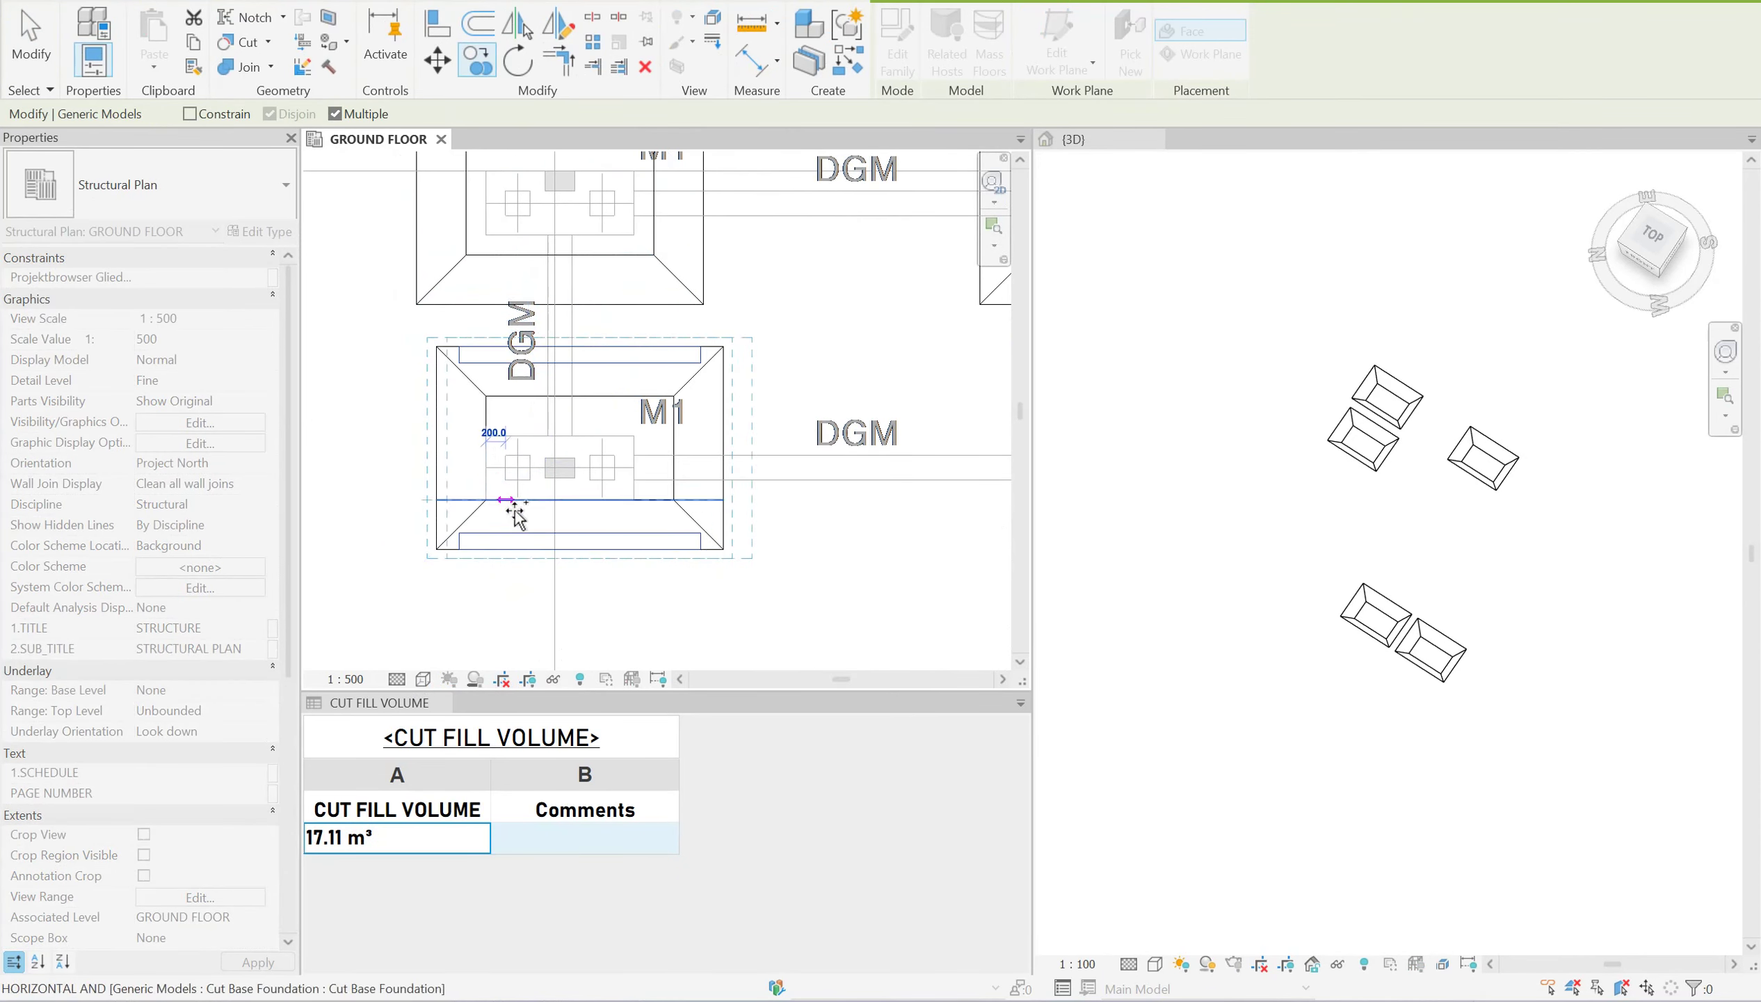
scroll(574, 479, down, 3)
scroll(739, 479, up, 2)
scroll(718, 467, up, 2)
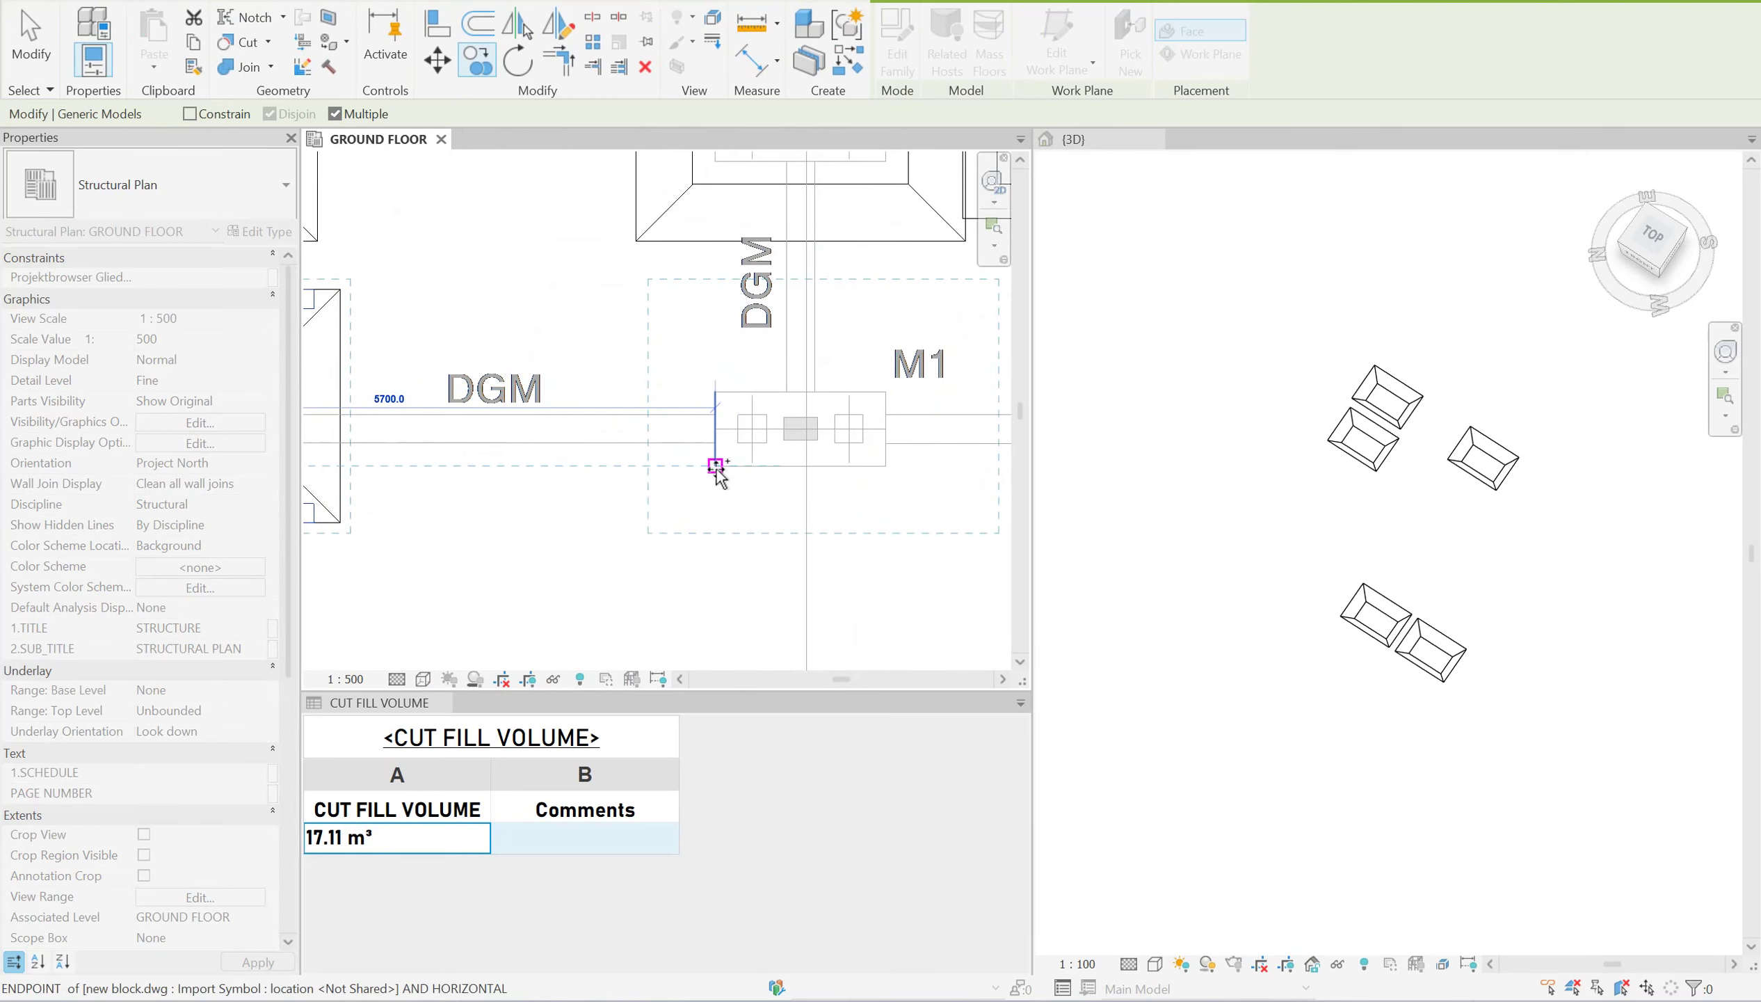
click(717, 466)
scroll(727, 474, down, 3)
scroll(735, 479, up, 2)
scroll(803, 323, up, 2)
scroll(525, 484, up, 2)
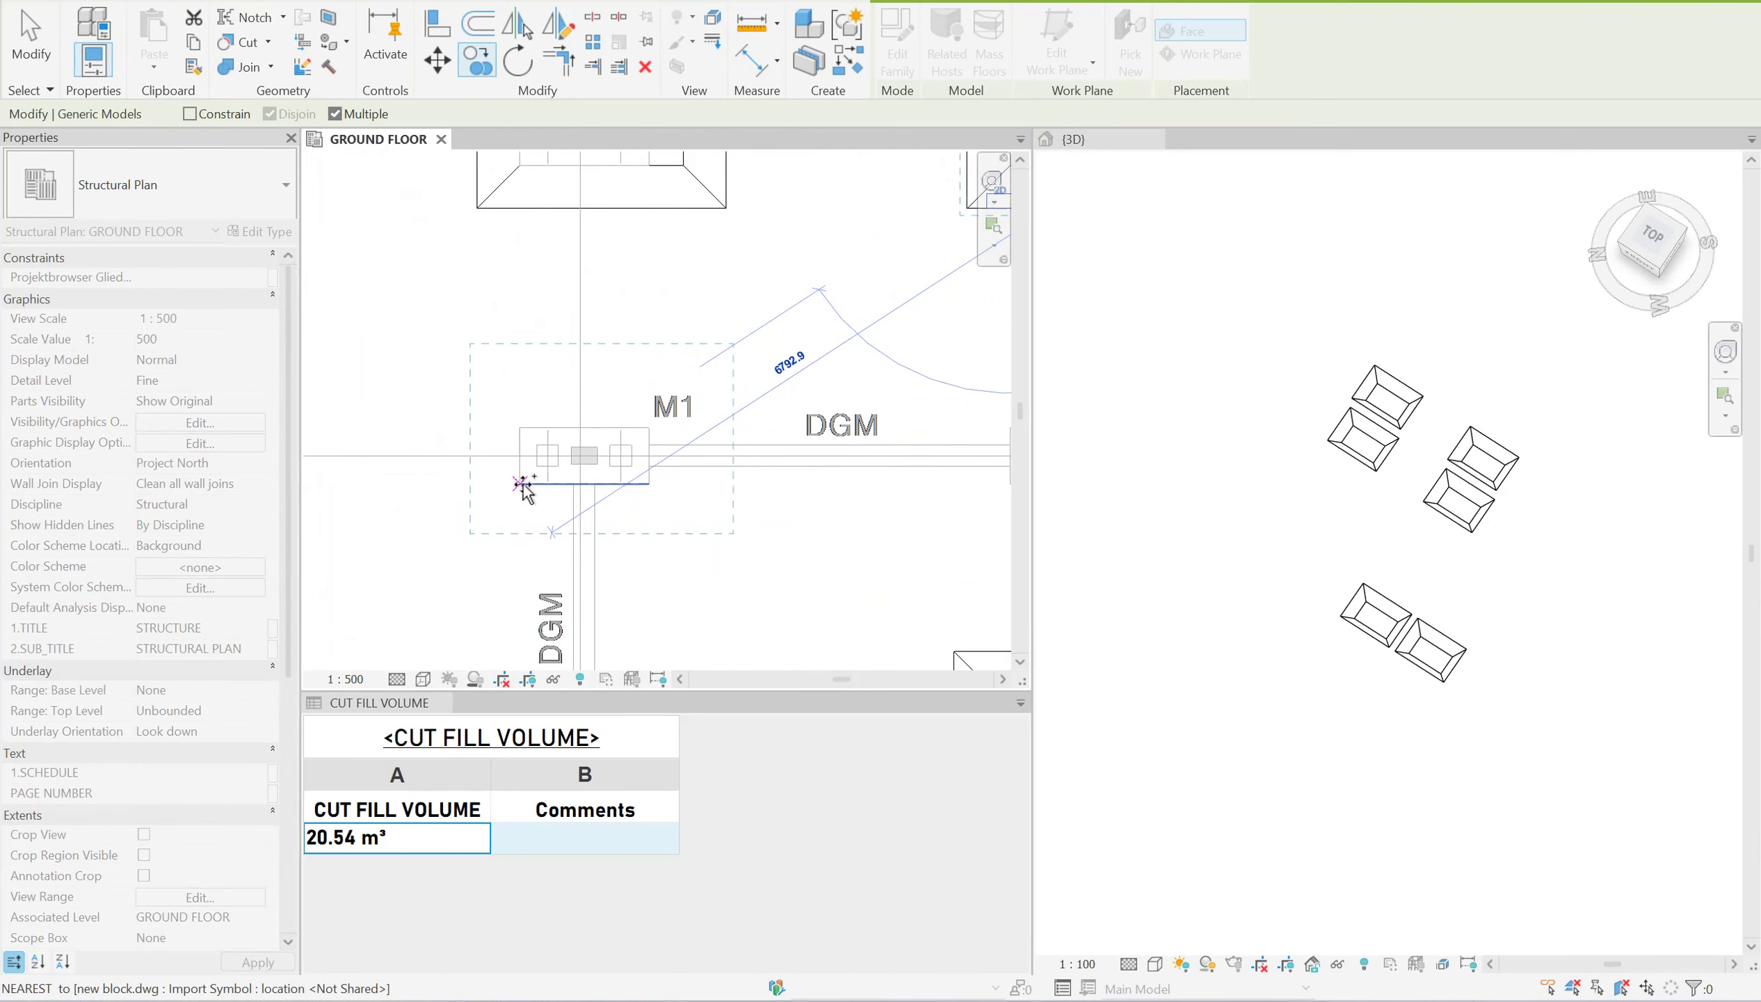
click(523, 484)
Place two further copies, then activate the CUT FILL VOLUME schedule at 30.81 m³.
scroll(539, 482, down, 3)
scroll(789, 464, up, 2)
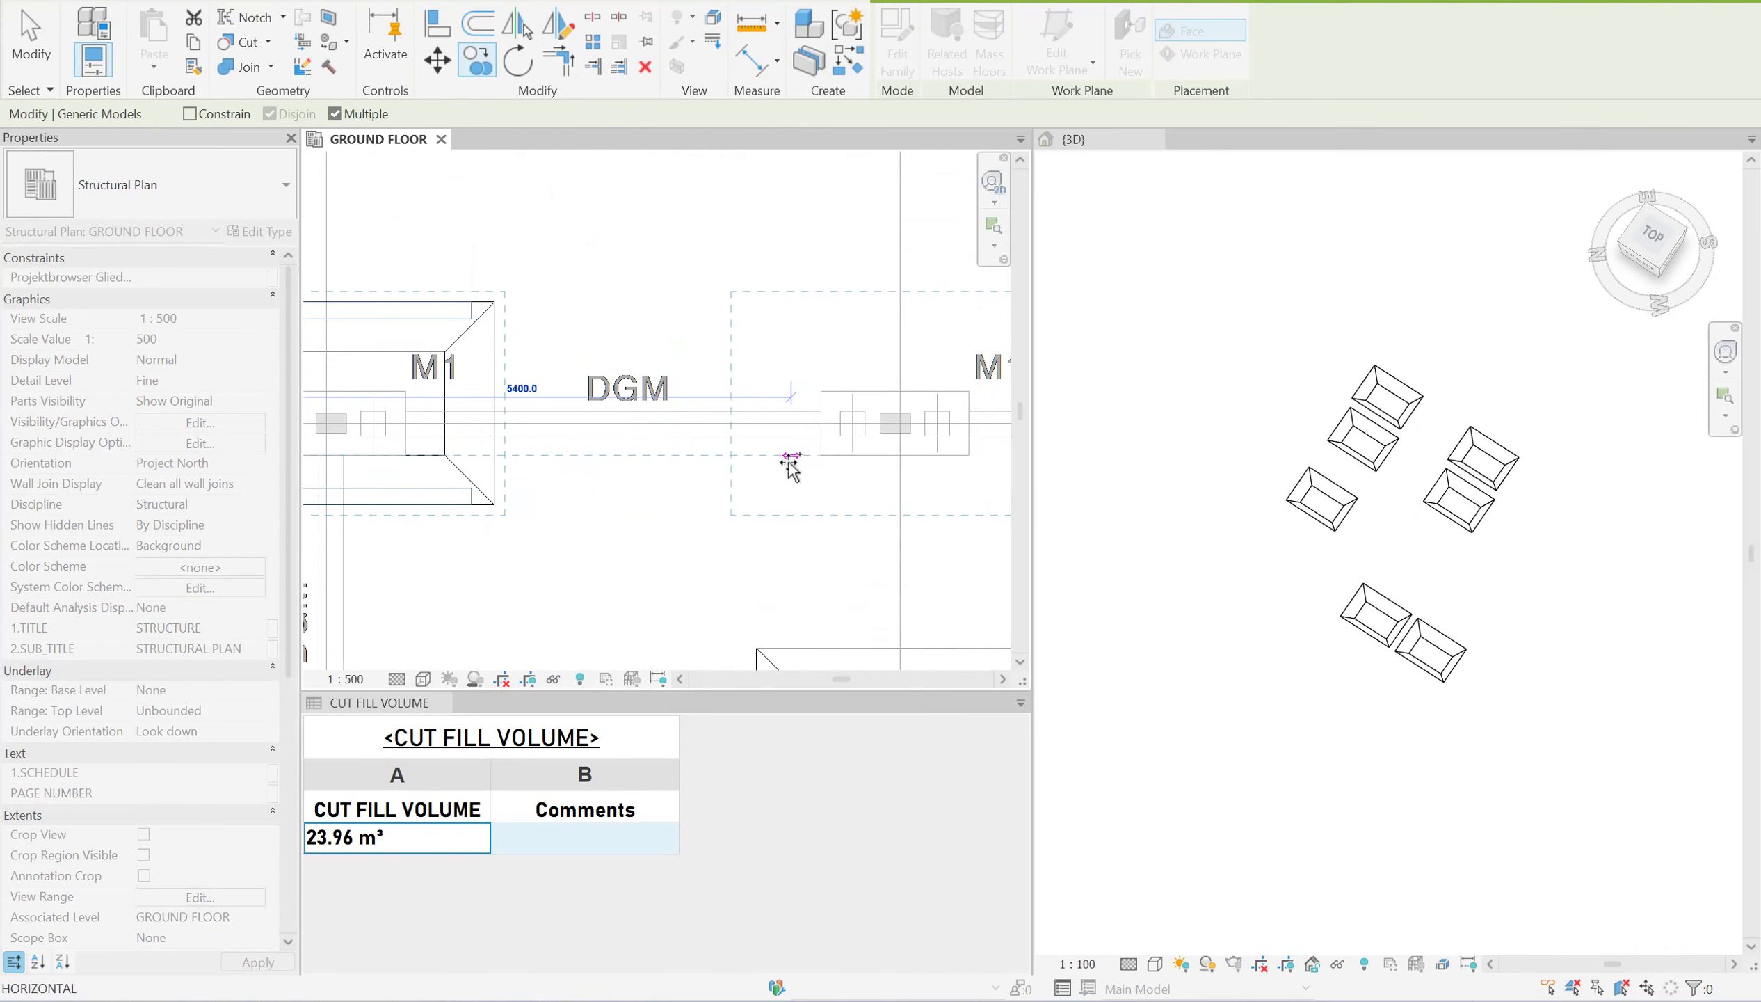
click(823, 461)
scroll(822, 463, down, 2)
scroll(759, 499, down, 1)
scroll(873, 341, up, 3)
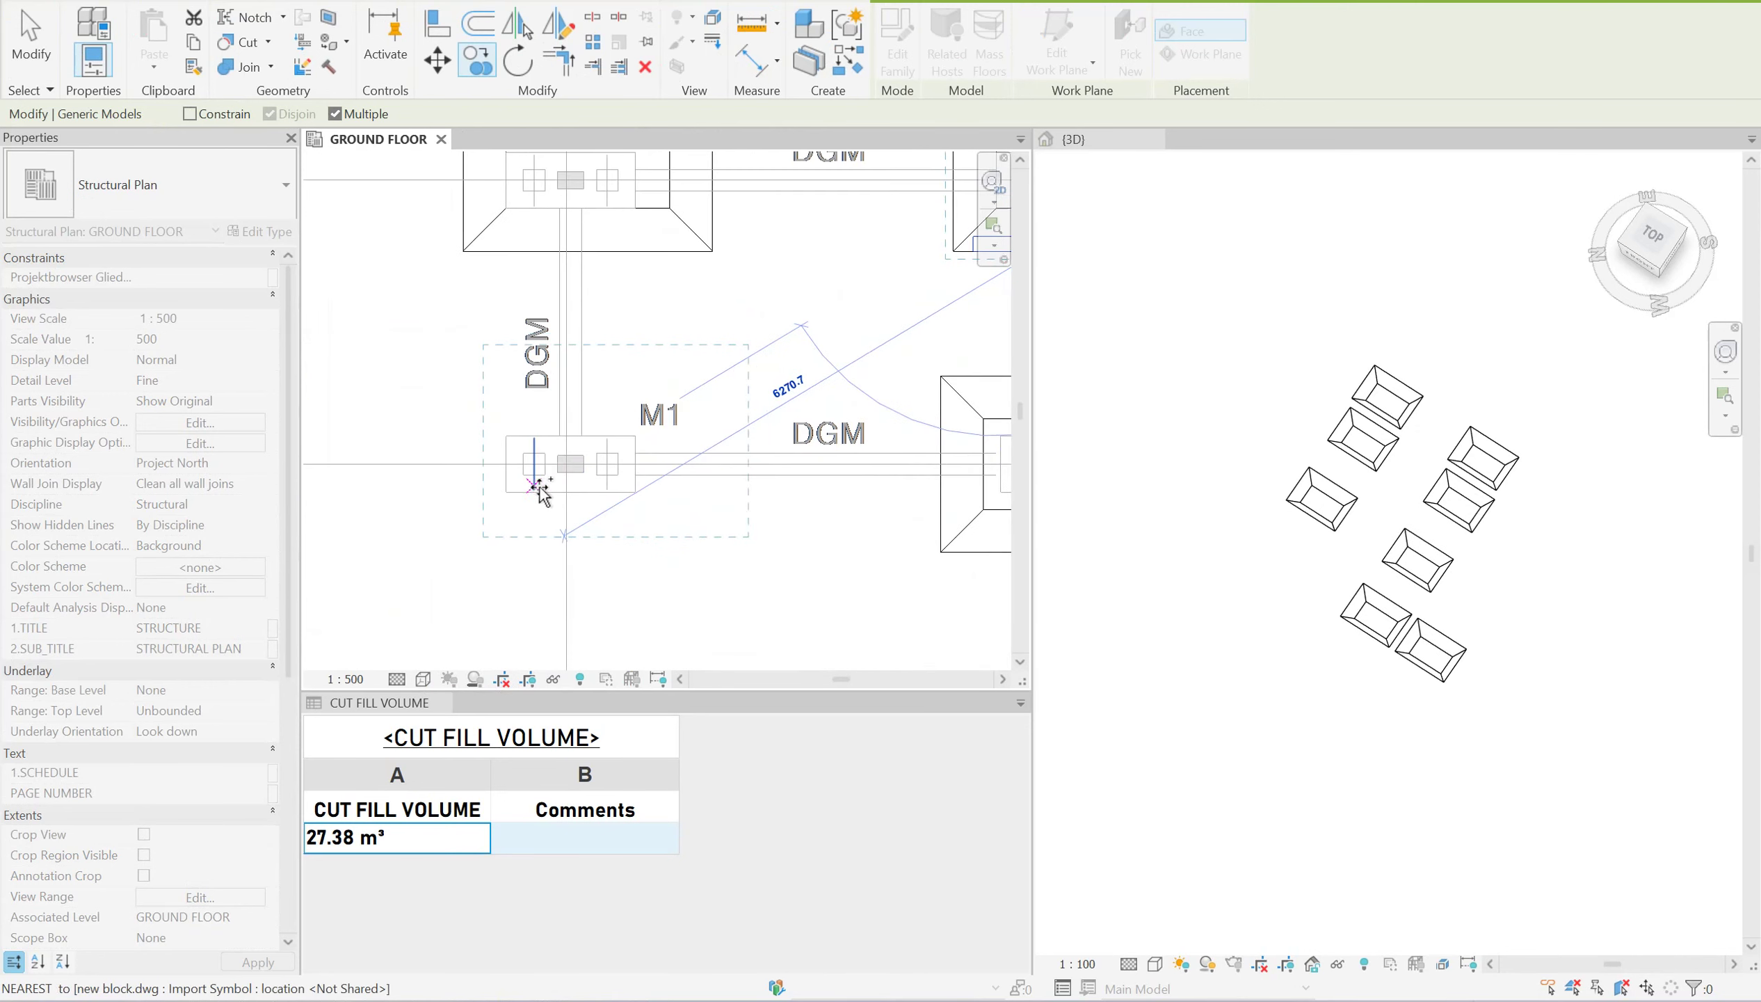
click(506, 494)
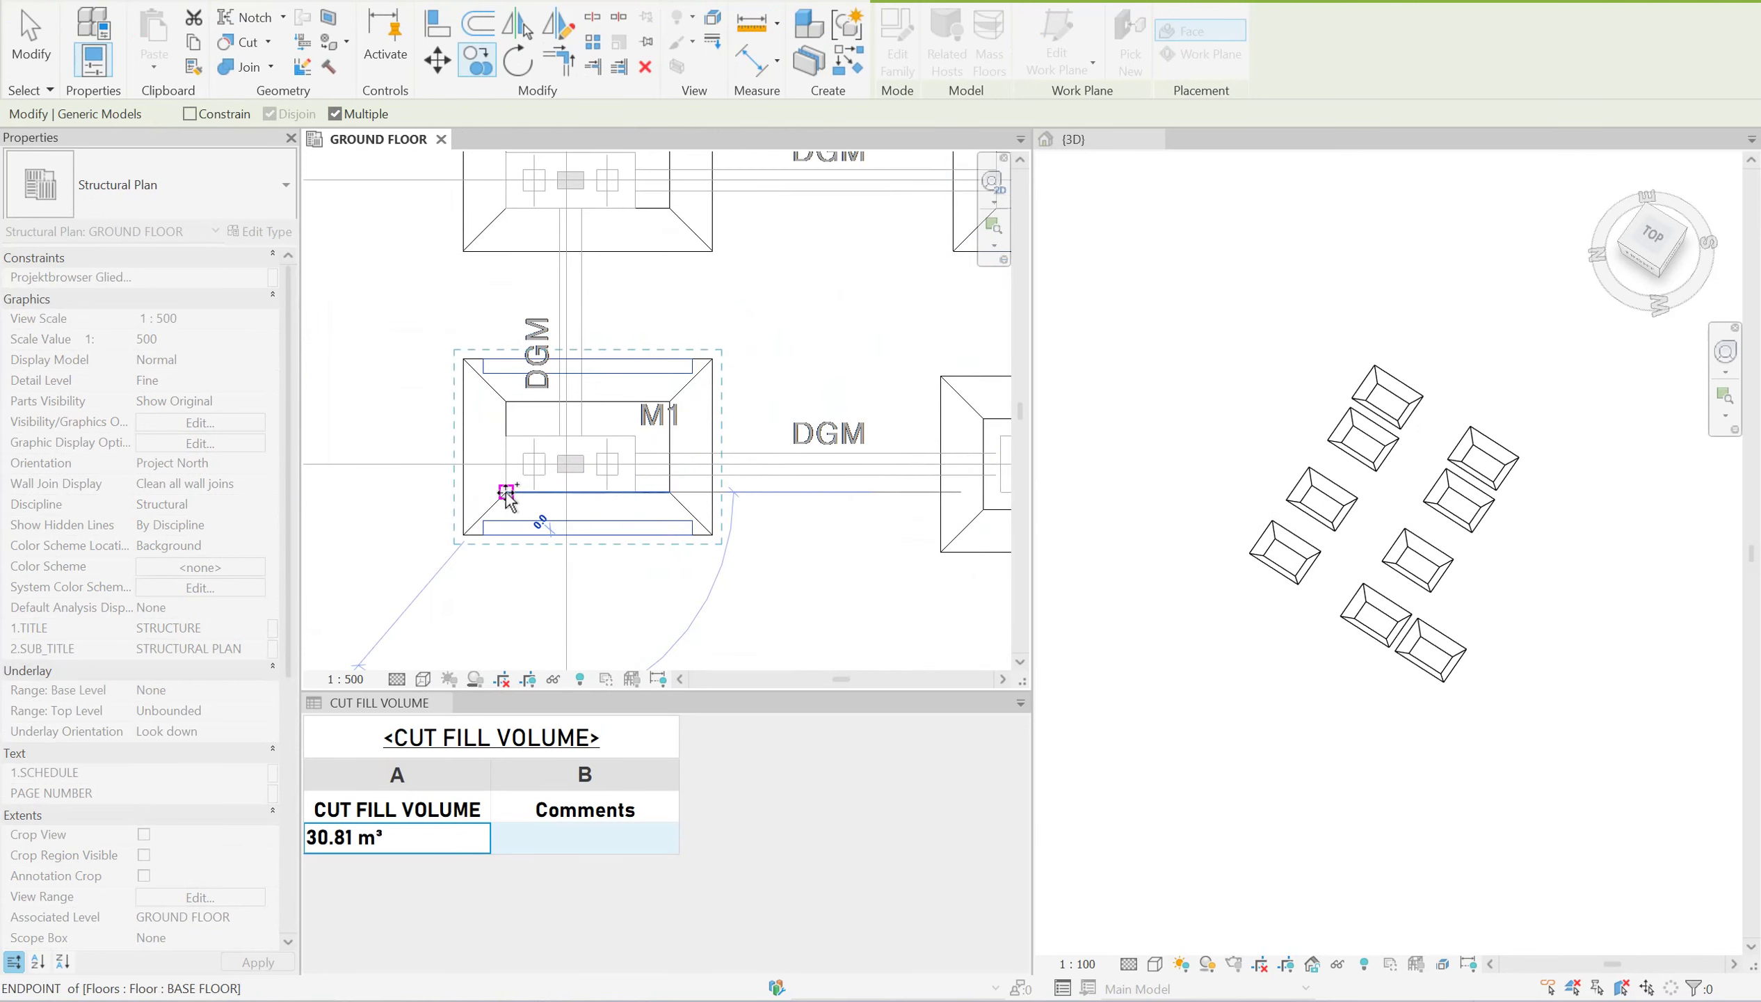
key(Escape)
click(401, 836)
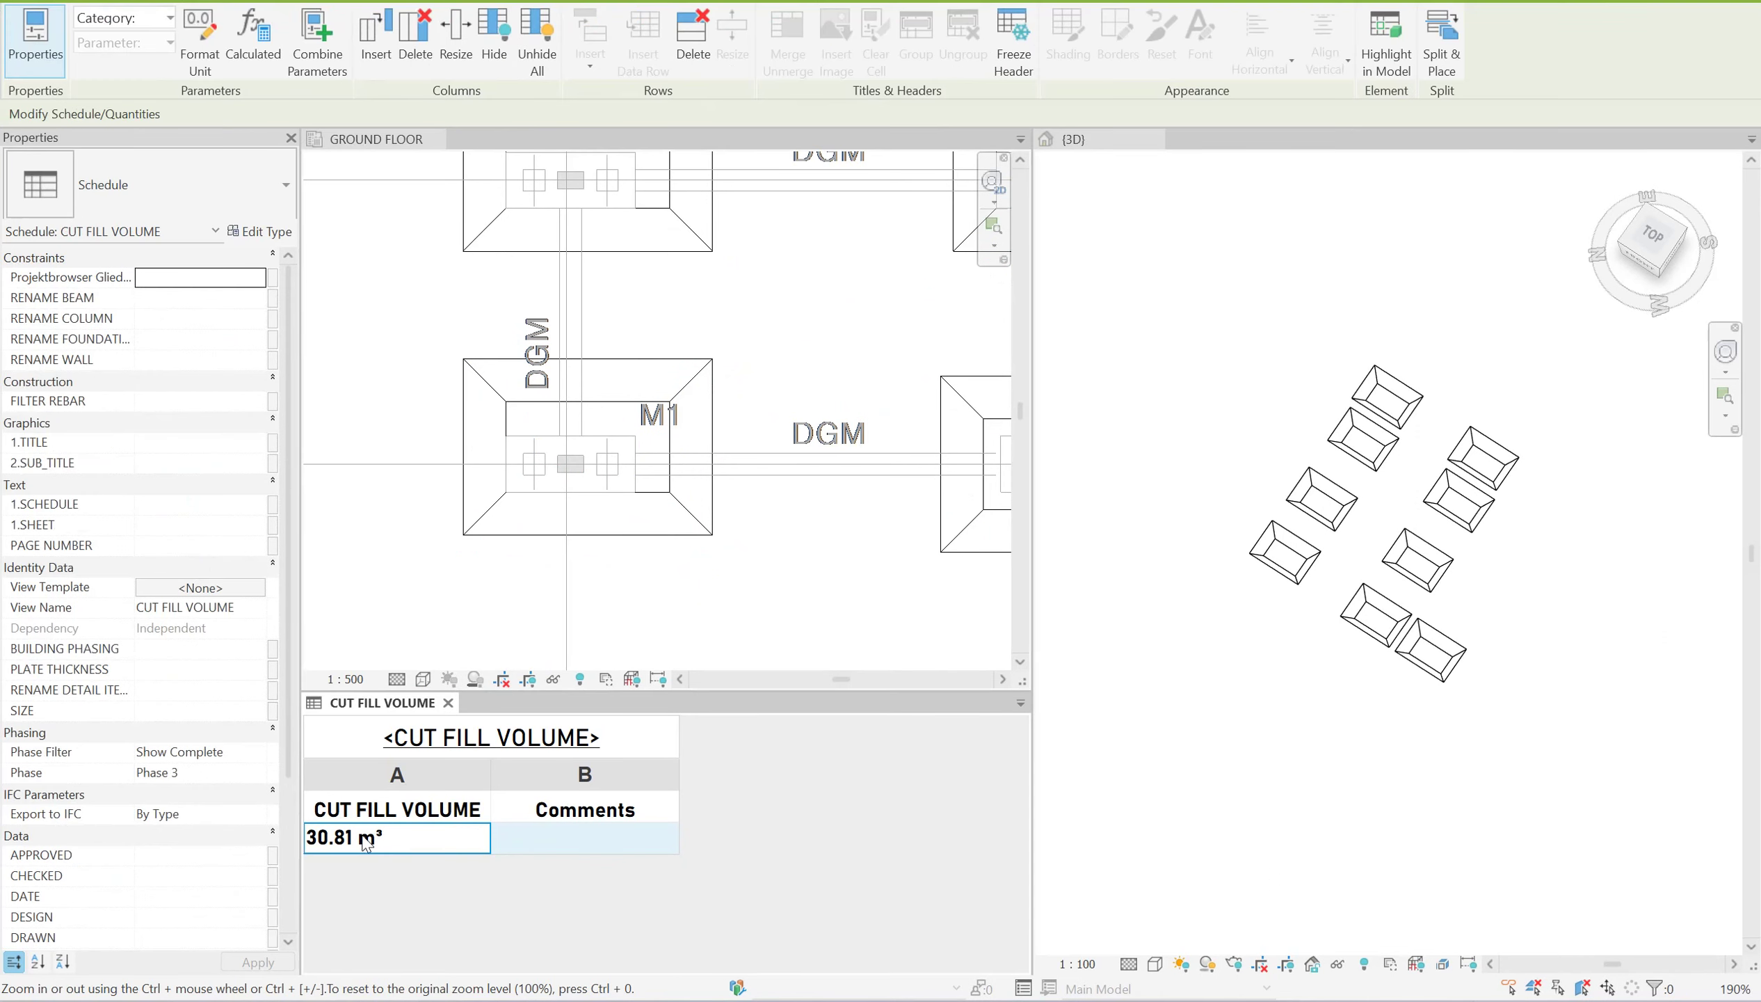
Zoom the schedule, then return to the GROUND FLOOR plan around the footings.
ctrl+scroll(366, 838, up, 1)
ctrl+scroll(371, 835, up, 1)
ctrl+scroll(378, 831, up, 1)
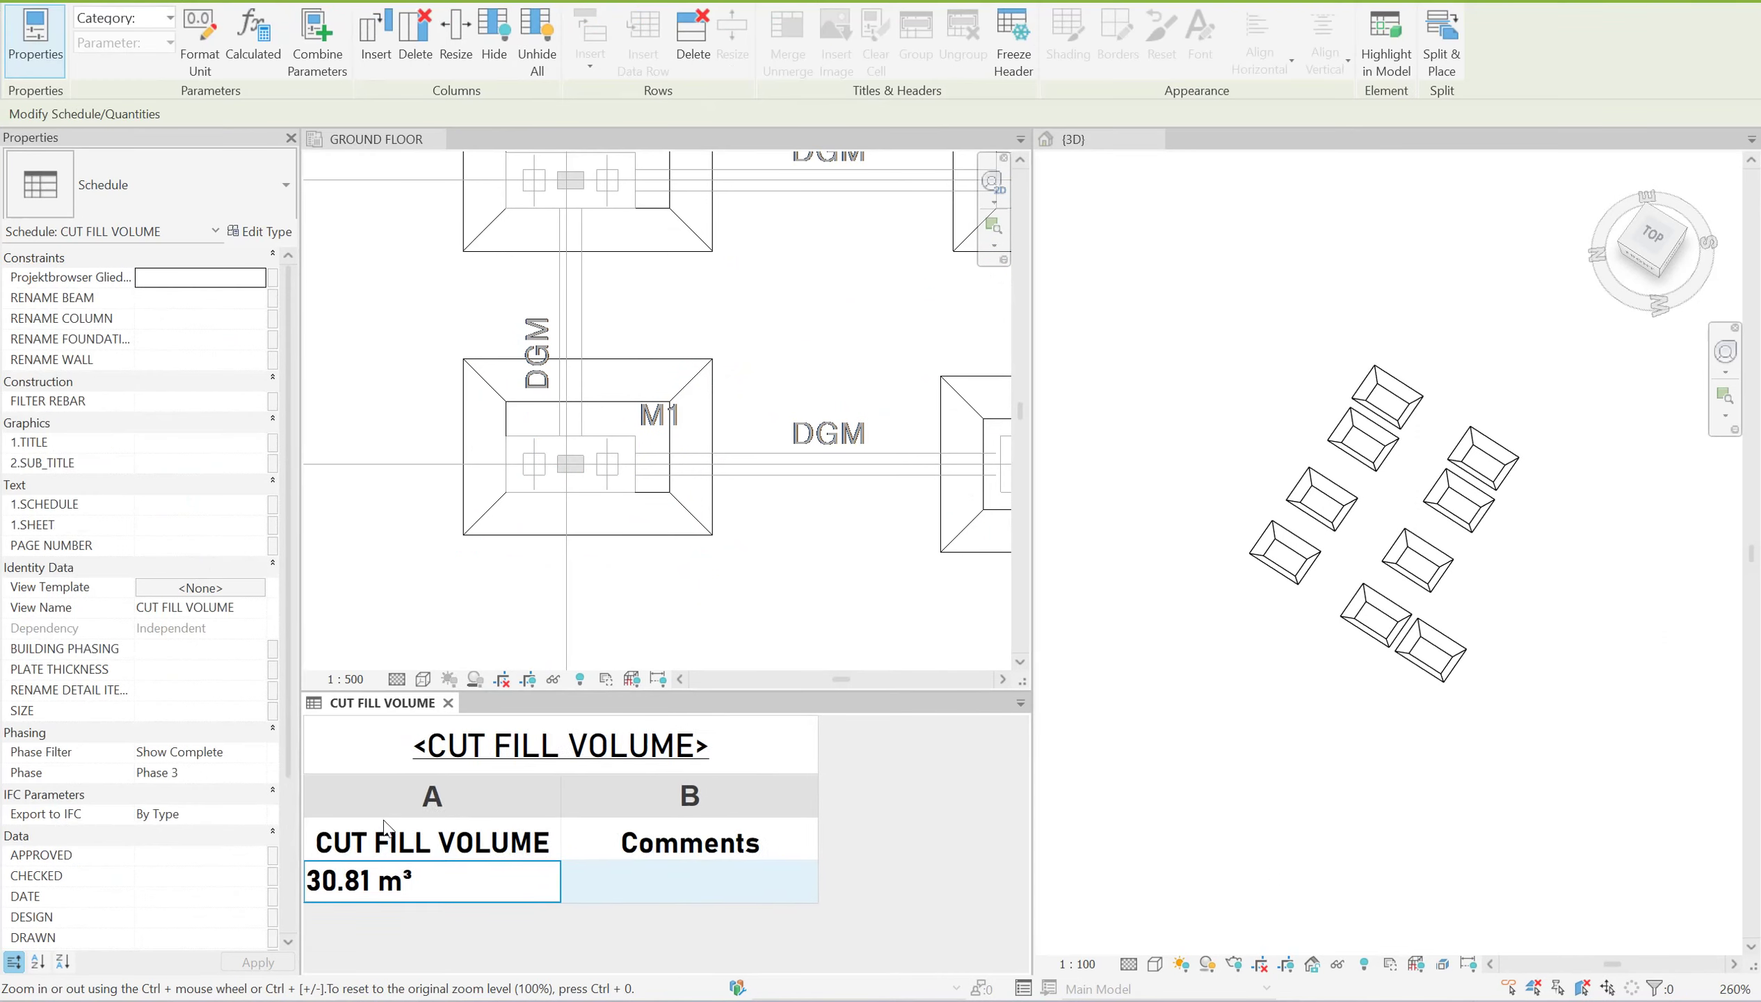
ctrl+scroll(399, 835, up, 1)
click(699, 391)
scroll(716, 393, down, 2)
scroll(715, 393, up, 1)
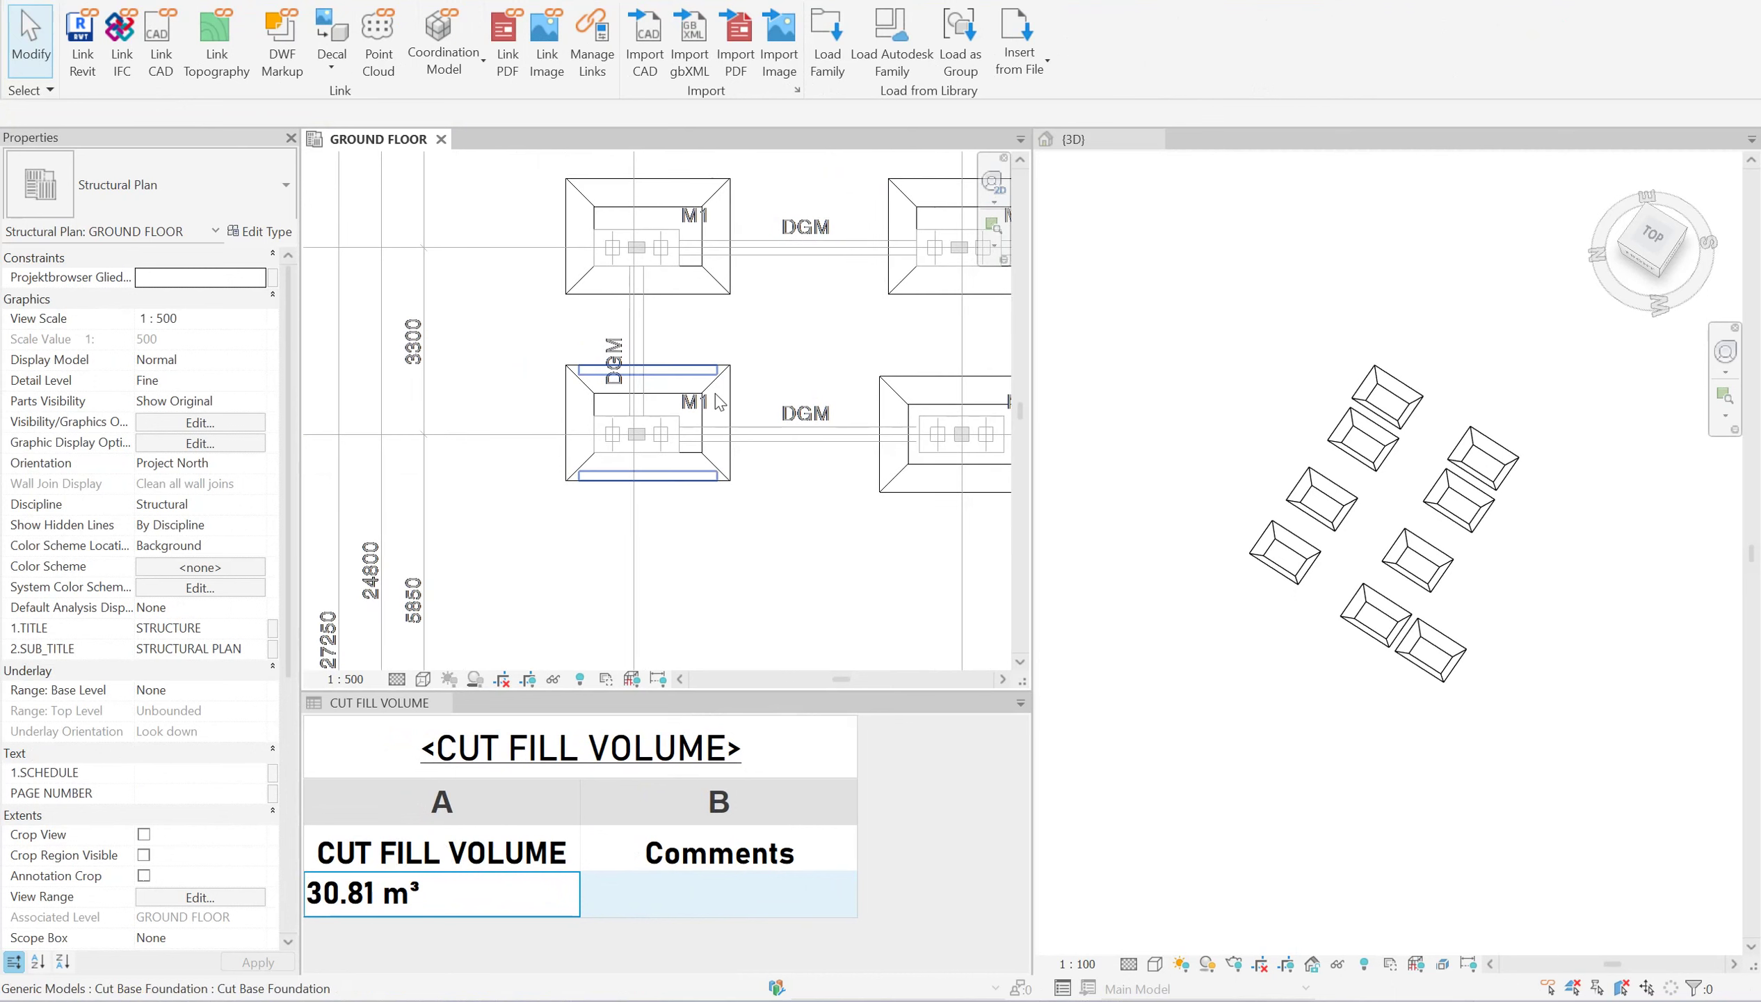
scroll(718, 398, down, 2)
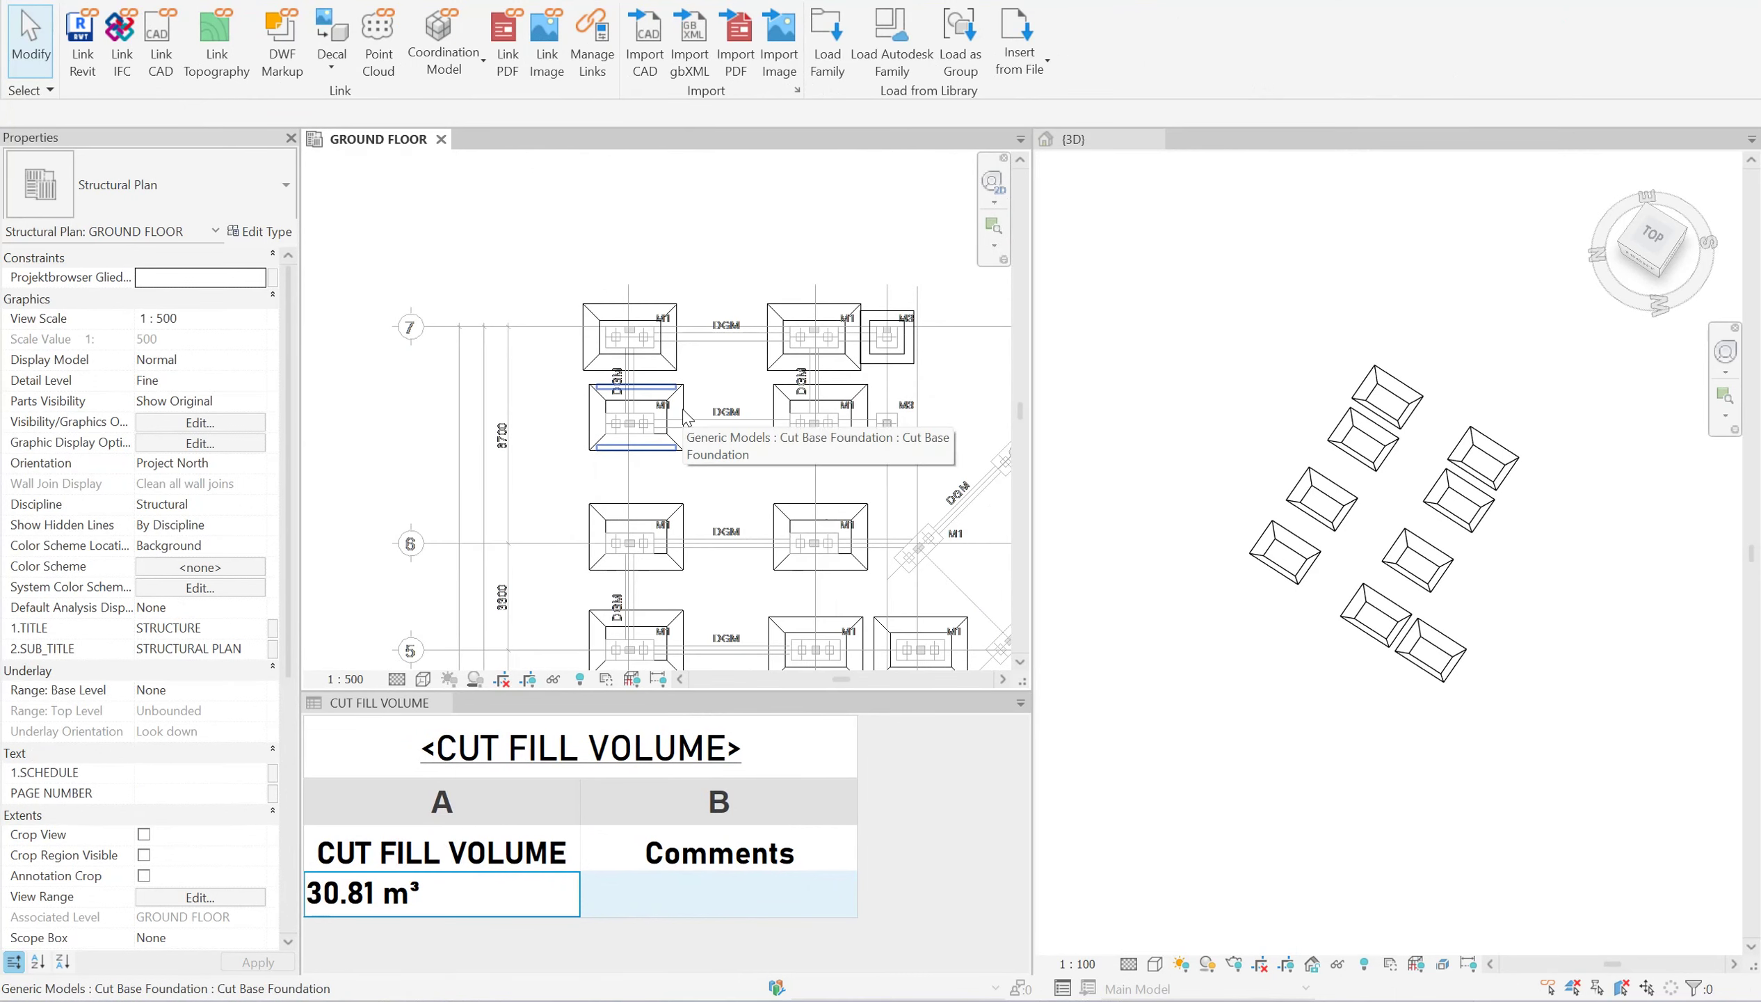
scroll(687, 417, up, 2)
scroll(720, 290, up, 2)
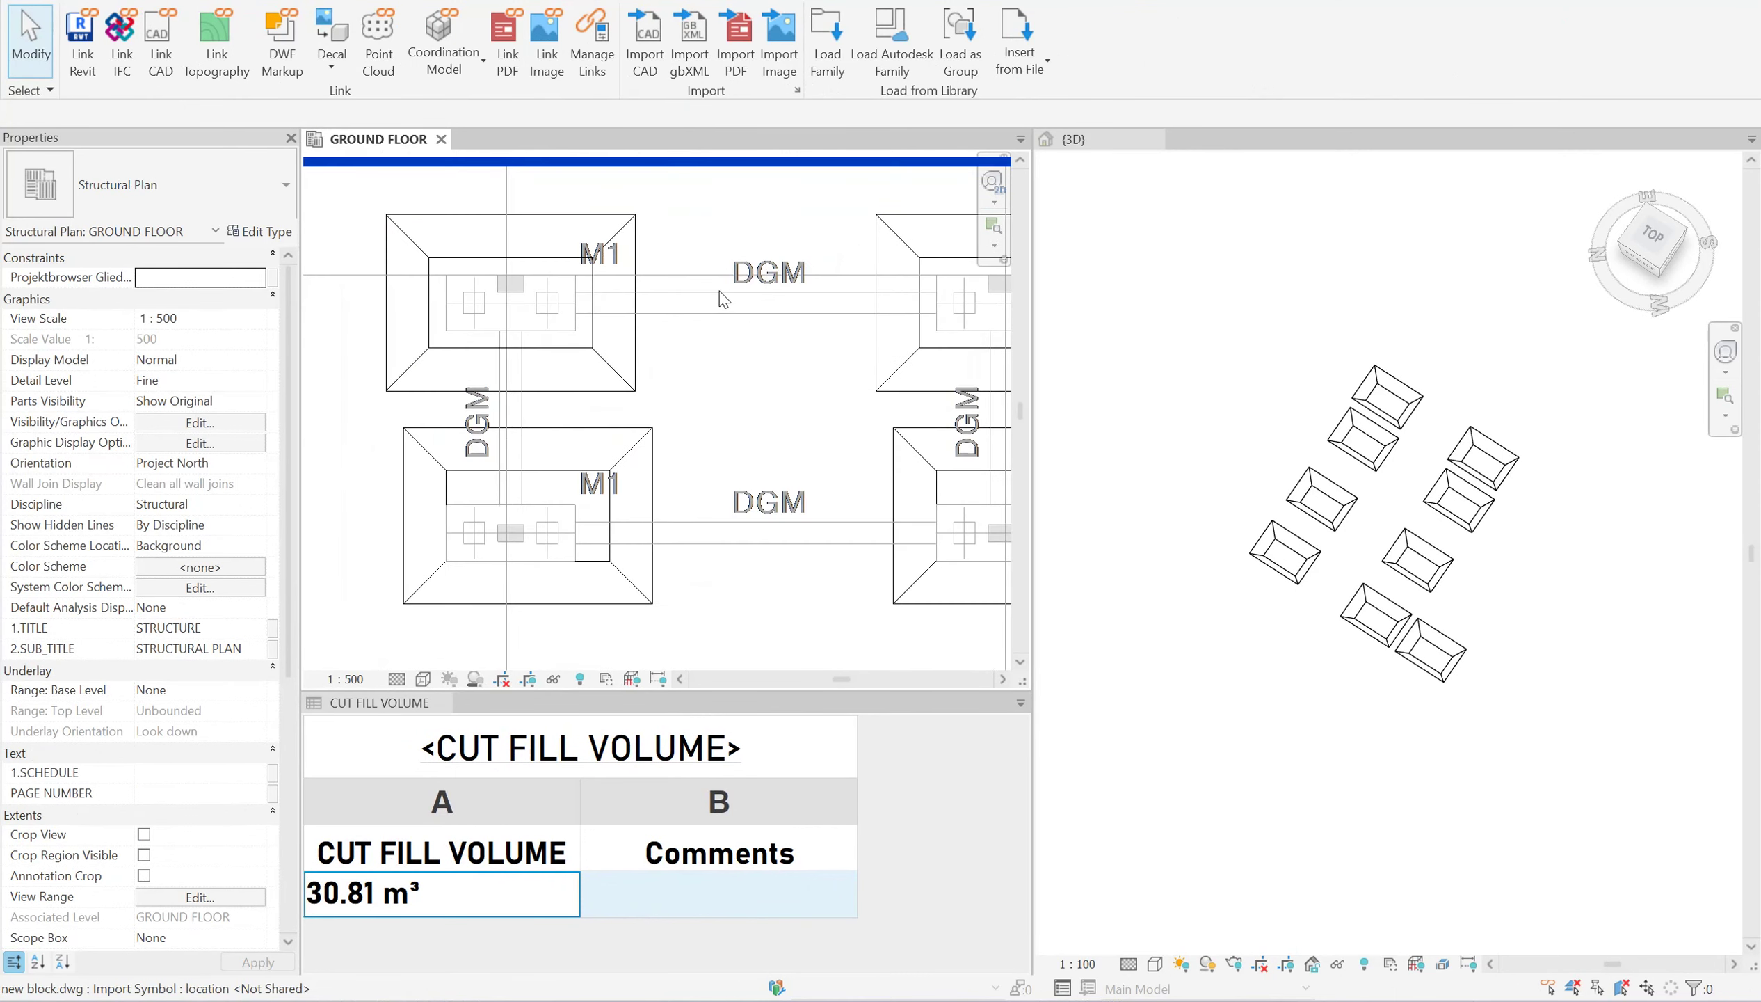
scroll(720, 290, up, 1)
Inspect cut-base foundations, including the one over the DGM beam, then deselect.
click(937, 219)
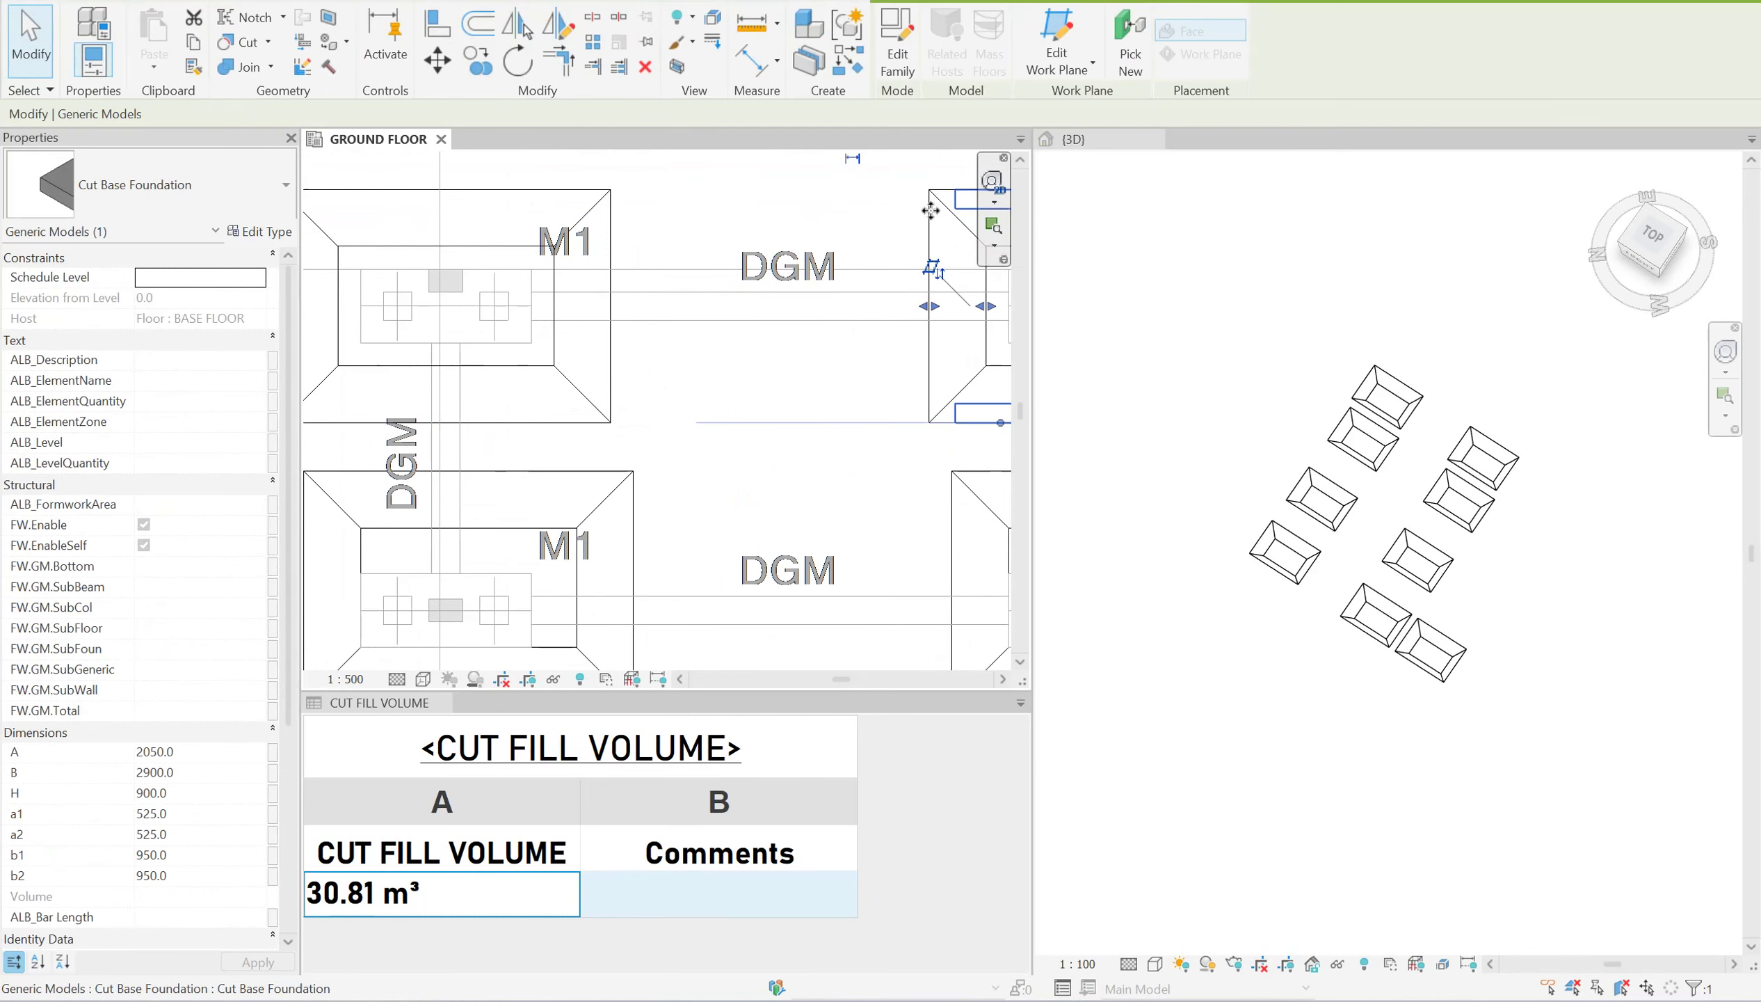
scroll(888, 244, down, 2)
click(621, 246)
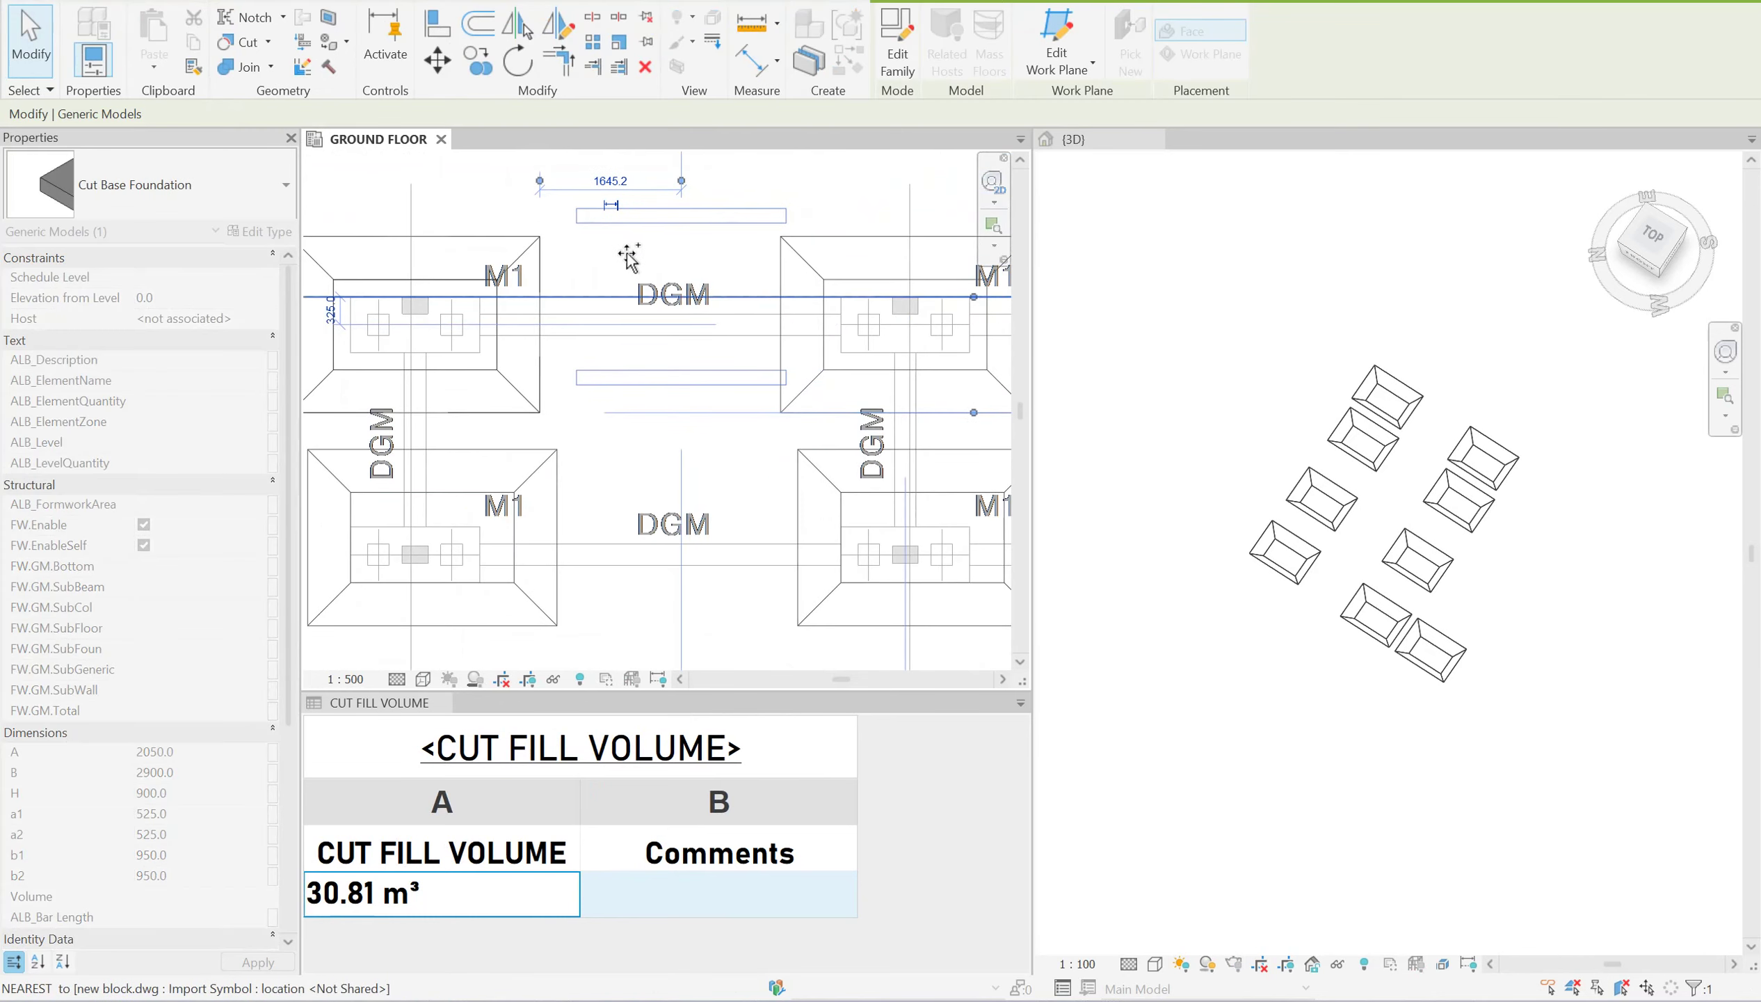
scroll(622, 247, up, 1)
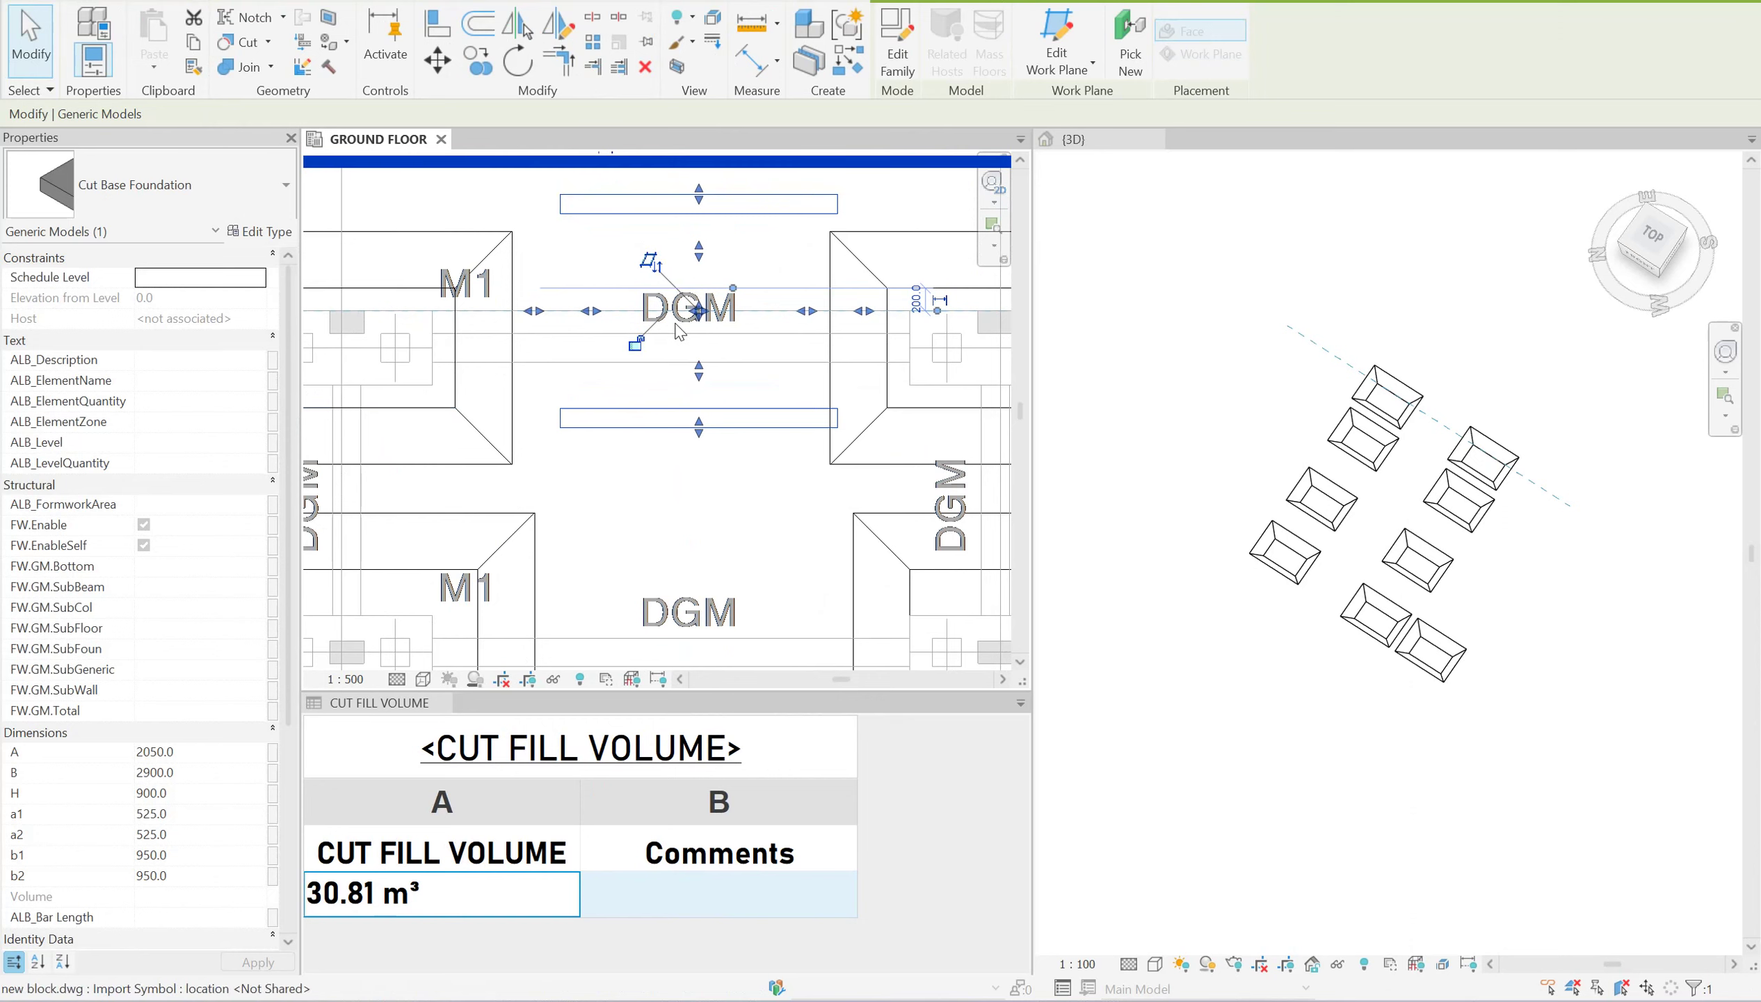
click(605, 351)
scroll(615, 352, up, 1)
Draw a Hidden detail-line rectangle at 200 offset along the DGM beam between M1 footings.
key(d)
key(l)
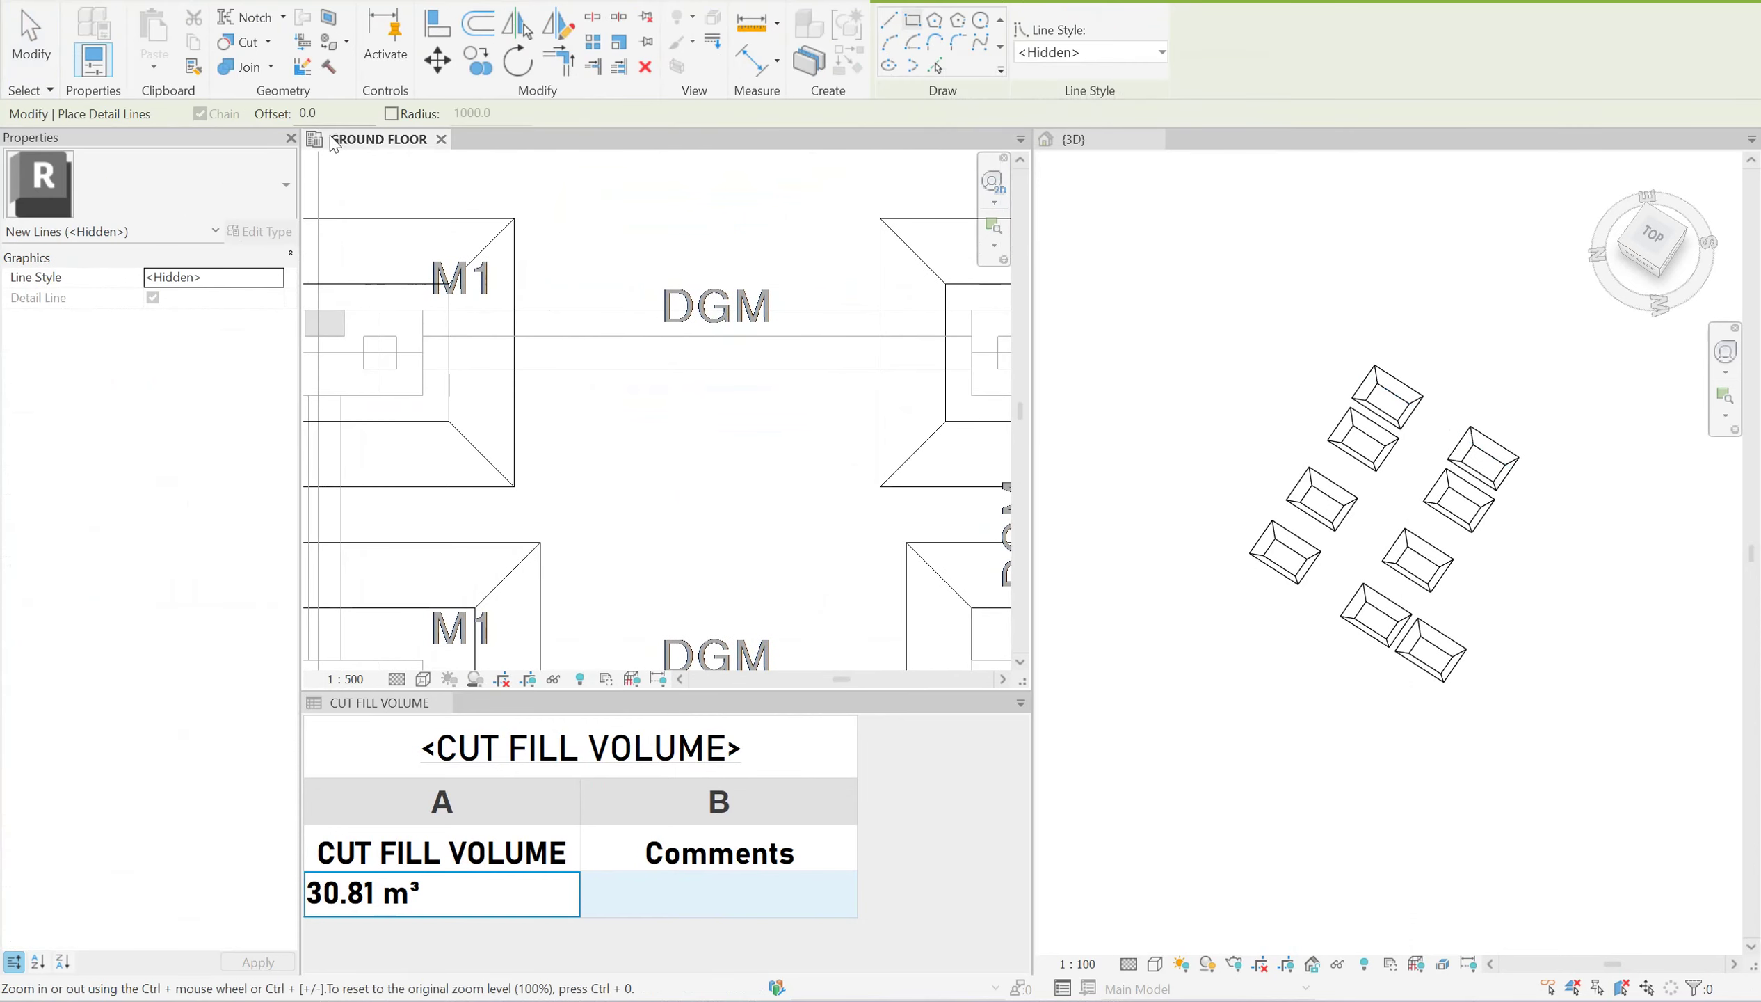
text(200)
key(Return)
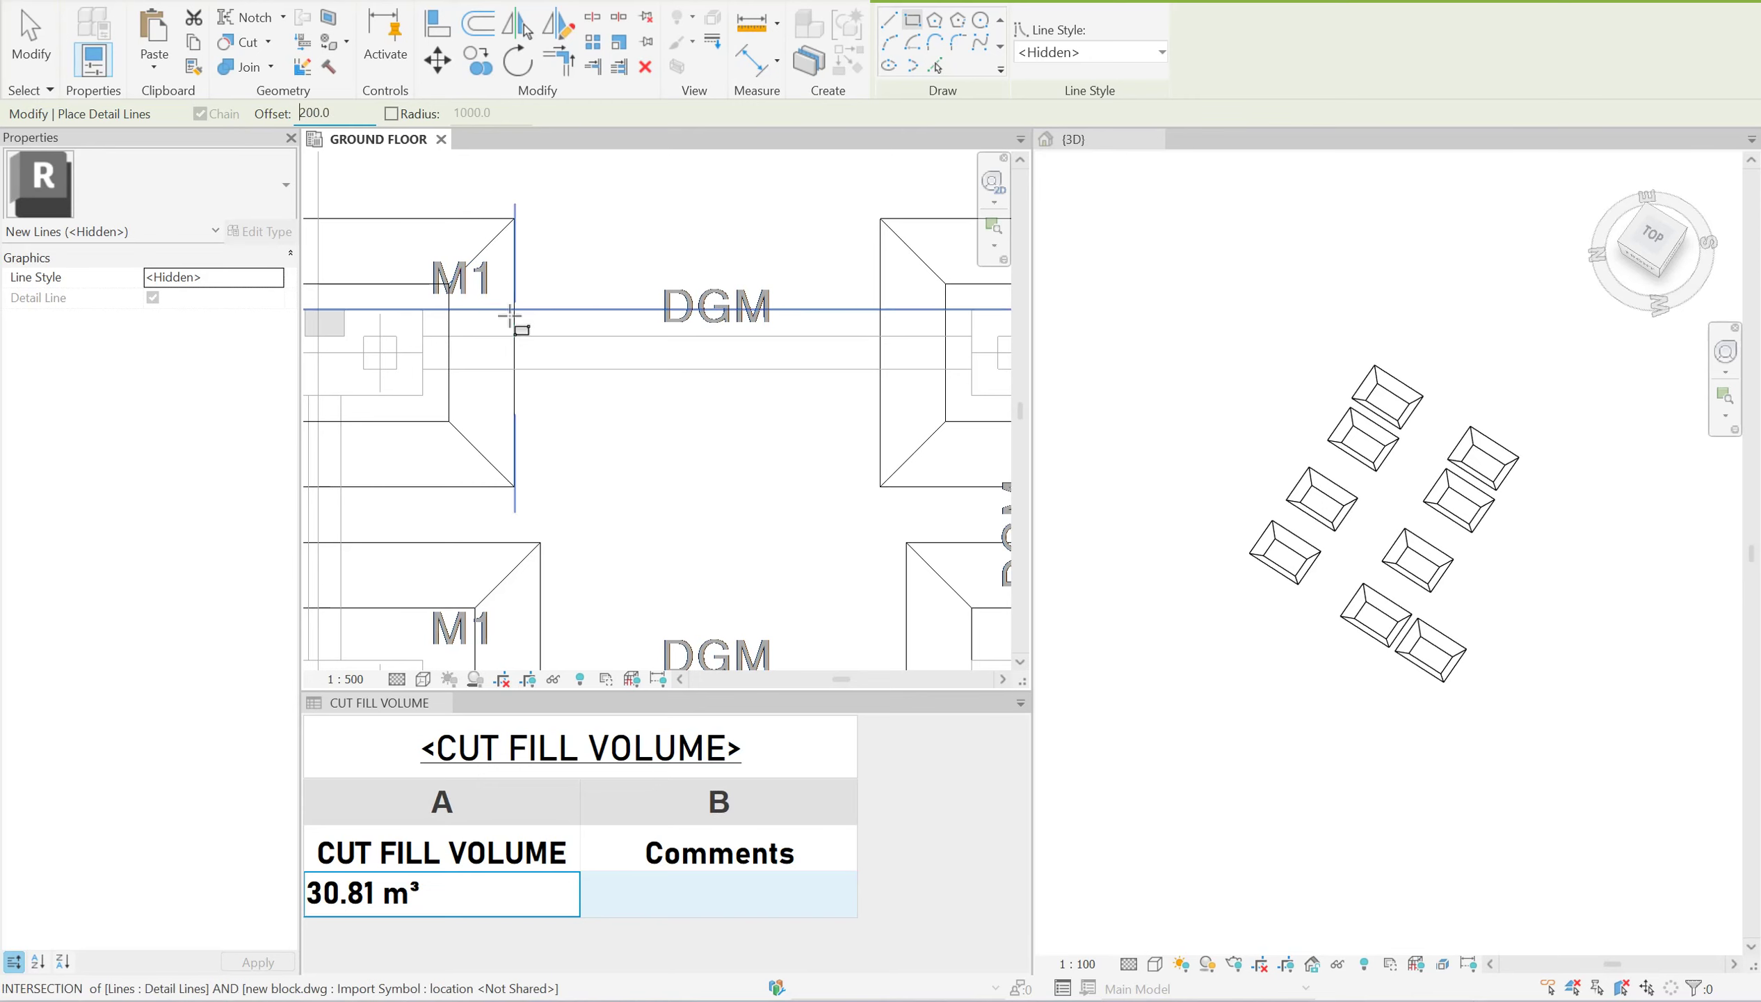
scroll(510, 314, up, 2)
middle_drag(511, 306, 559, 396)
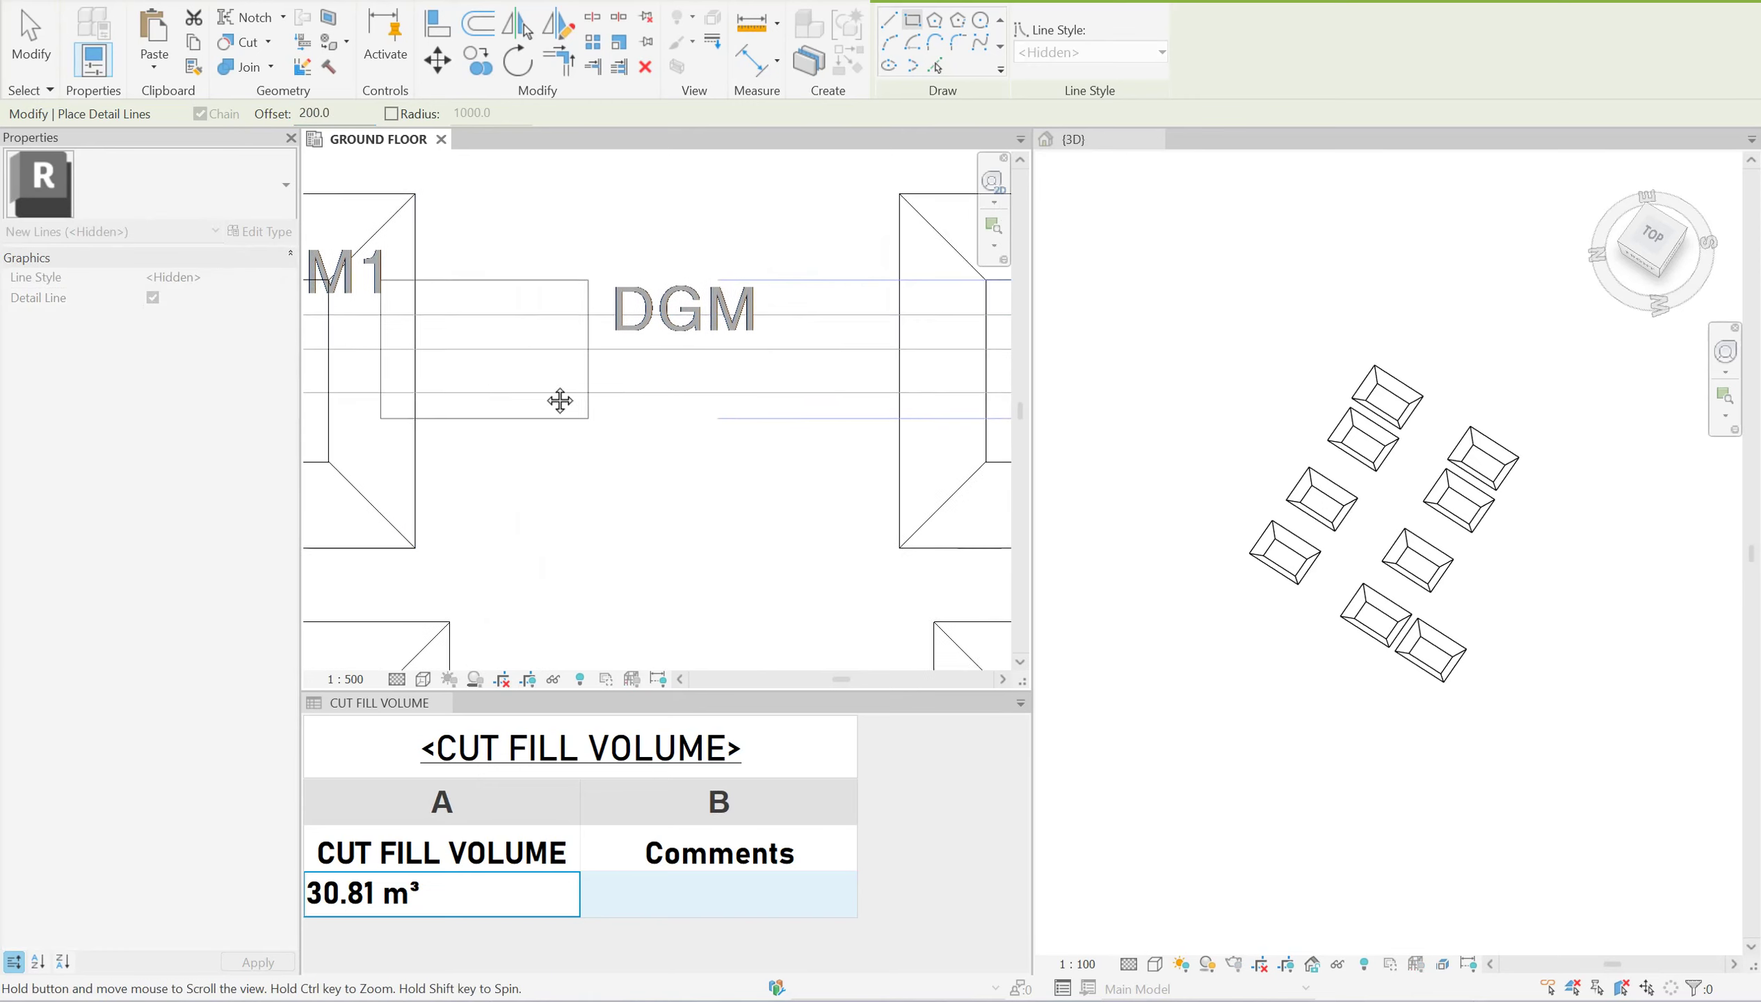
click(830, 397)
text(500)
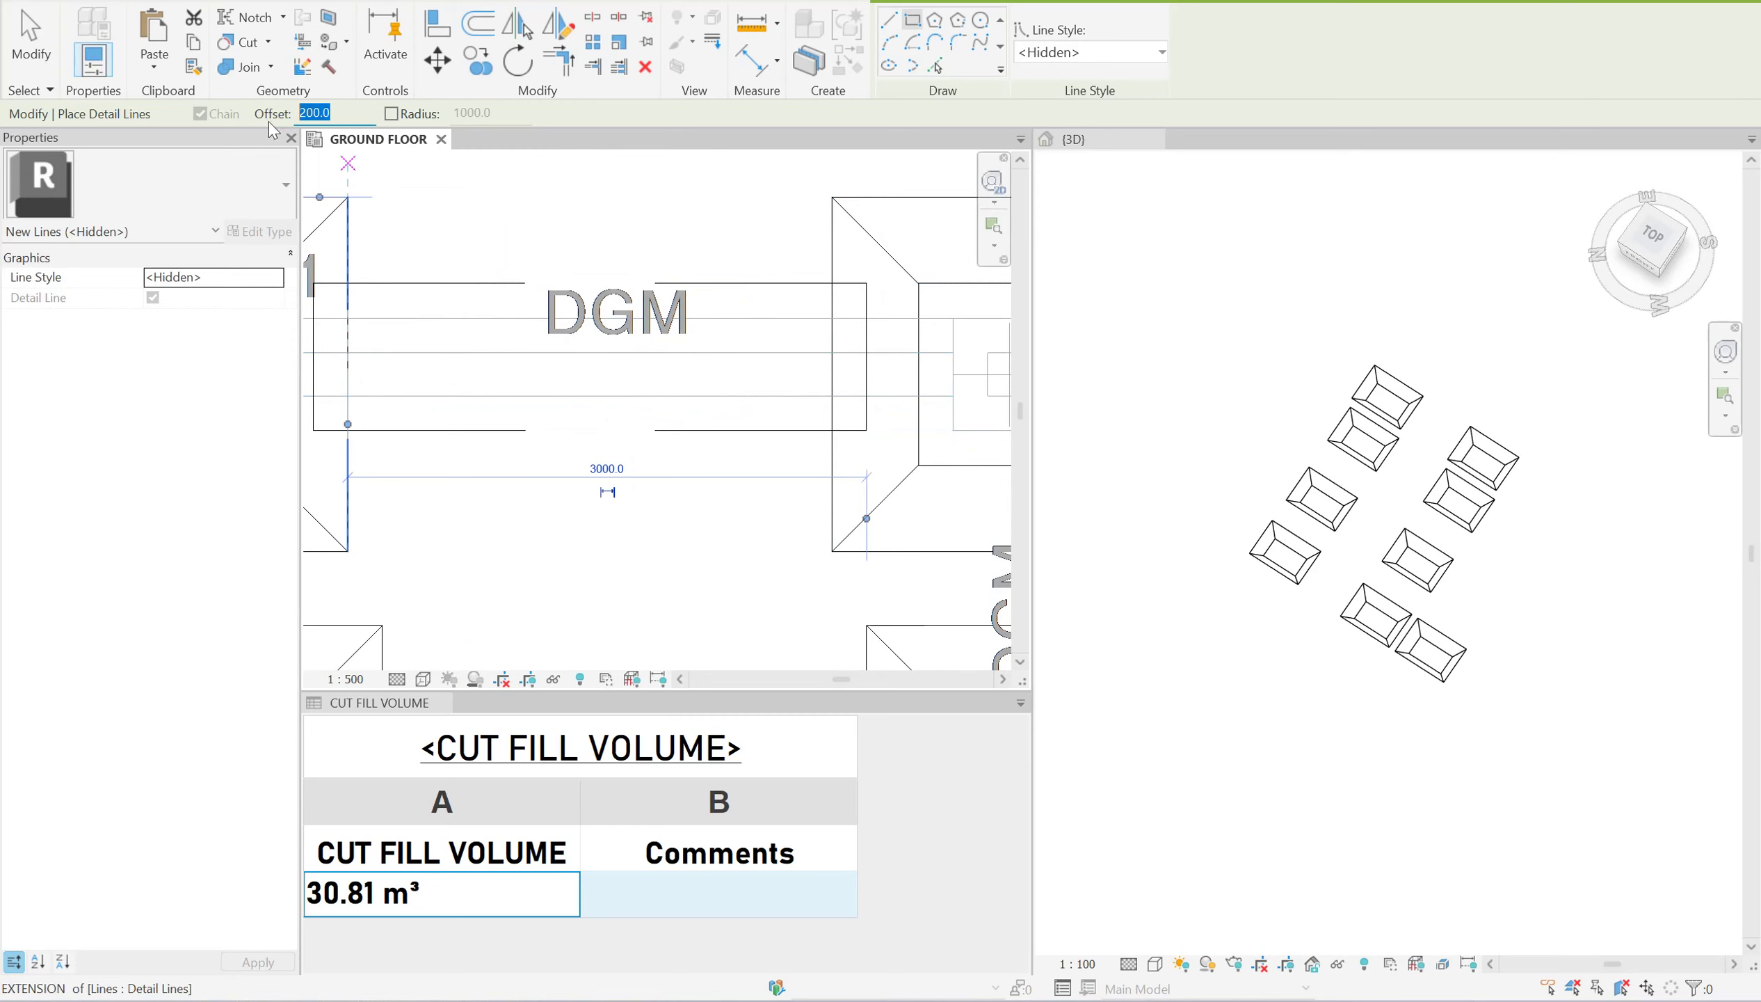
click(347, 318)
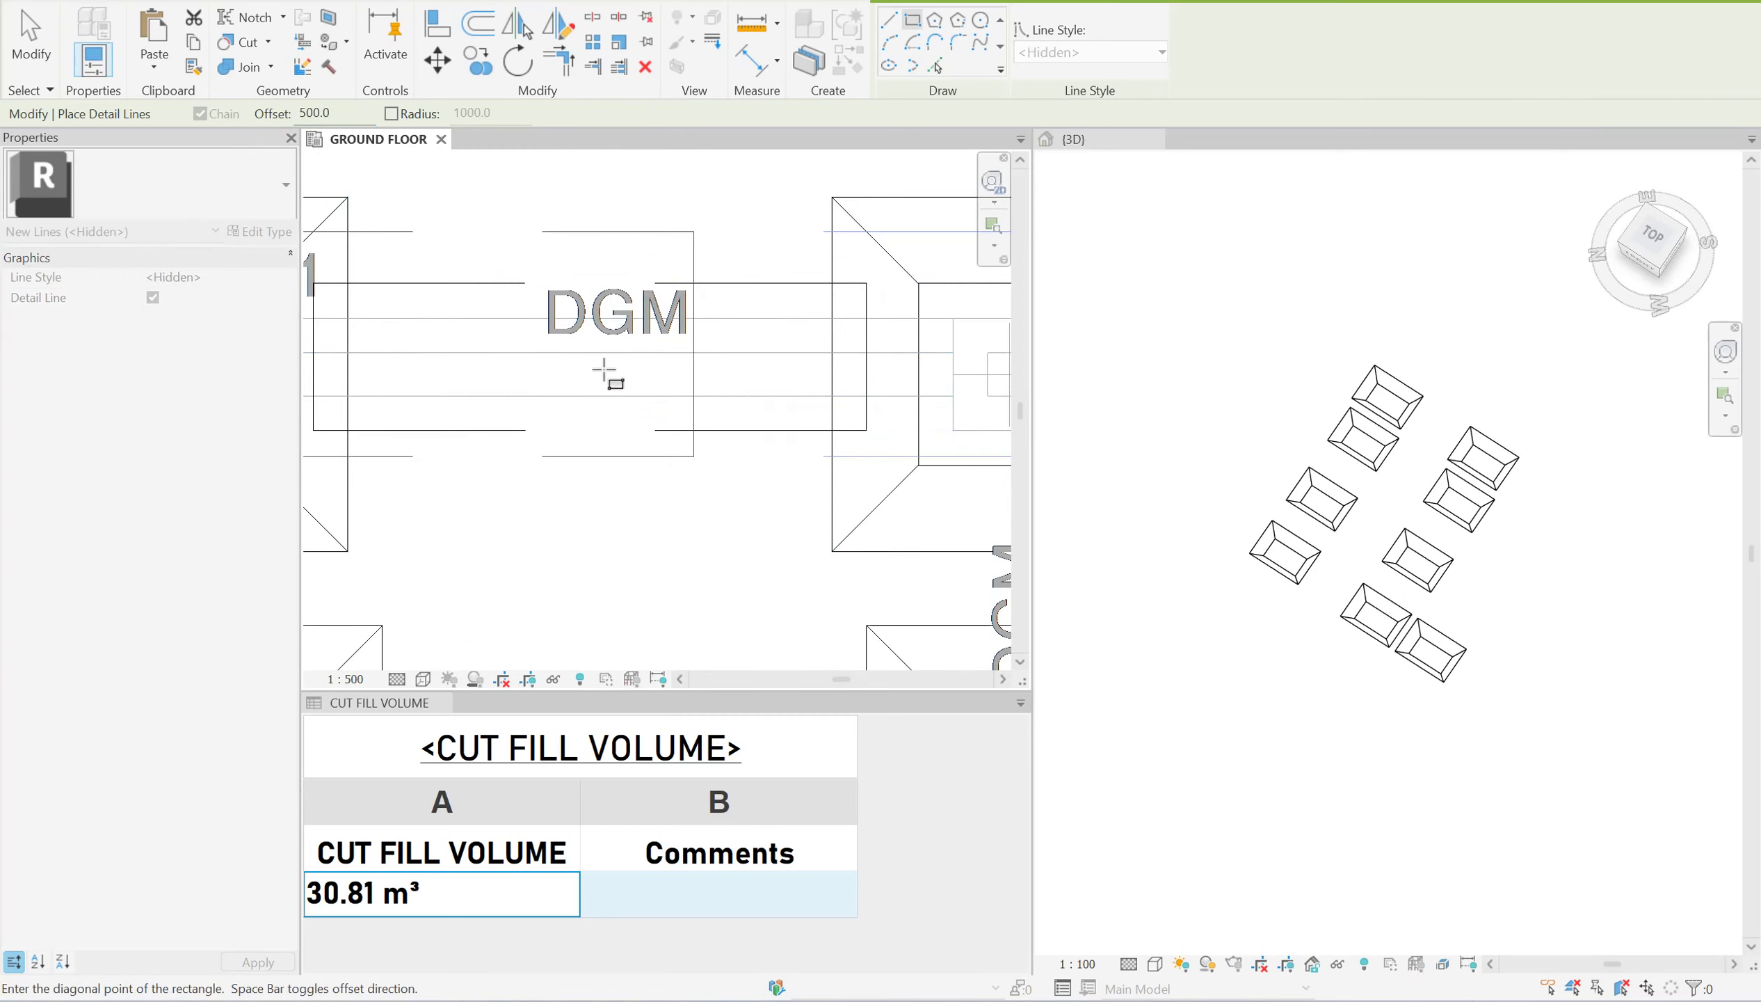
click(843, 403)
Reshape the DGM-beam cut-base model with its grips: top slope a1 200, width A 1450.
scroll(769, 349, down, 4)
key(Escape)
key(Escape)
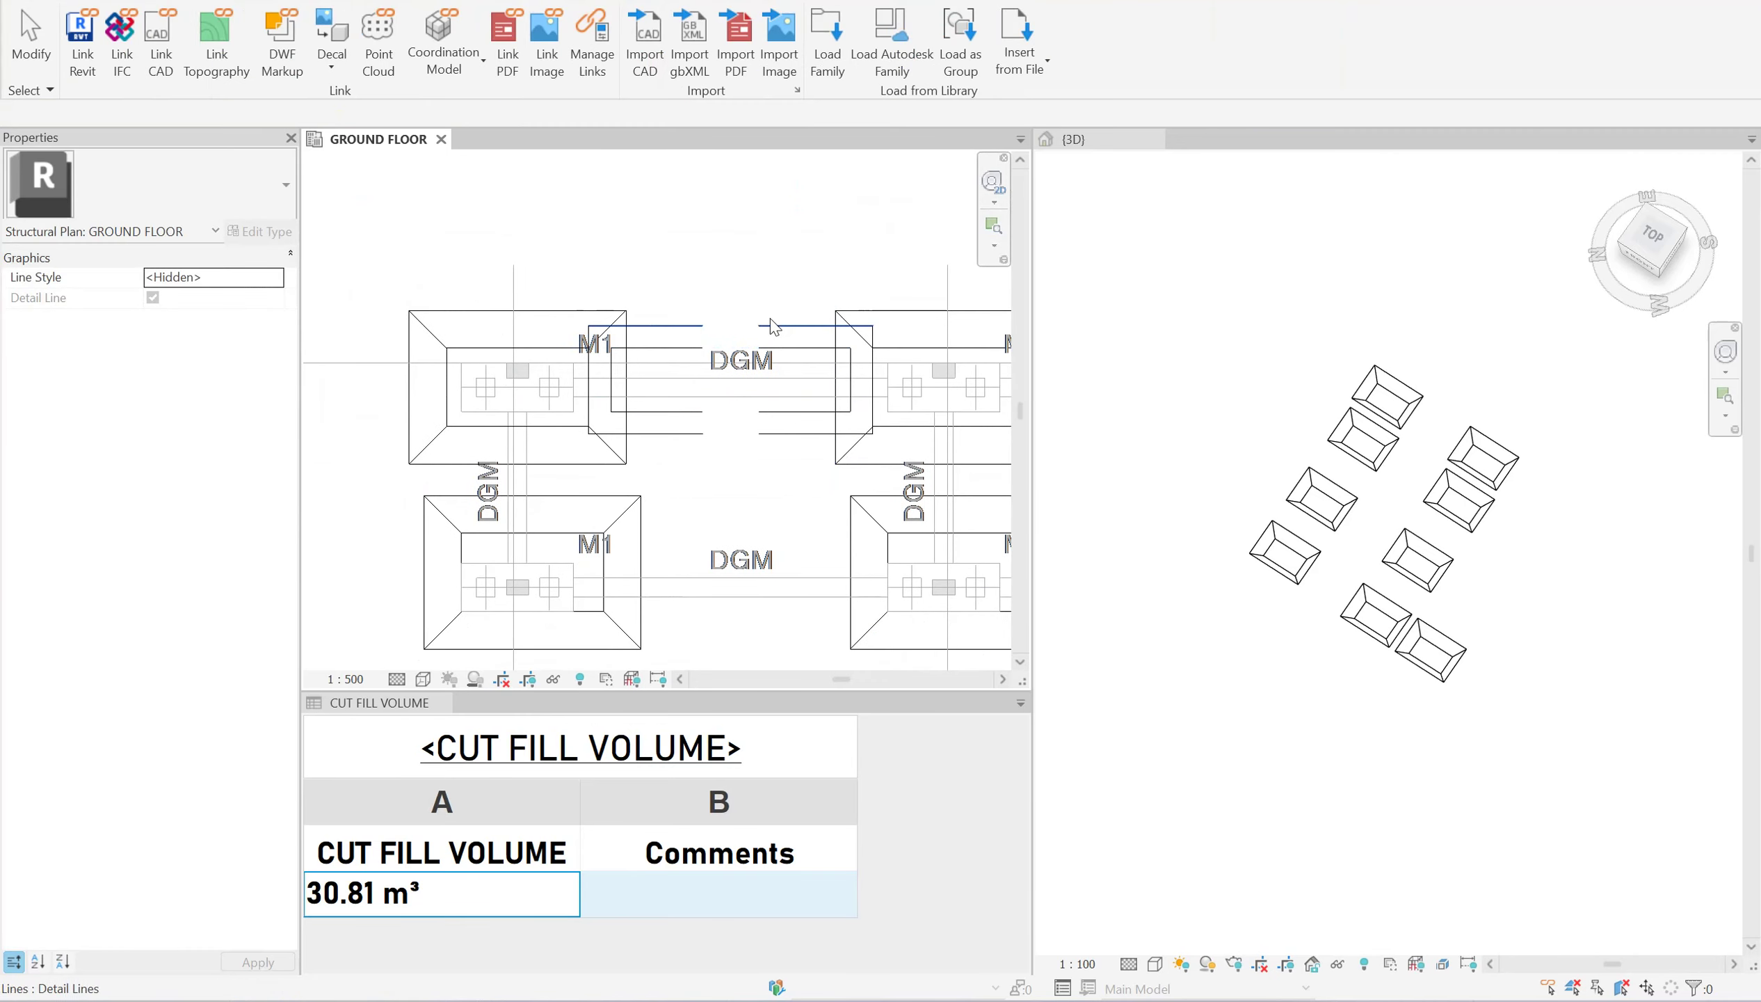
click(746, 344)
scroll(755, 337, up, 2)
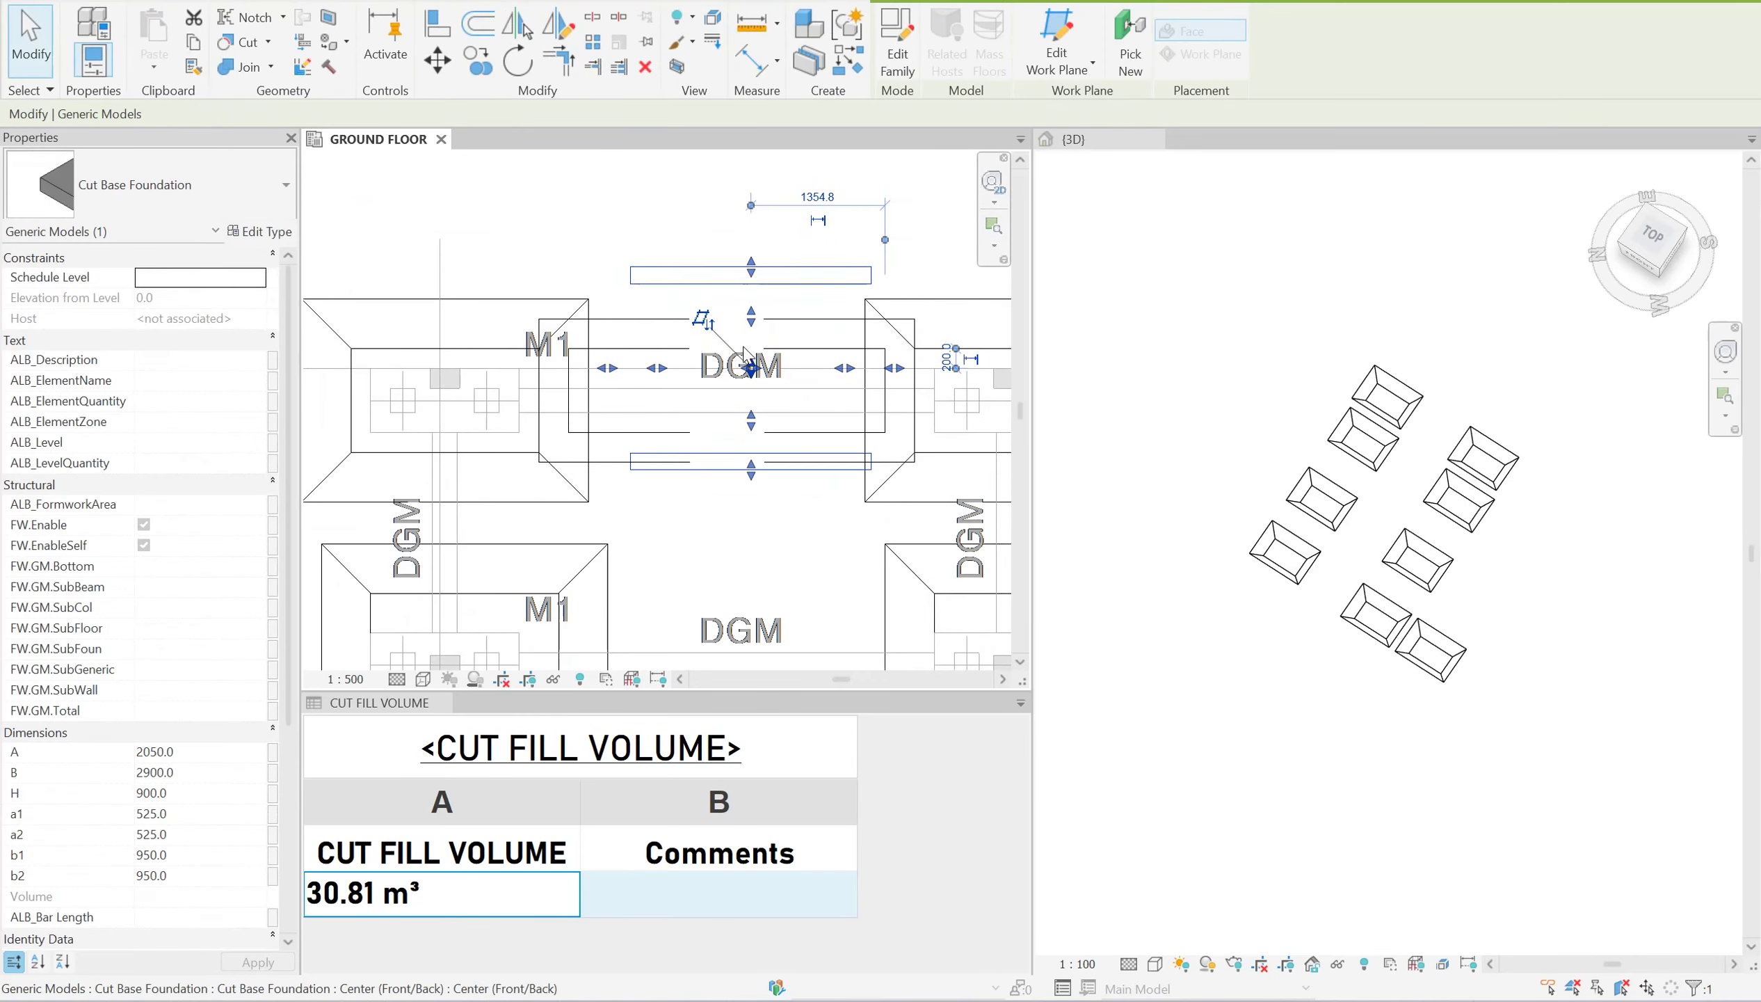
scroll(764, 330, up, 2)
drag(759, 318, 755, 345)
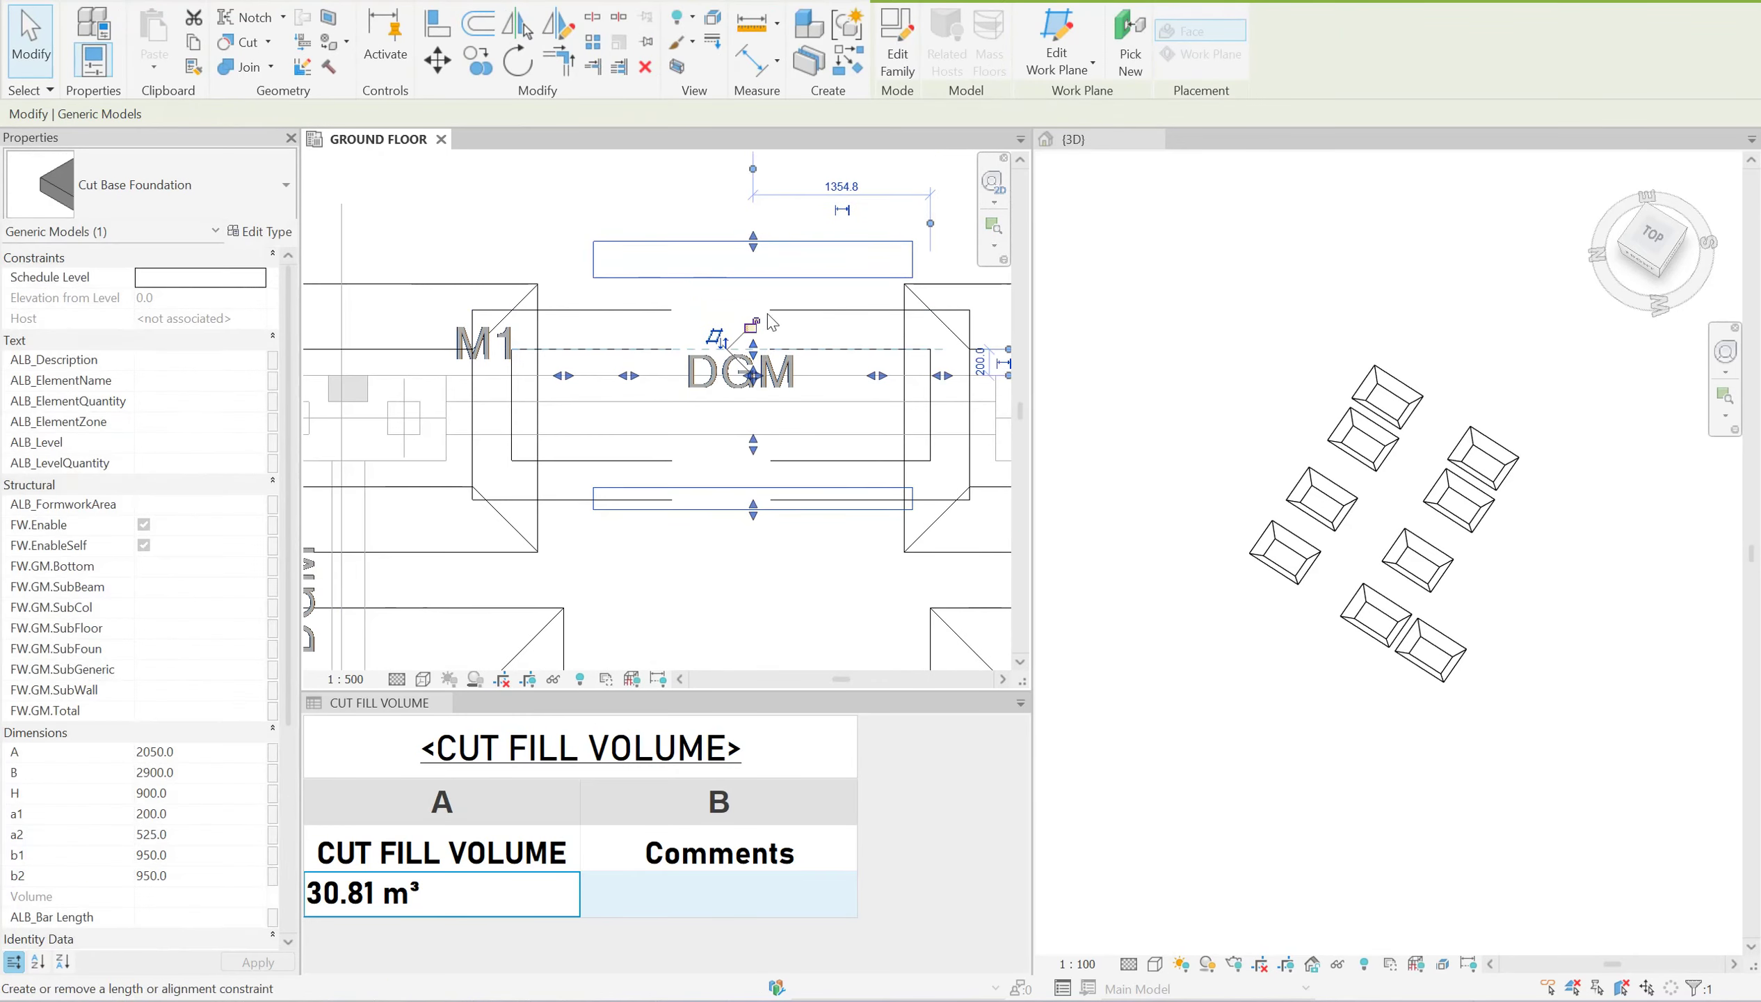
drag(762, 260, 755, 314)
scroll(745, 475, up, 2)
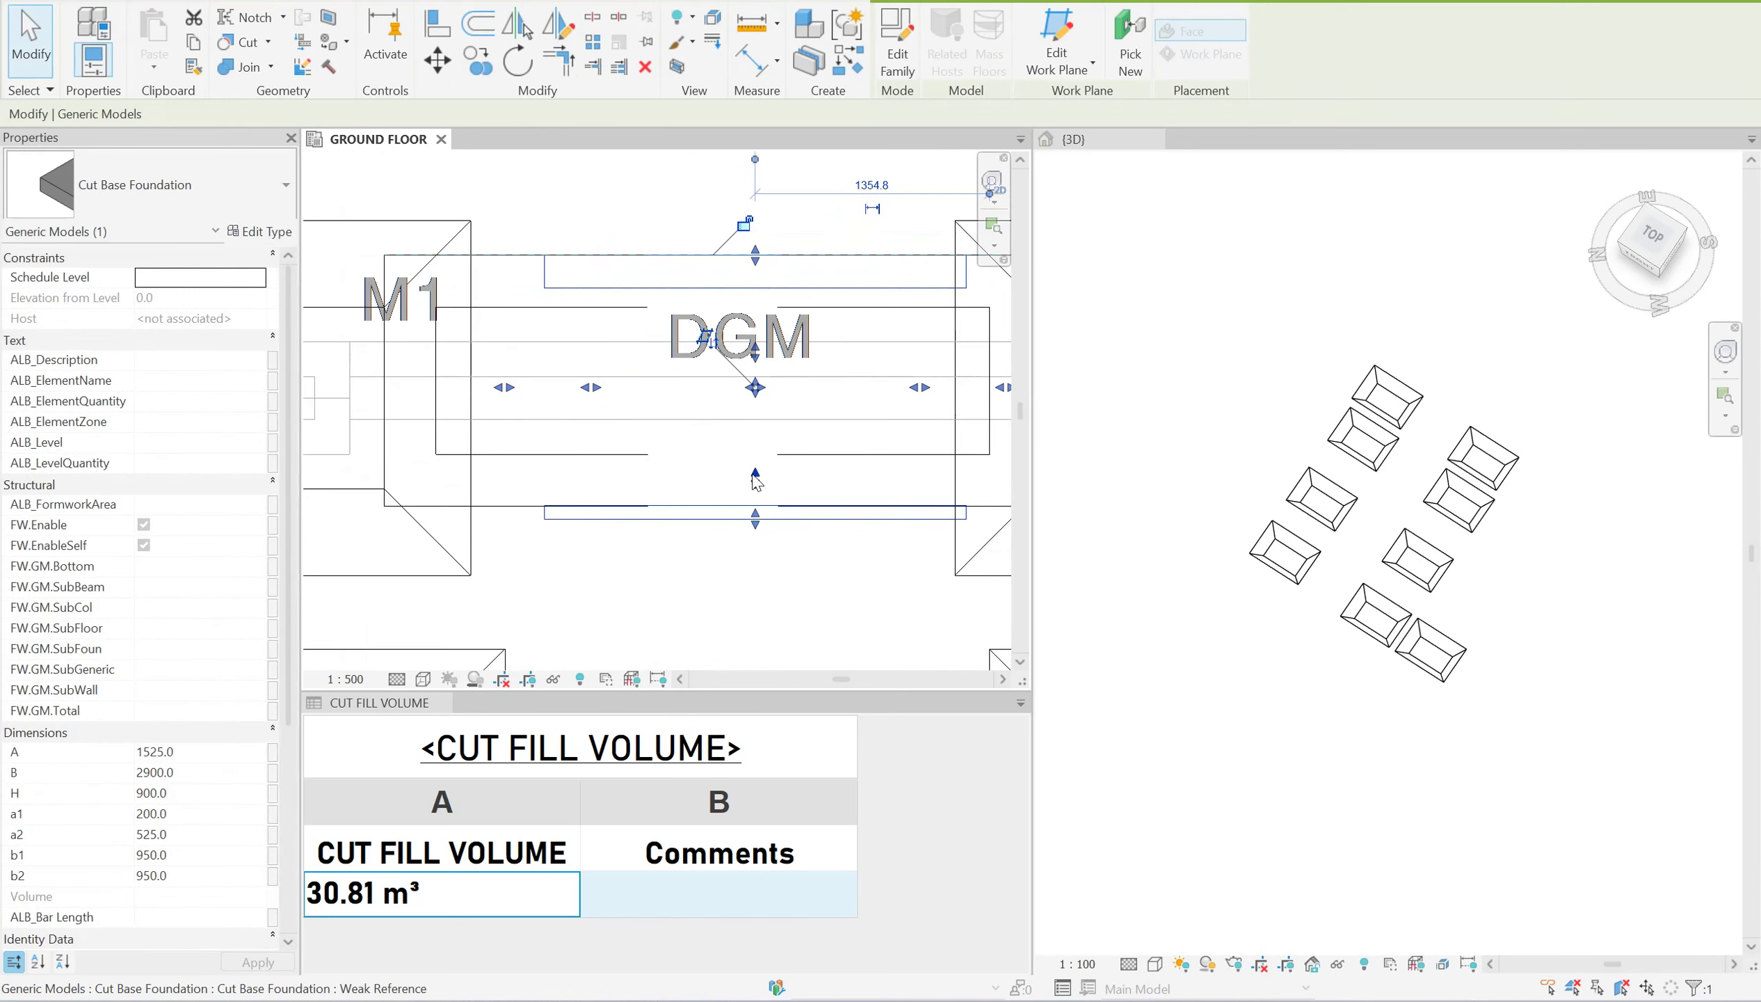
drag(753, 437, 755, 454)
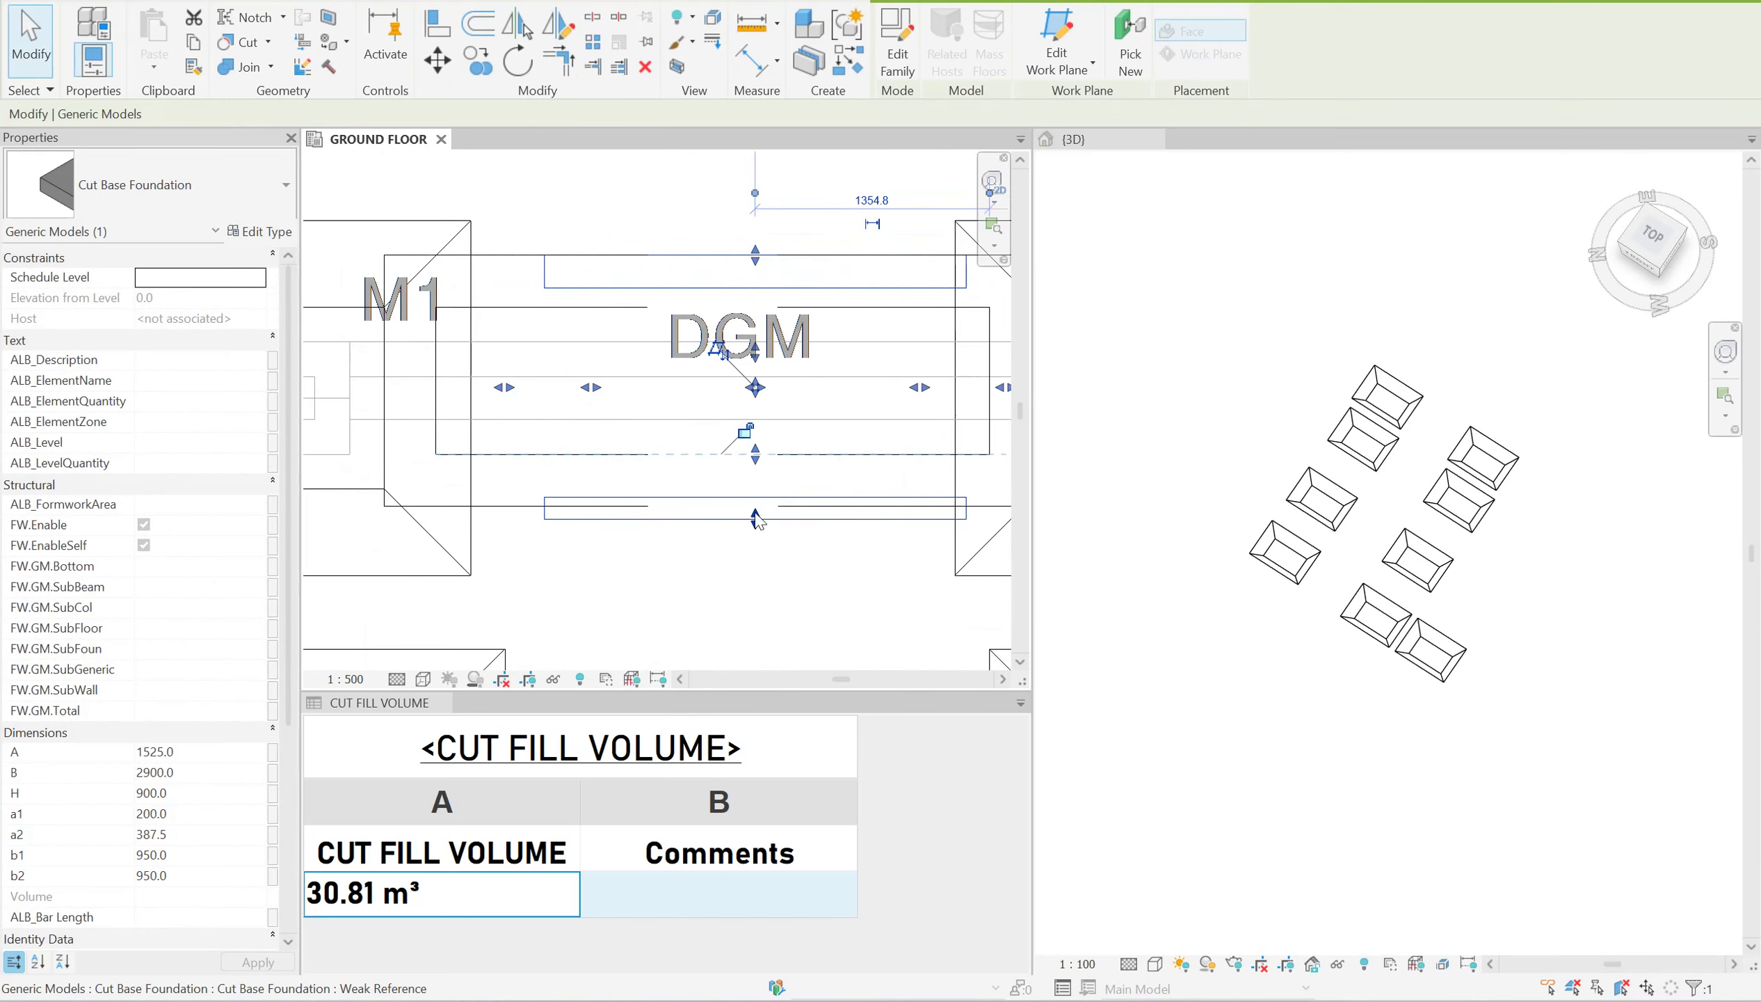
mouse_move(757, 521)
mouse_down()
mouse_move(400, 374)
mouse_move(346, 373)
mouse_move(387, 386)
mouse_up()
Check the reshaped foundation in 3D, then start re-hosting it with Pick New.
scroll(466, 374, down, 2)
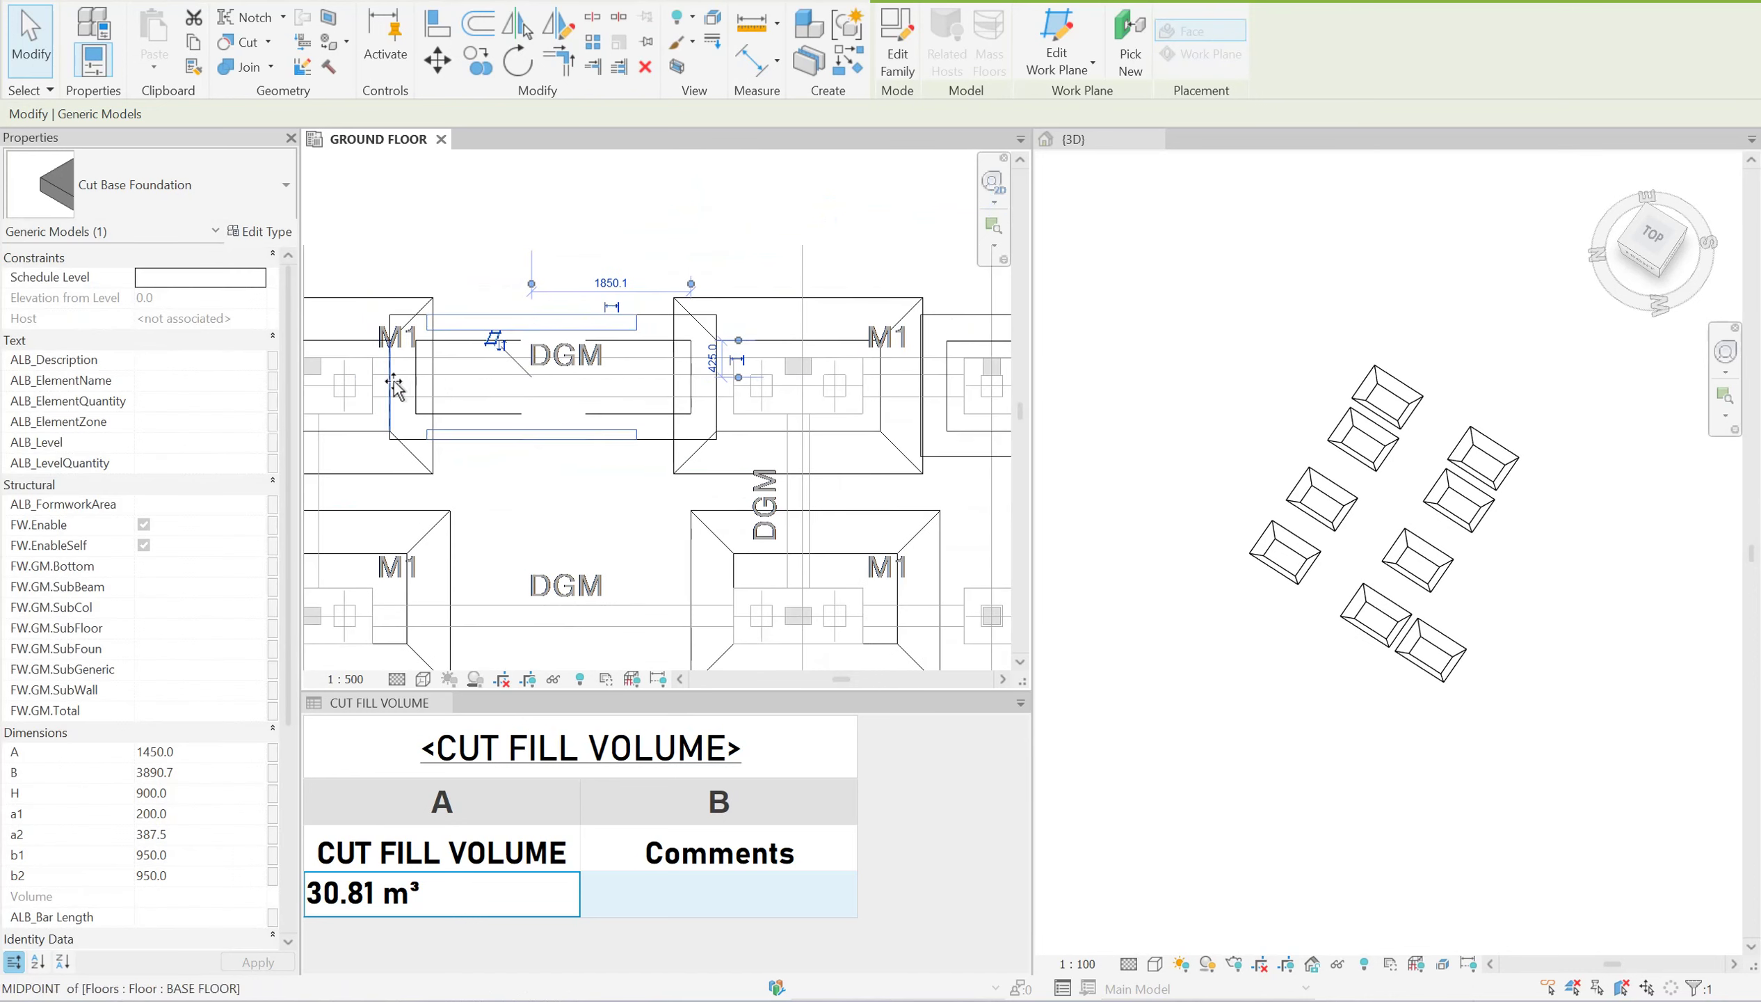
click(1330, 527)
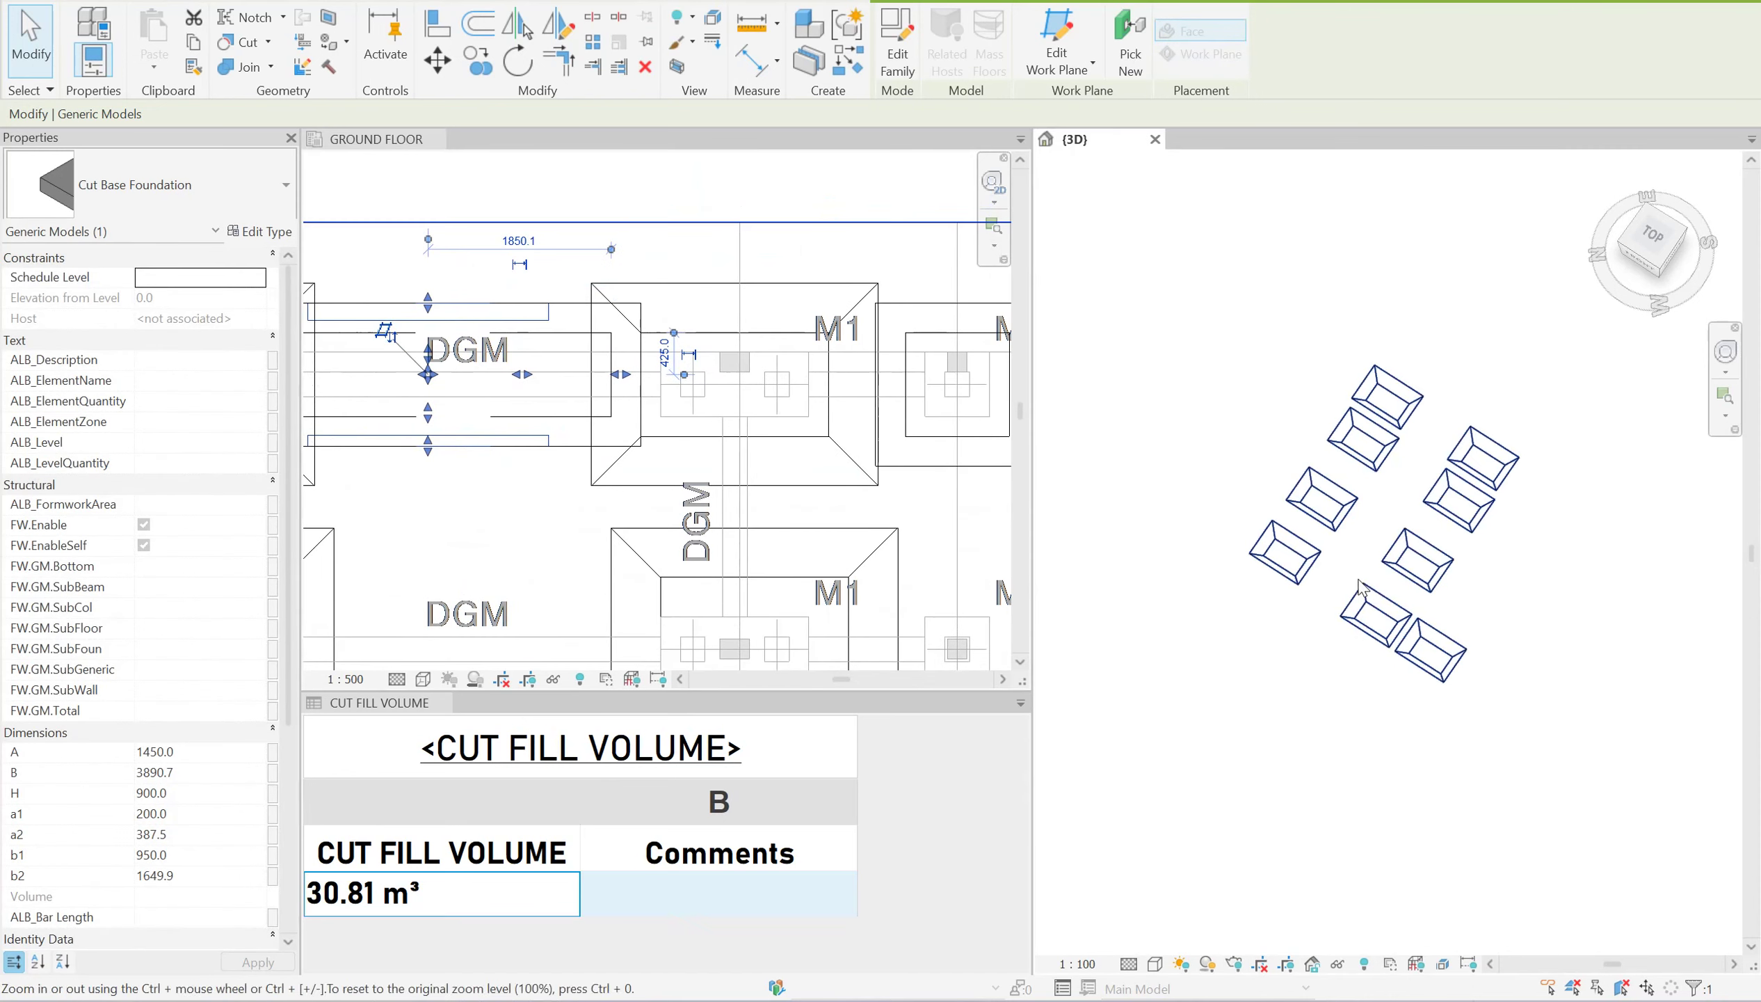
click(461, 296)
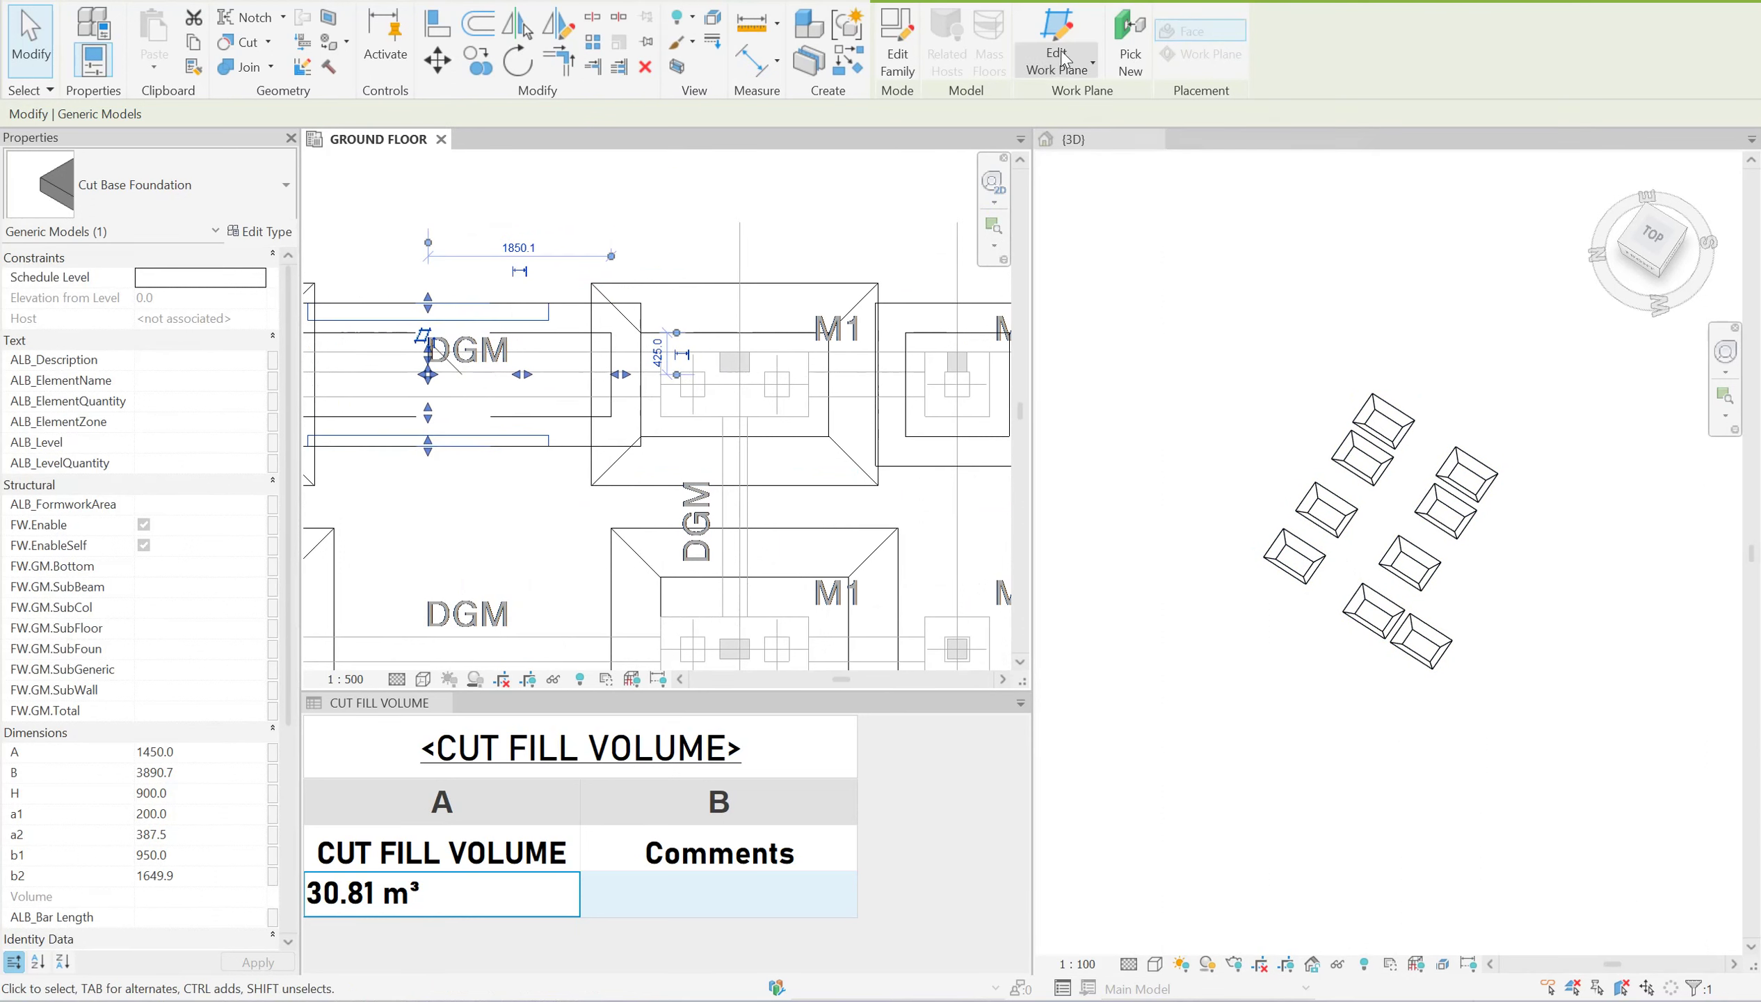
click(1131, 43)
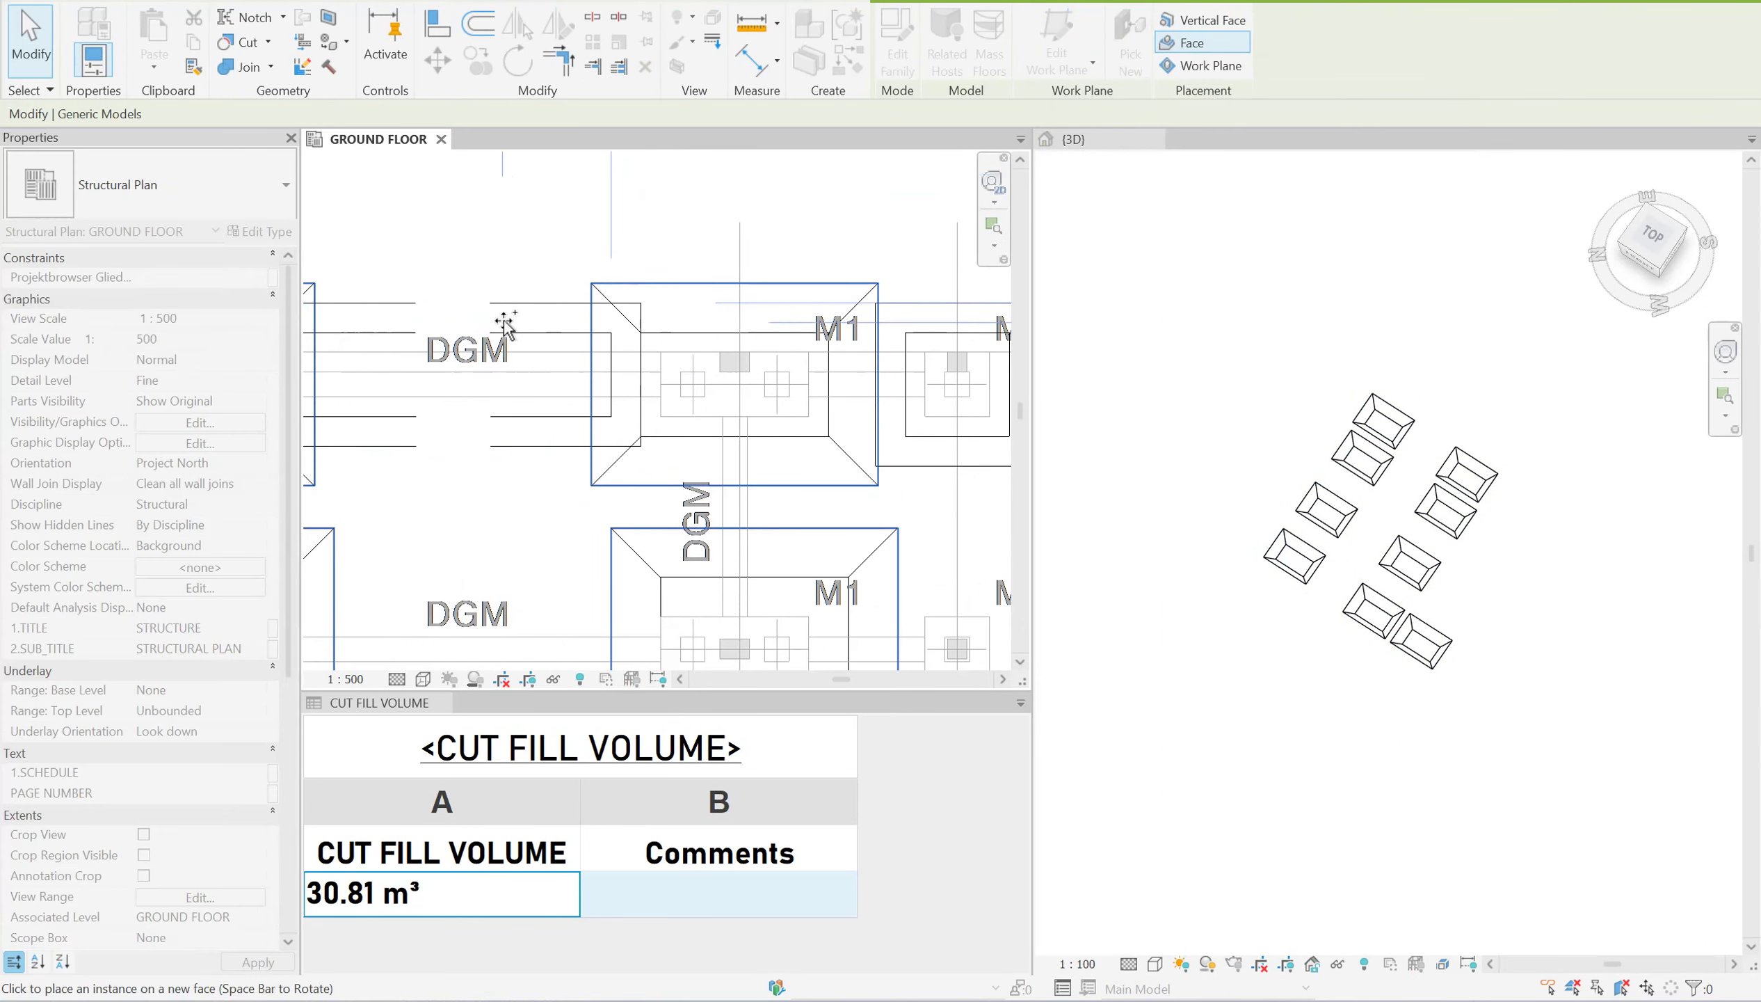
Re-host the cut-base model on the floor face and move it along the DGM beam.
click(491, 271)
key(Escape)
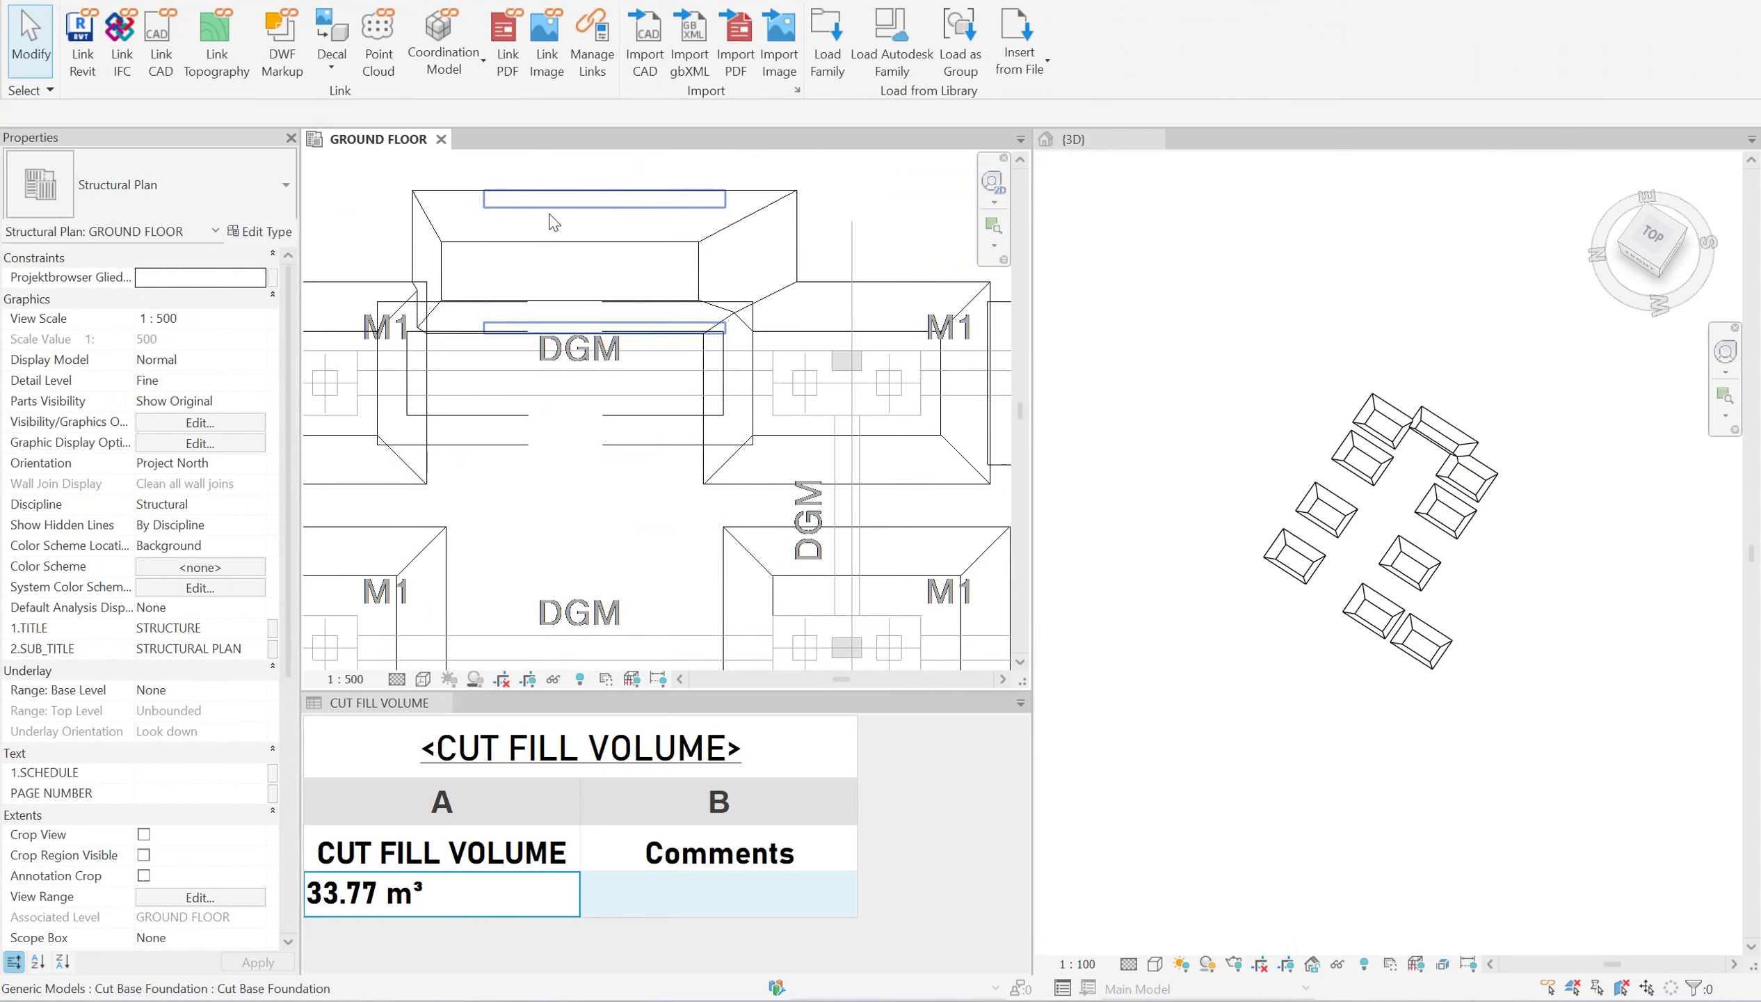
click(553, 222)
scroll(552, 222, up, 2)
click(529, 357)
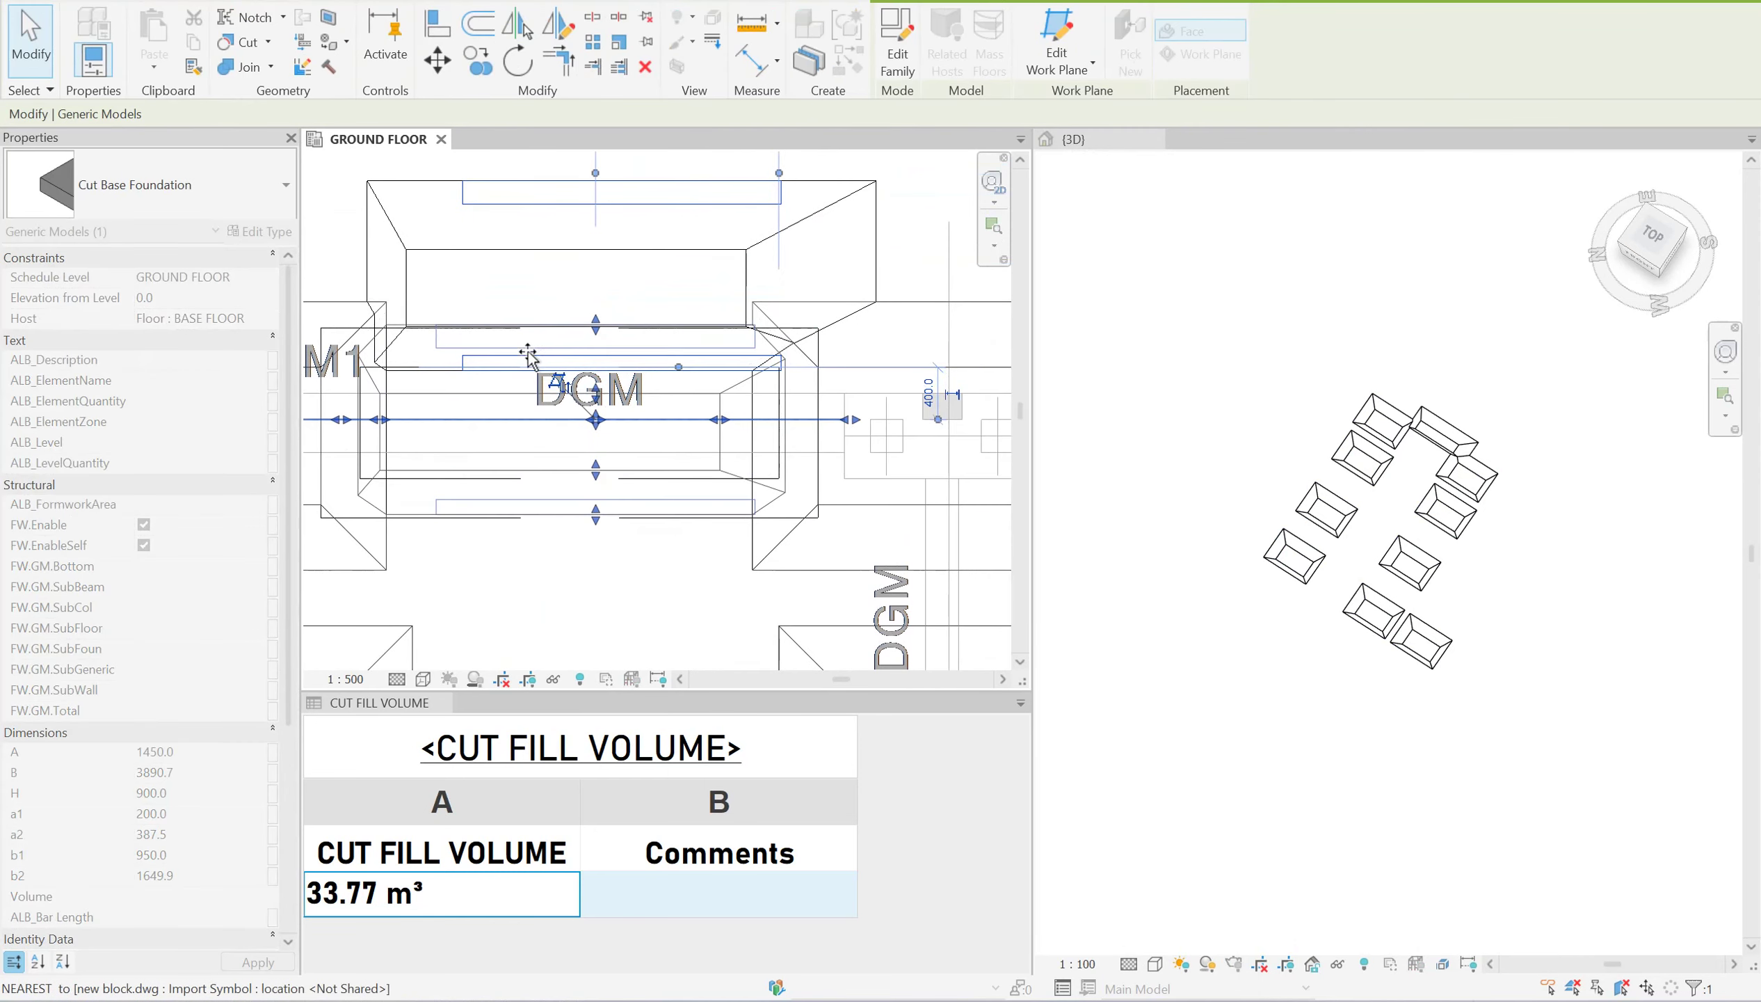
scroll(619, 361, up, 2)
click(668, 347)
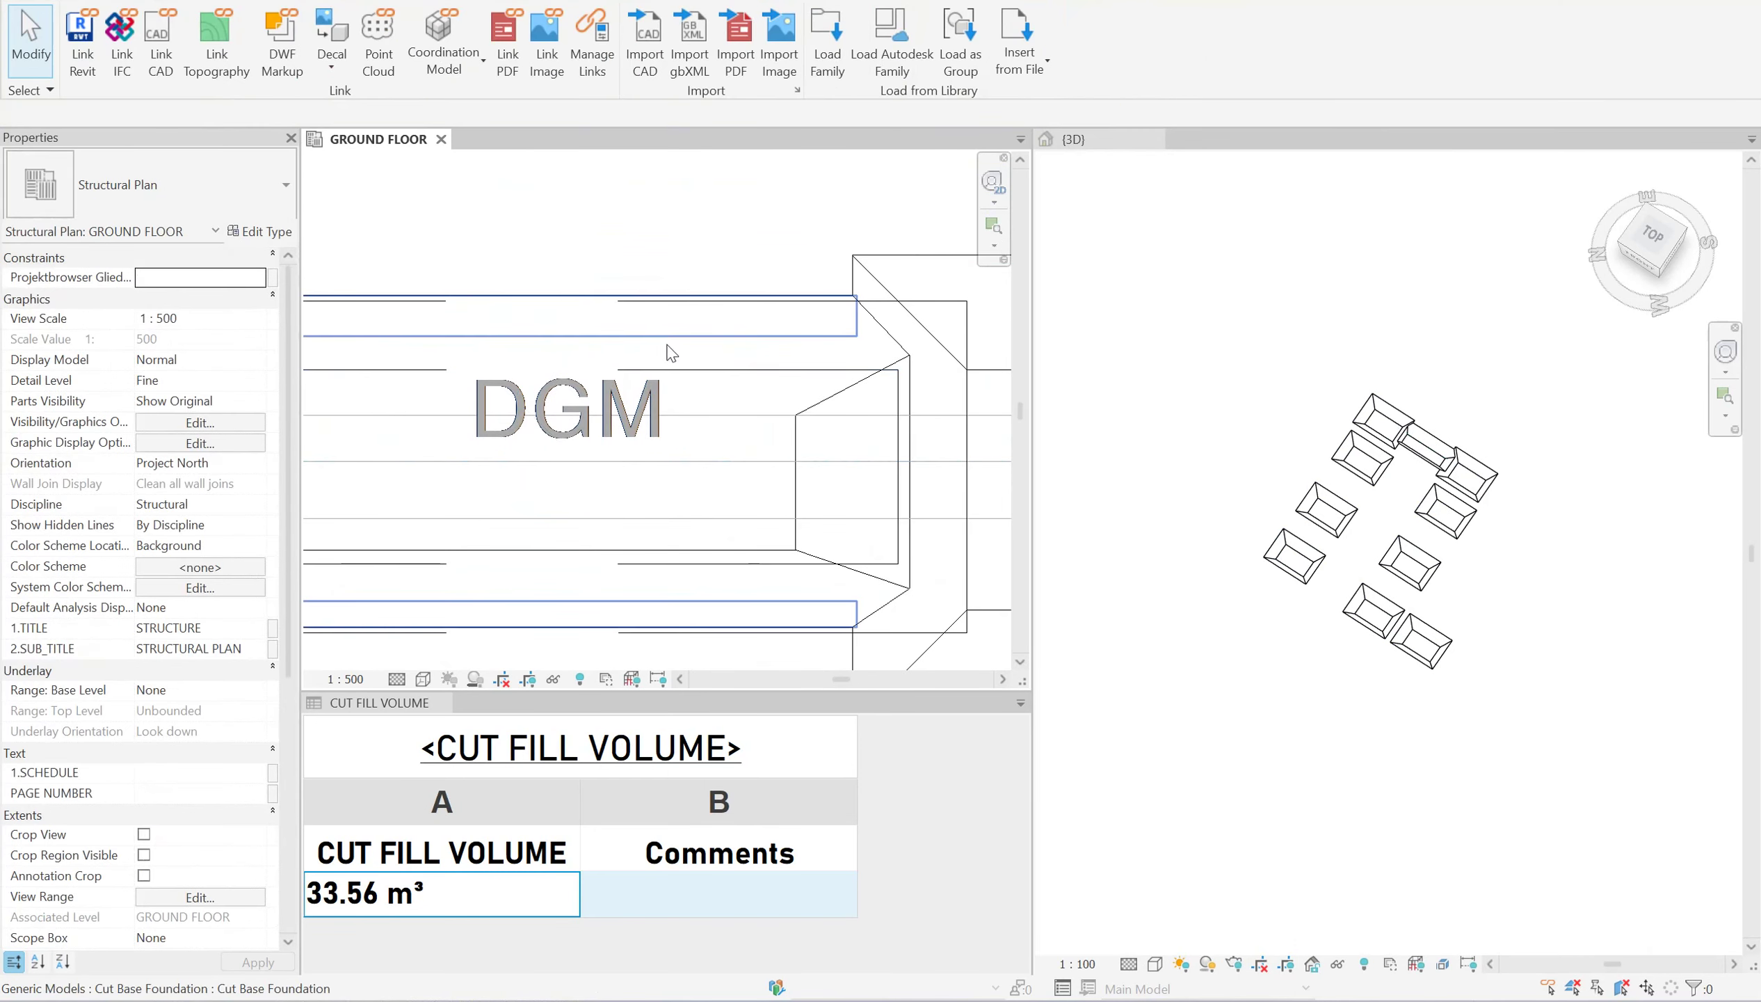
mouse_move(671, 349)
mouse_down()
mouse_move(582, 348)
mouse_move(582, 307)
mouse_up()
Stretch the excavation's edges to the footing and guide lines, lengthening B to 4245.3.
scroll(784, 334, down, 1)
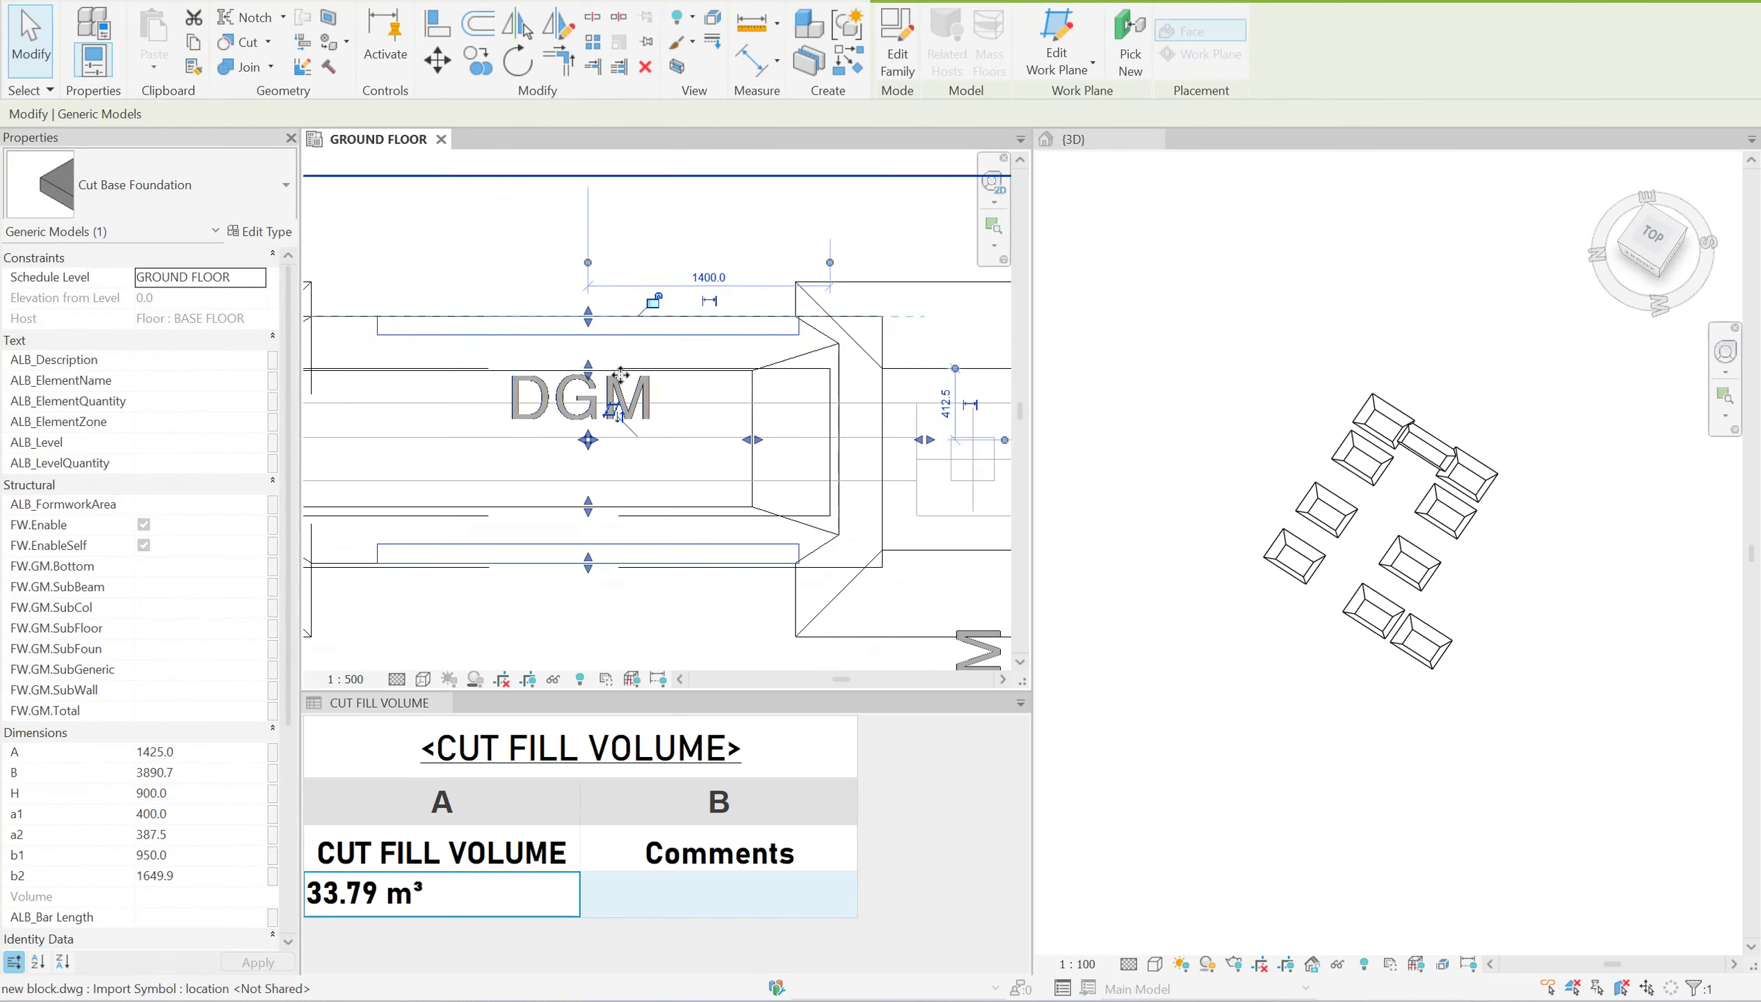
scroll(784, 334, up, 1)
mouse_move(728, 342)
mouse_down()
mouse_move(716, 498)
mouse_move(735, 480)
mouse_up()
scroll(716, 499, up, 1)
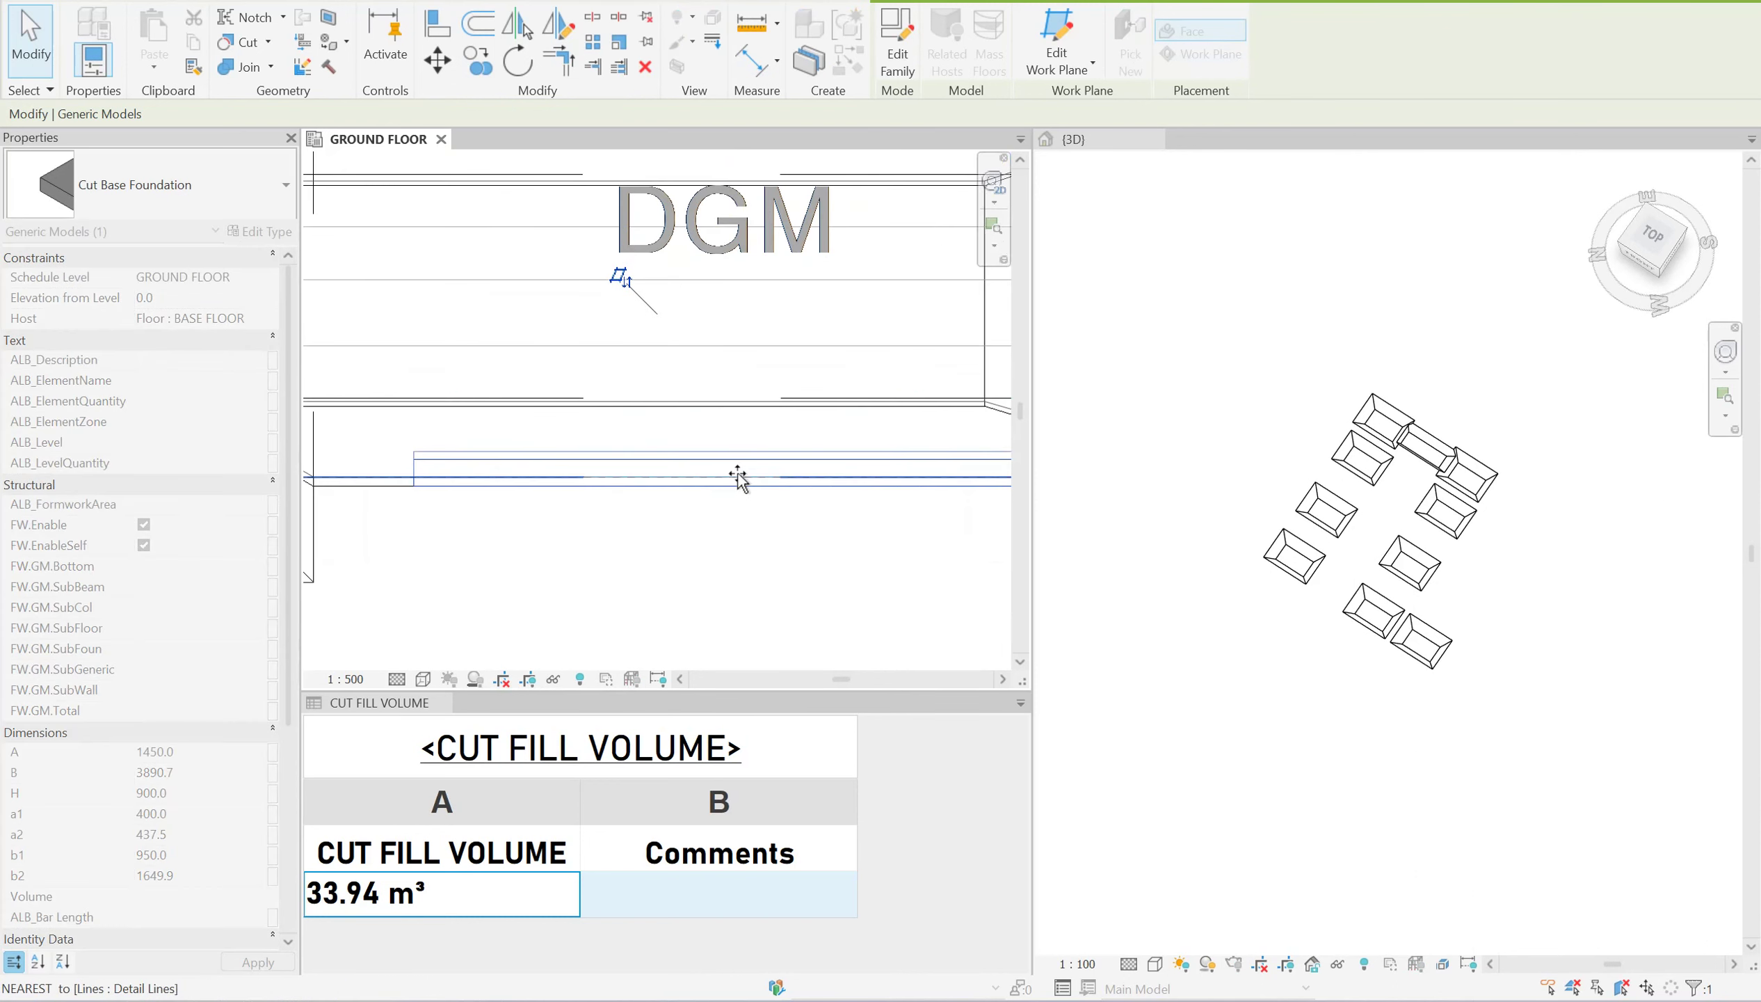
scroll(649, 363, down, 1)
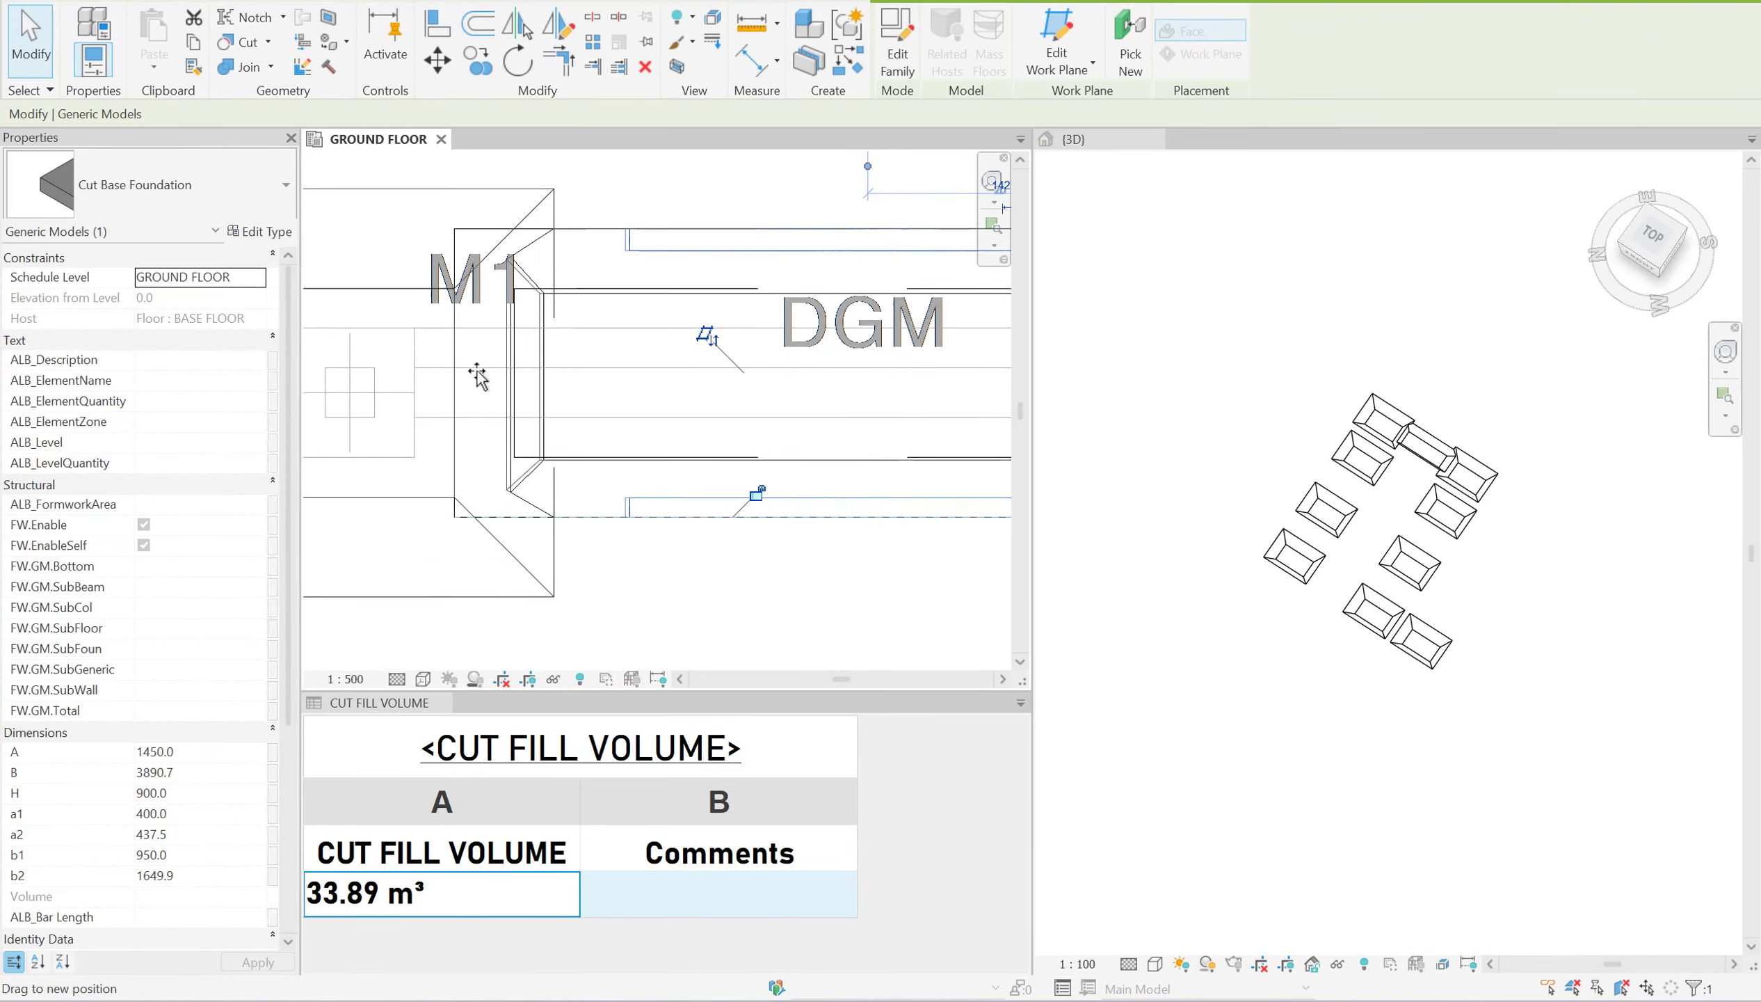
drag(467, 384, 399, 383)
scroll(433, 378, up, 1)
drag(518, 382, 446, 380)
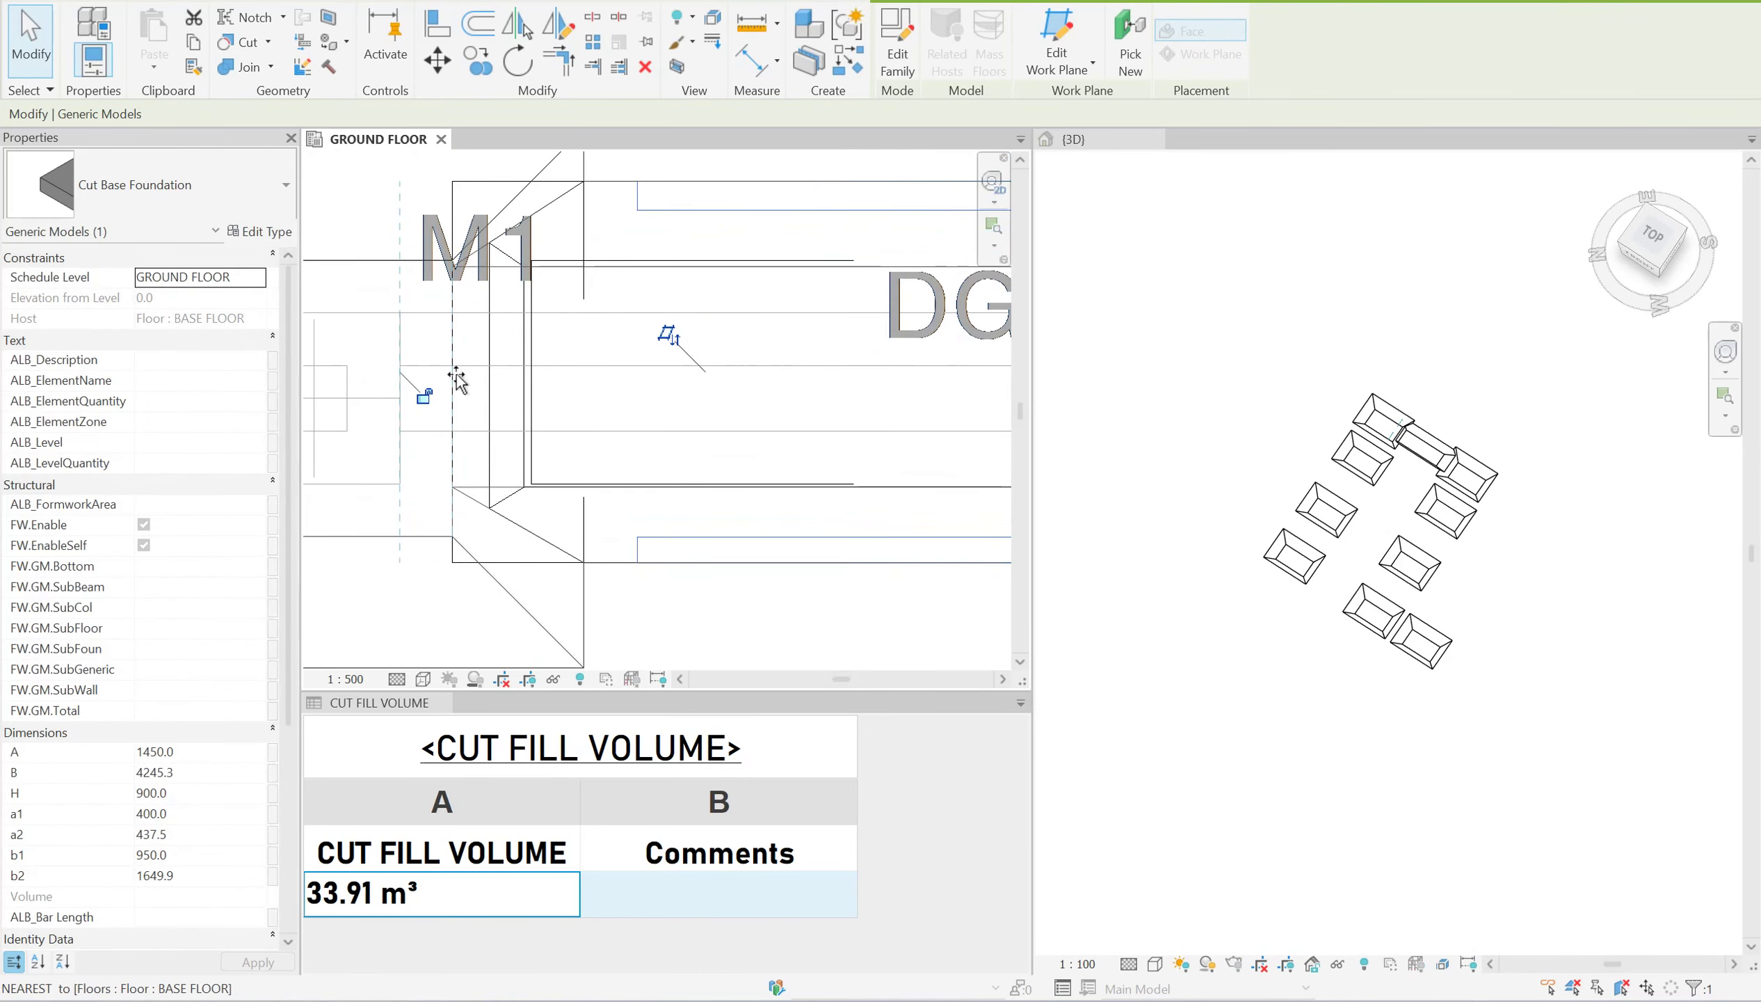
key(Escape)
scroll(1417, 458, up, 2)
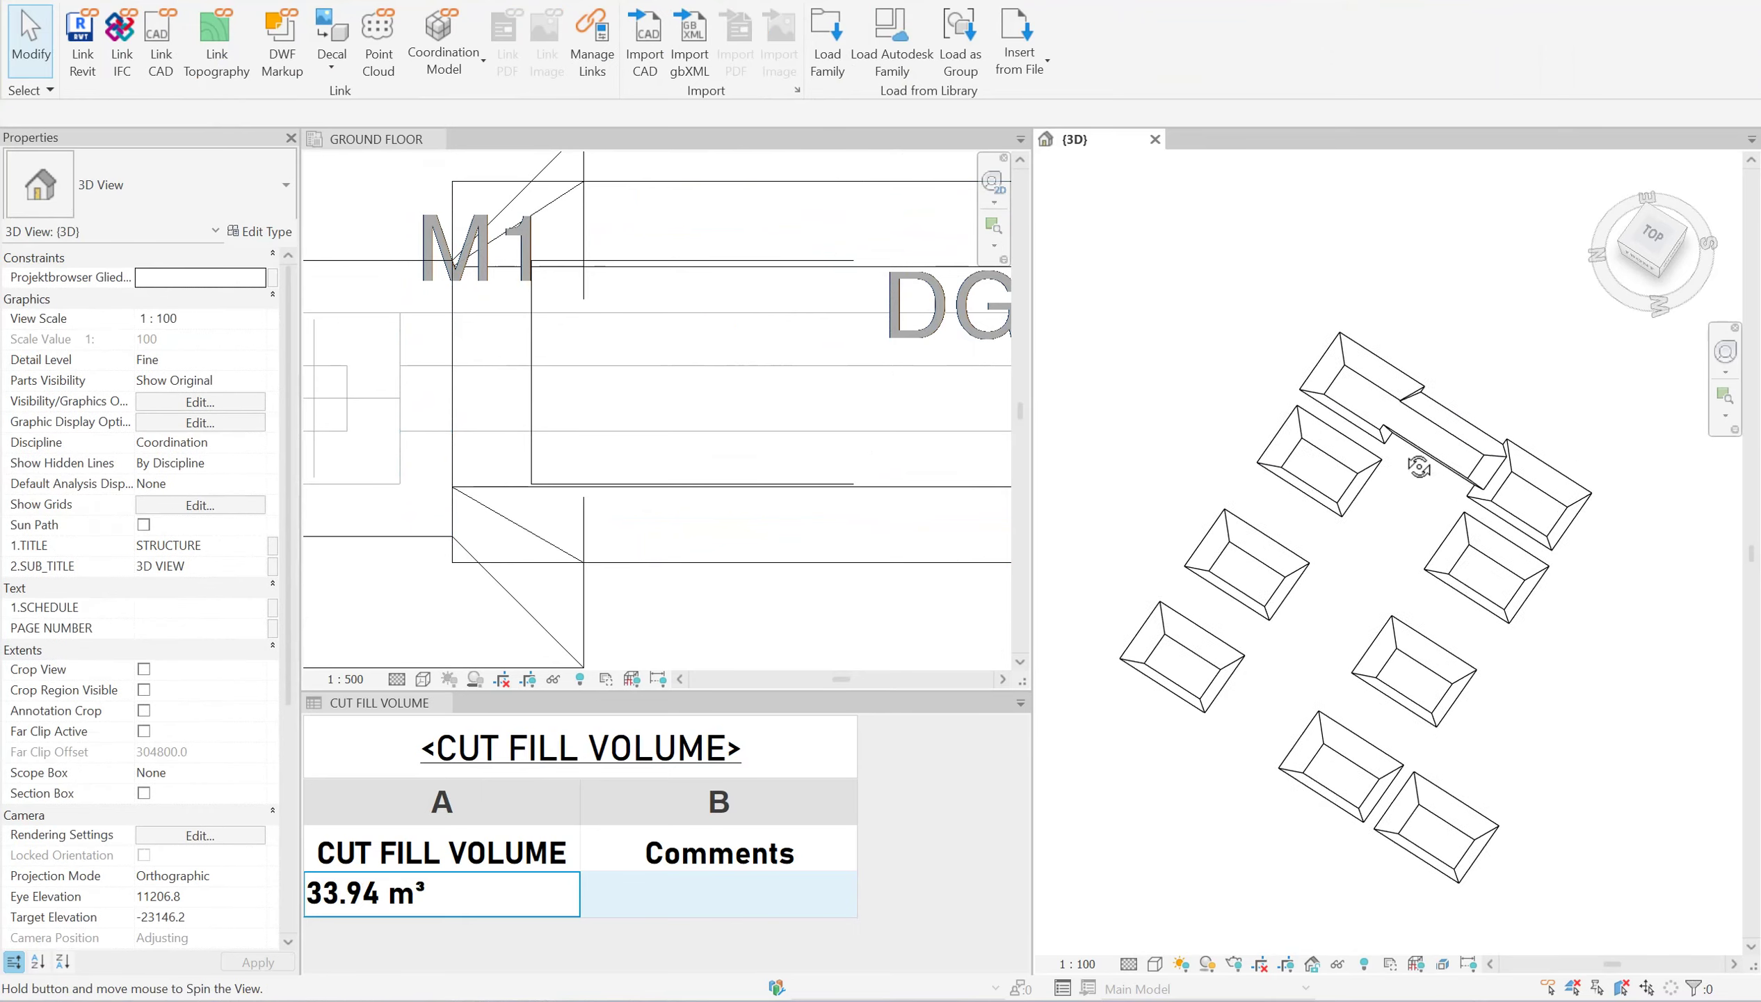
Widen the DGM-beam excavation's b1 slope to 1653.4 in the Ground Floor plan.
mouse_move(1417, 458)
shift+middle_down()
mouse_move(1507, 659)
mouse_move(1194, 266)
shift+middle_up()
scroll(1507, 659, up, 5)
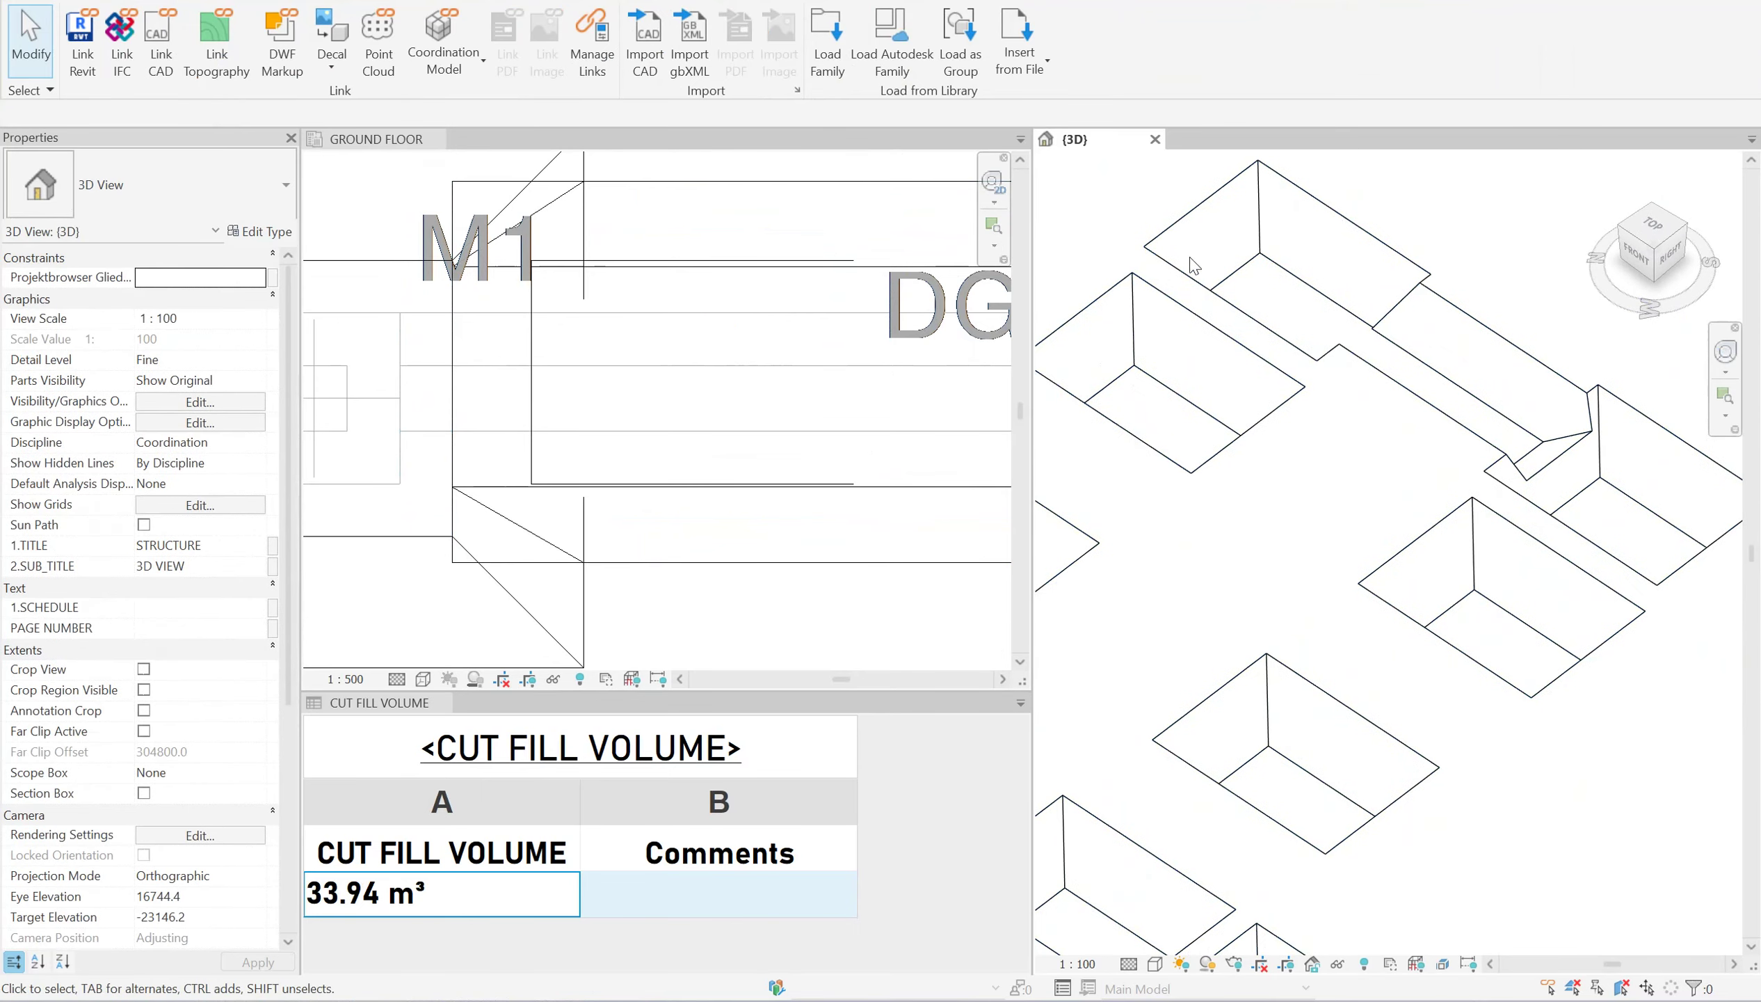
click(536, 407)
scroll(622, 361, down, 2)
scroll(665, 258, down, 1)
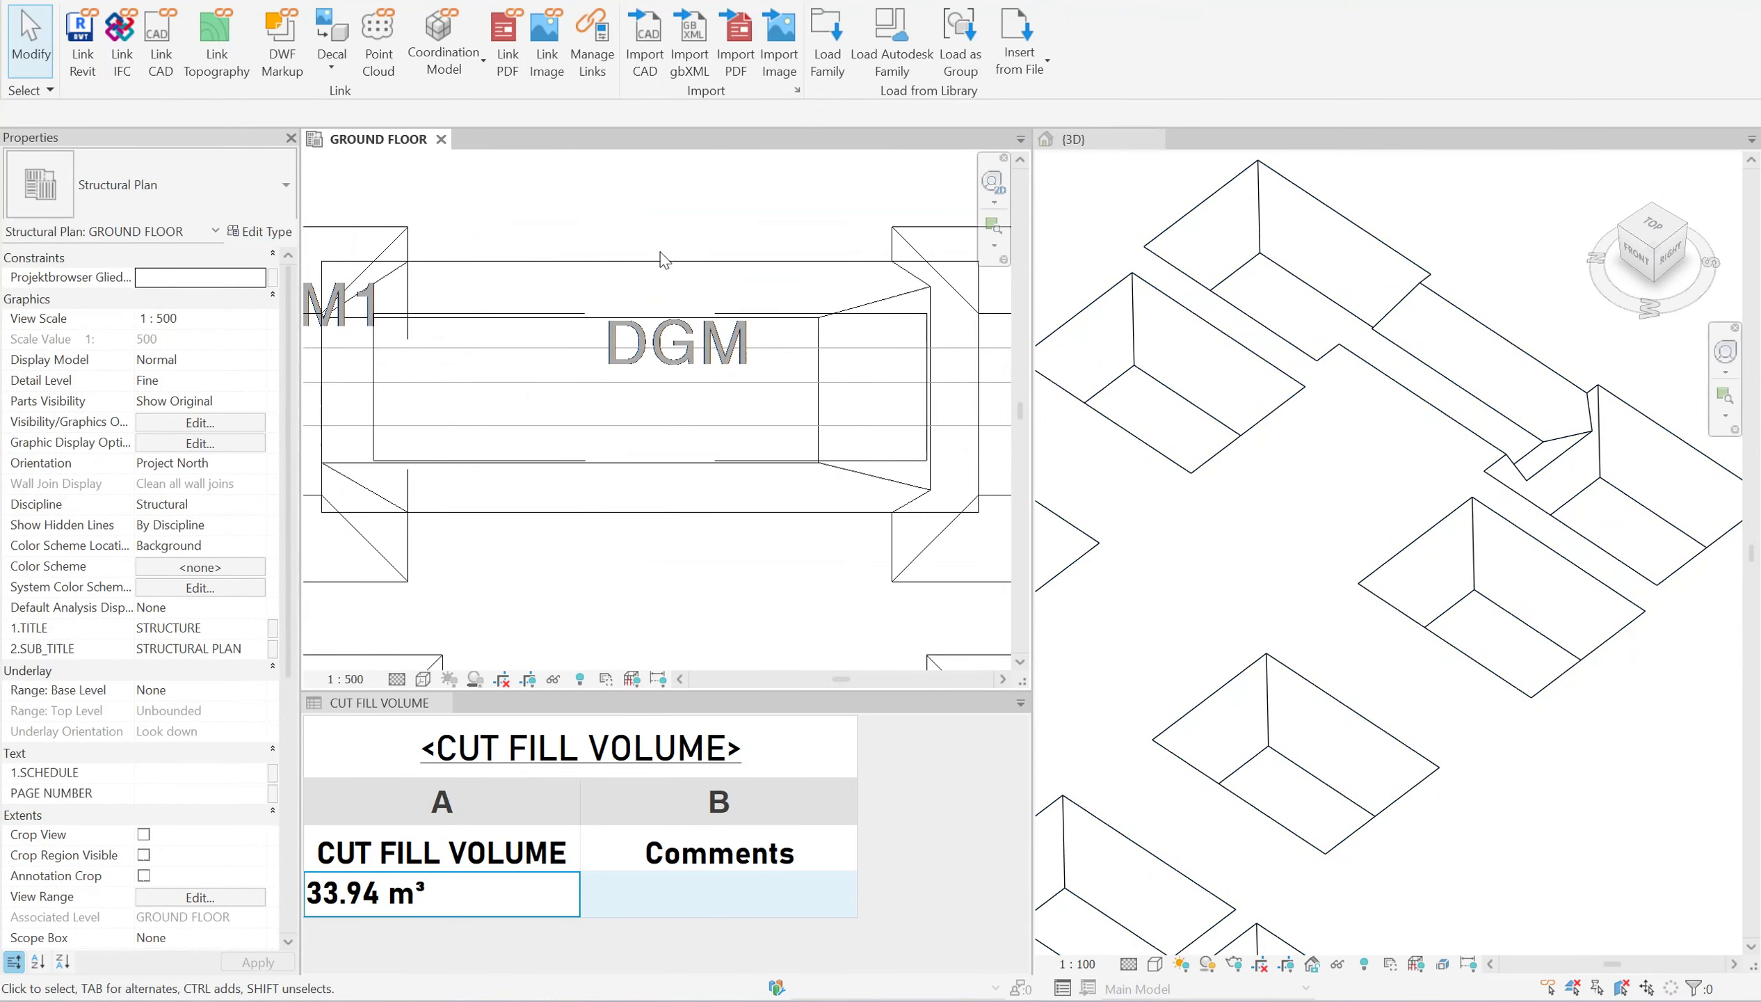
click(650, 284)
scroll(709, 403, up, 2)
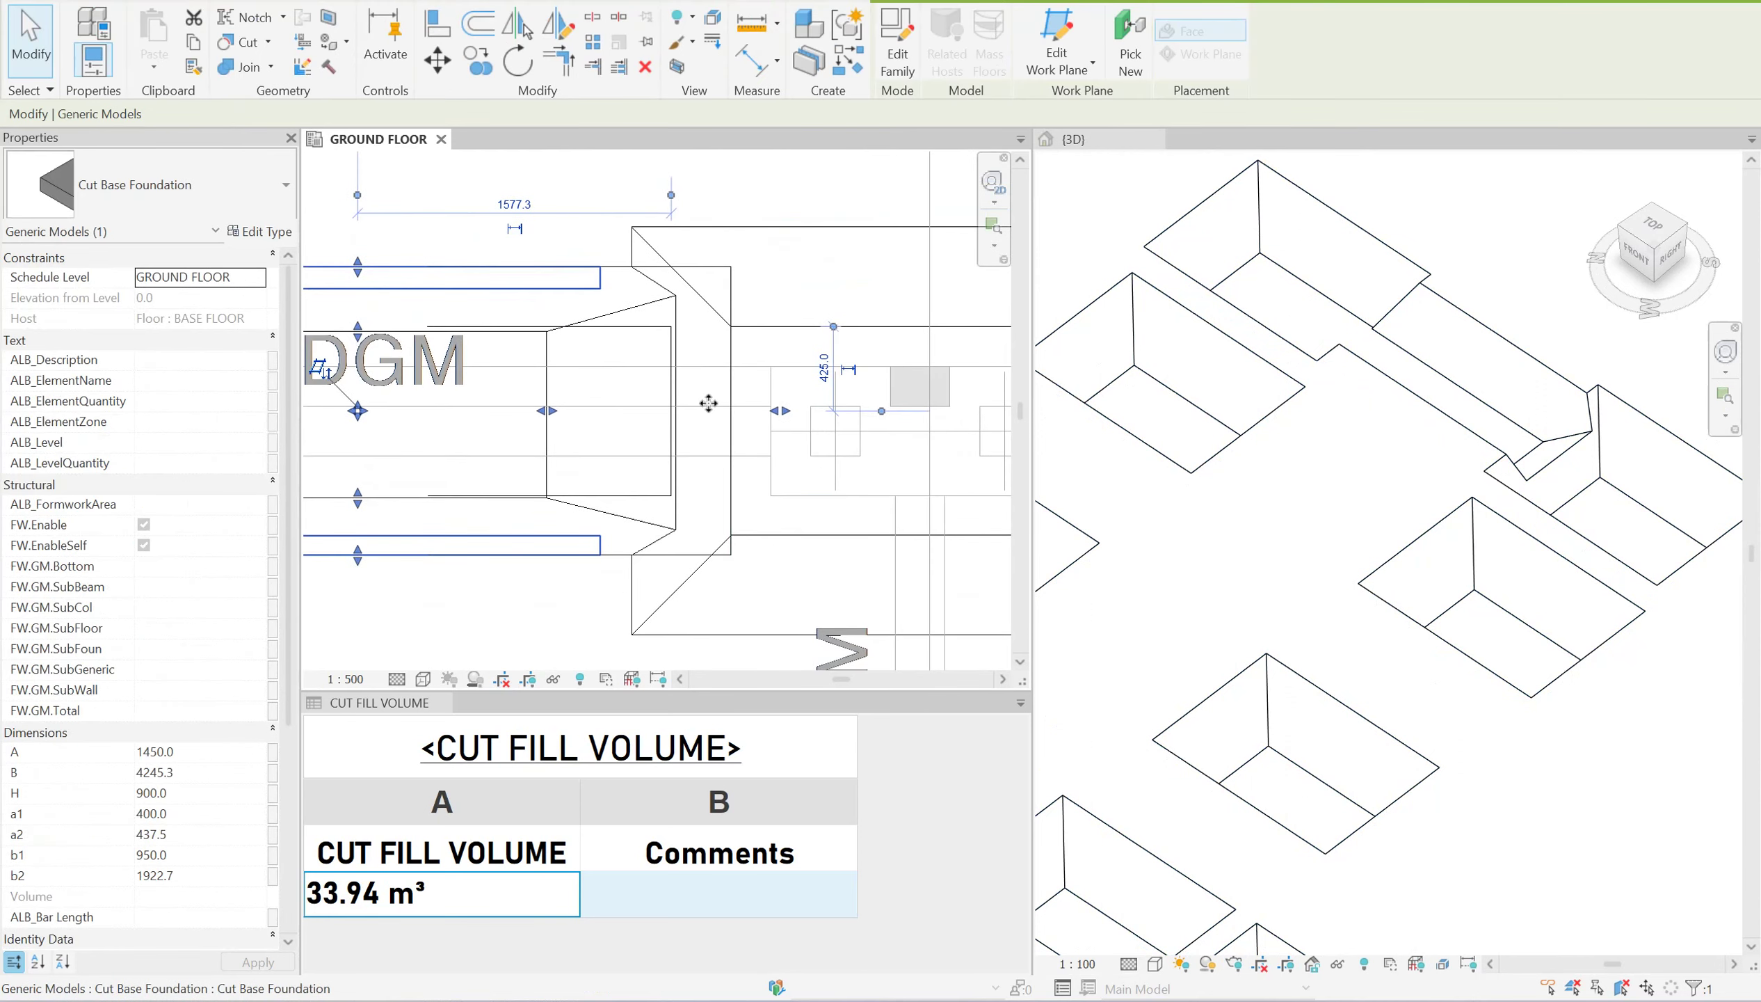
drag(553, 410, 687, 411)
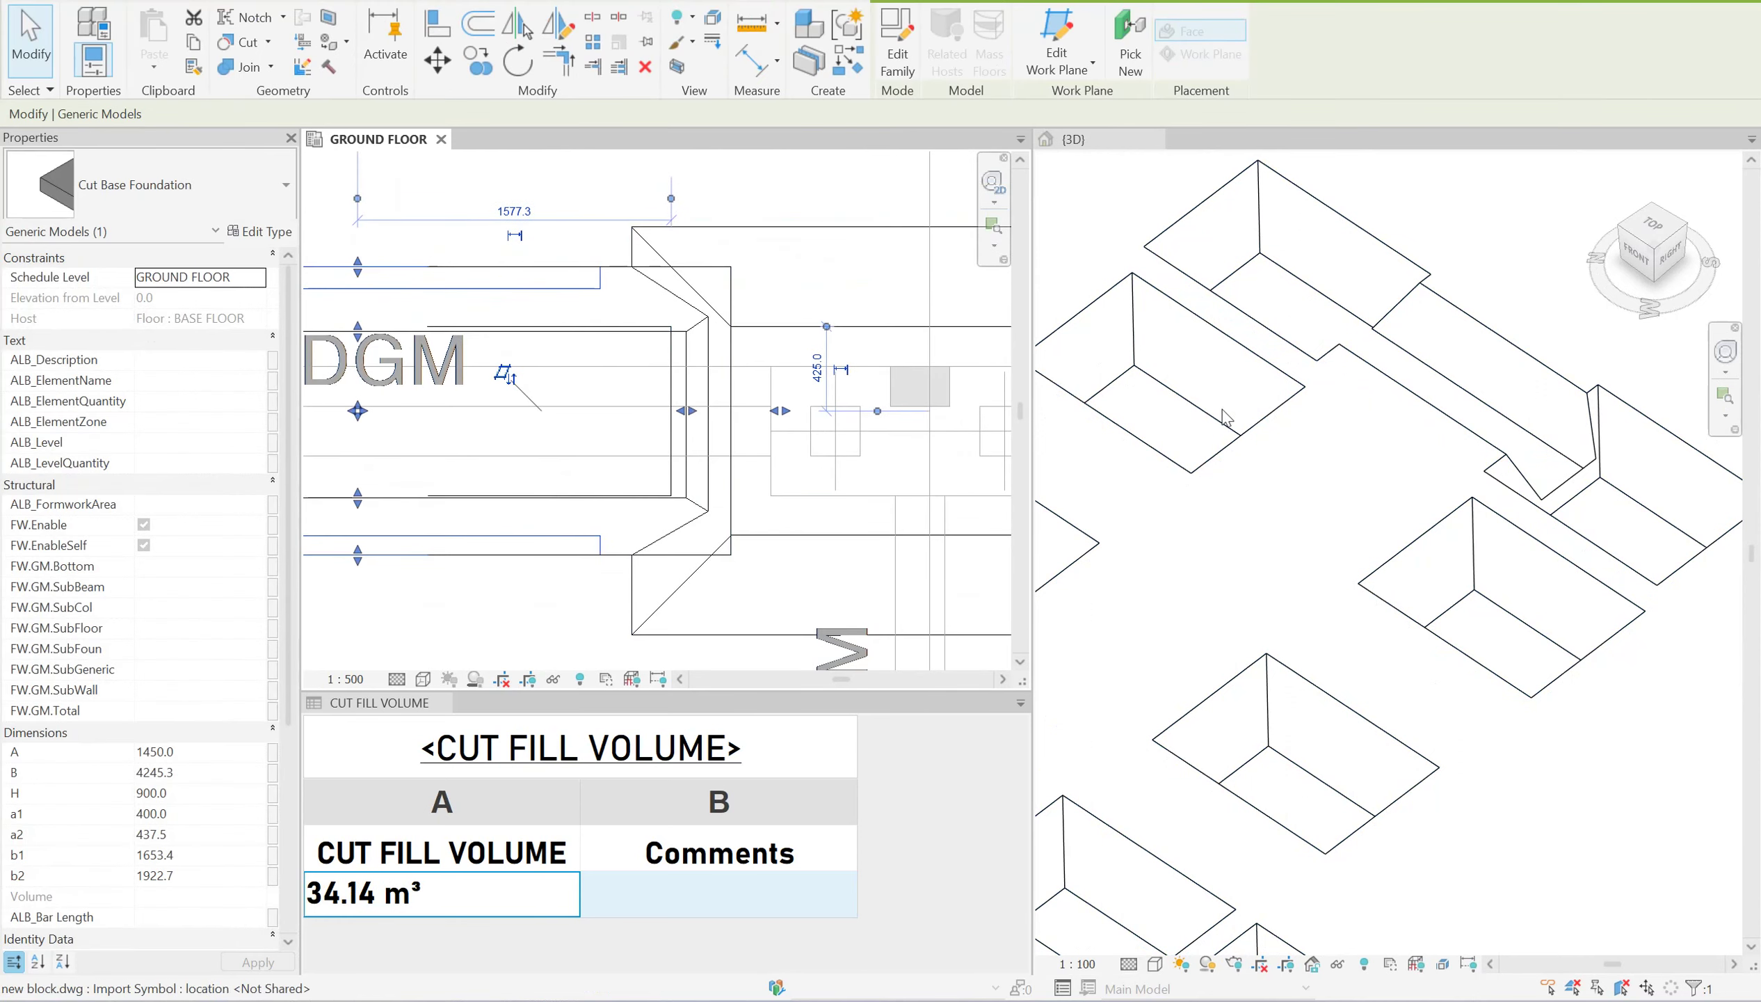
Inspect the widened pit in 3D and return to the Ground Floor plan.
middle_drag(1466, 397, 1415, 355)
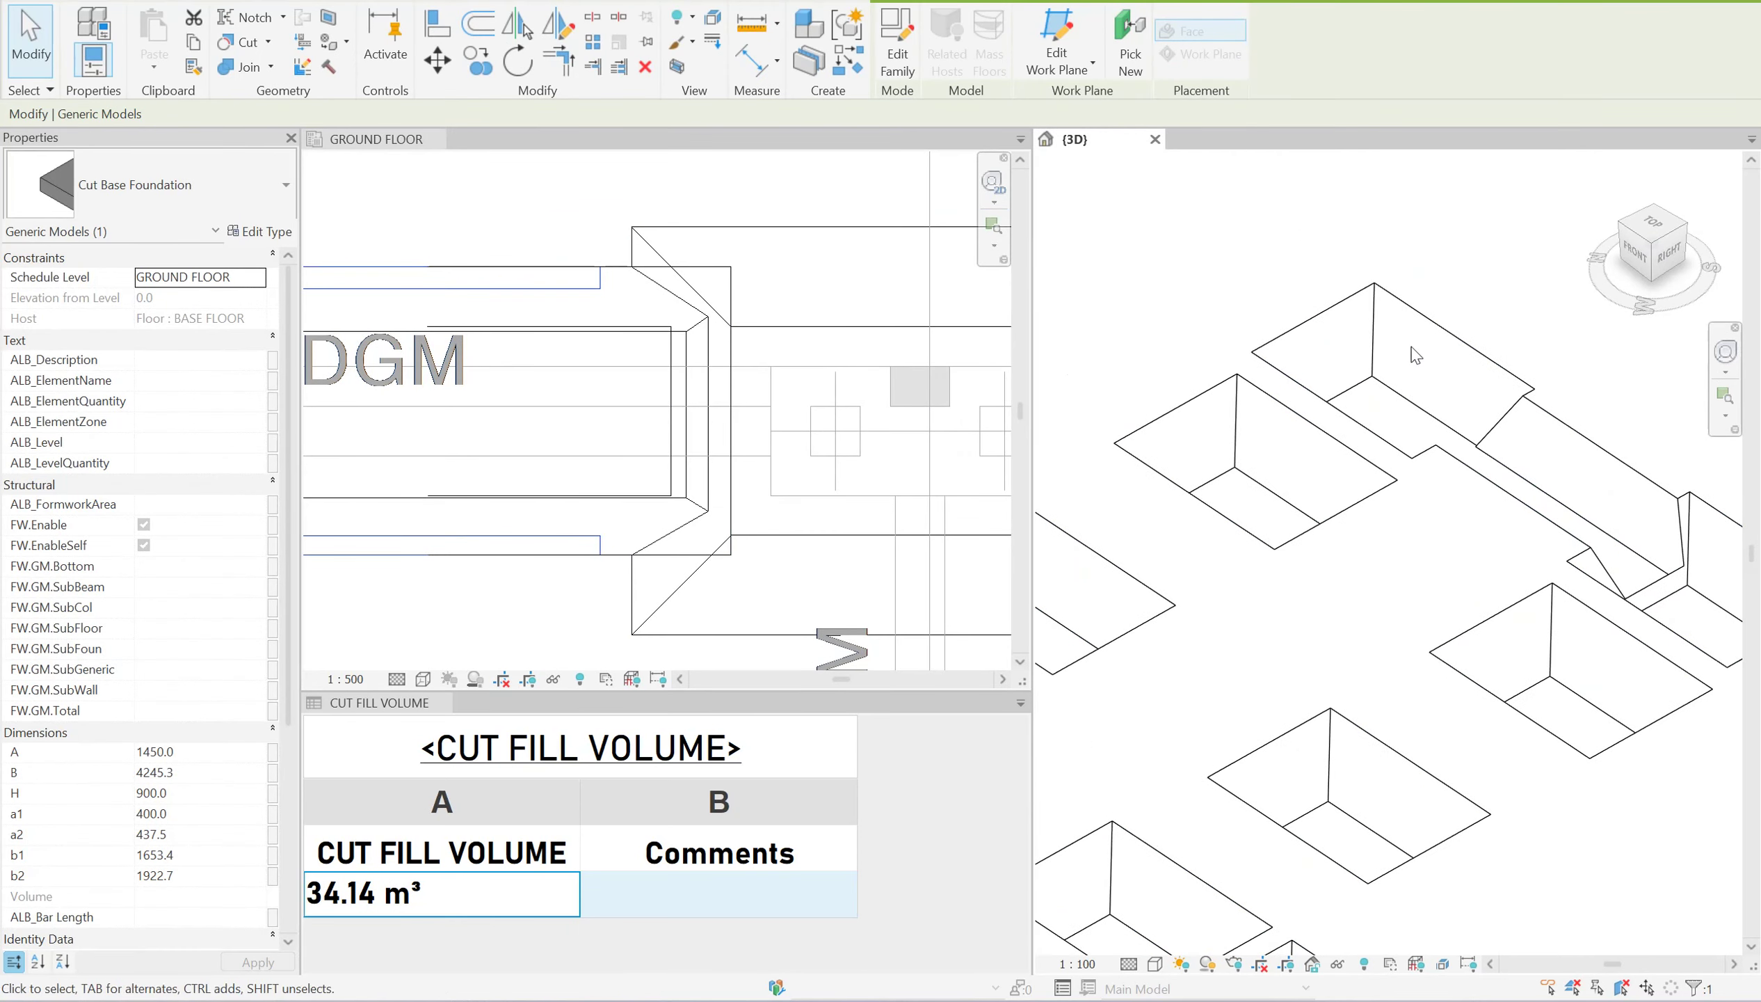
click(413, 883)
scroll(590, 473, down, 1)
scroll(676, 392, down, 3)
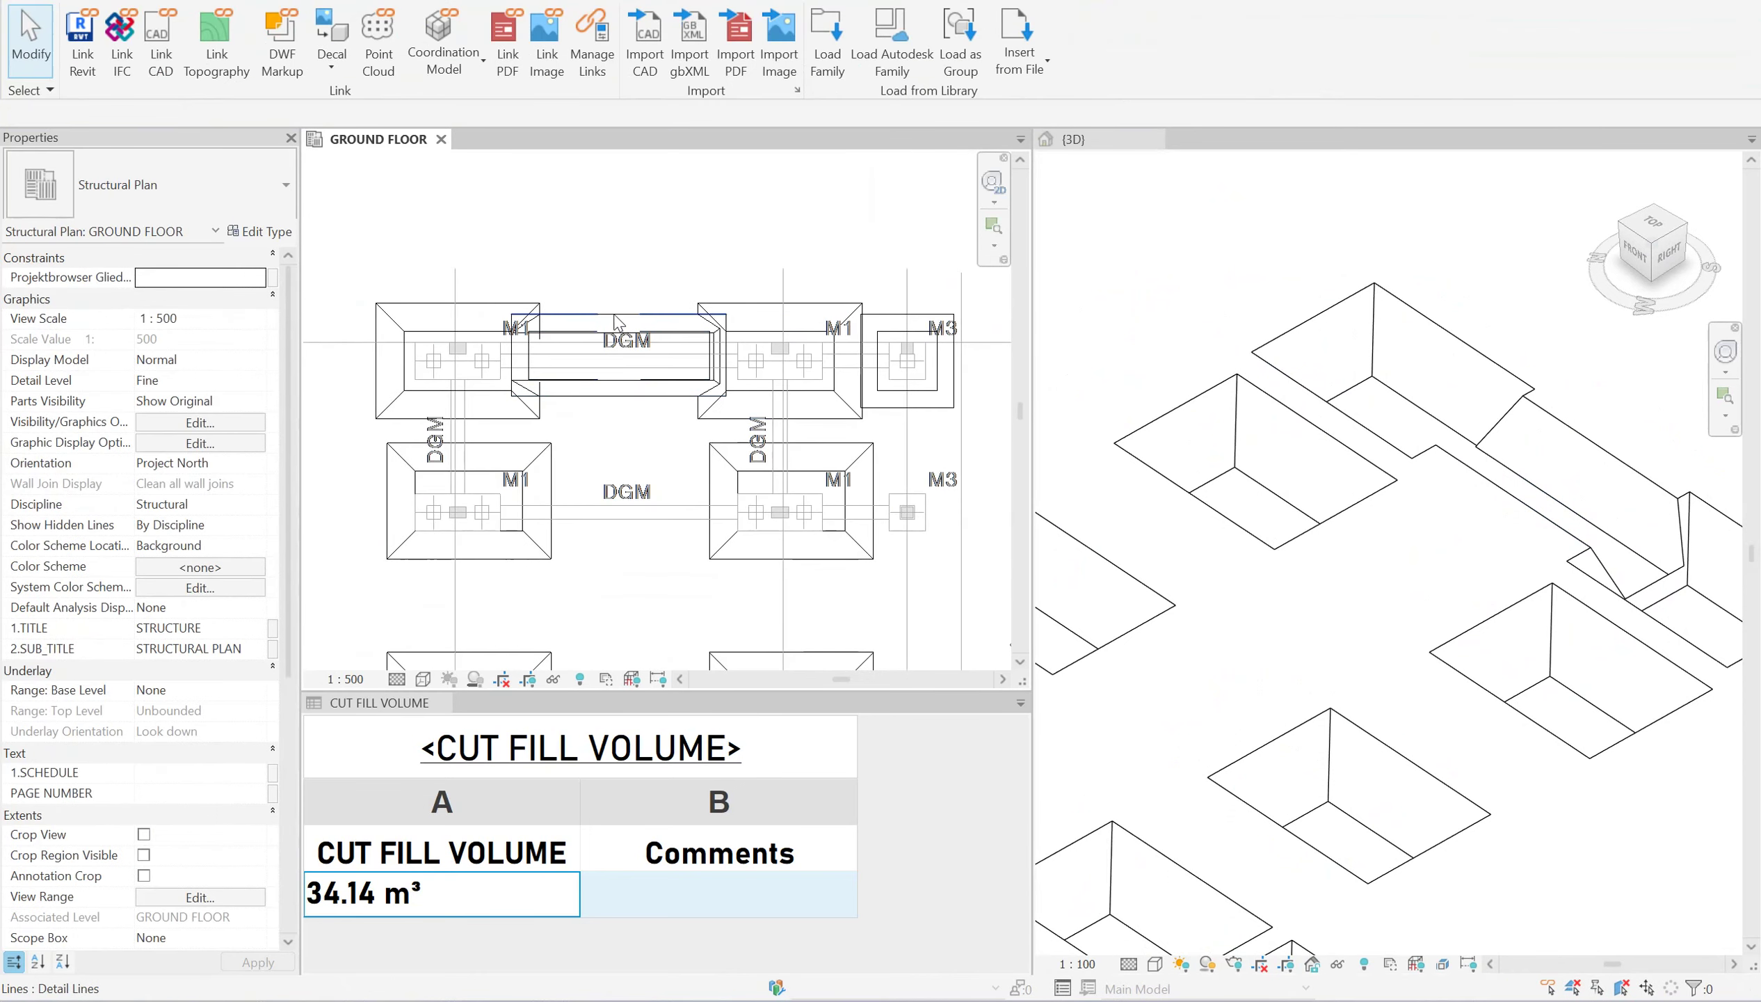
Delete the lower-left and lower-right footing excavations.
scroll(601, 363, up, 1)
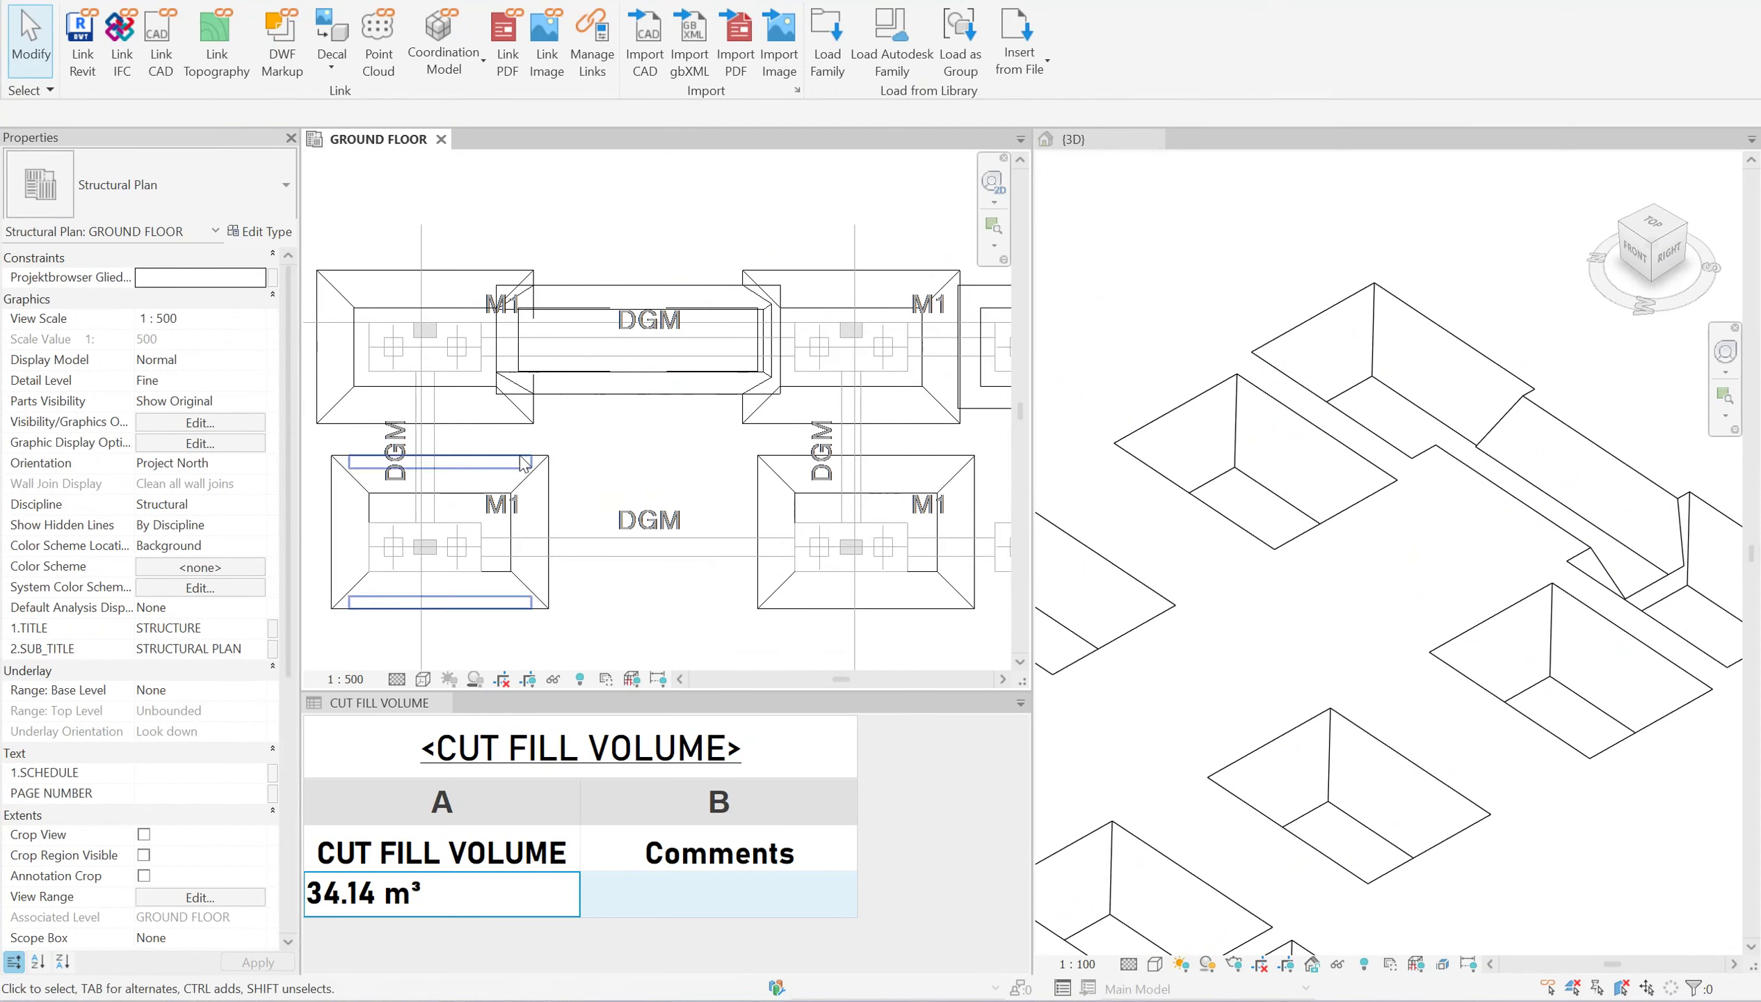
click(461, 489)
middle_drag(619, 488, 652, 437)
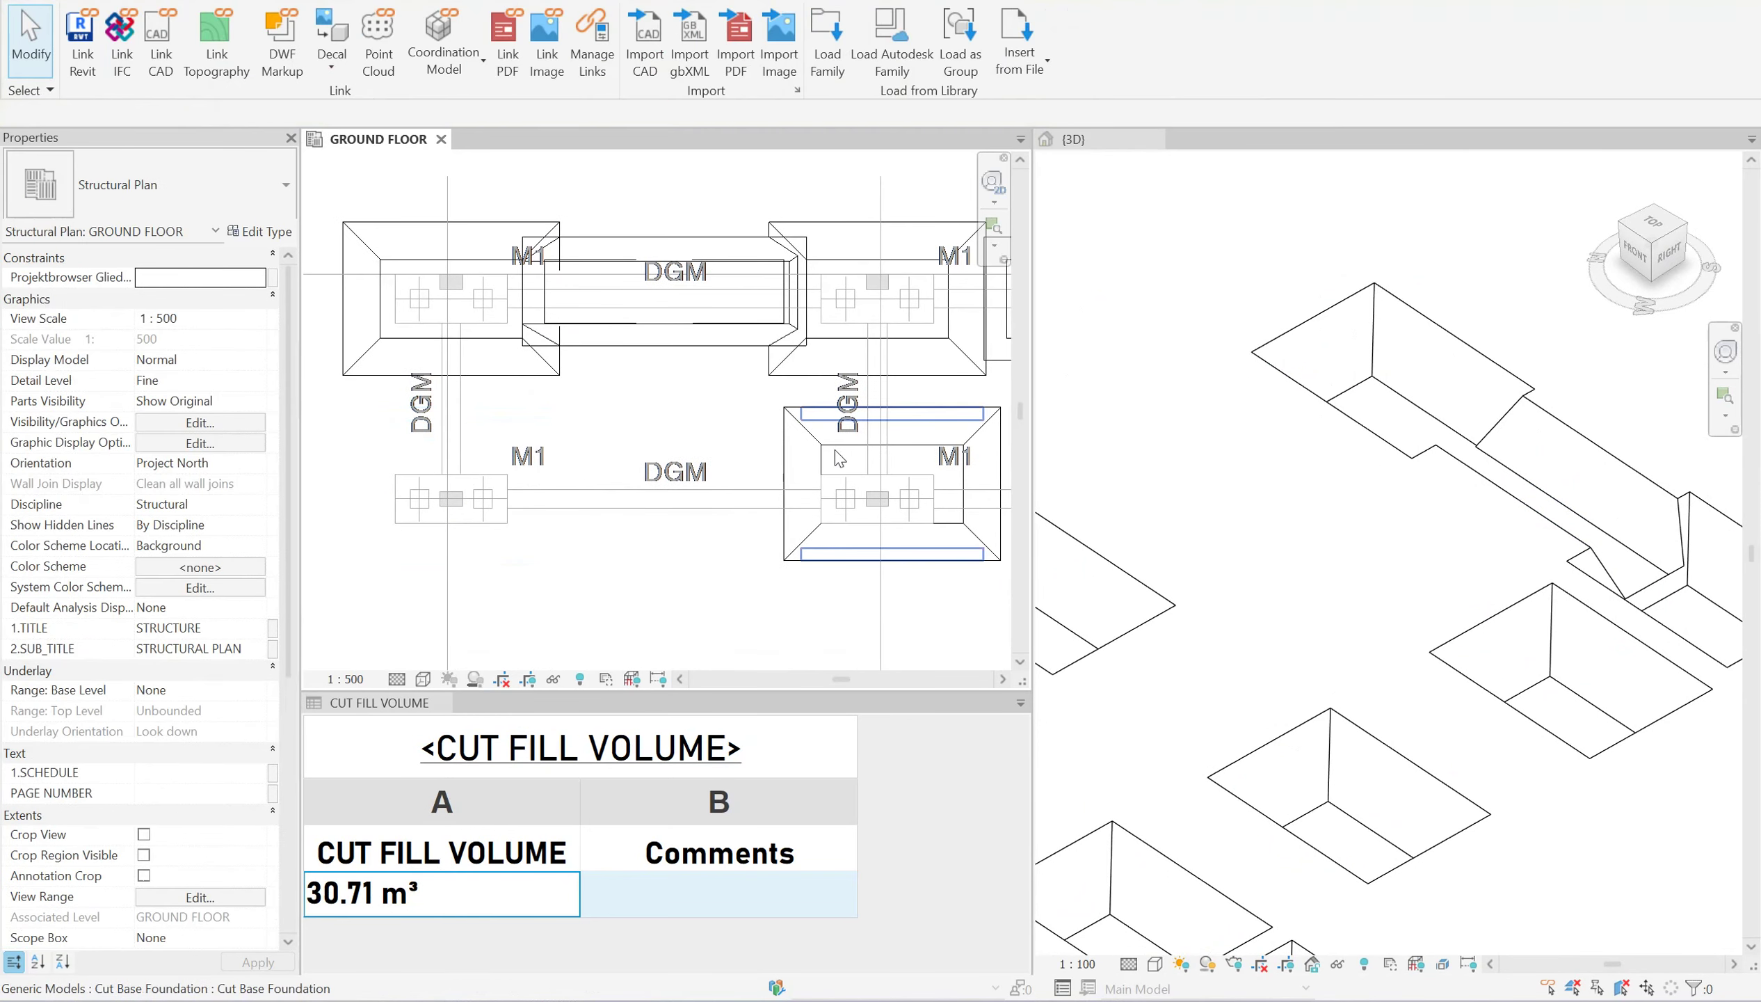
key(Delete)
Copy the top-left footing excavation onto both lower M1 footings.
click(502, 359)
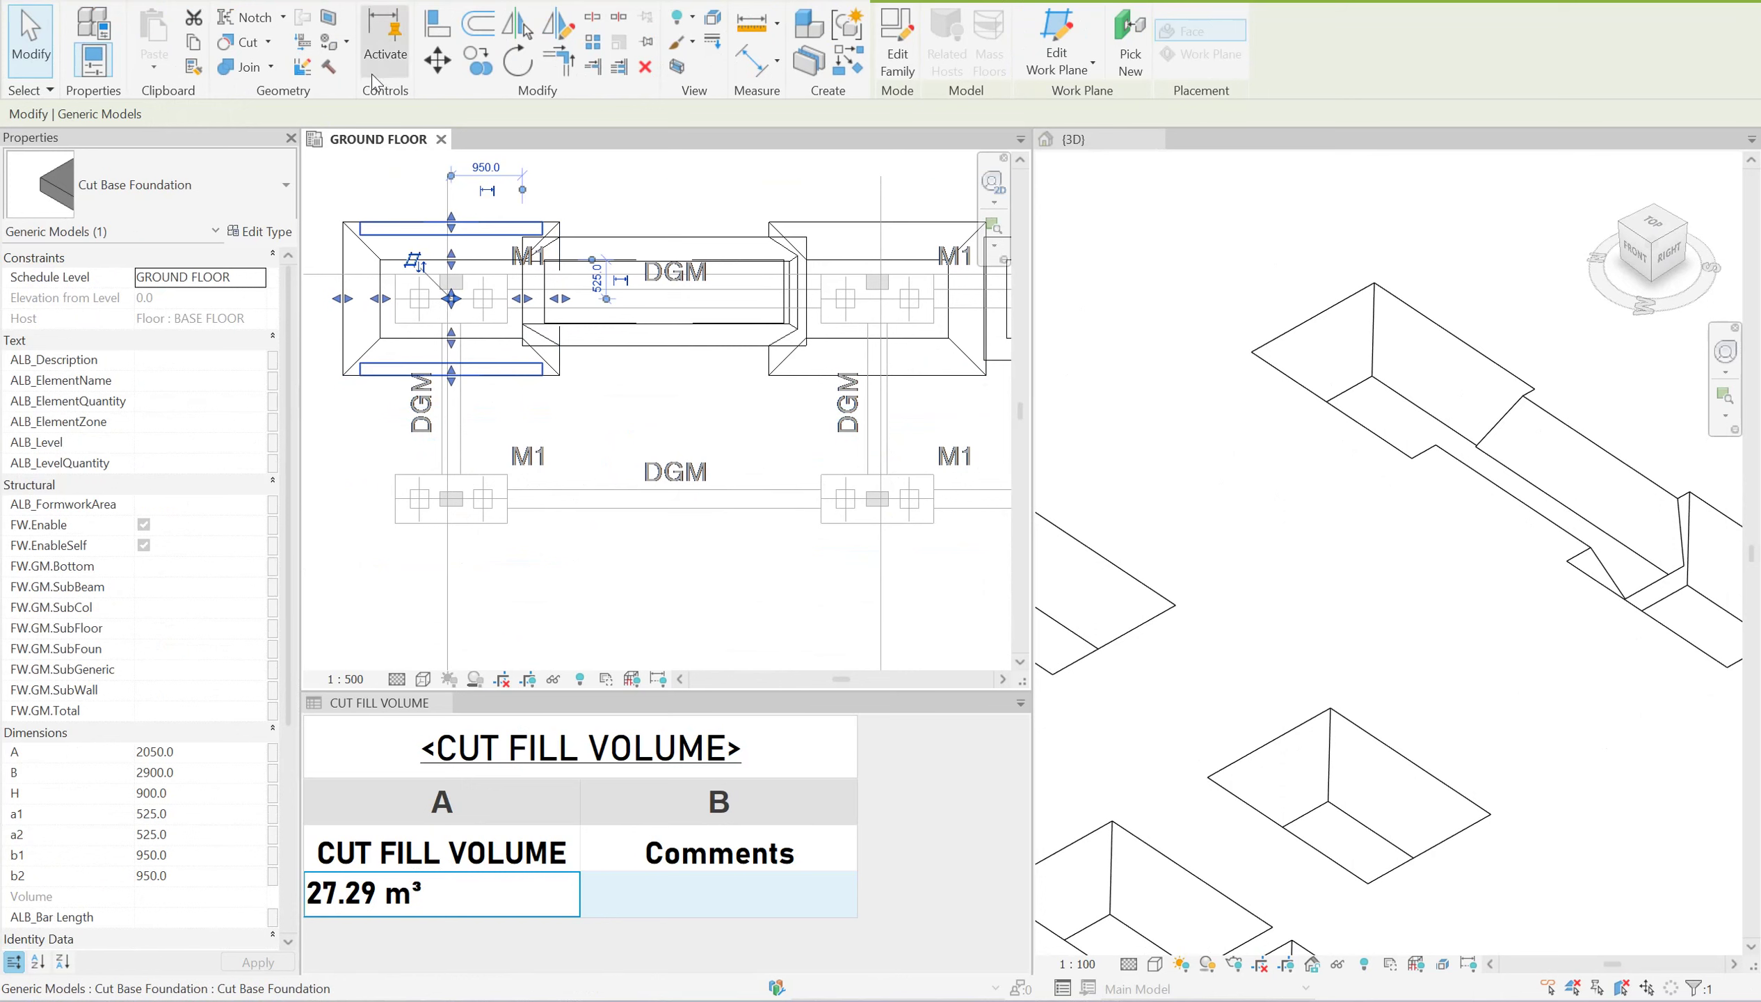
click(479, 69)
scroll(440, 283, up, 1)
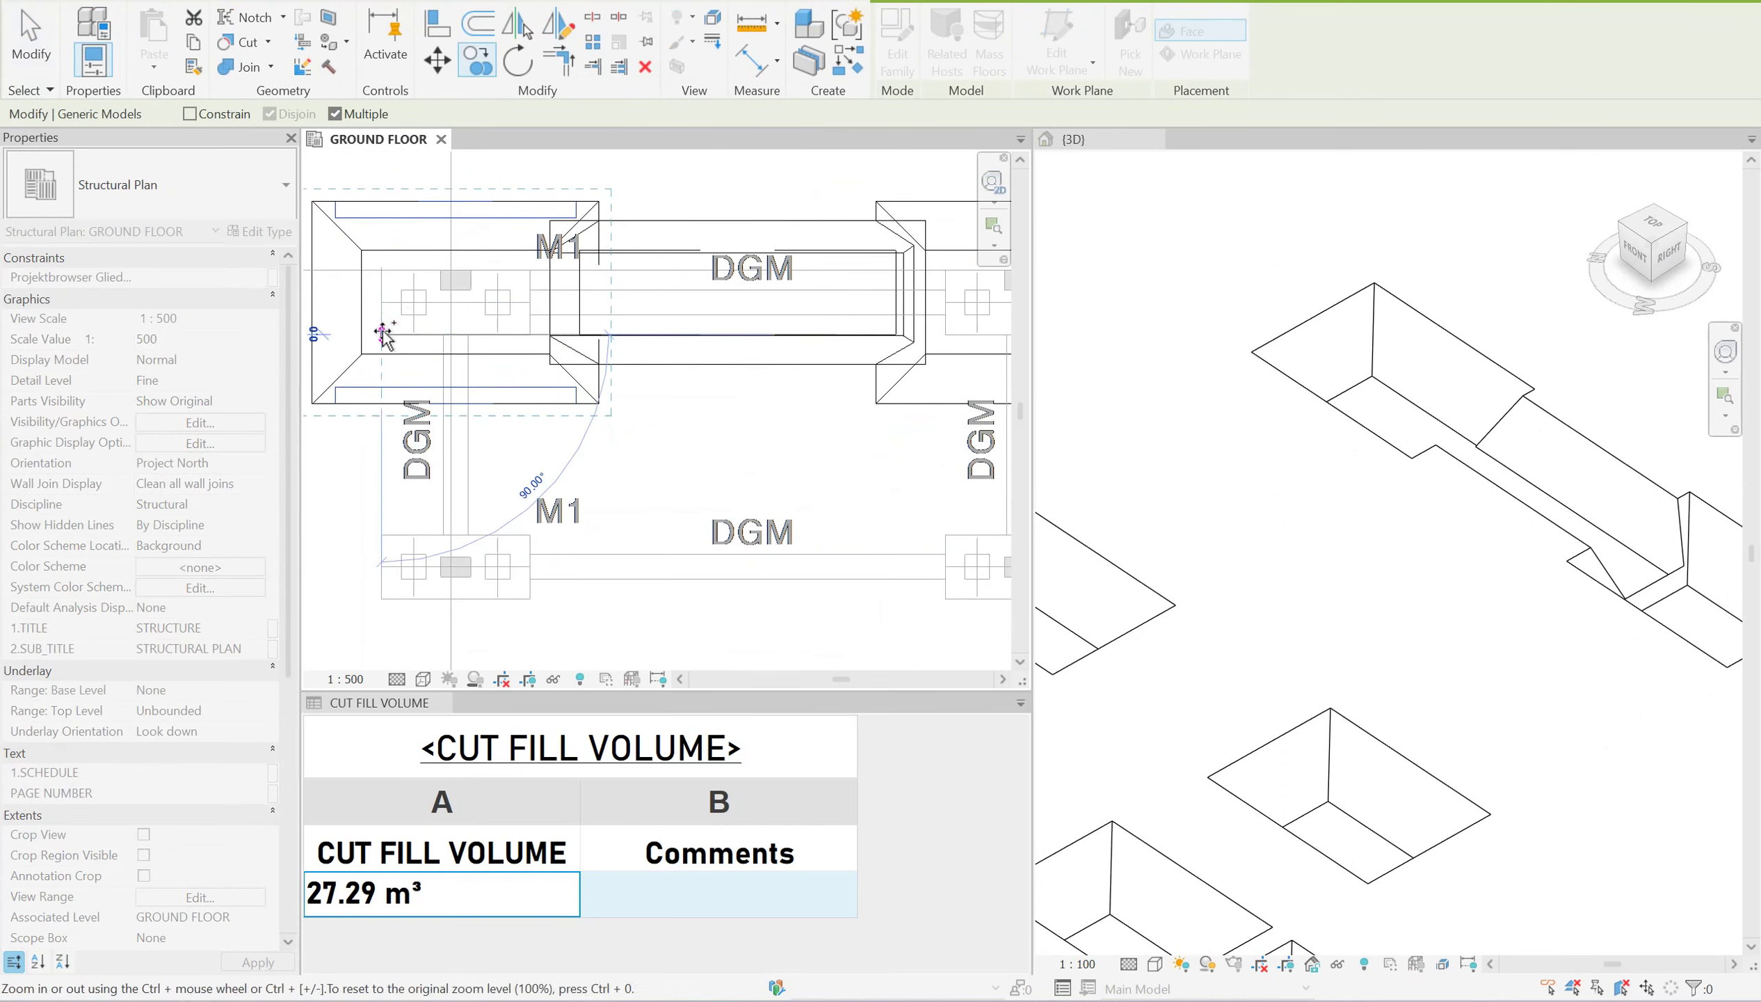
click(383, 599)
scroll(720, 590, down, 1)
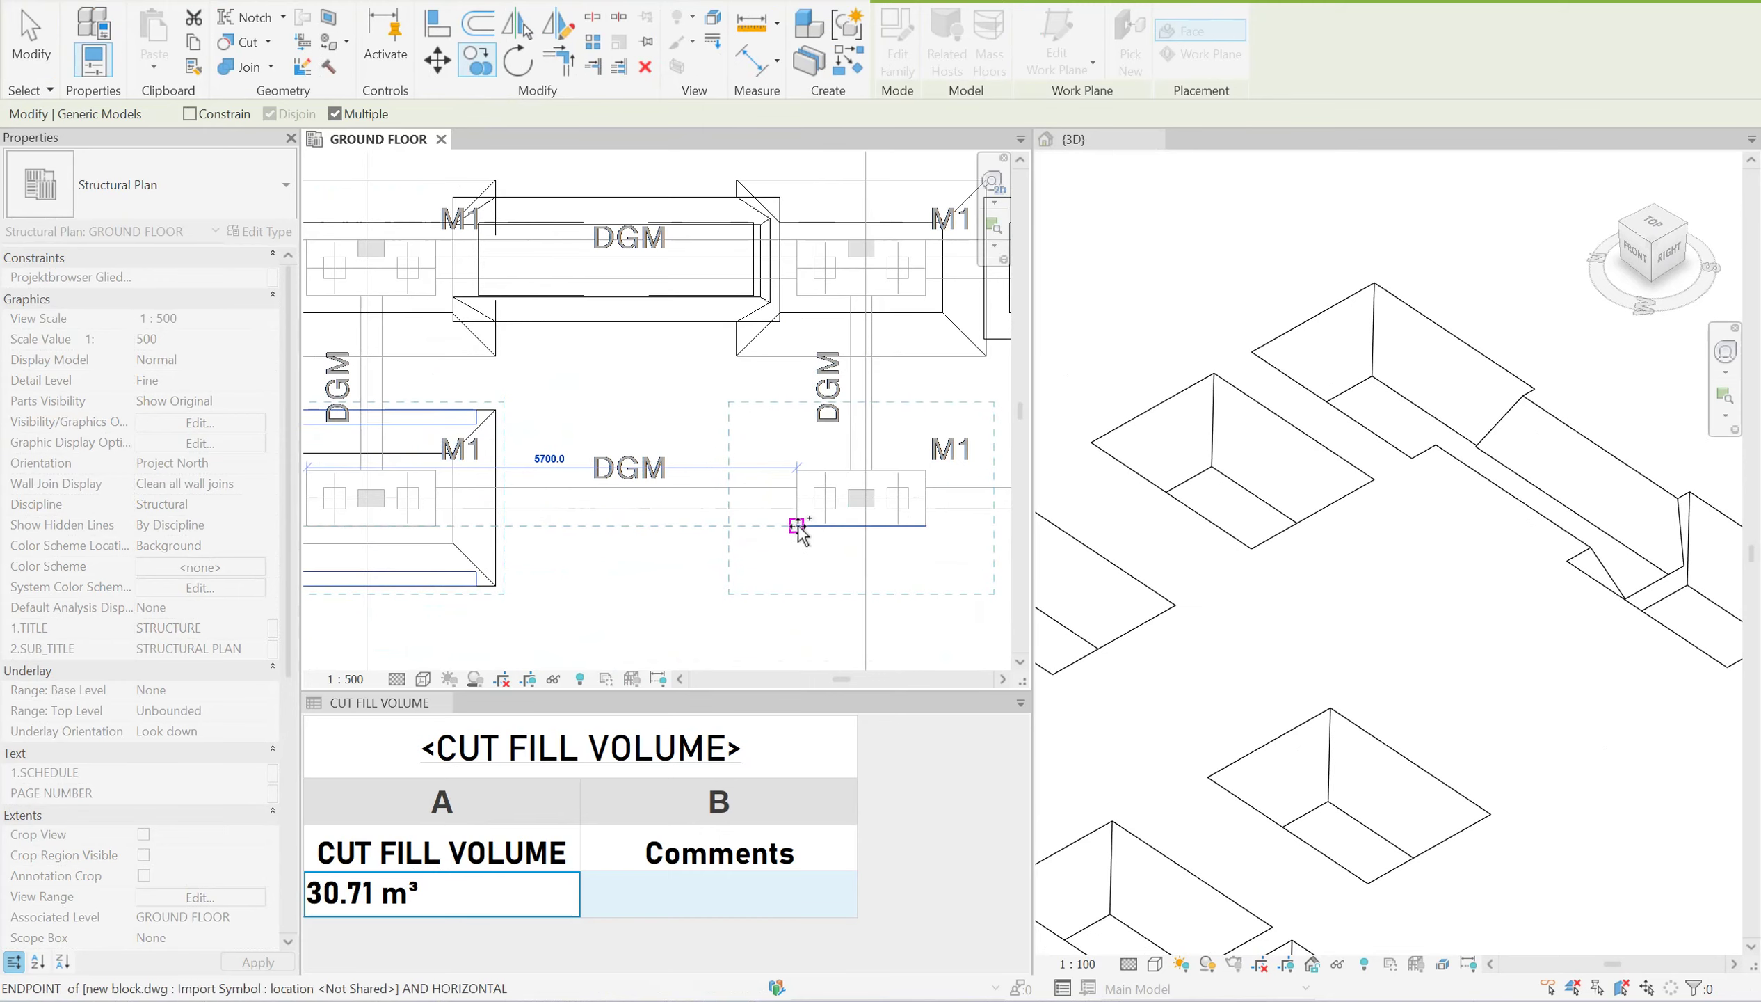
click(797, 526)
Copy the hidden beam outline line 2300 down to the lower beam.
key(Escape)
key(Escape)
scroll(747, 491, down, 2)
click(677, 289)
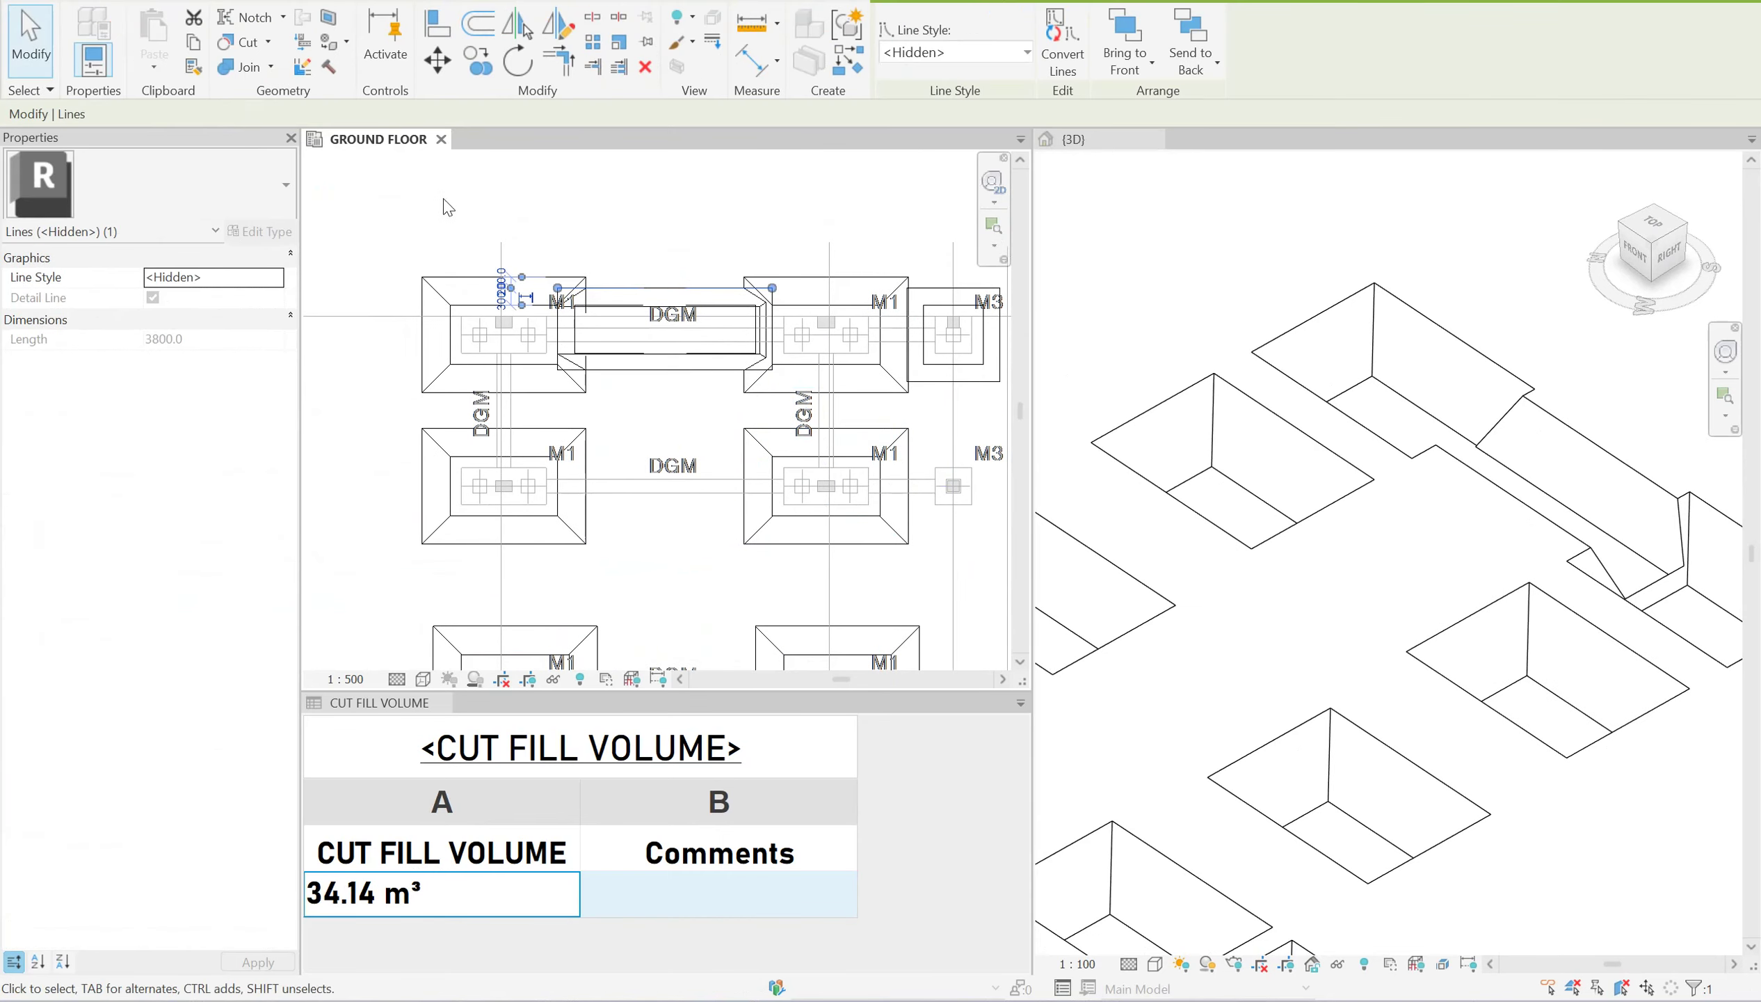
click(491, 73)
scroll(632, 349, up, 1)
click(653, 323)
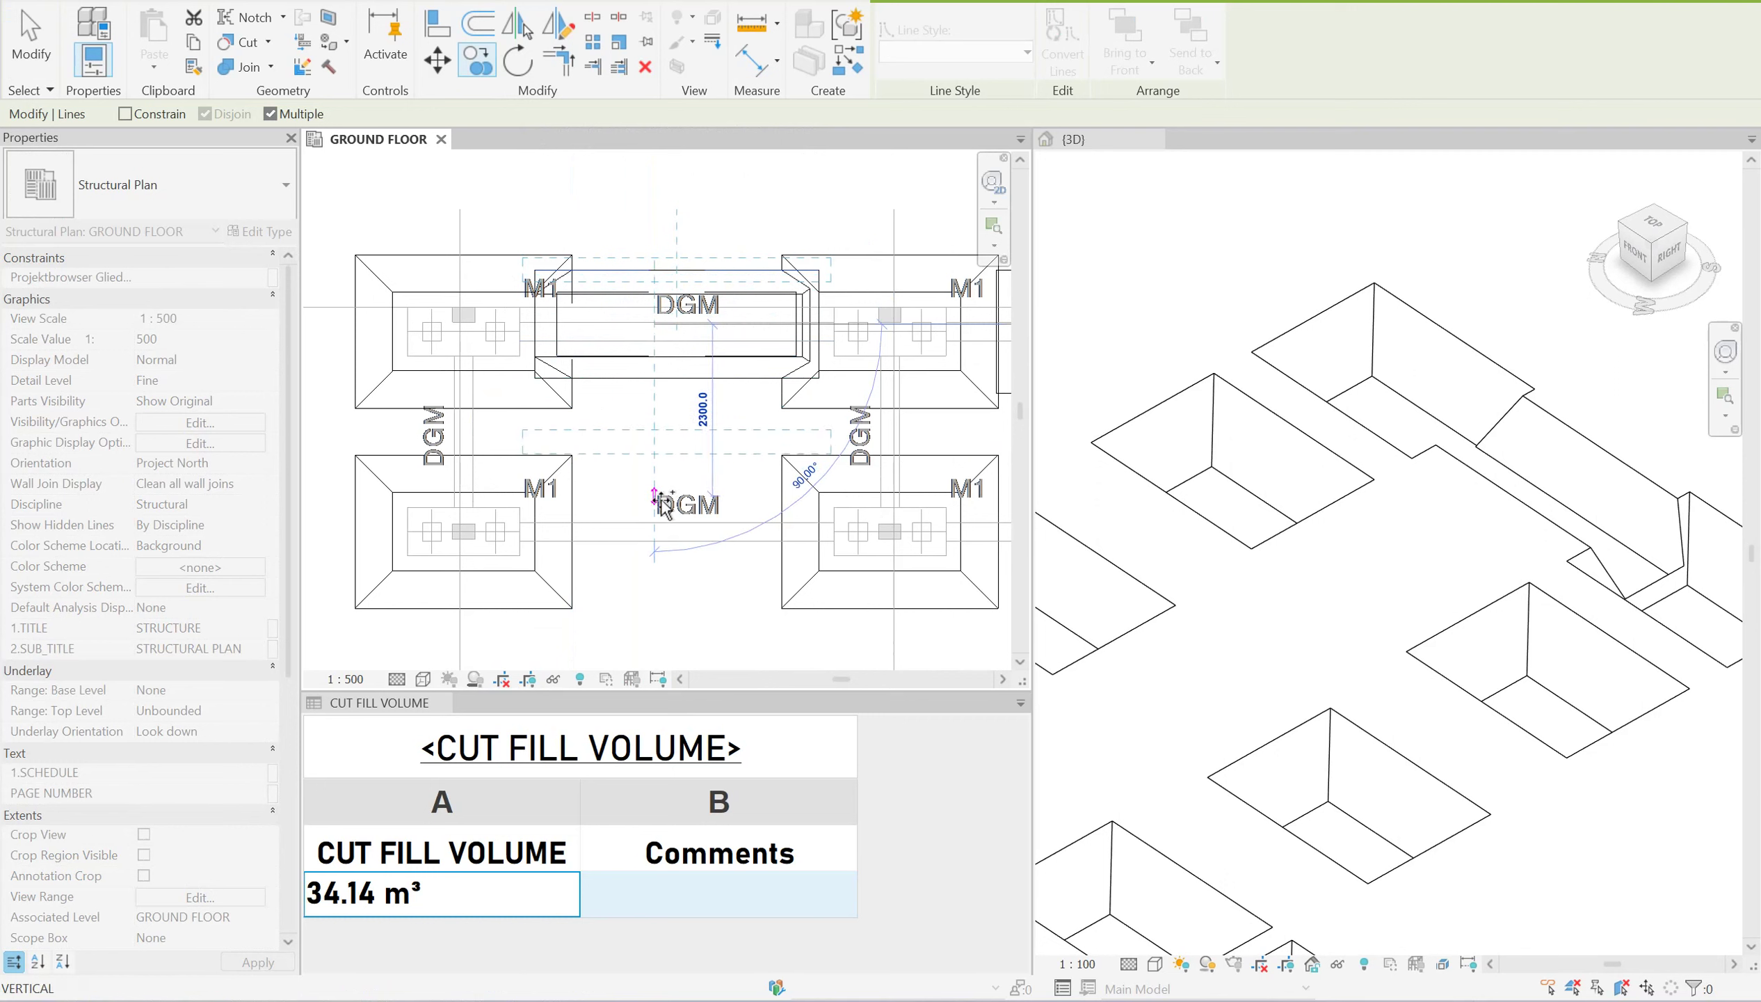
click(661, 554)
key(Escape)
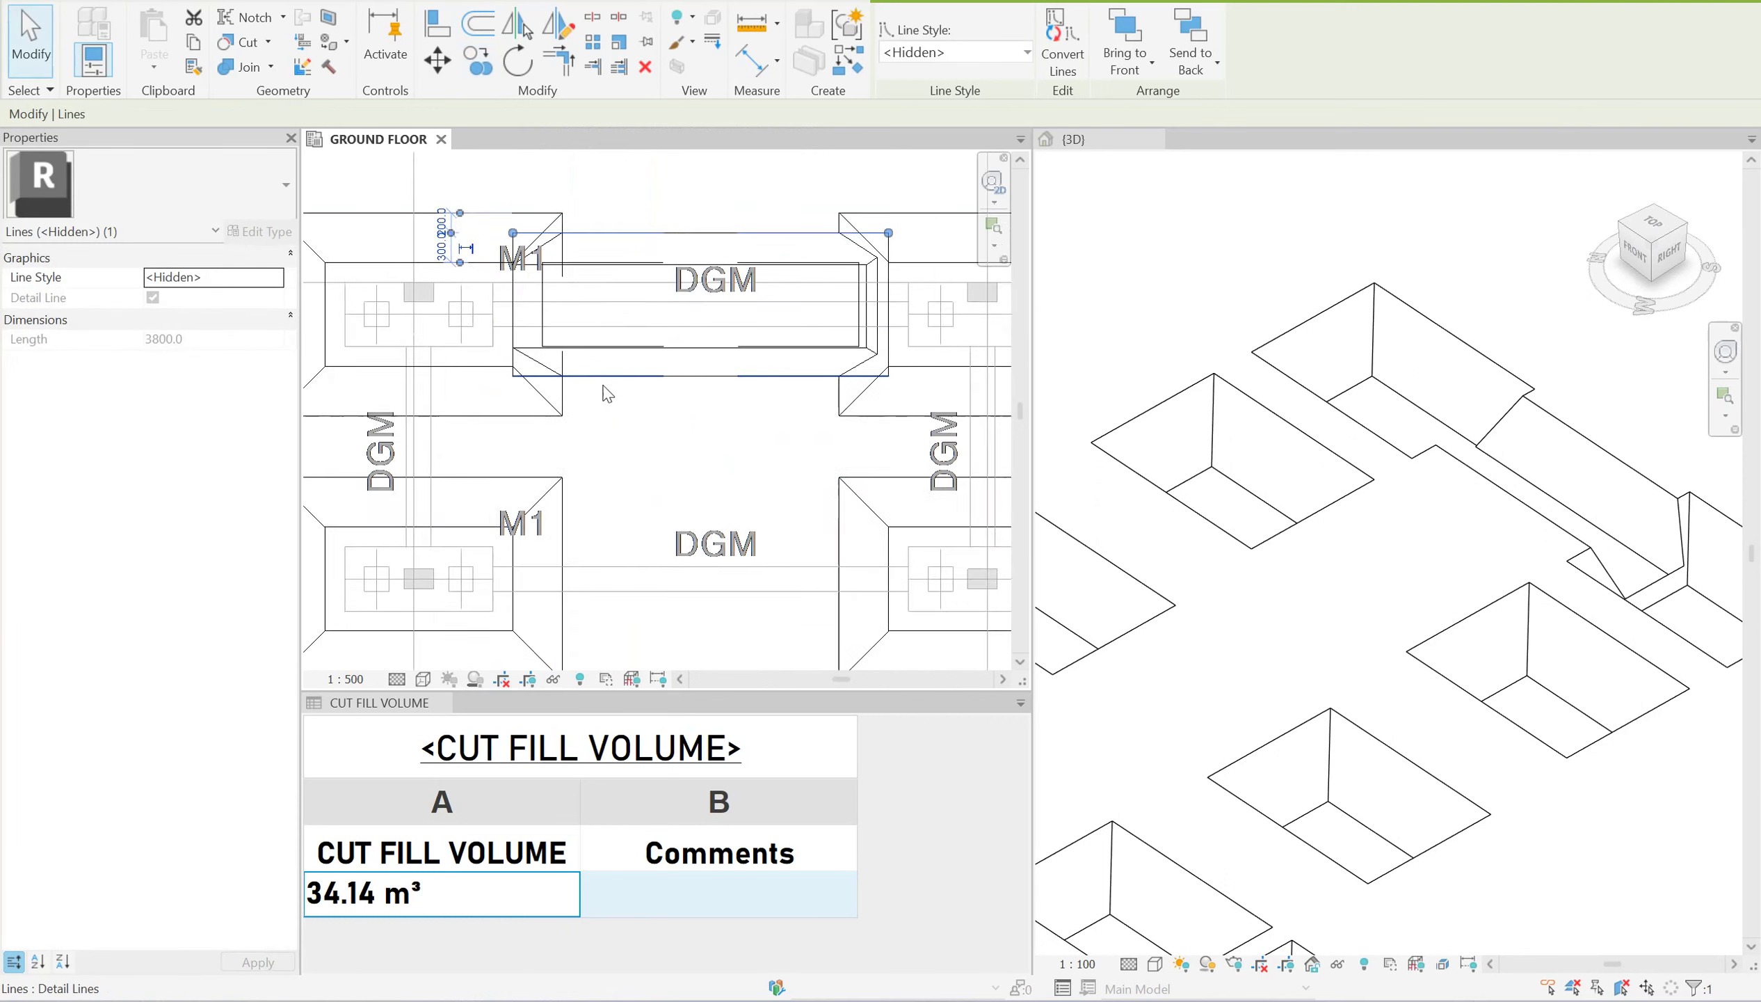
Copy the beam excavation from its midpoint onto the lower DGM beam, then review it in 3D.
scroll(629, 349, up, 2)
click(656, 215)
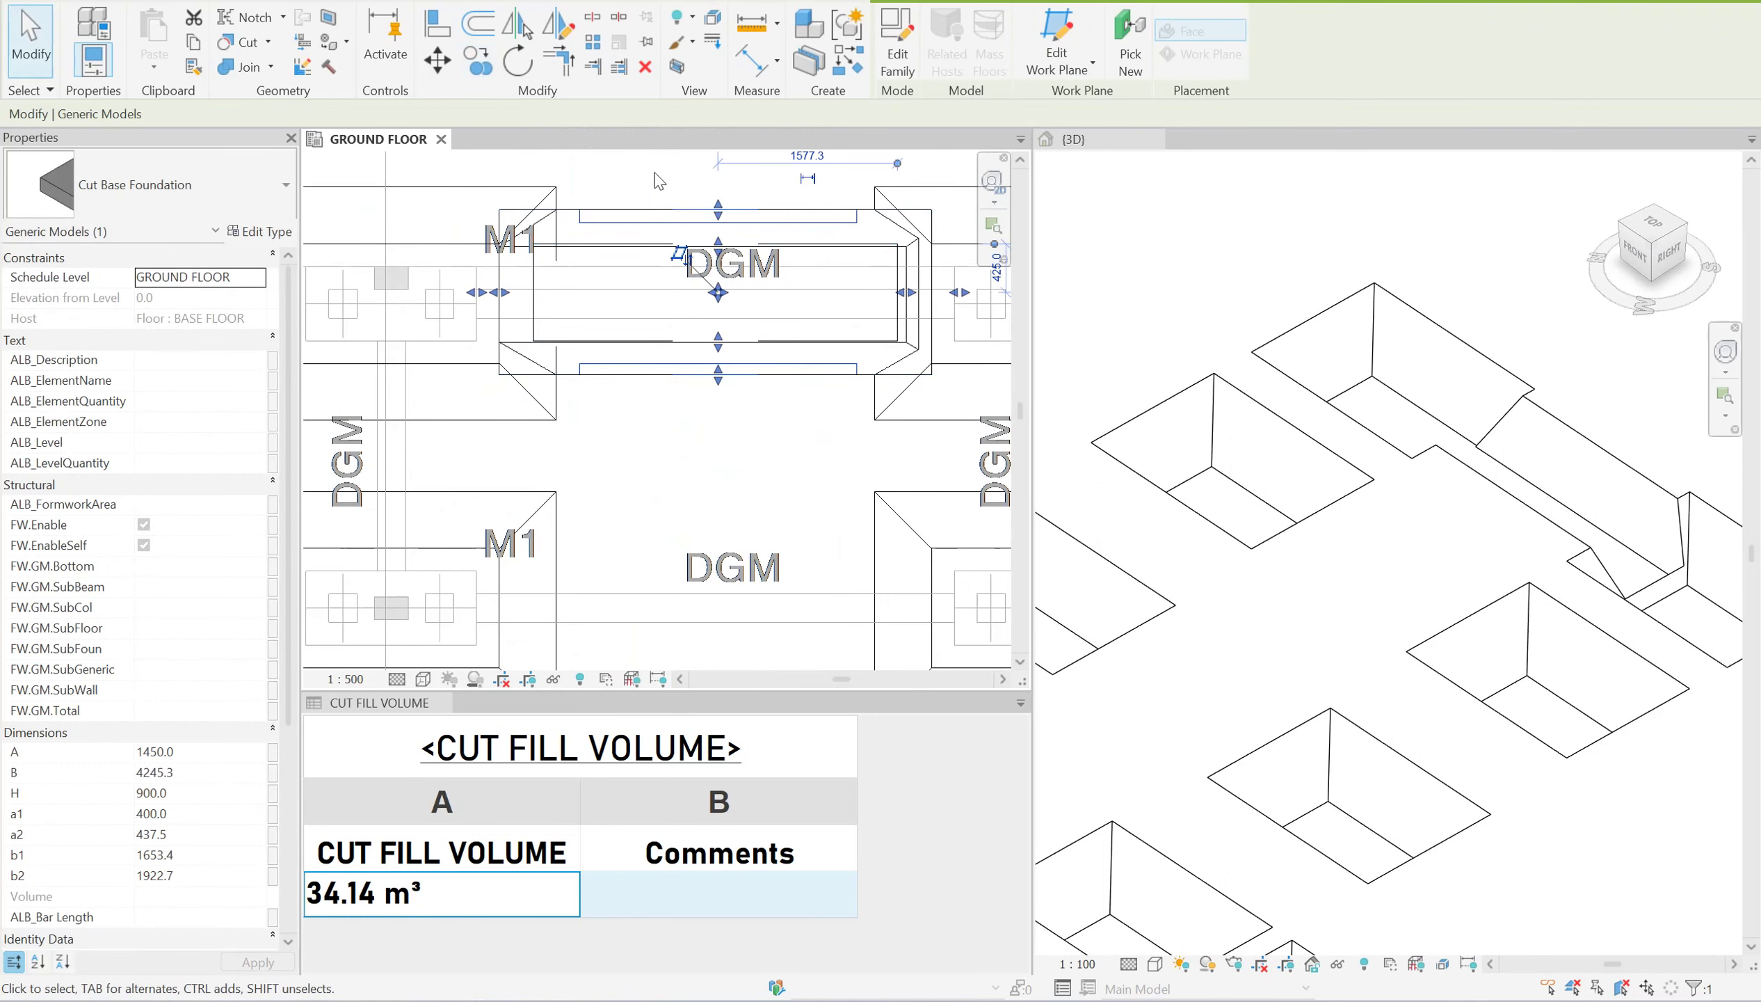
click(477, 61)
scroll(744, 332, up, 1)
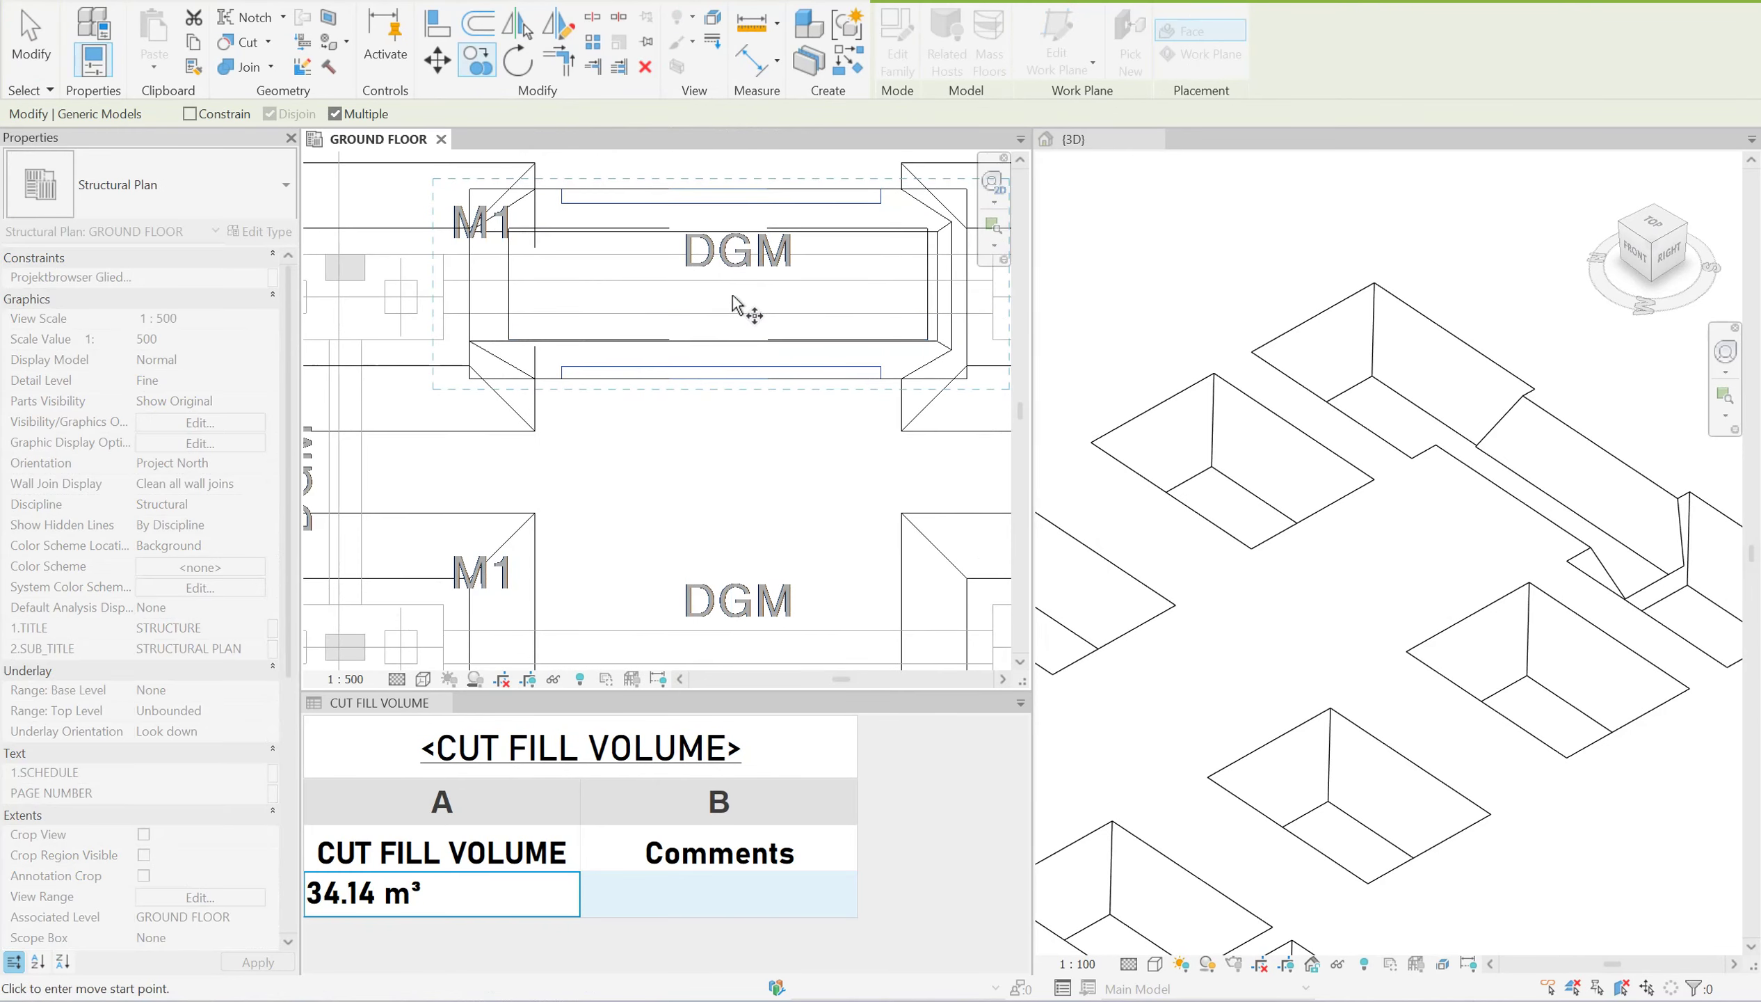
click(728, 287)
middle_drag(728, 549, 699, 335)
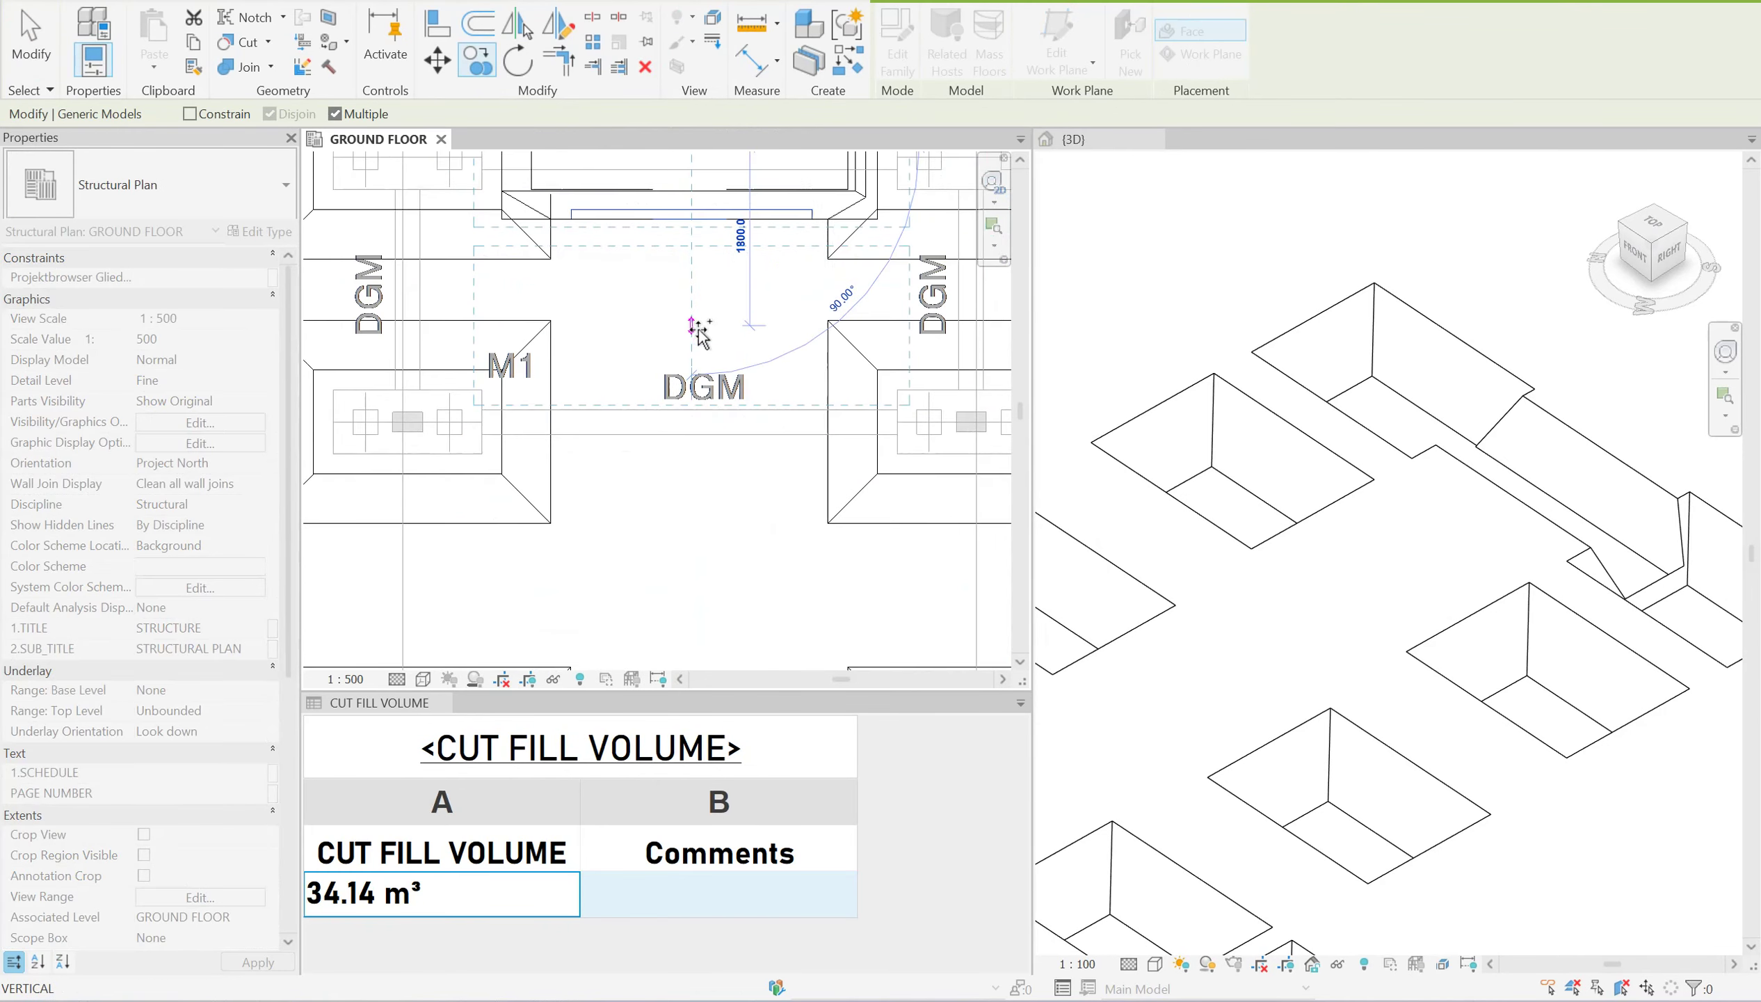
click(697, 435)
key(Escape)
mouse_move(1383, 572)
shift+middle_down()
mouse_move(1305, 621)
mouse_move(1309, 408)
shift+middle_up()
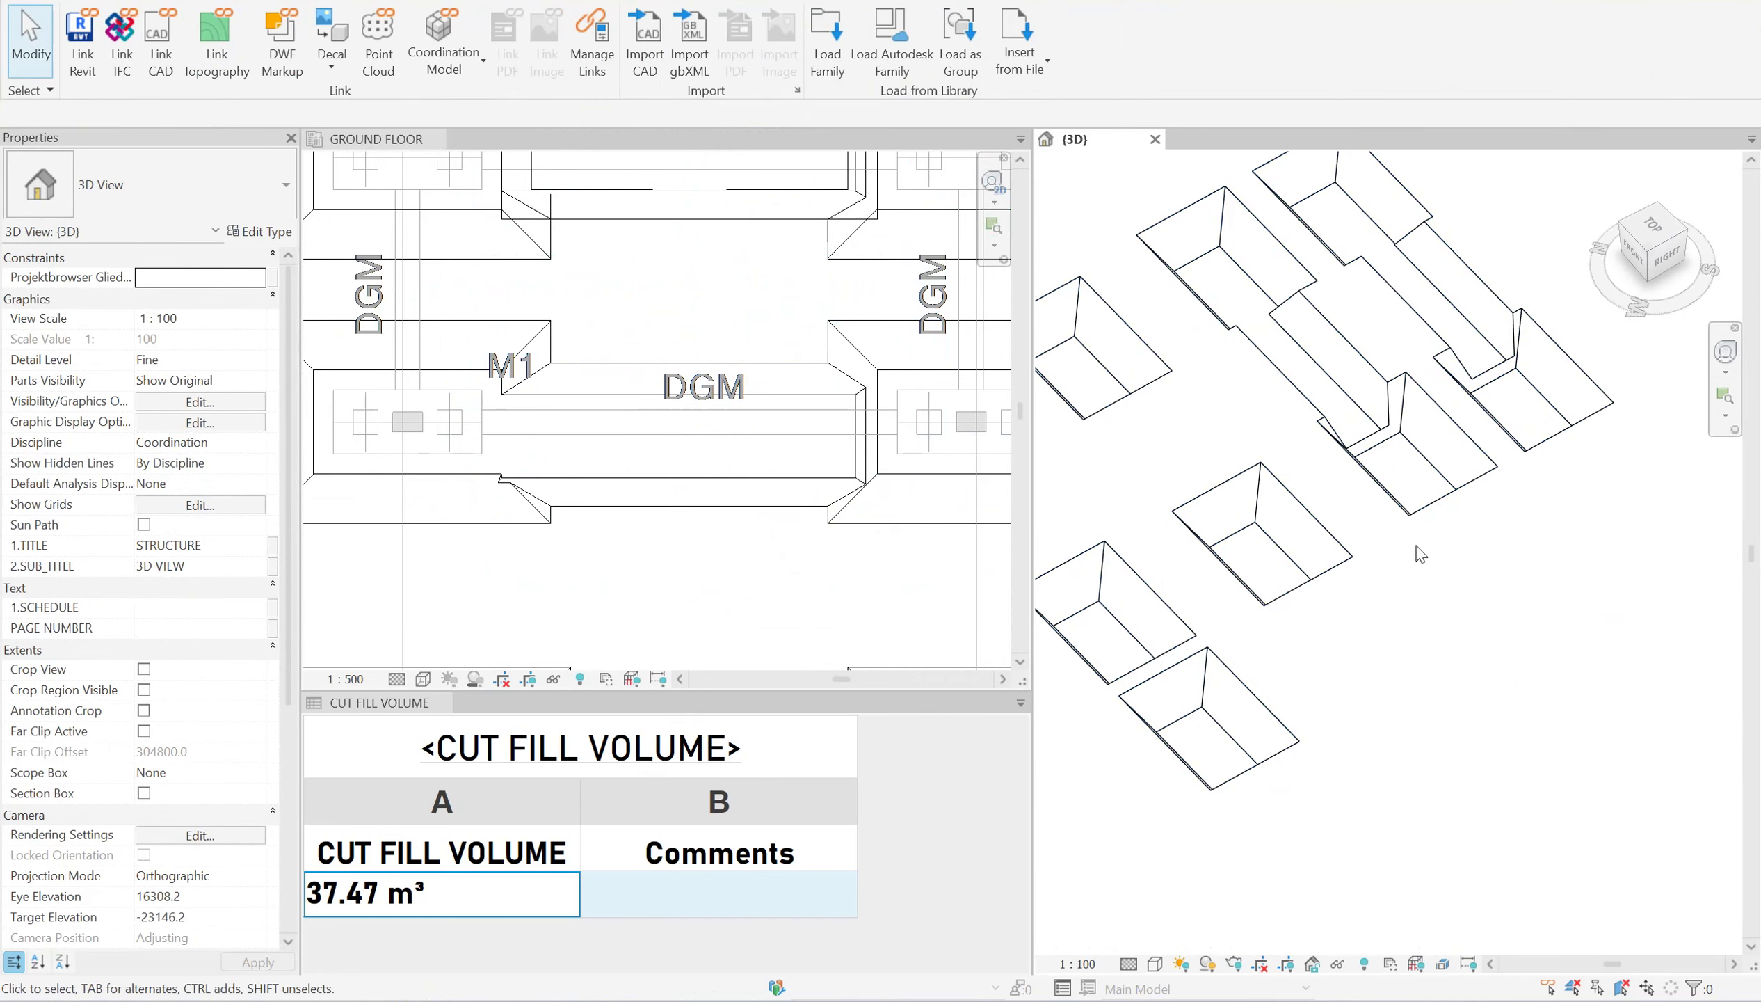
mouse_move(1421, 553)
shift+middle_down()
mouse_move(1463, 539)
mouse_move(1408, 621)
mouse_move(1278, 325)
shift+middle_up()
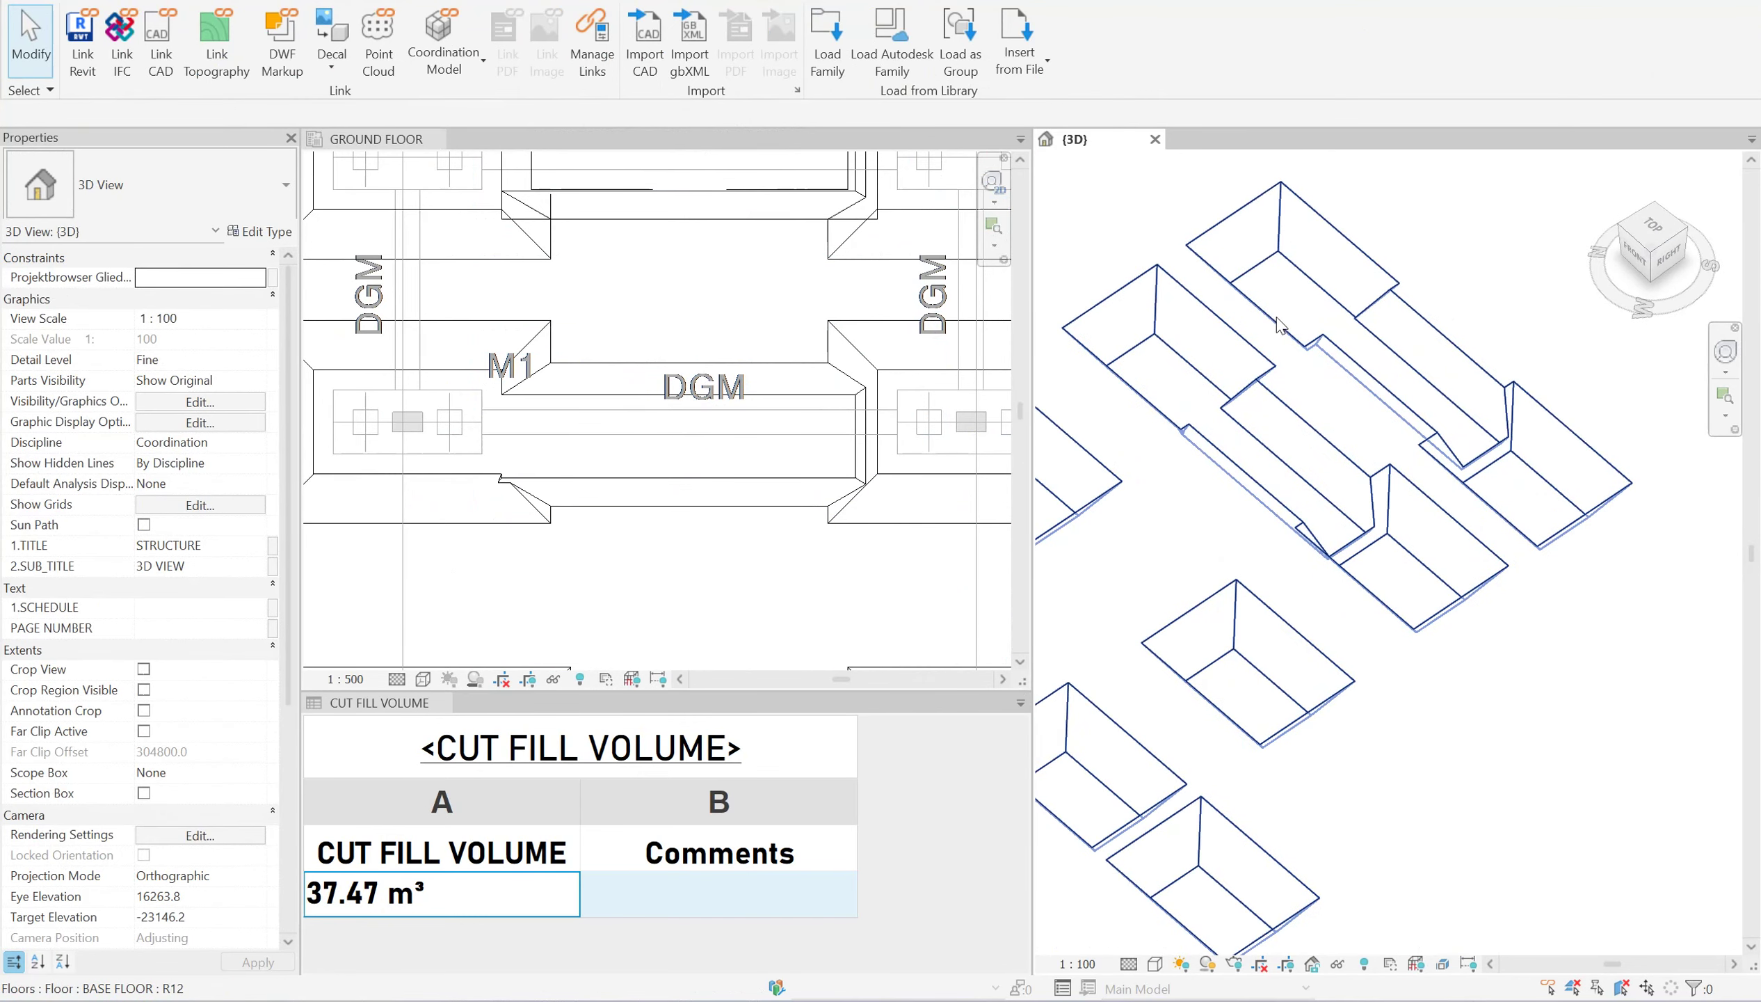
click(1165, 965)
click(1202, 902)
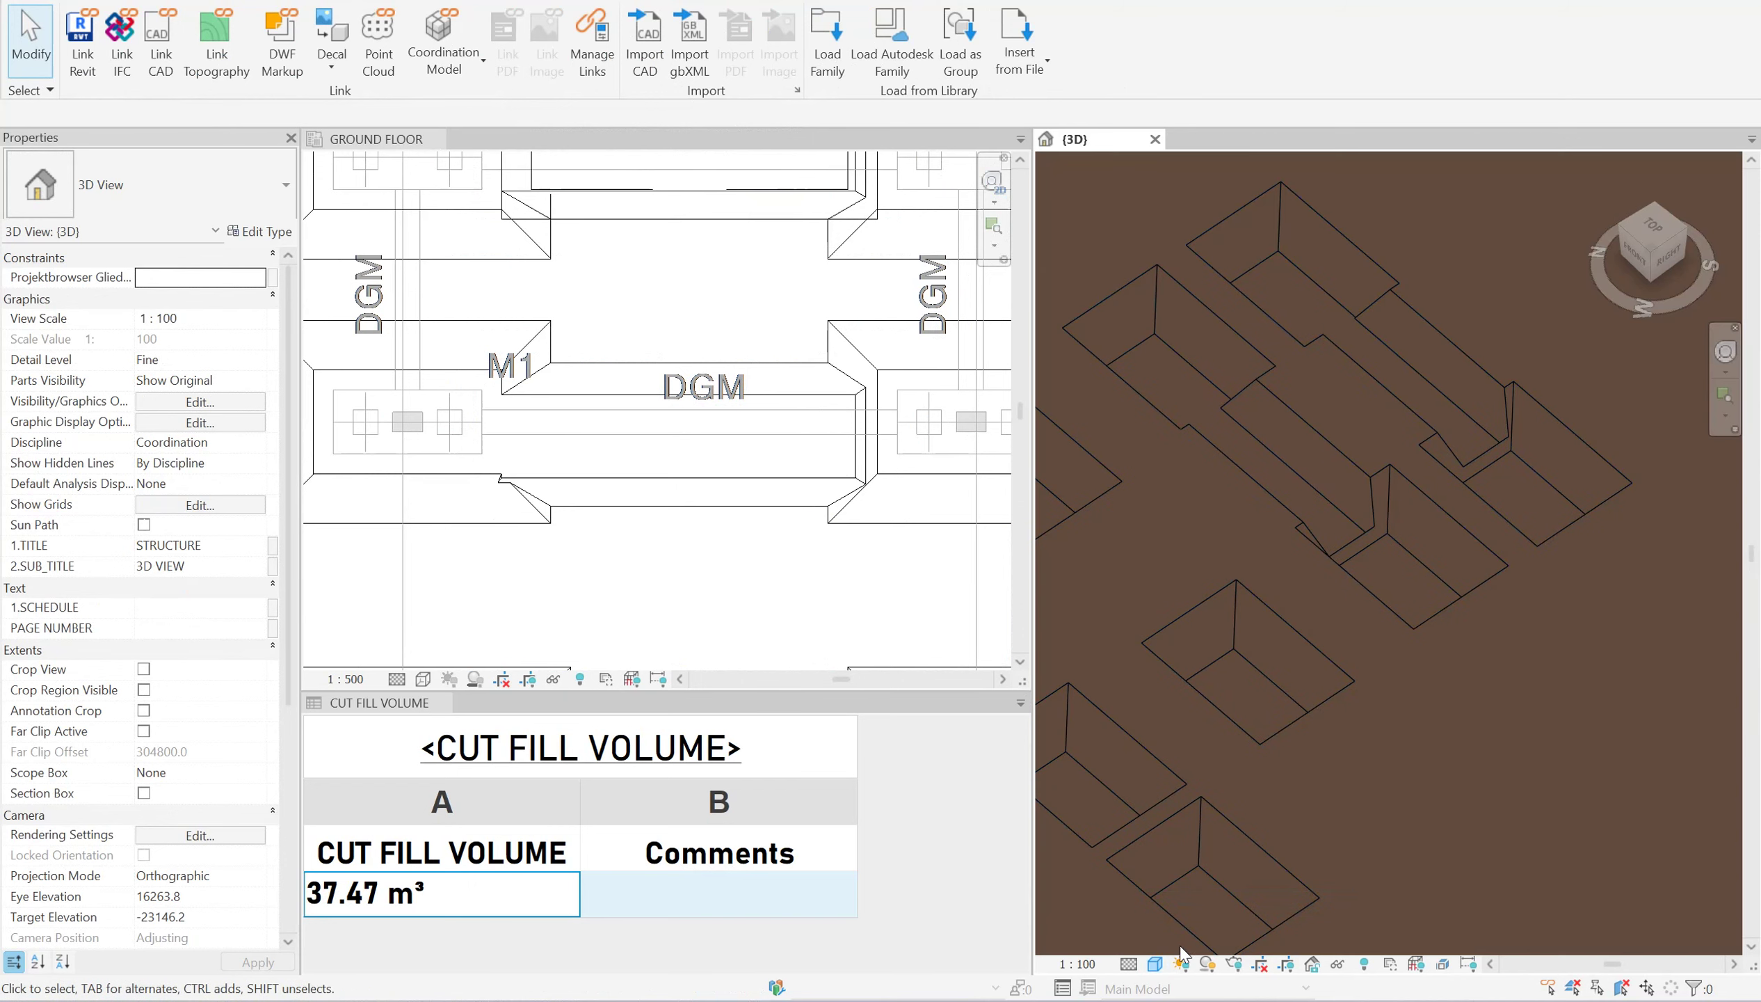
click(1165, 965)
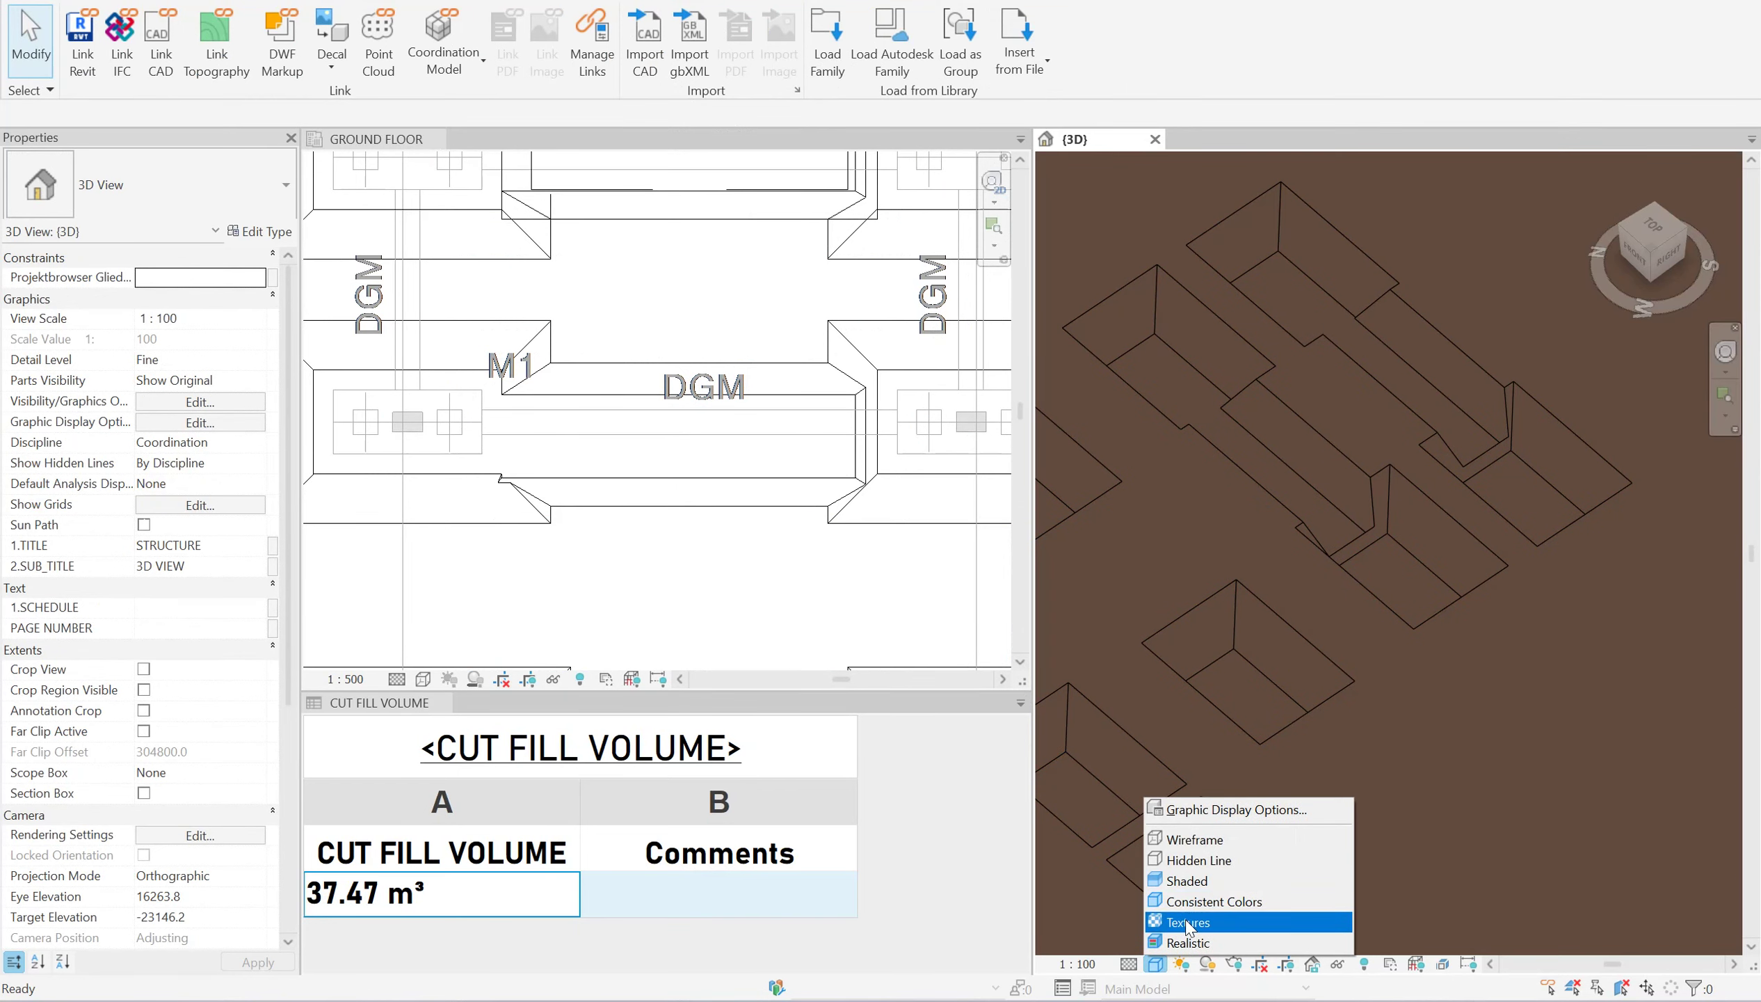
click(1189, 924)
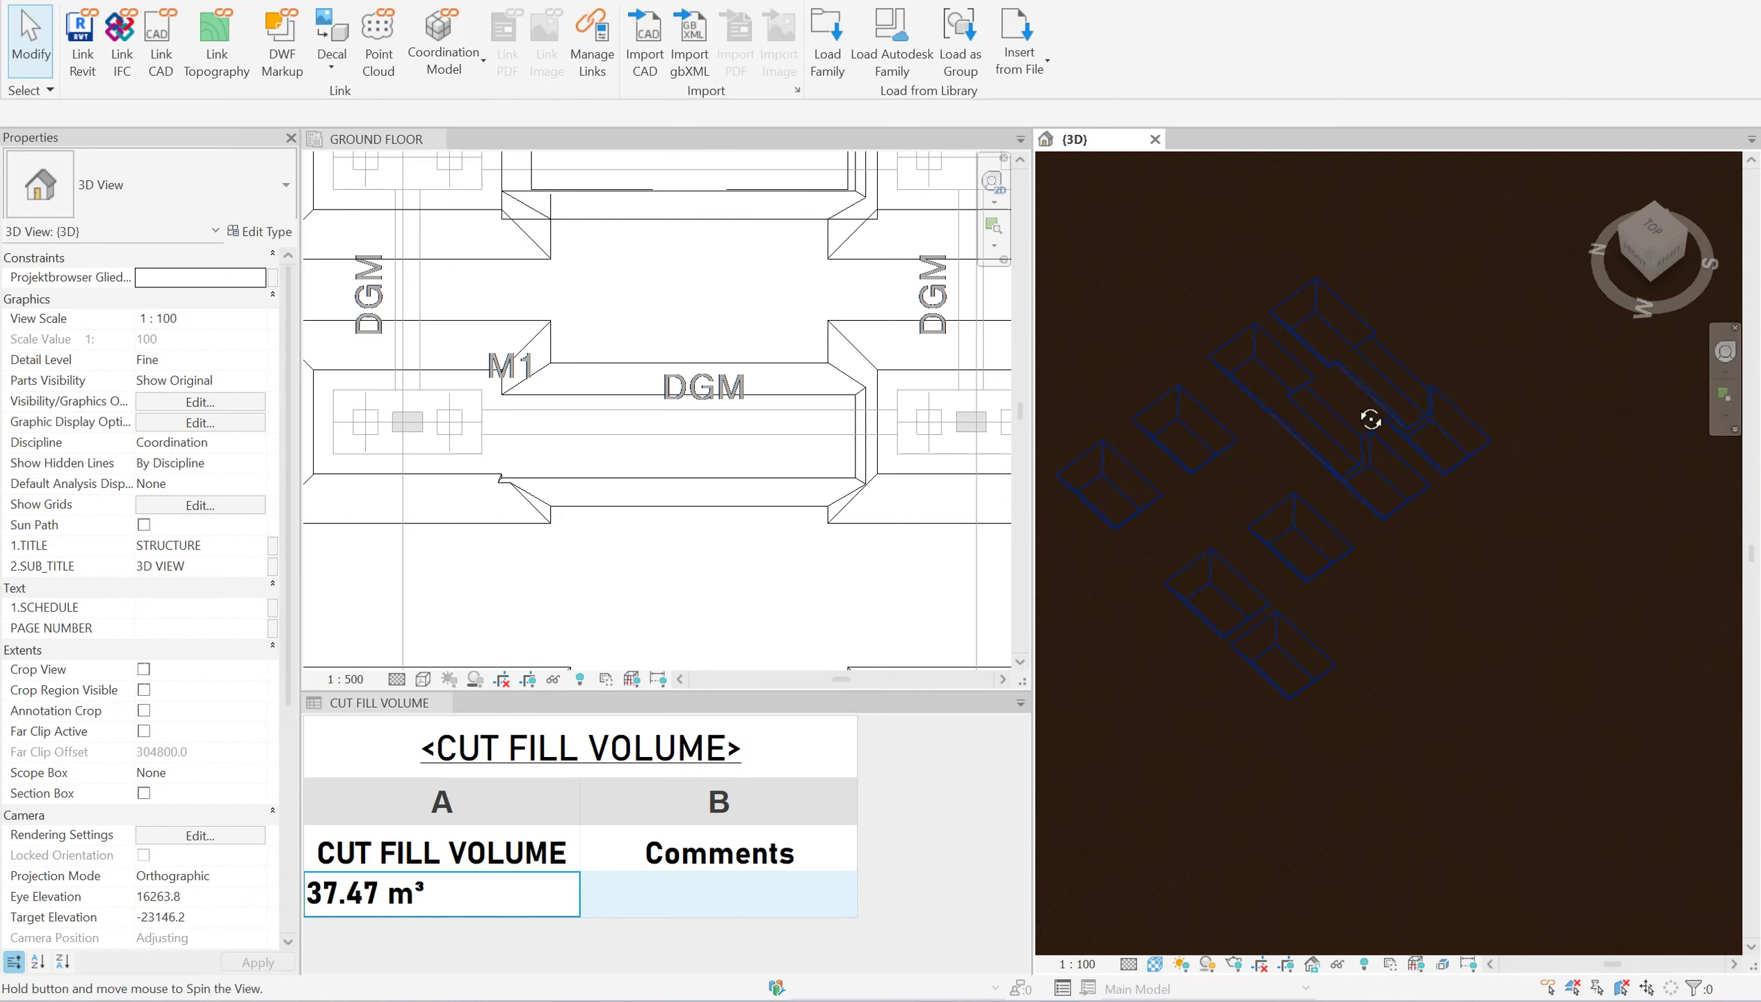
scroll(1372, 439, down, 5)
scroll(1377, 452, up, 8)
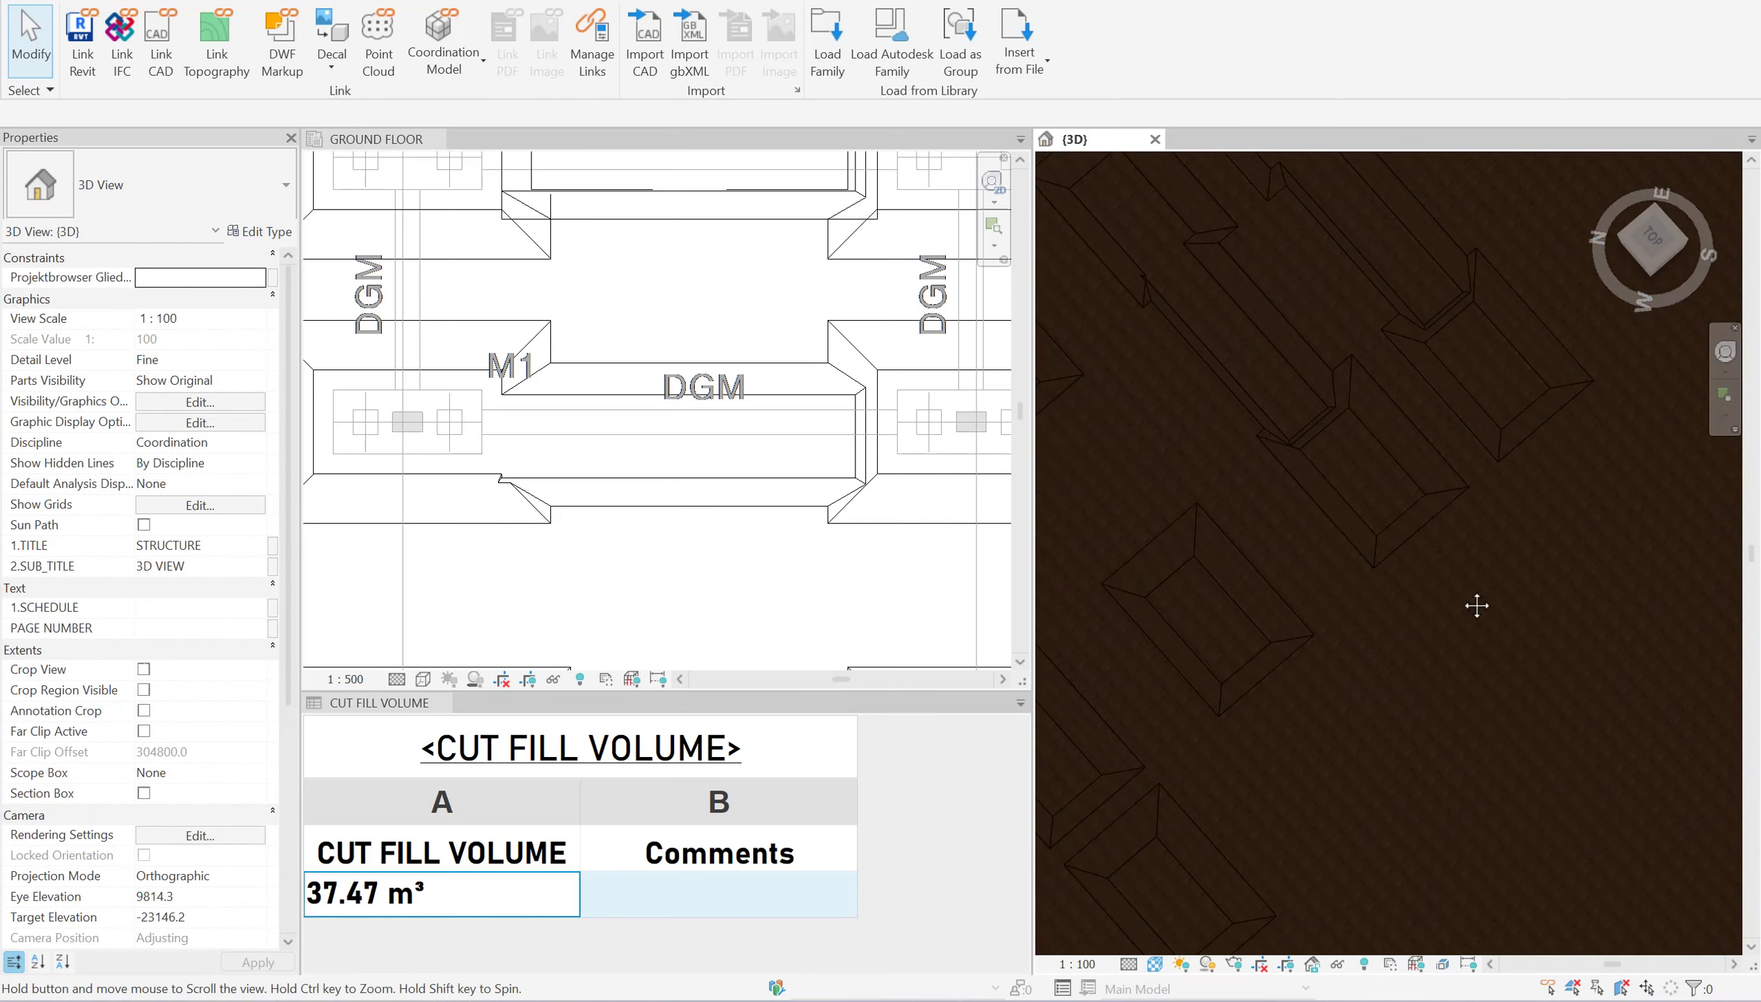
shift+middle_drag(1477, 606, 1396, 561)
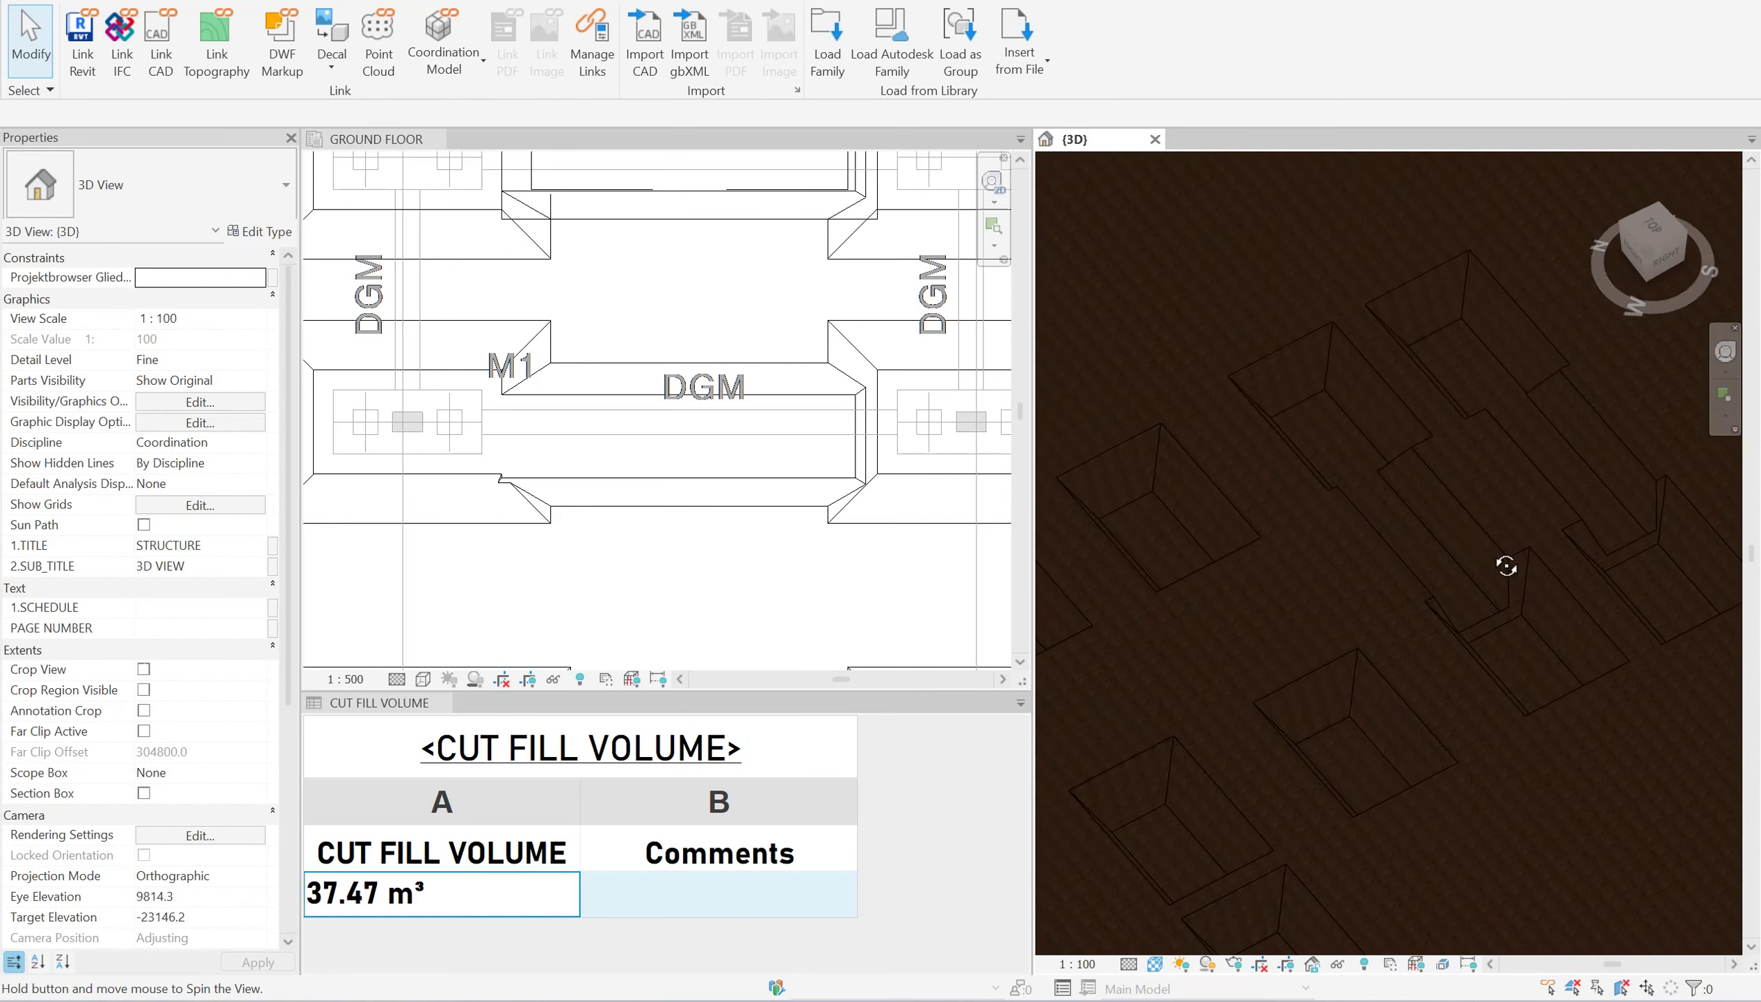
click(1155, 967)
click(1196, 873)
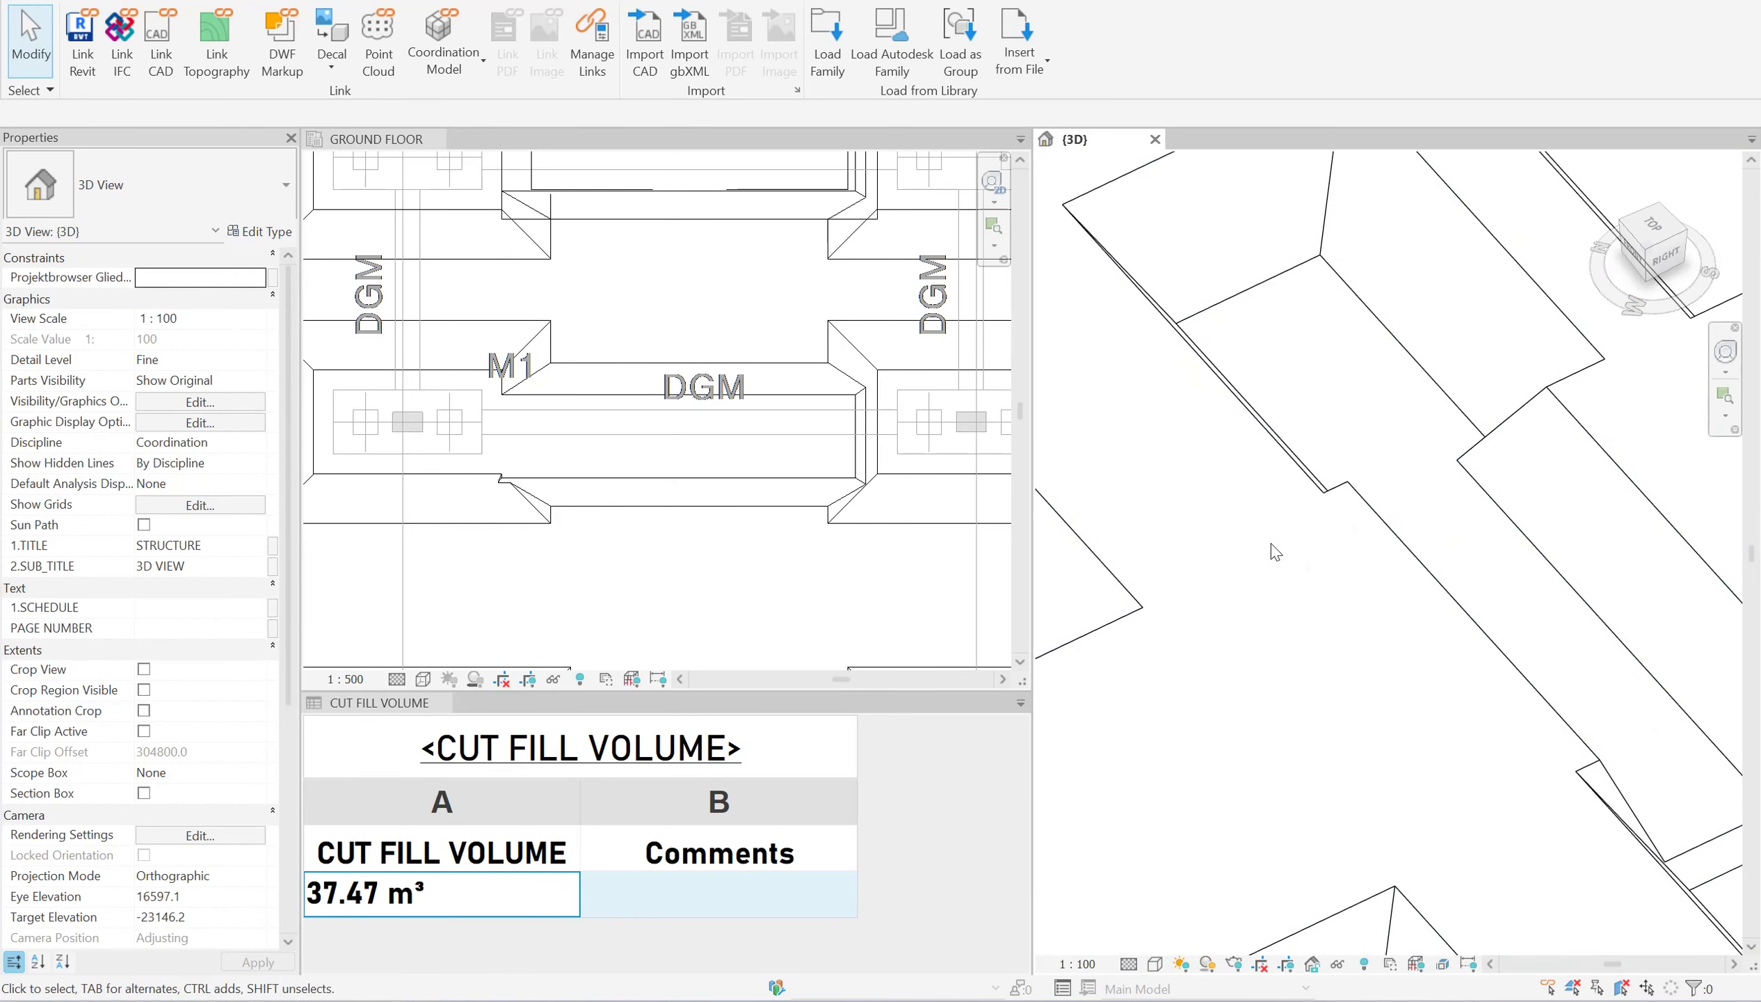
scroll(1275, 552, down, 2)
scroll(1179, 675, down, 2)
scroll(1180, 675, down, 2)
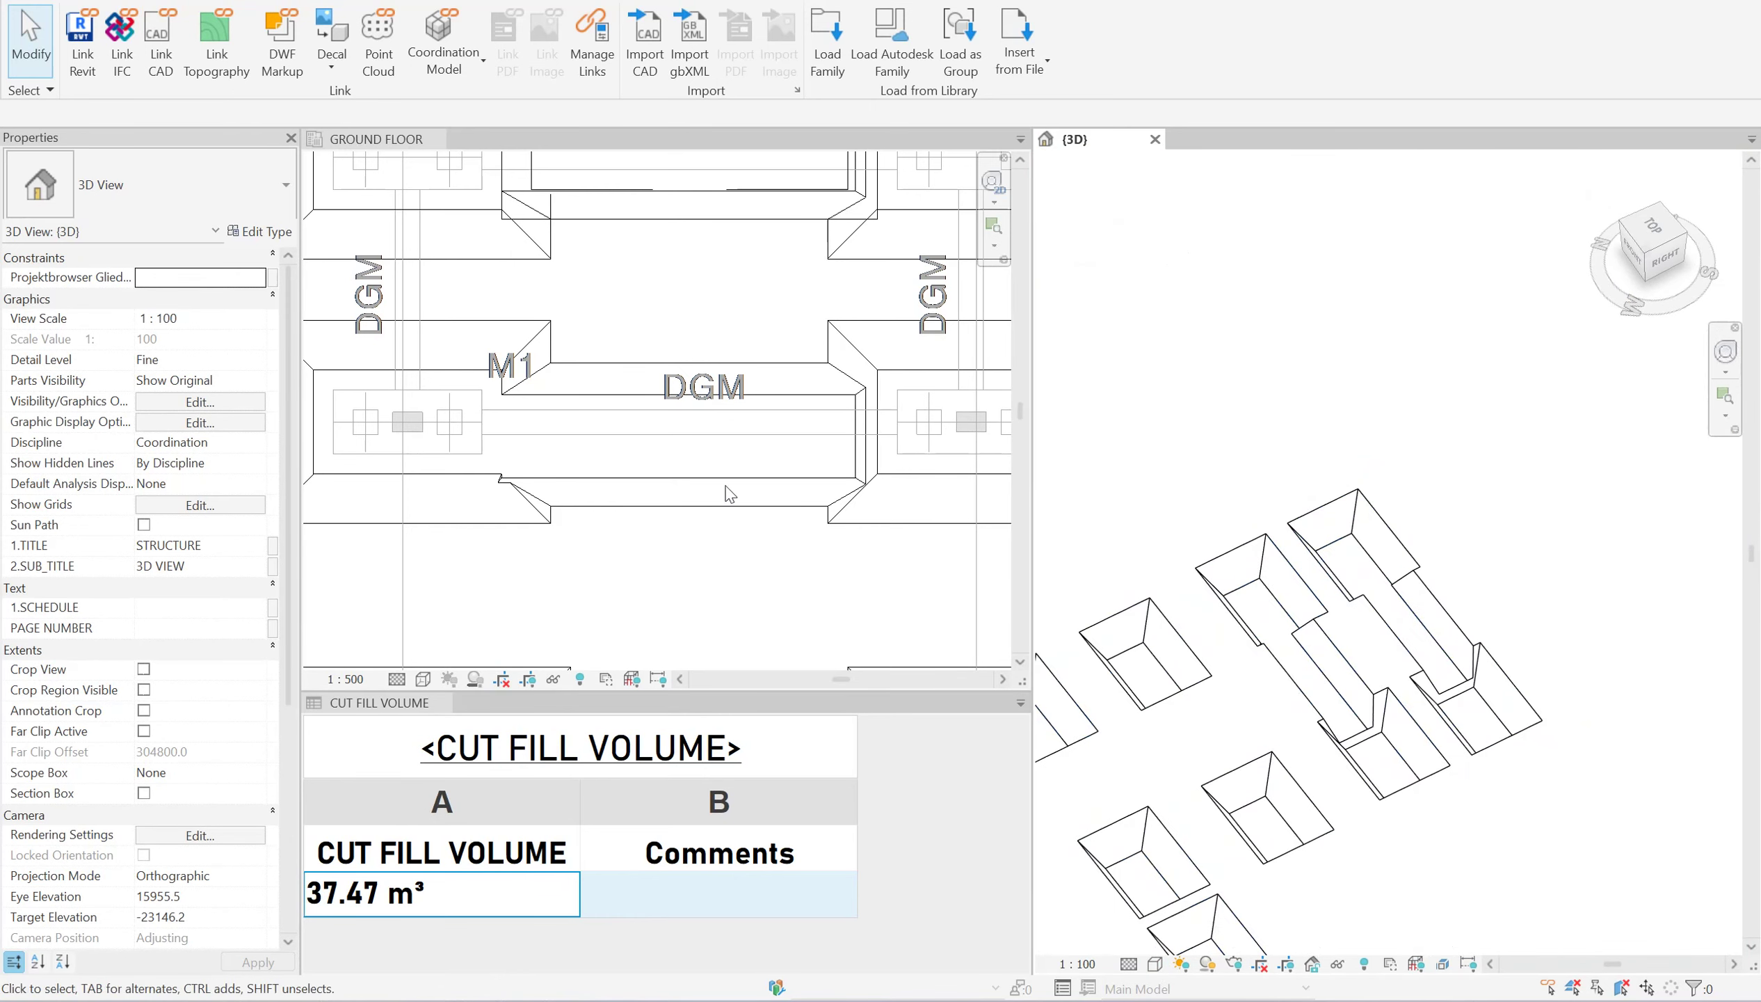